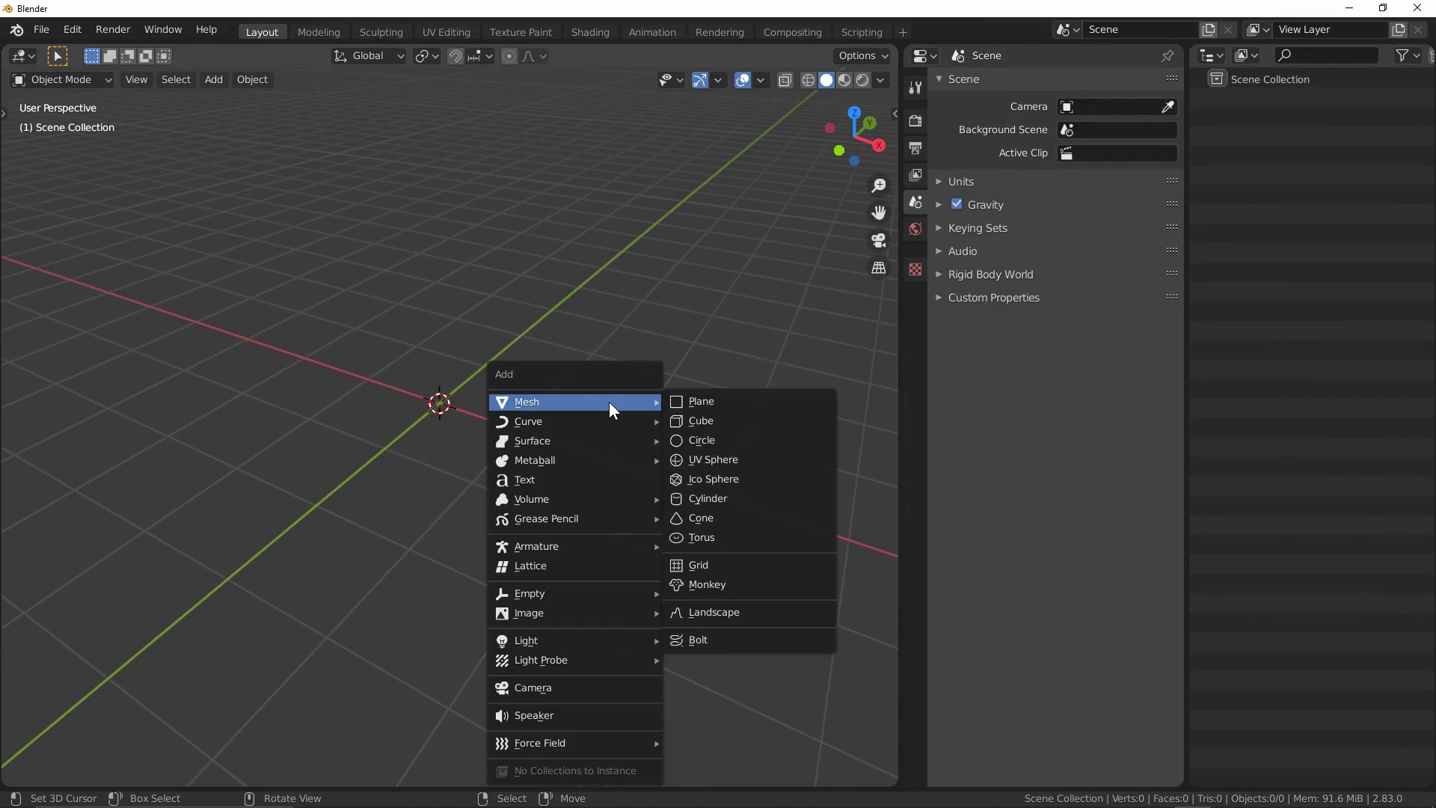
- Add a plane and slide a loop cut across it to mark off a narrow road strip
left_click(707, 401)
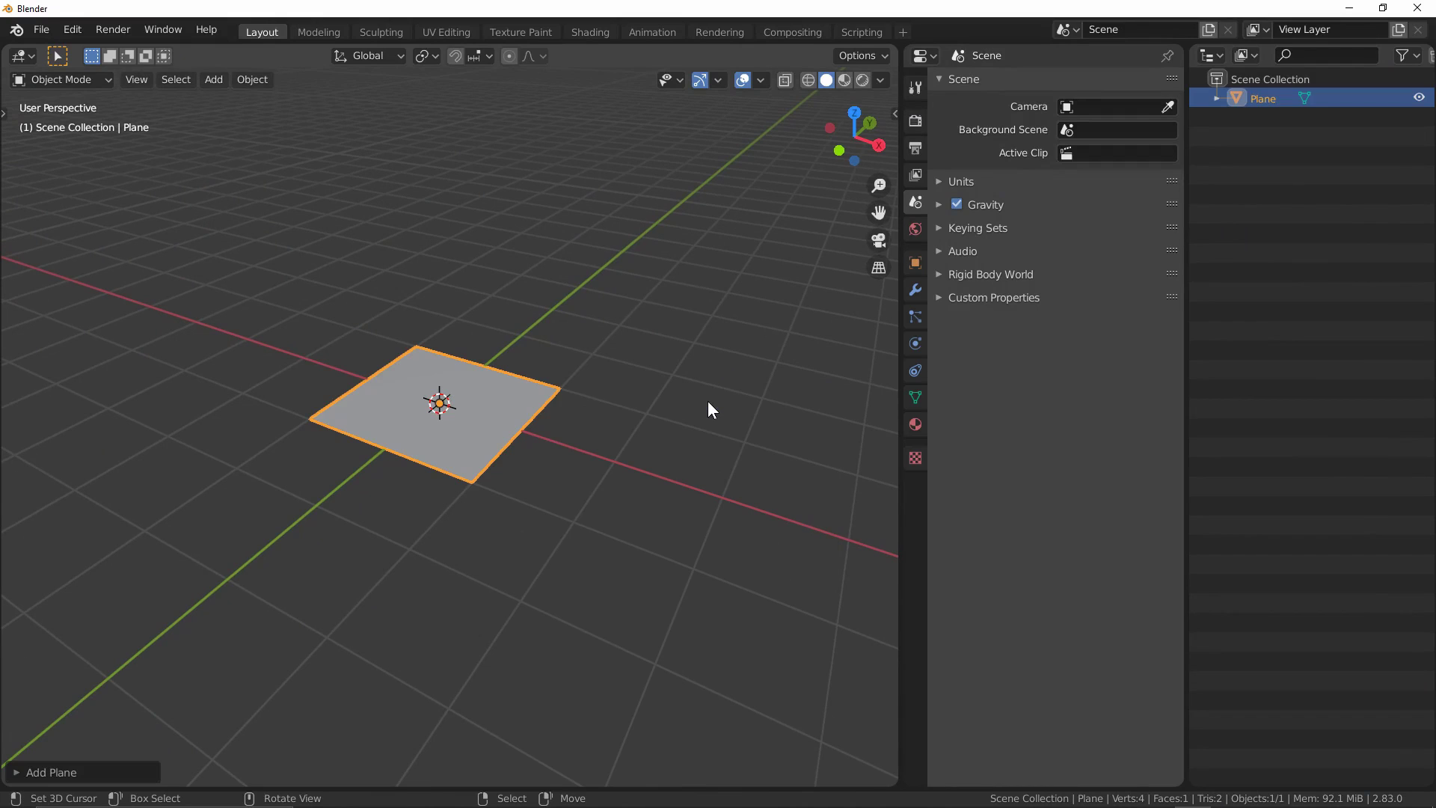
scroll(708, 401, "up", 4)
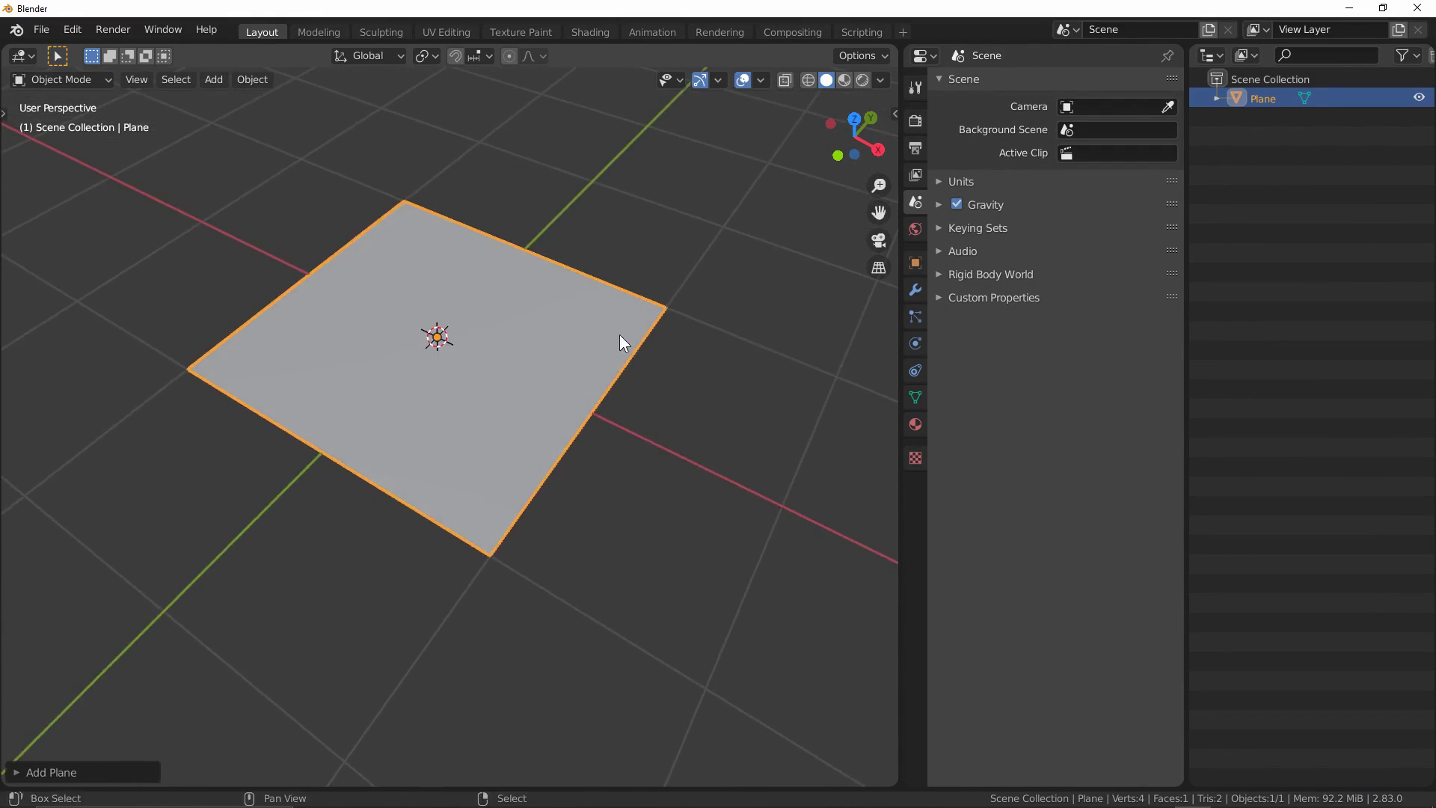
key("Tab")
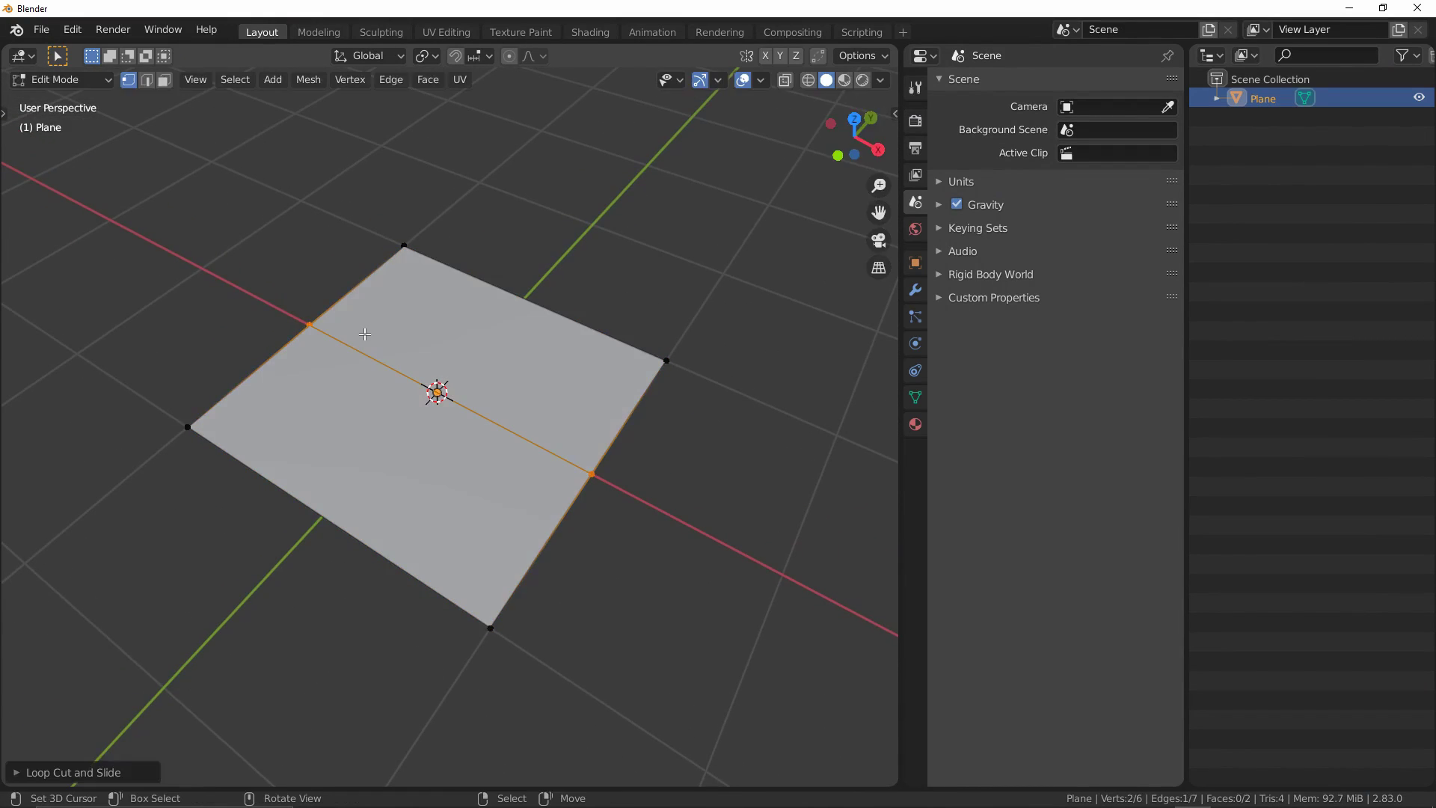
key("KP_7")
key("g")
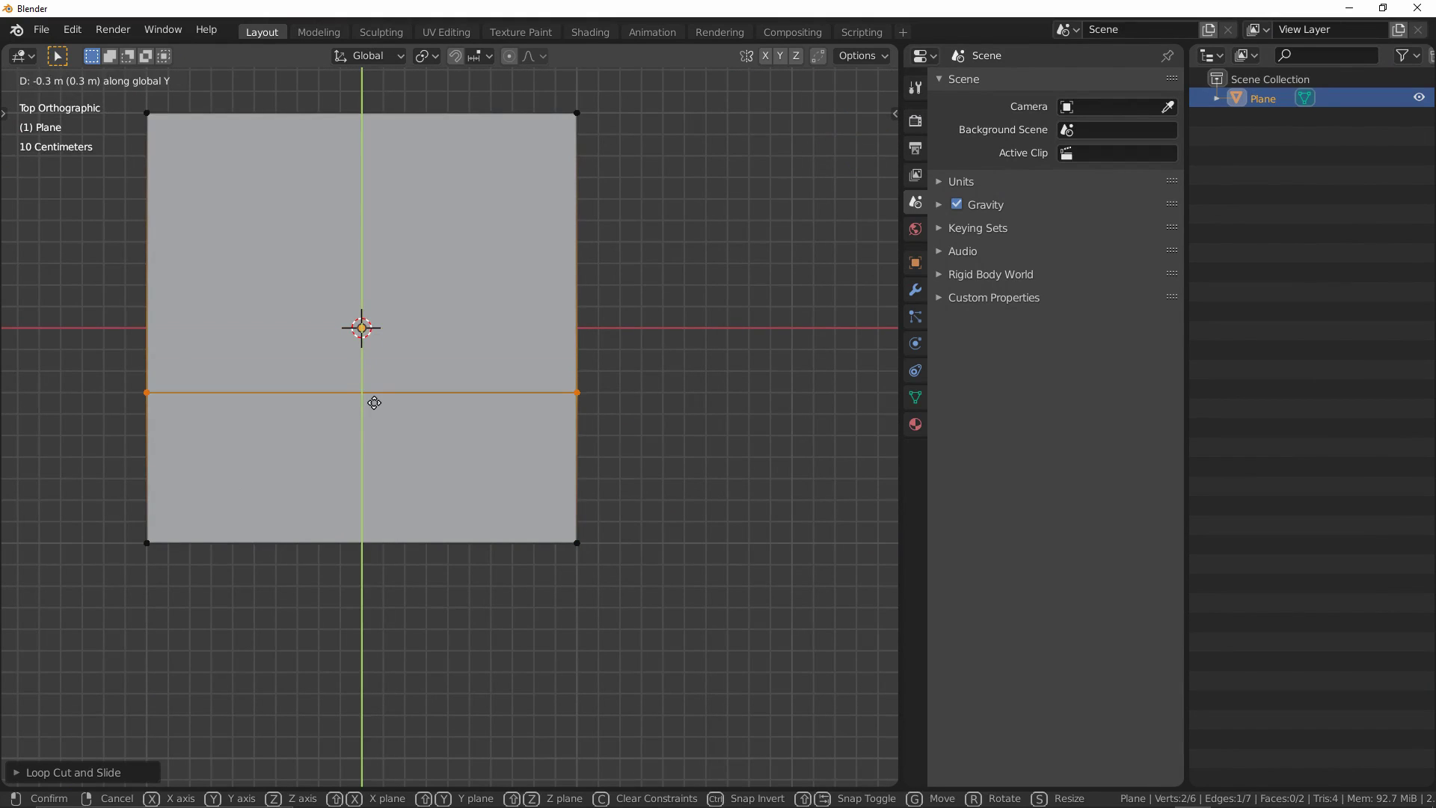
left_click(377, 431)
middle_click_drag(377, 430, 404, 279)
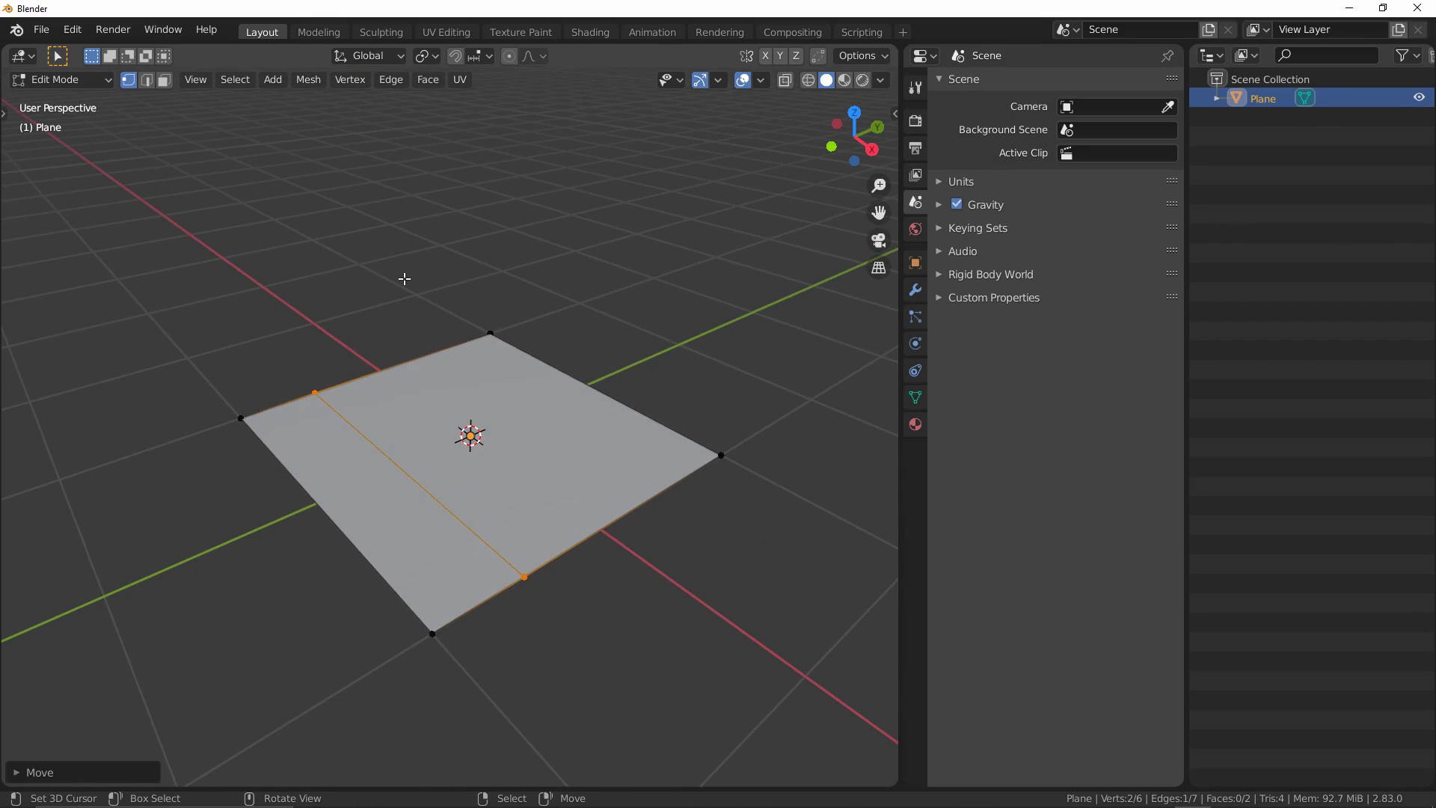
middle_click_drag(477, 498, 478, 416, "shift")
scroll(478, 416, "up", 3)
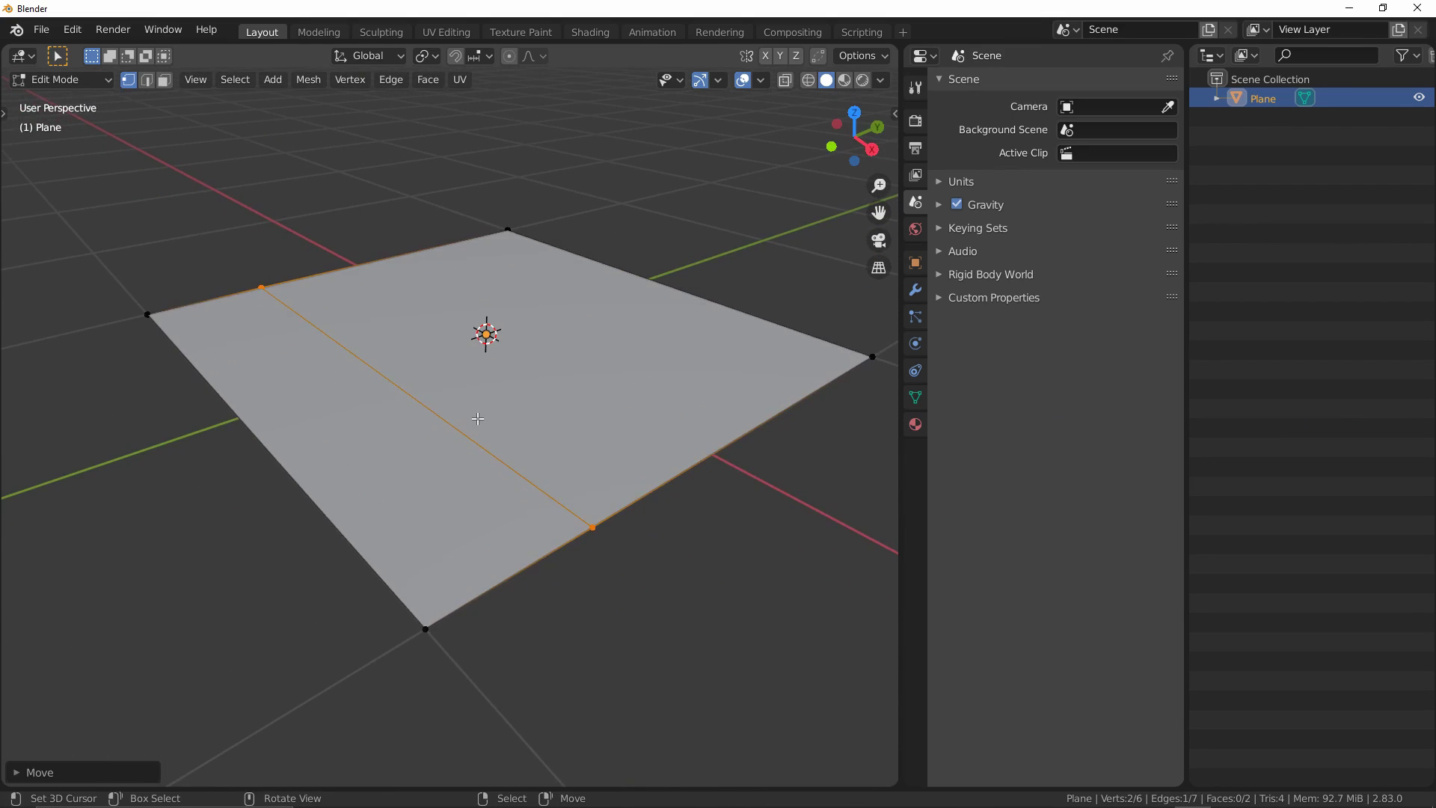
- Separate the narrow strip face into its own road object
key("3")
right_click(378, 424)
left_click(377, 423)
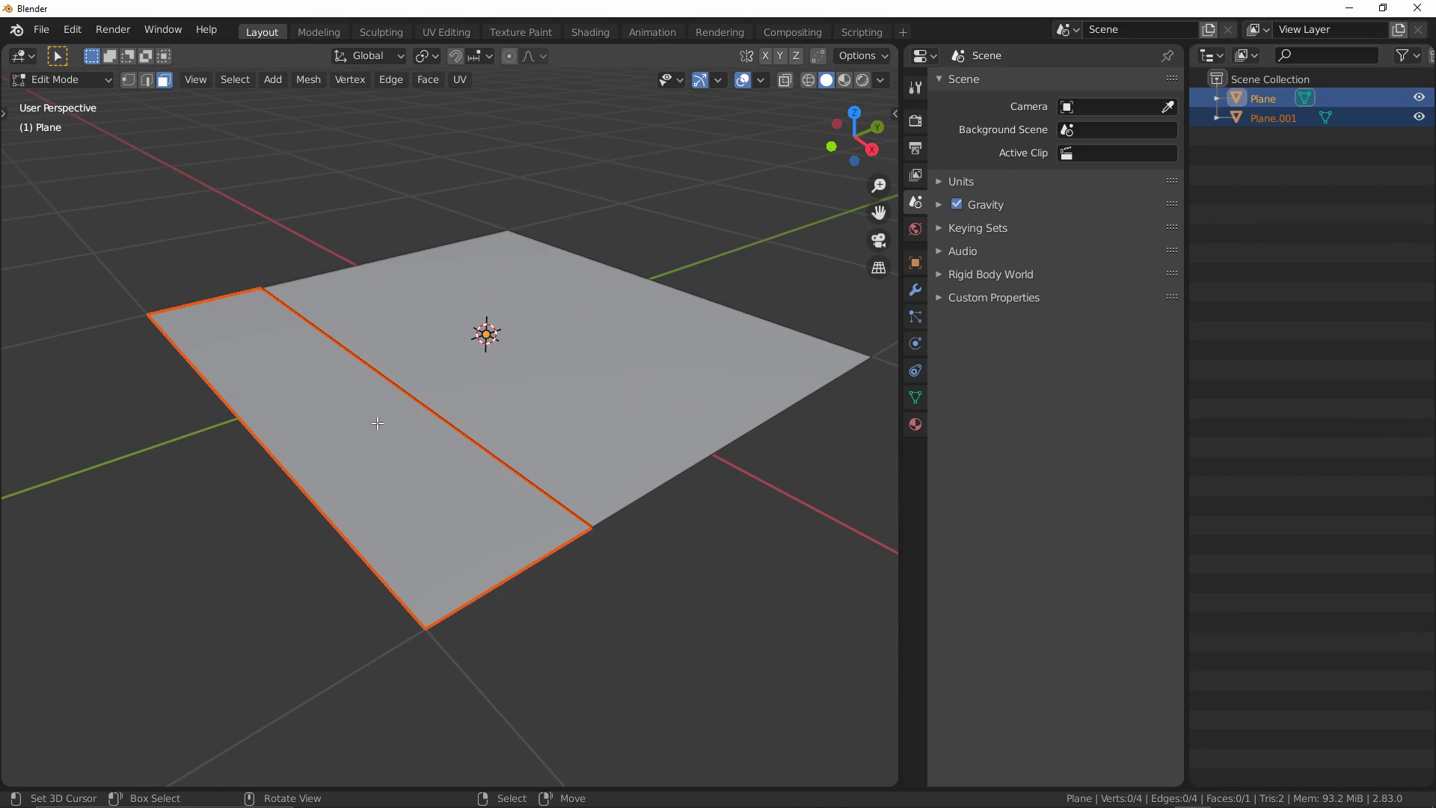
key("Tab")
right_click(465, 396)
- Bevel the selected sidewalk slab edges to form grooves between the slabs
key("Tab")
middle_click_drag(385, 346, 487, 344)
middle_click_drag(487, 344, 452, 349)
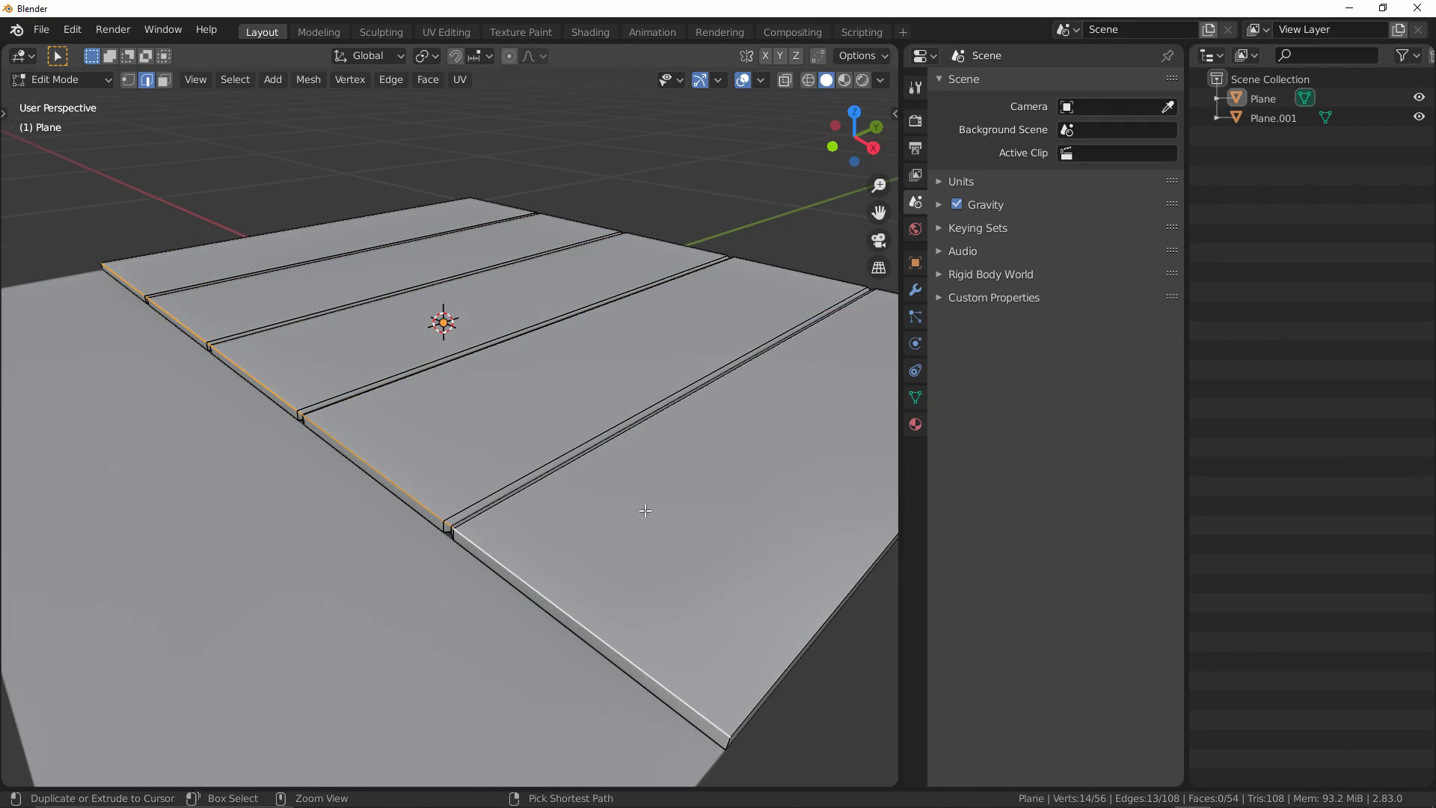
key("ctrl+b")
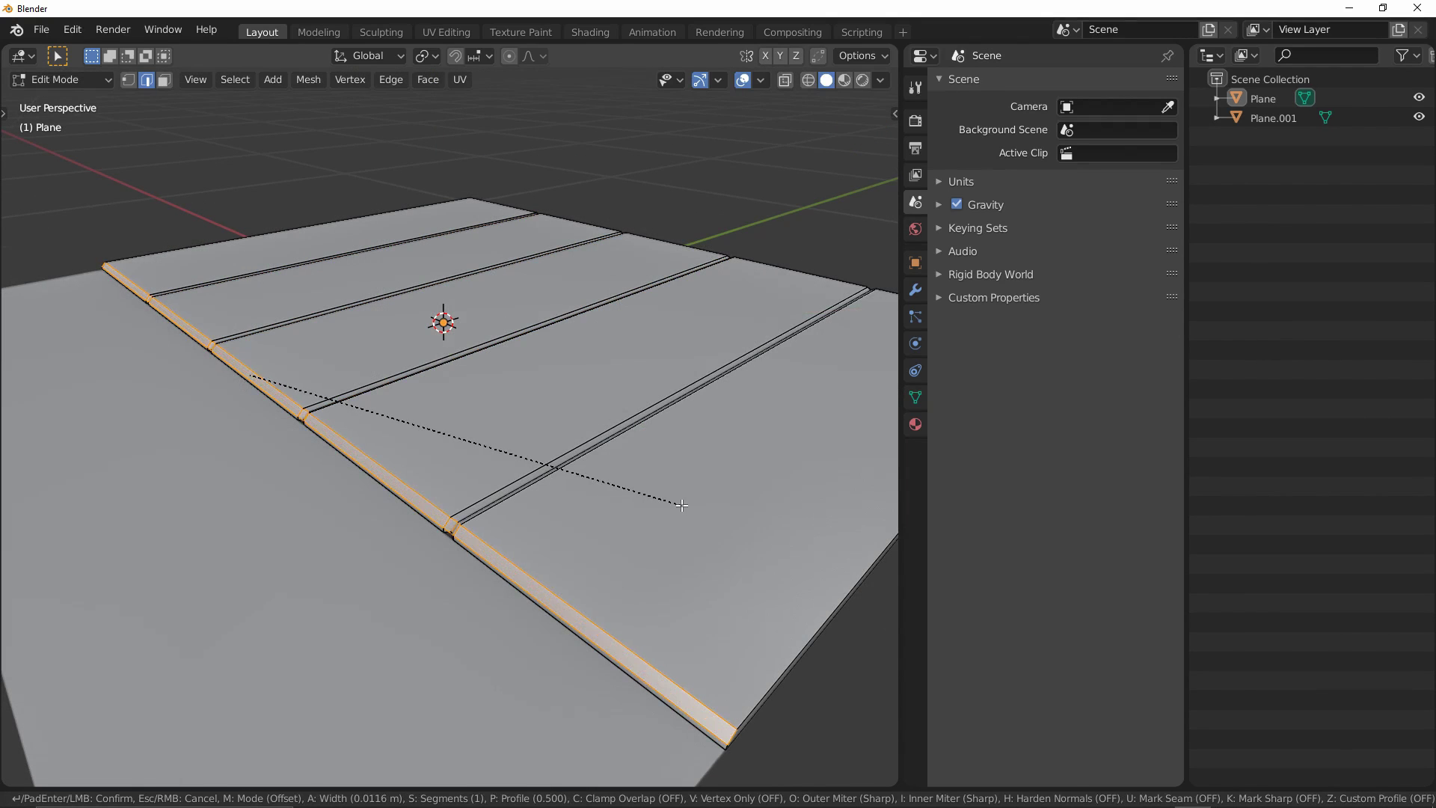
left_click(675, 506)
key("Tab")
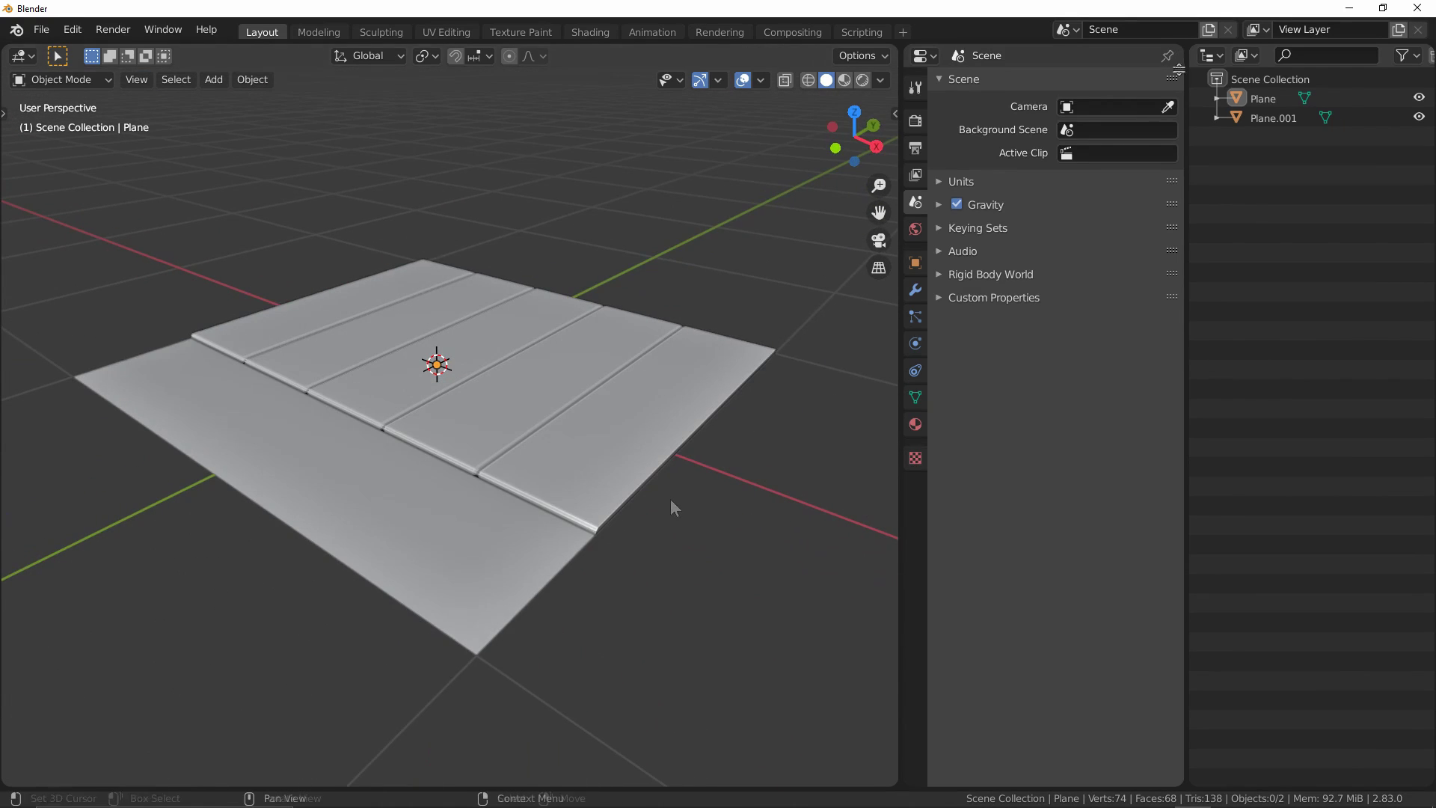
- Split the Properties area into a small 3D view and add a camera shown there
left_click_drag(906, 47, 913, 307)
left_click(924, 55)
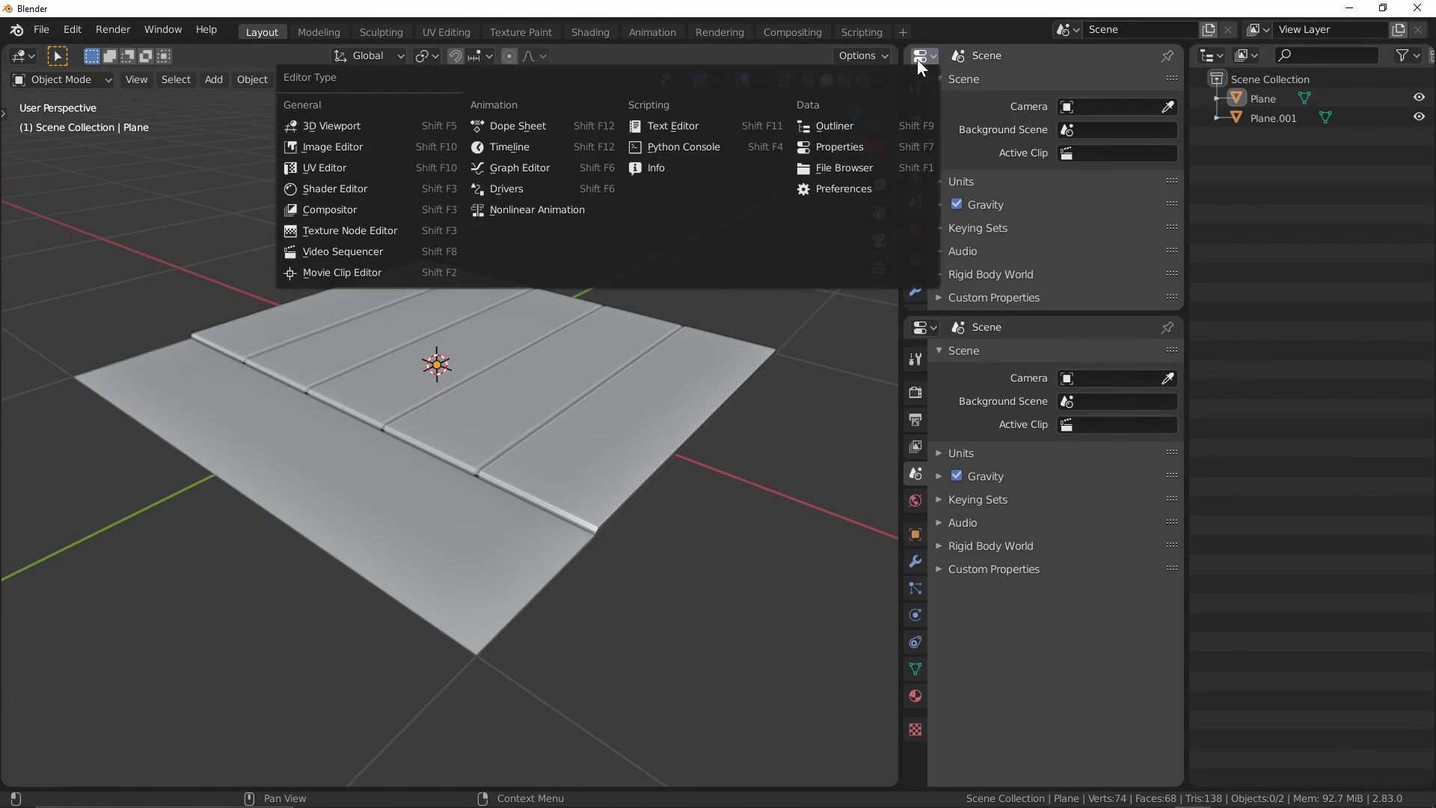
left_click(322, 99)
key("shift+a")
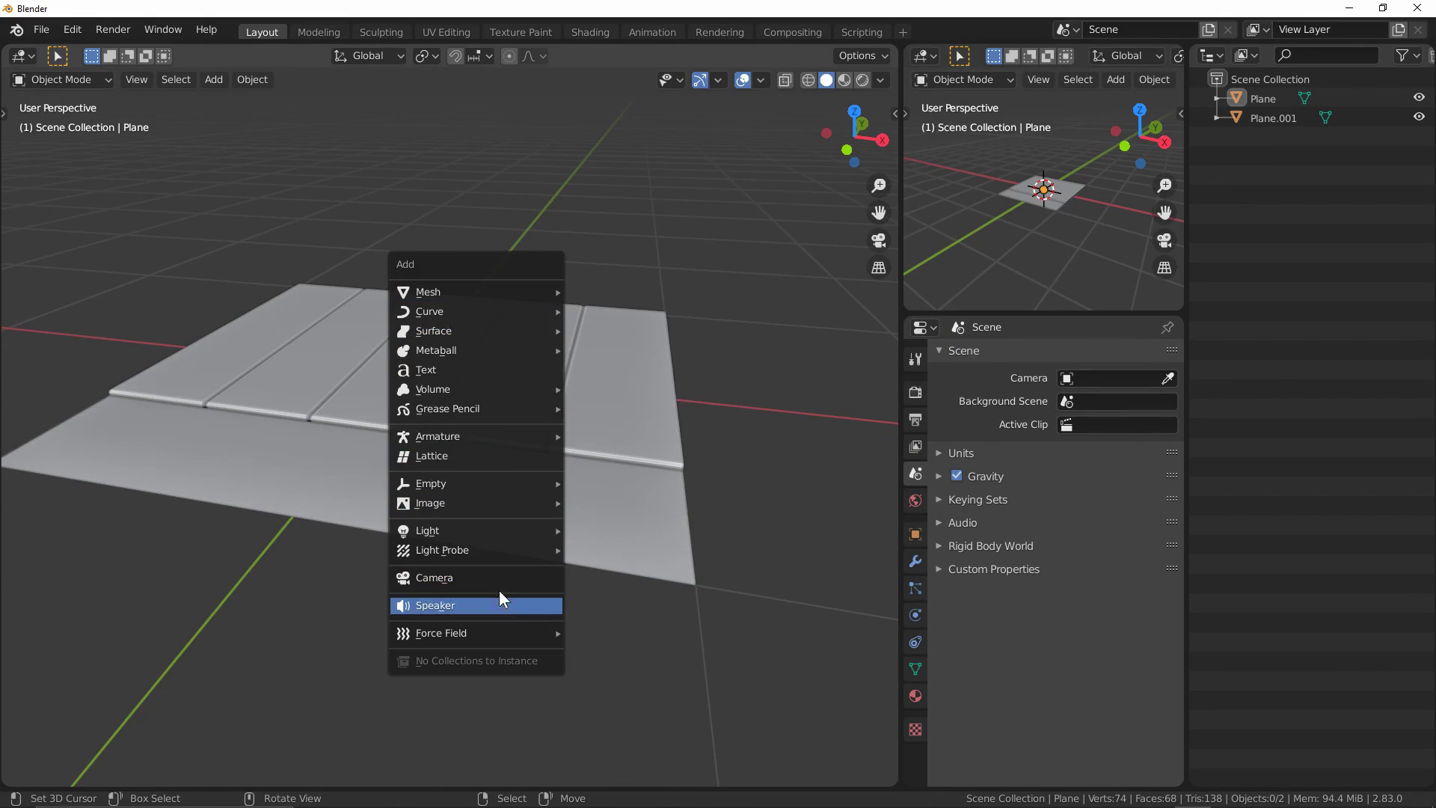
left_click(500, 597)
key("KP_0")
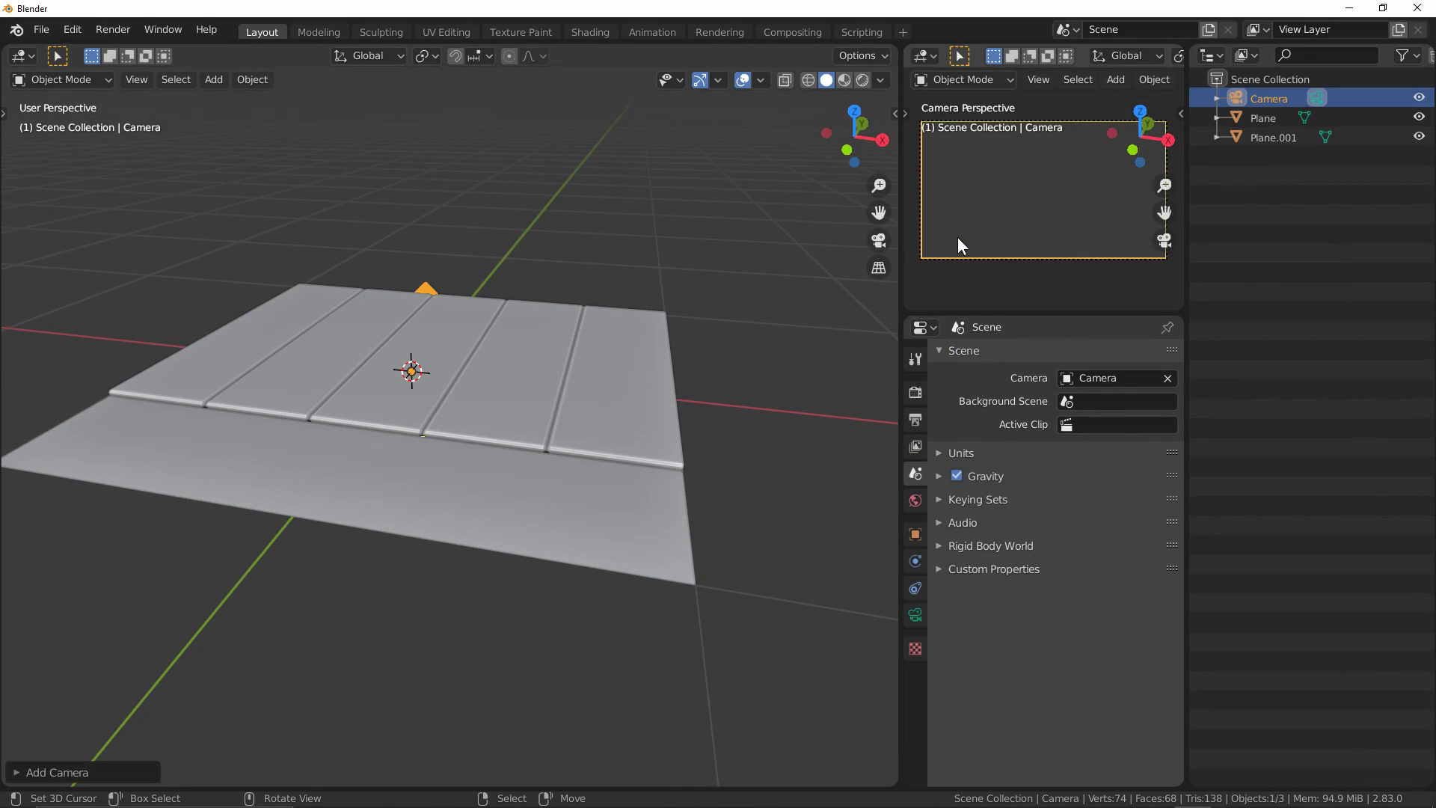
key("ctrl+space")
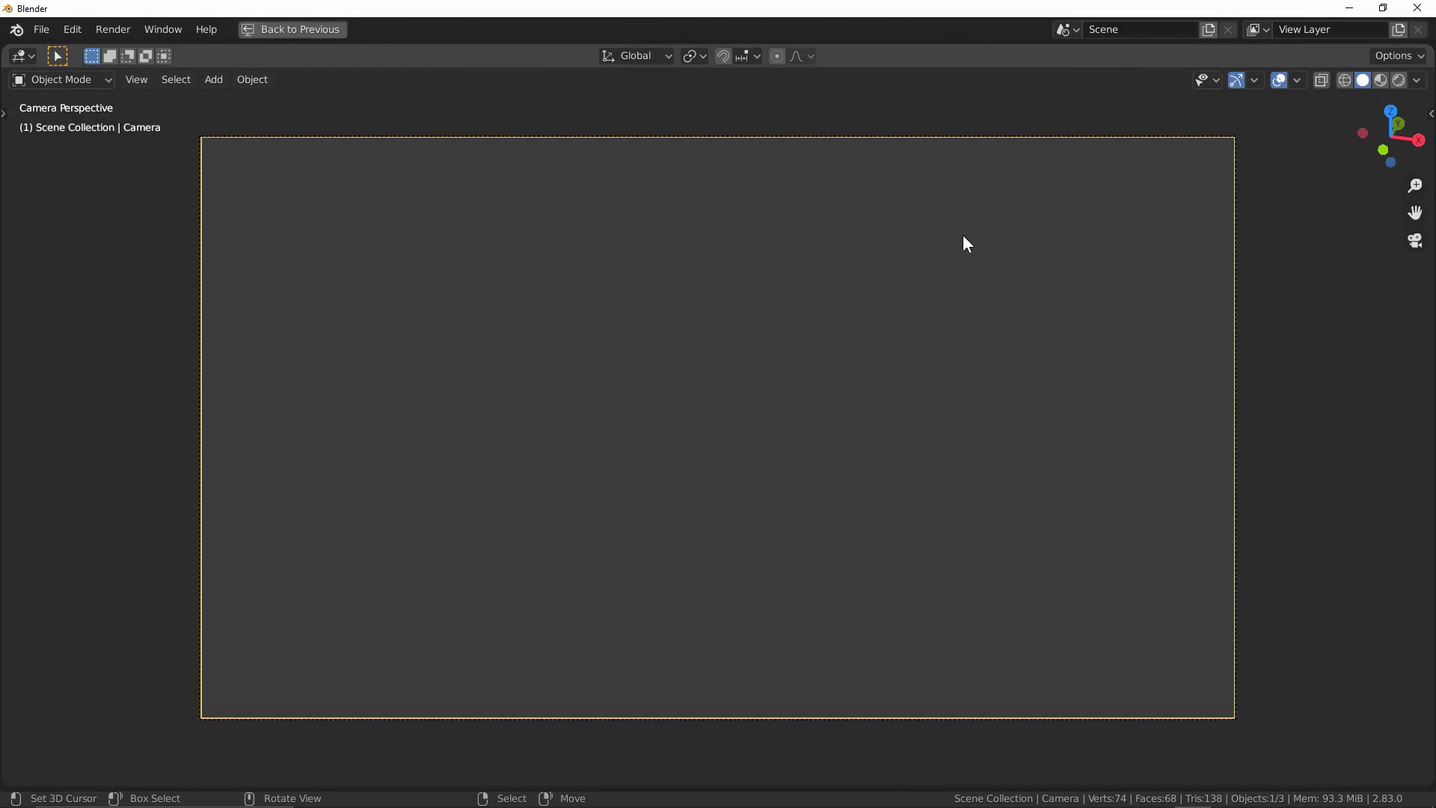
- Lock the camera to the view and orbit it to frame the ground
key("n")
scroll(1424, 329, "down", 2)
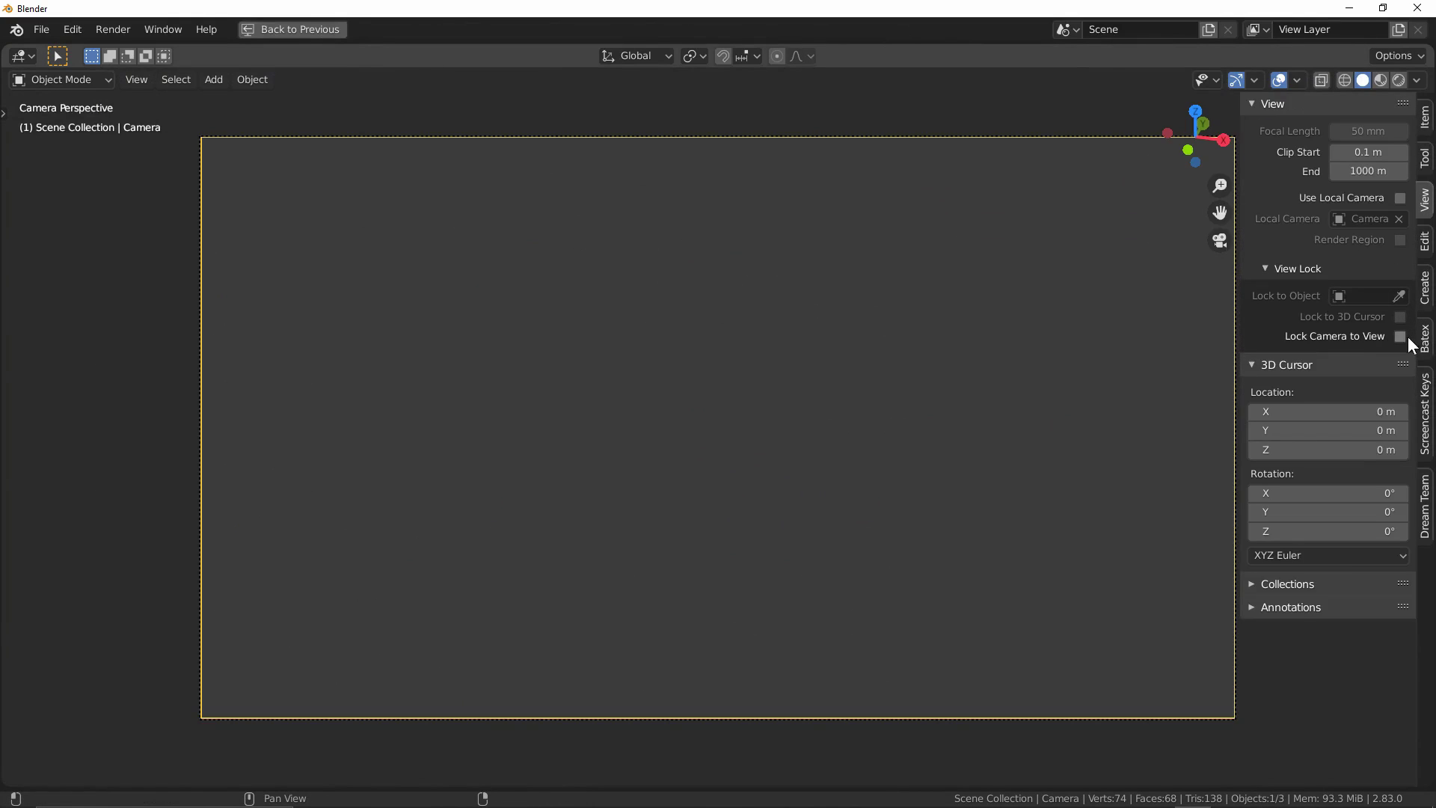
left_click(1400, 336)
middle_click_drag(763, 336, 818, 284)
key("ctrl+space")
- Make the camera orthographic with an Orthographic Scale of 4.460
left_click(916, 615)
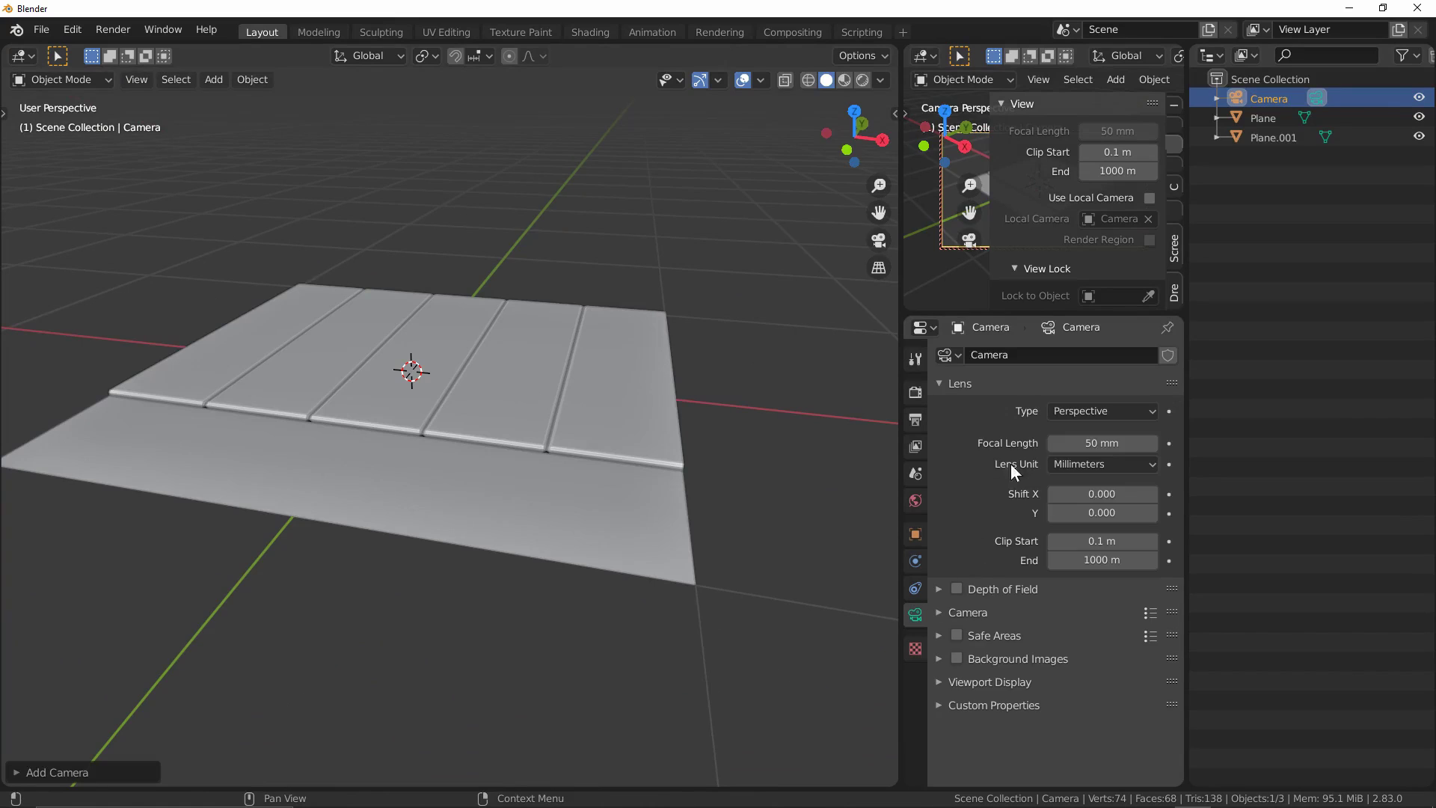
left_click(1088, 454)
key("ctrl+space")
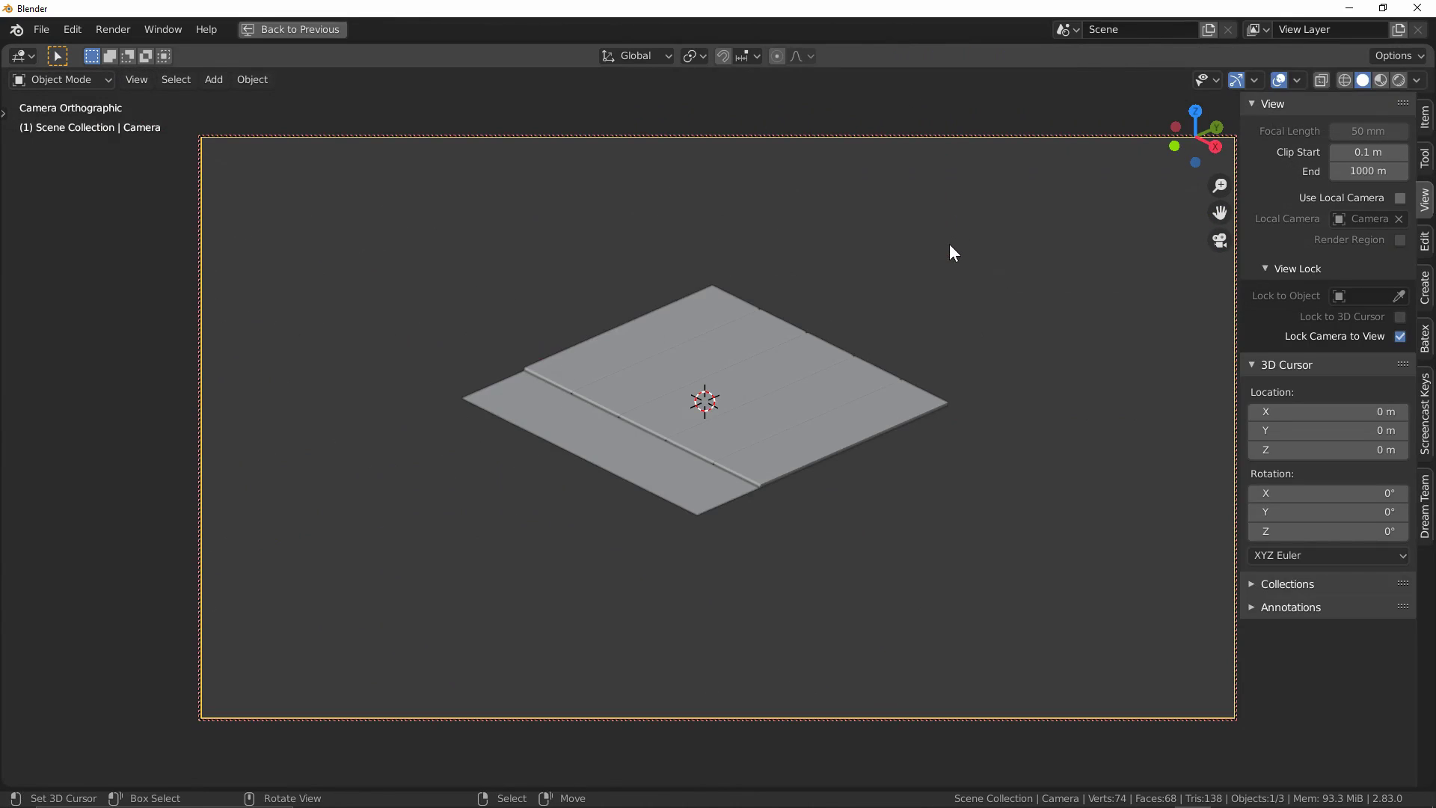
key("ctrl+space")
key("n")
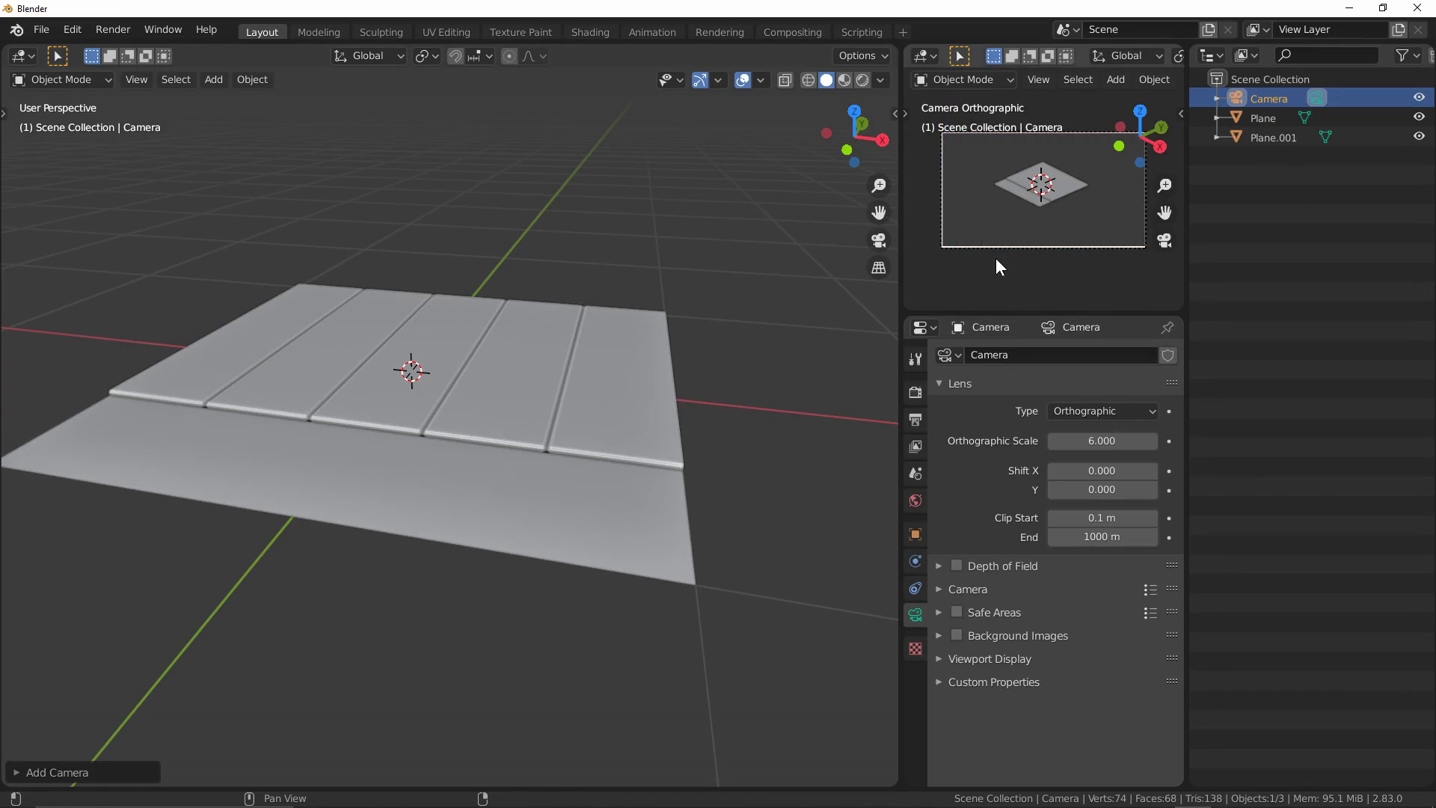
key("KP_0")
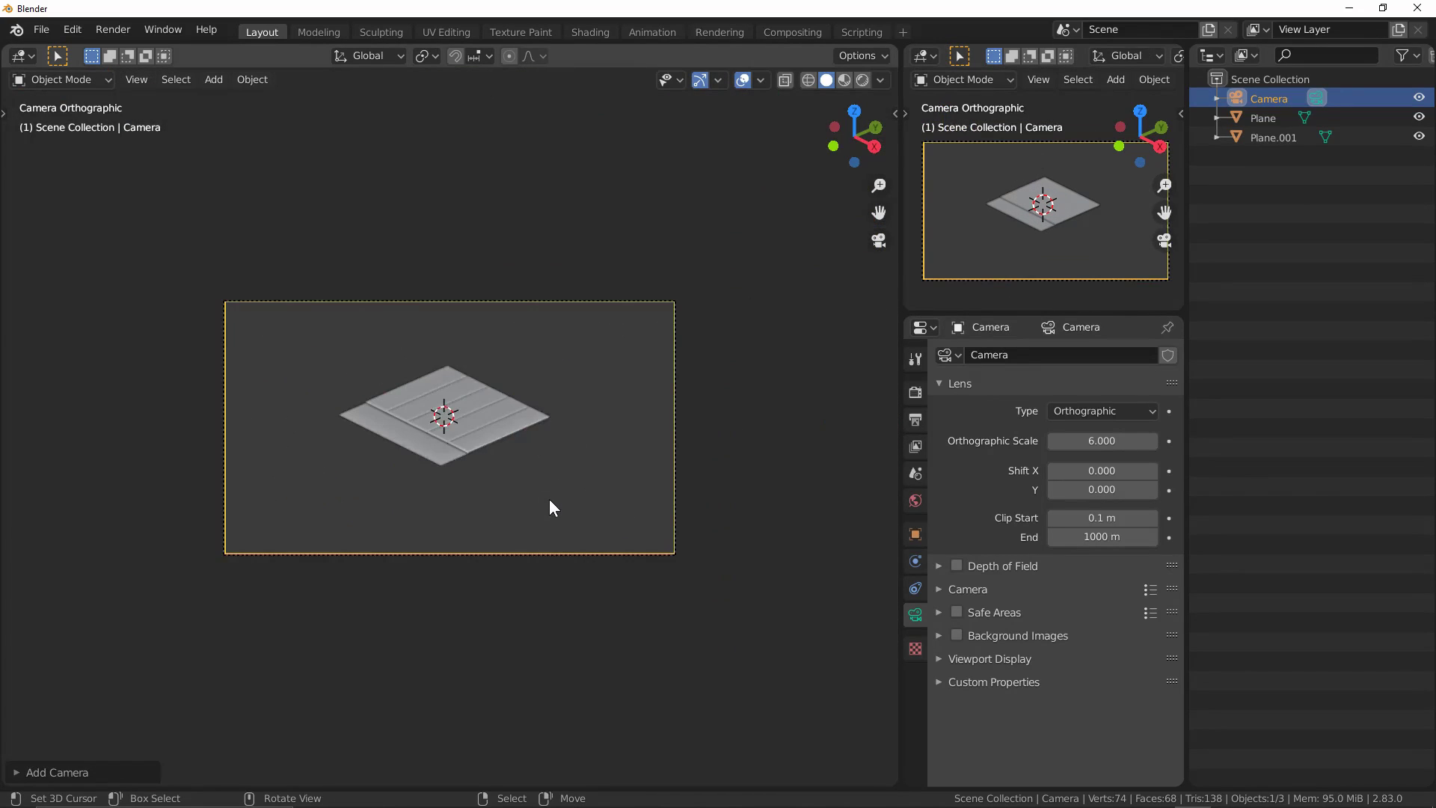
left_click_drag(1101, 440, 1070, 440)
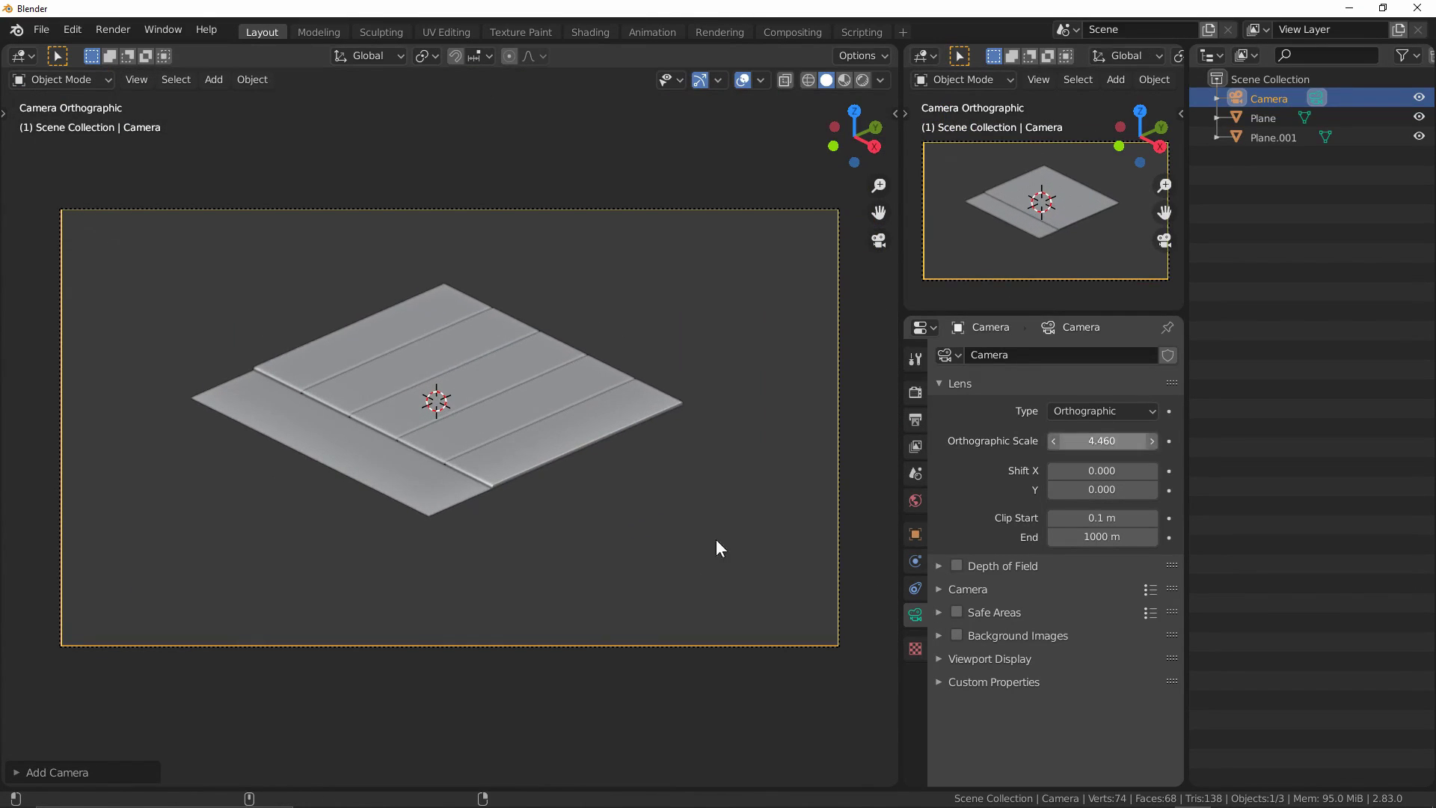
- Raise the camera vertically and adjust the main view around the scene
key("g")
key("z")
left_click(569, 484)
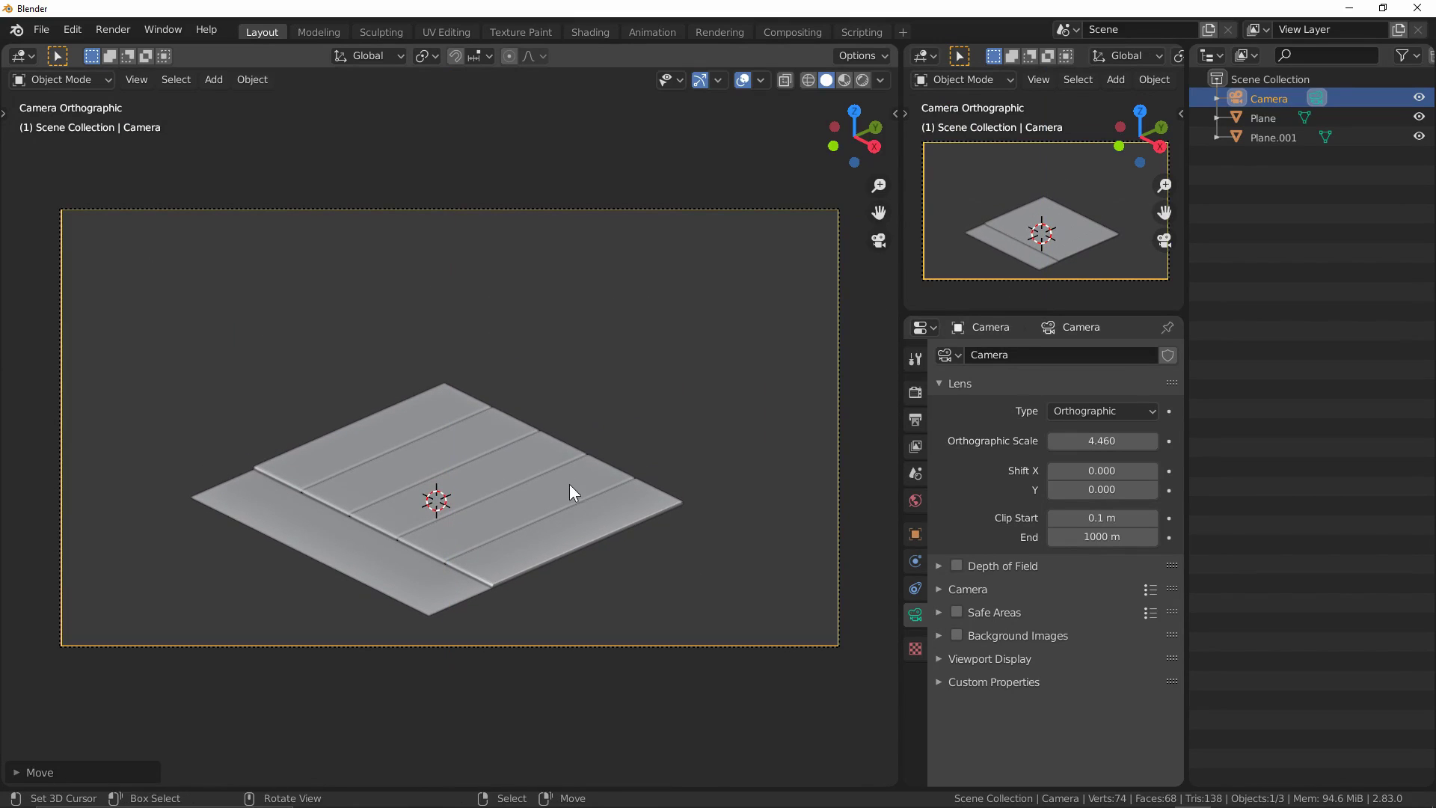
key("KP_0")
middle_click_drag(647, 449, 840, 330)
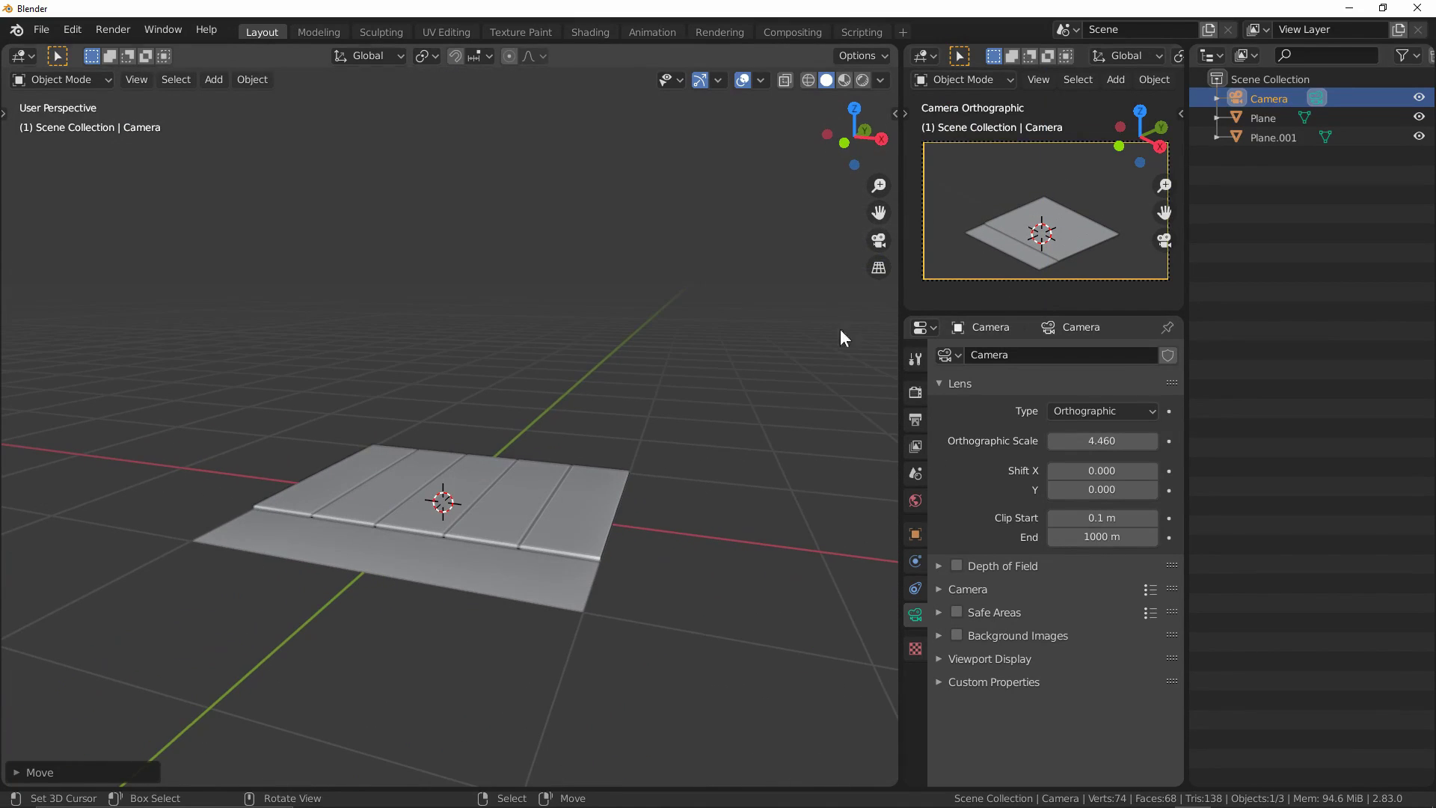
right_click(989, 79)
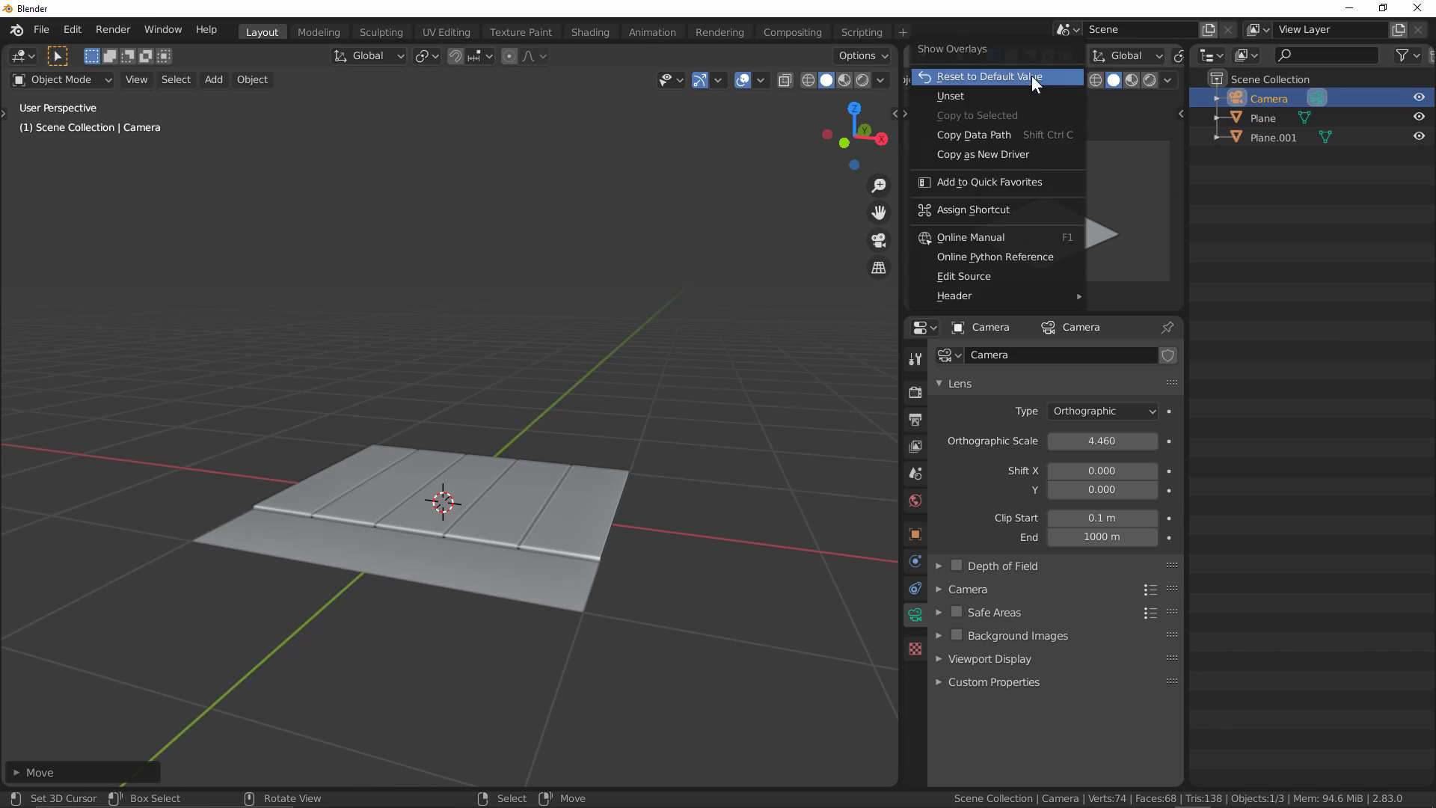
- Hide the small 3D view's header
mouse_move(1012, 304)
left_click(1129, 295)
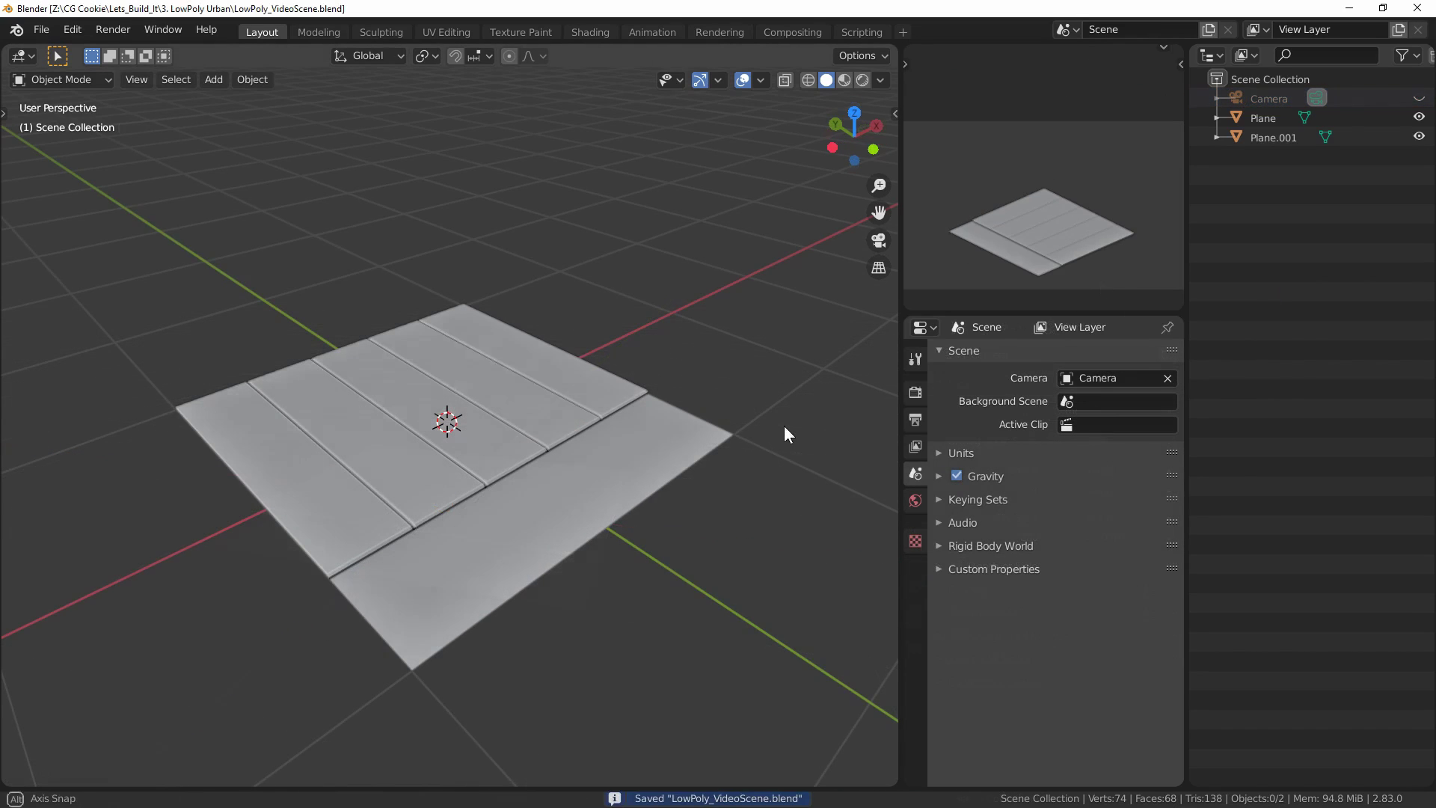
middle_click_drag(776, 433, 747, 288)
- Add a cube and raise its geometry 1 m so it sits on the ground
key("shift+a")
mouse_move(747, 289)
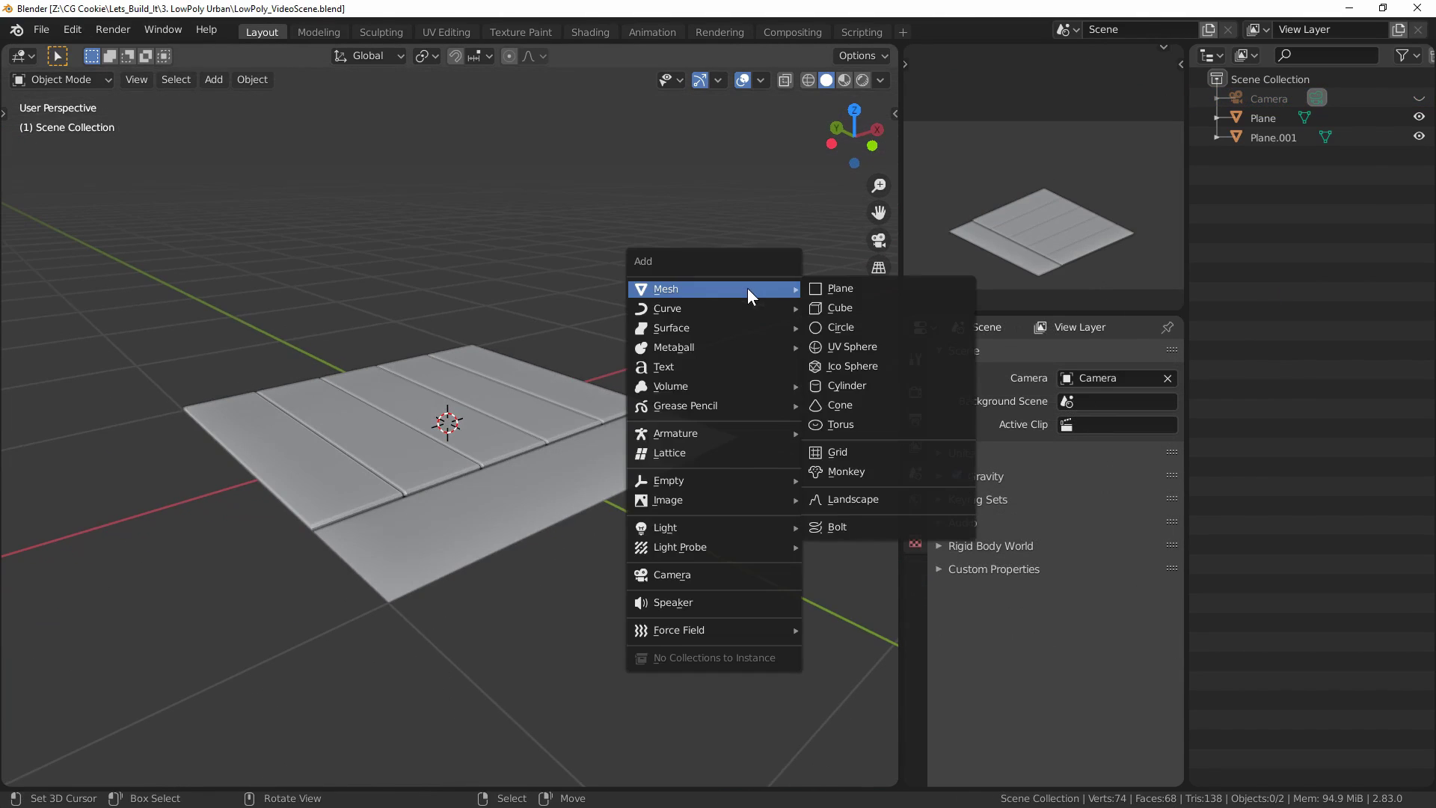
left_click(851, 307)
key("Tab")
key("g")
key("z")
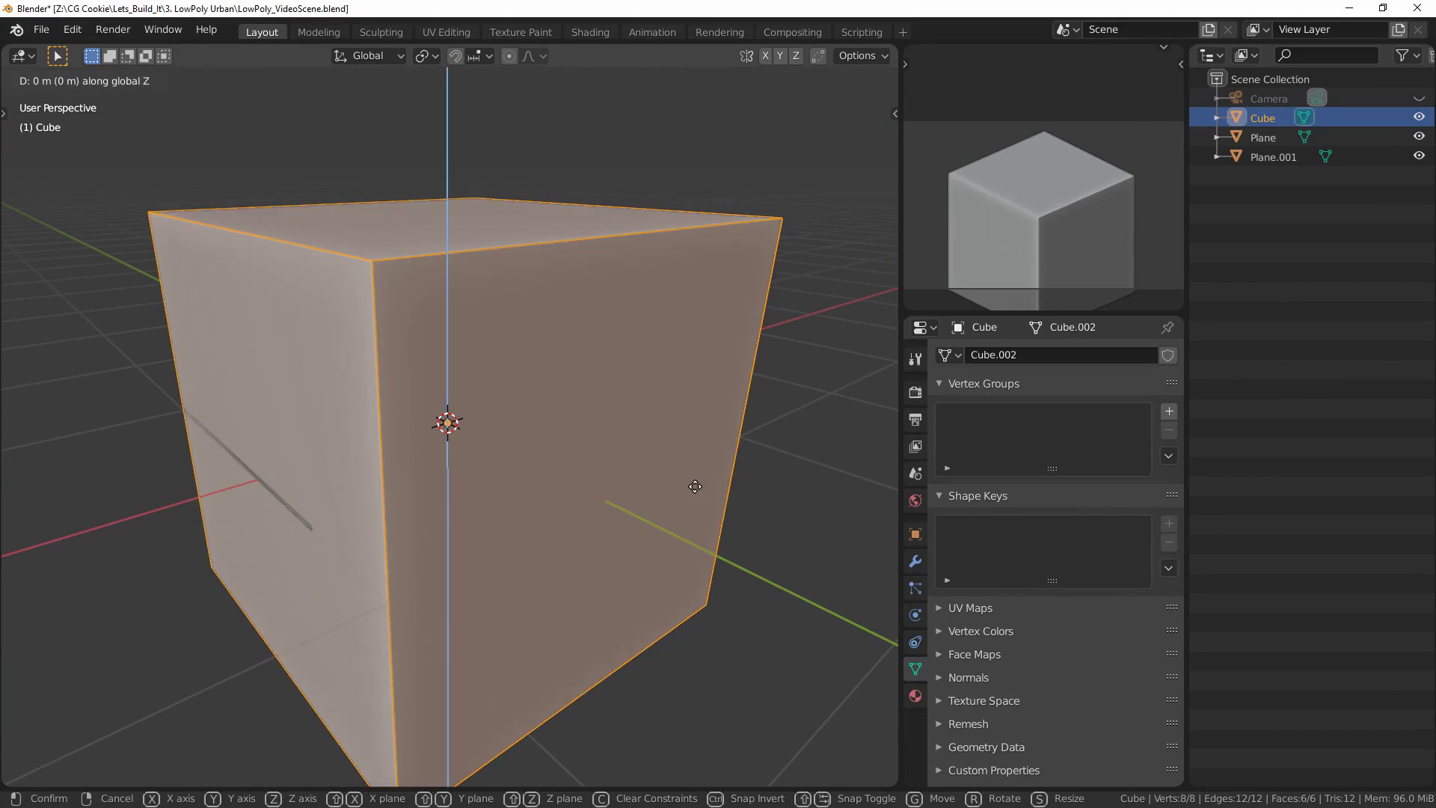
key("1")
key("Return")
key("Tab")
scroll(694, 486, "down", 4)
middle_click_drag(694, 486, 626, 487)
- Move the cube 1 m along Y to stand behind the sidewalk
key("g")
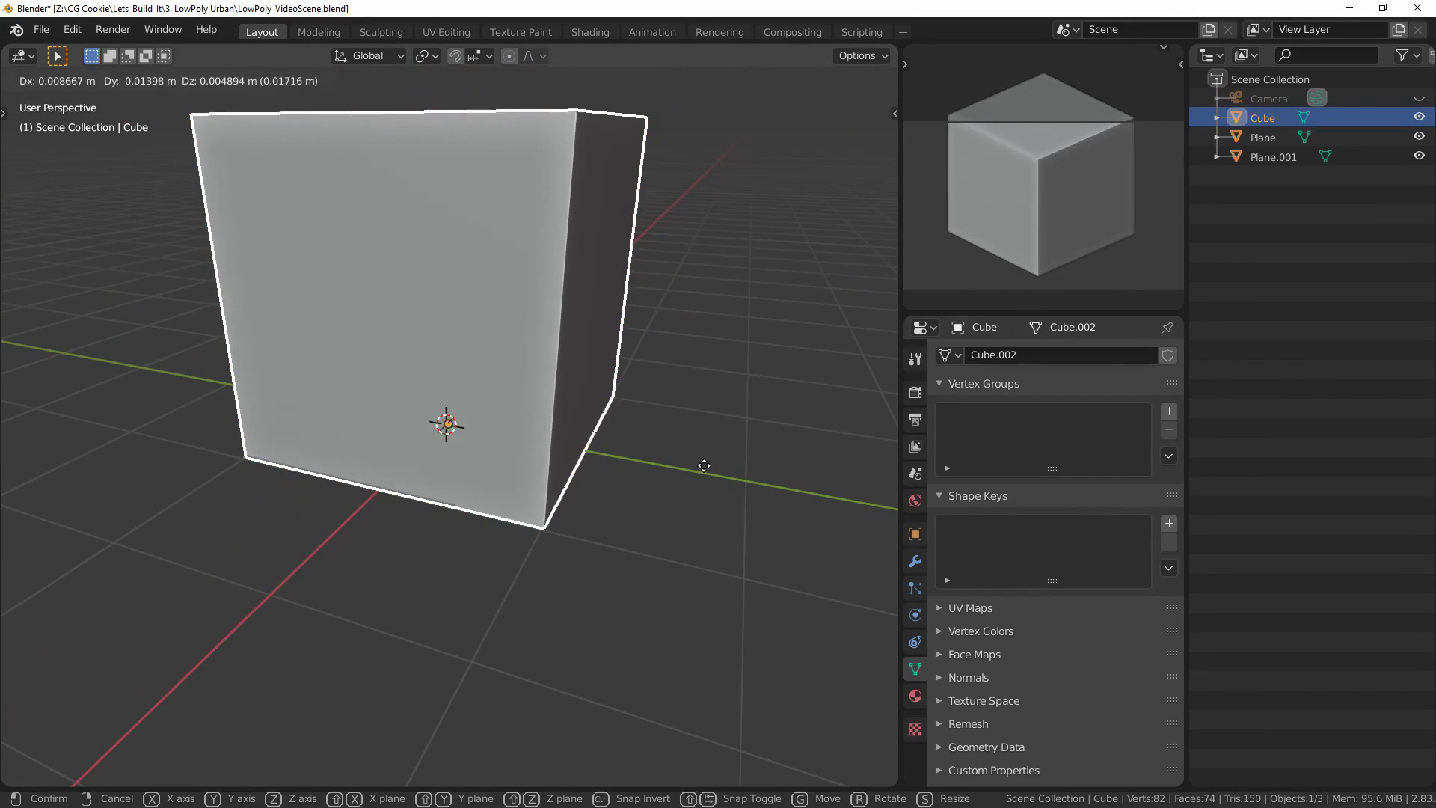
key("y")
key("1")
key("Return")
middle_click_drag(572, 406, 544, 438)
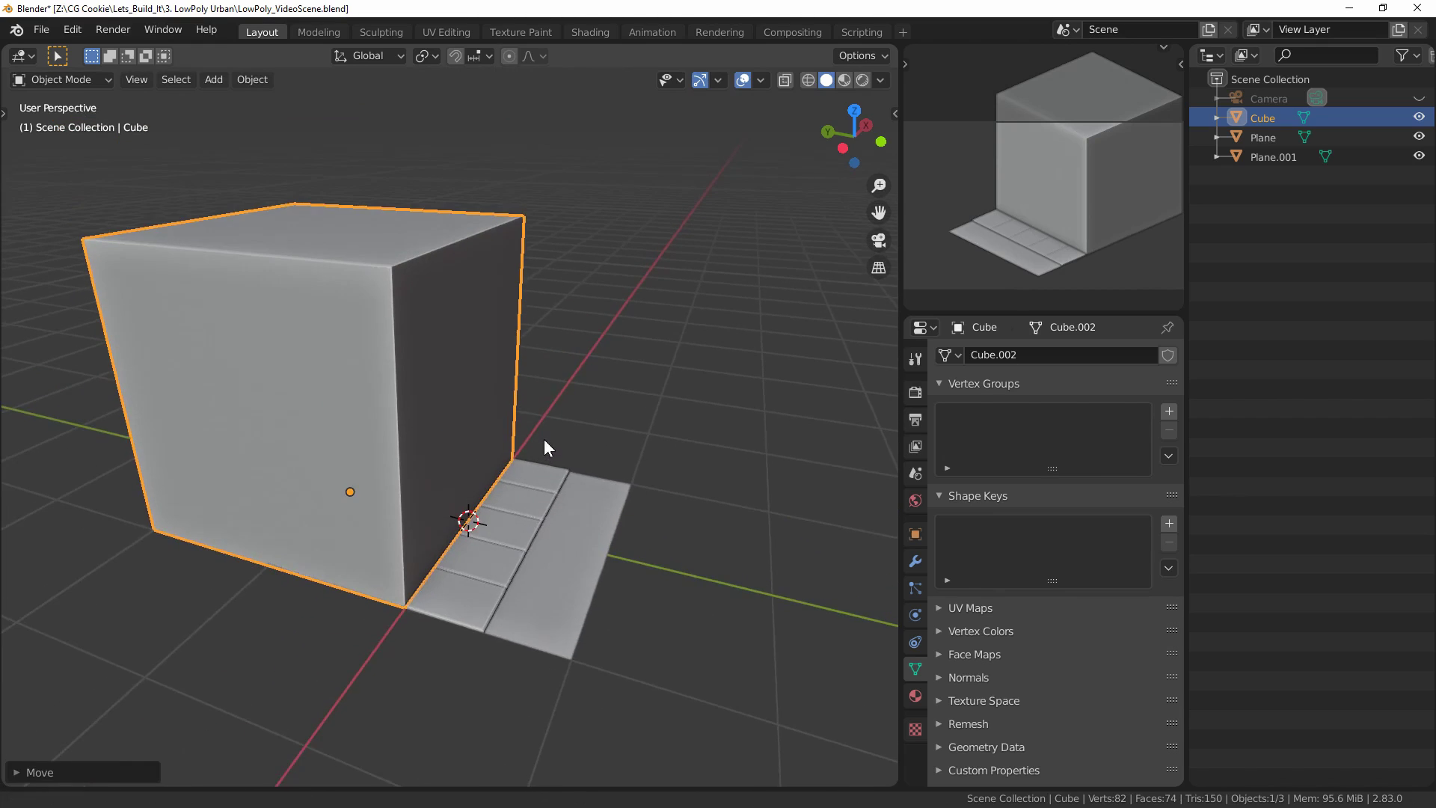
key("KP_1")
- Raise the cube's top vertices to make the block about 0.8 m taller
key("Tab")
middle_click_drag(471, 248, 453, 360, "shift")
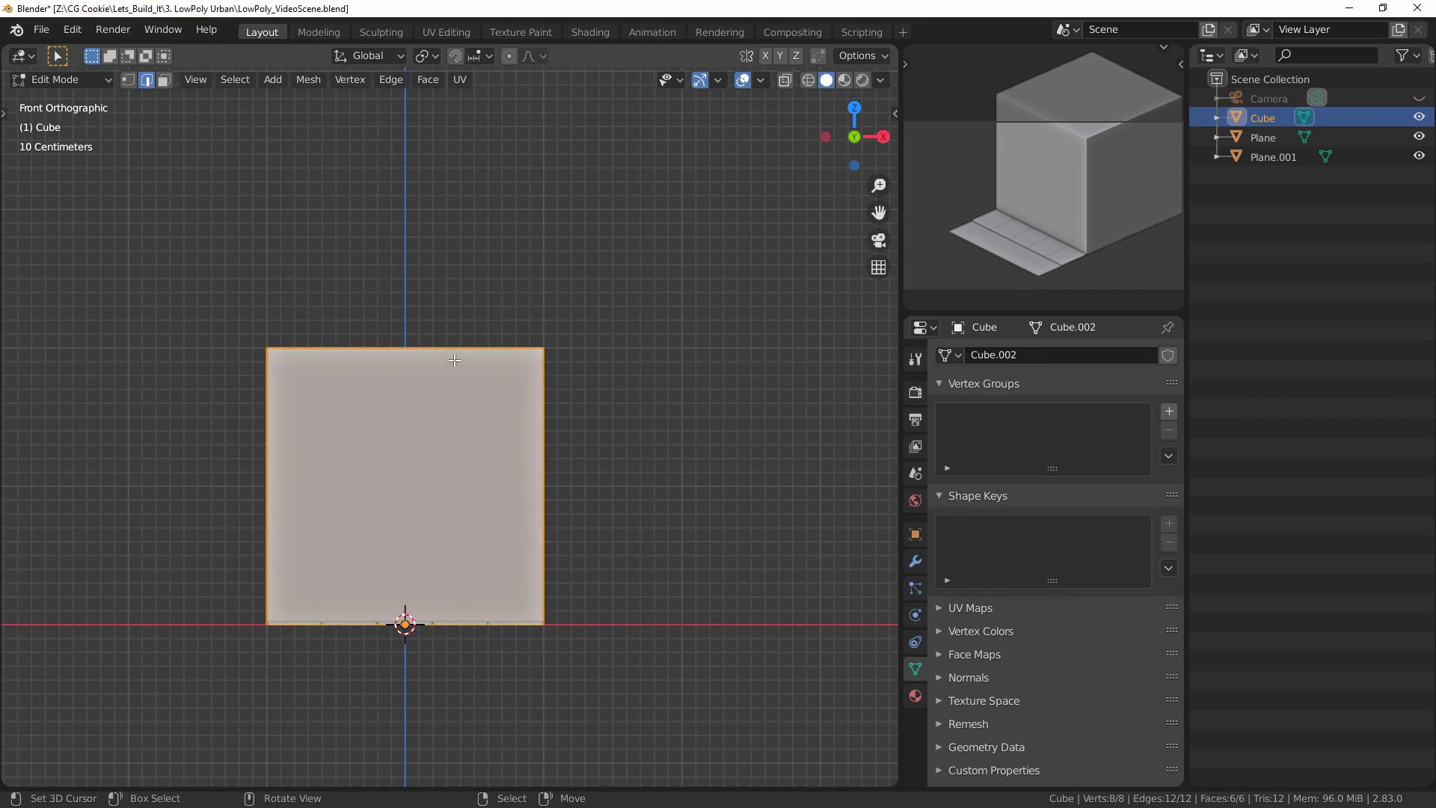
key("1")
key("alt+z")
left_click_drag(432, 374, 606, 407)
key("alt+z")
key("g")
key("z")
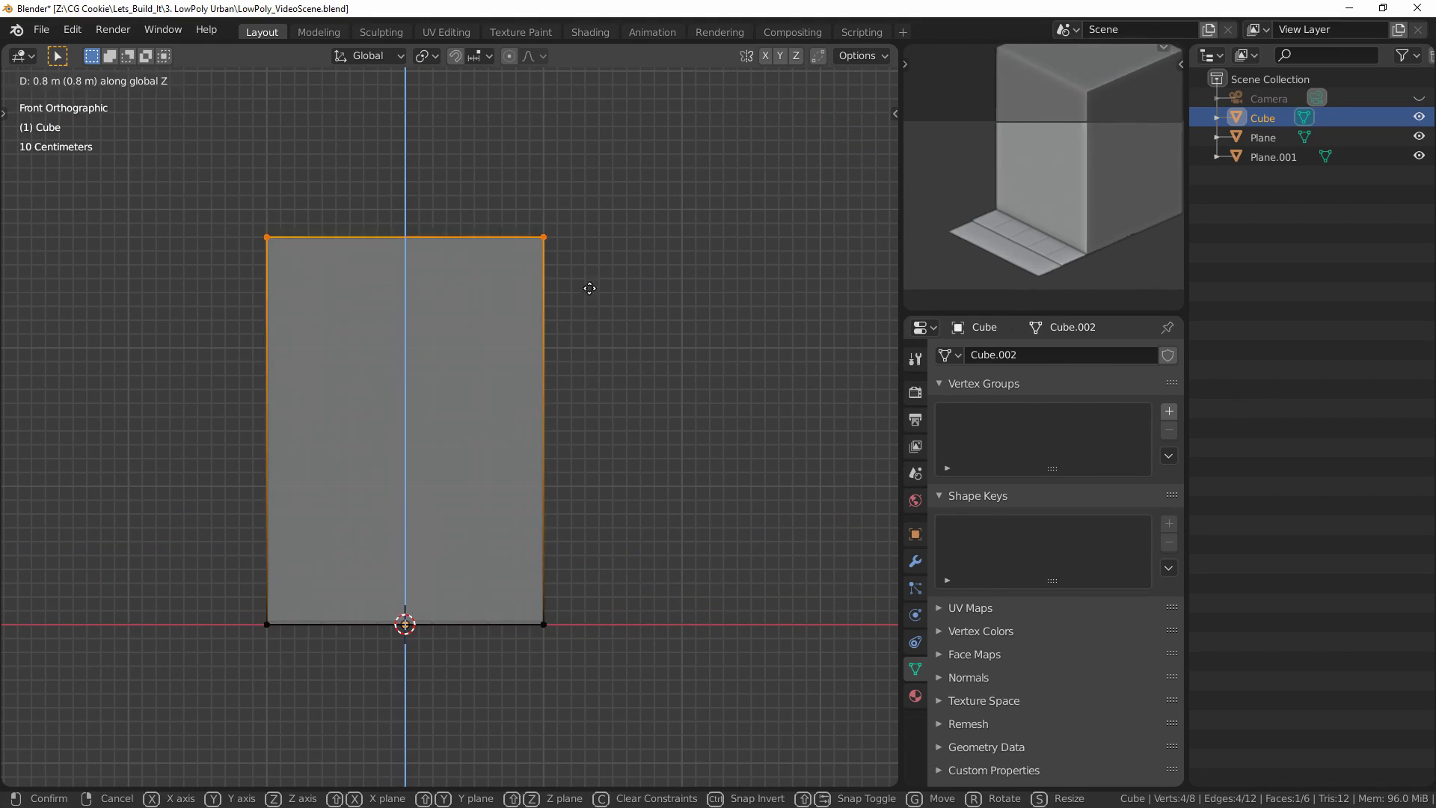
left_click(593, 269)
middle_click_drag(502, 415, 668, 478)
- Return to Object Mode, unhide the camera and deselect everything
key("alt+a")
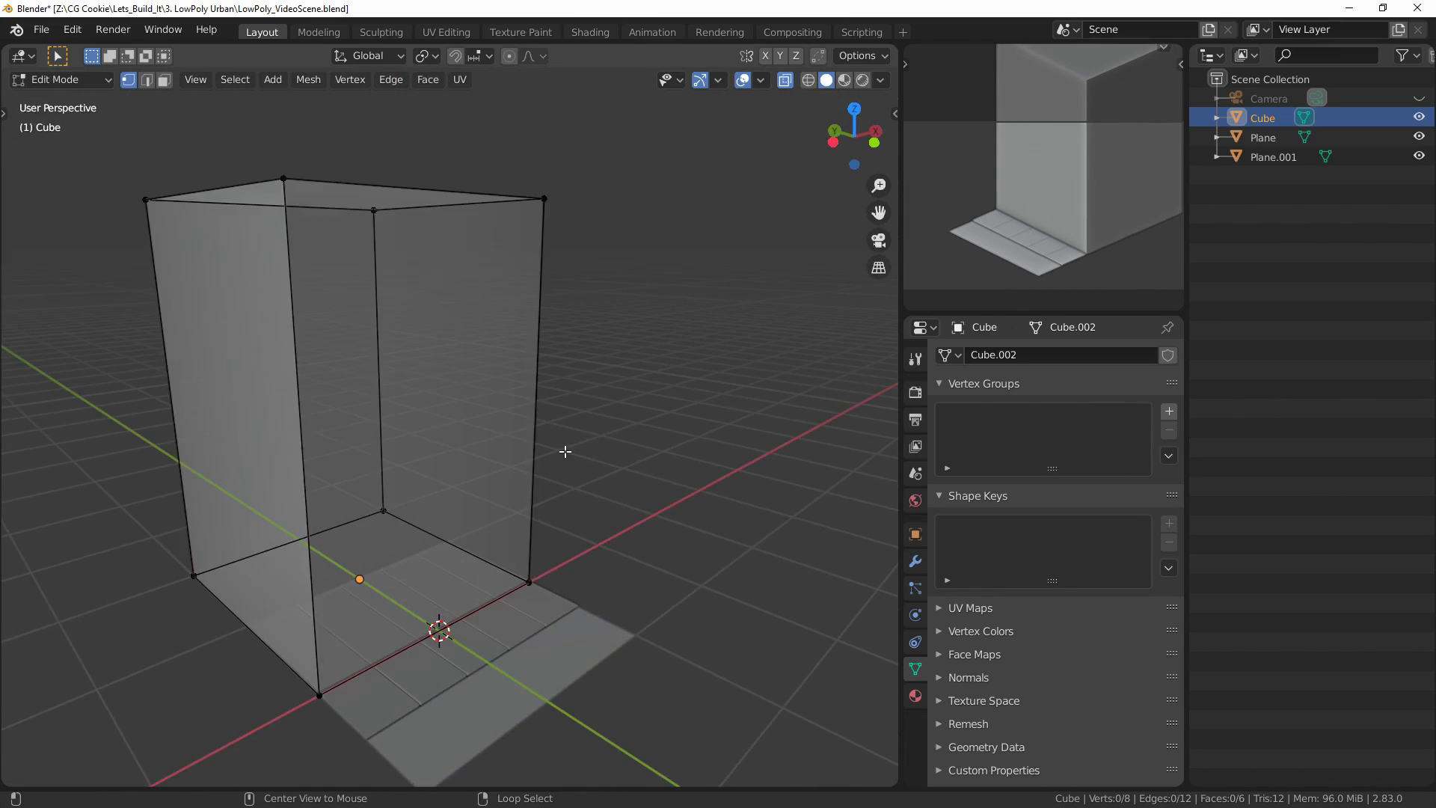
scroll(564, 451, "down", 1)
key("alt+z")
key("Tab")
key("alt+h")
key("alt+a")
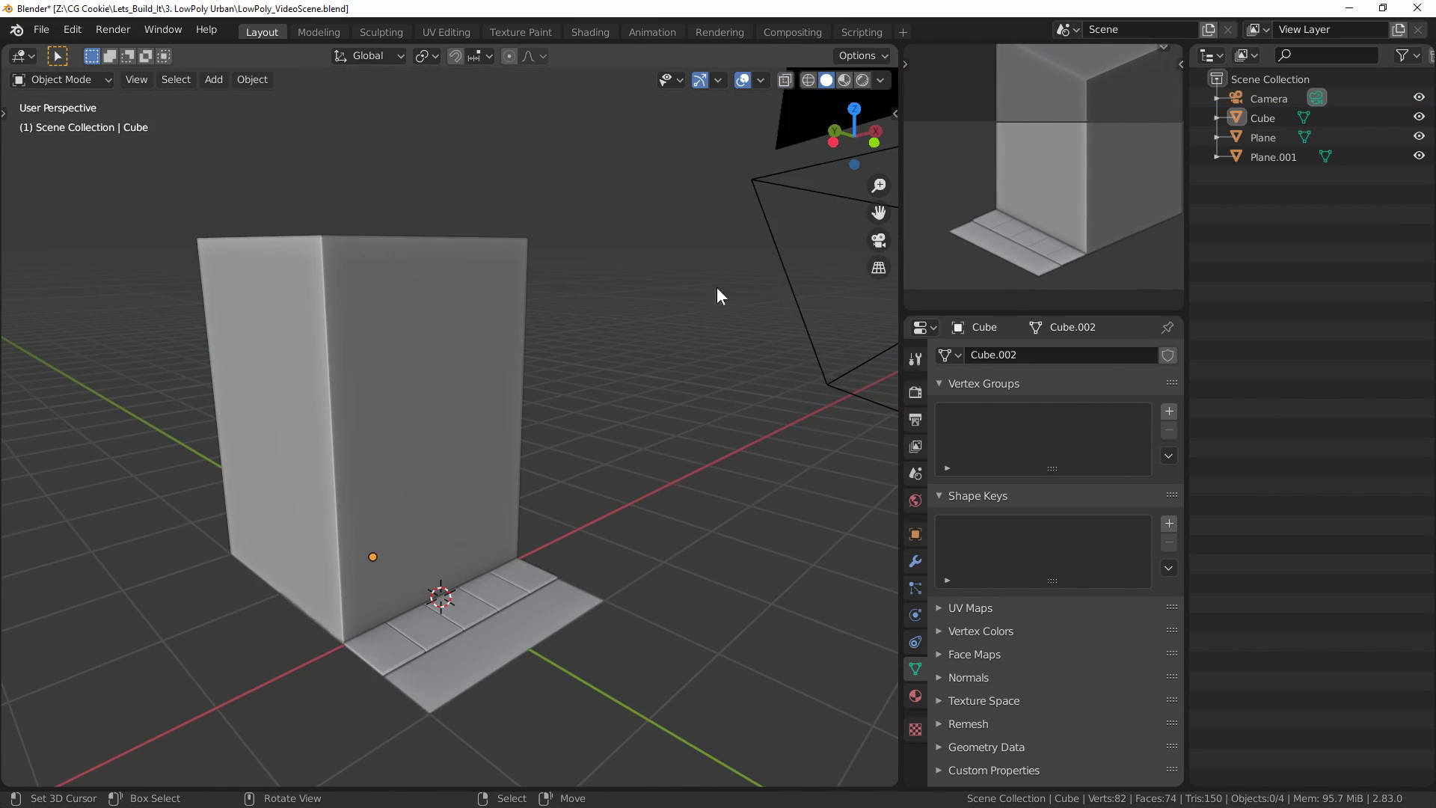
- Select the camera and widen its orthographic scale
left_click(802, 129)
scroll(1029, 216, "down", 1)
key("g")
key("z")
key("z")
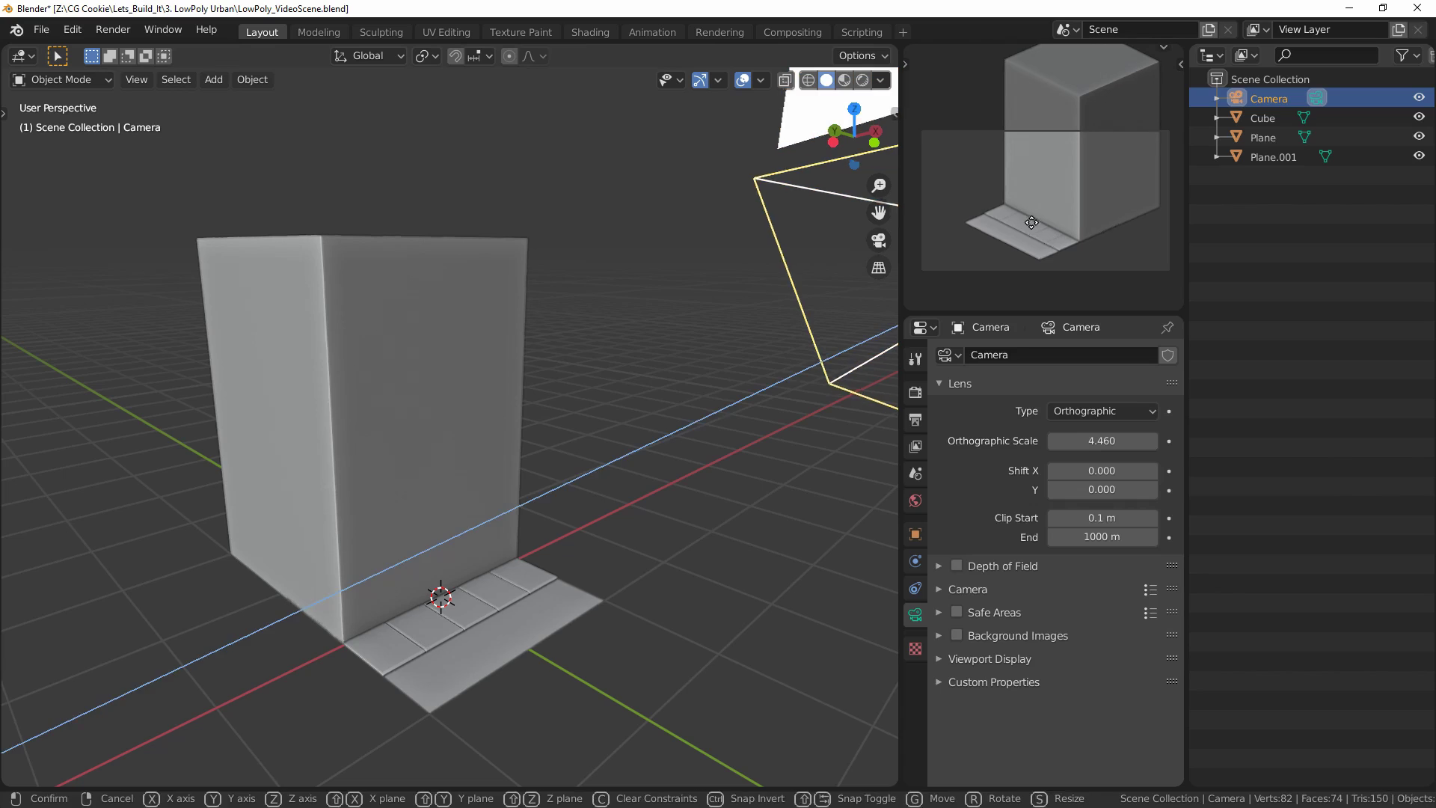
right_click(1035, 232)
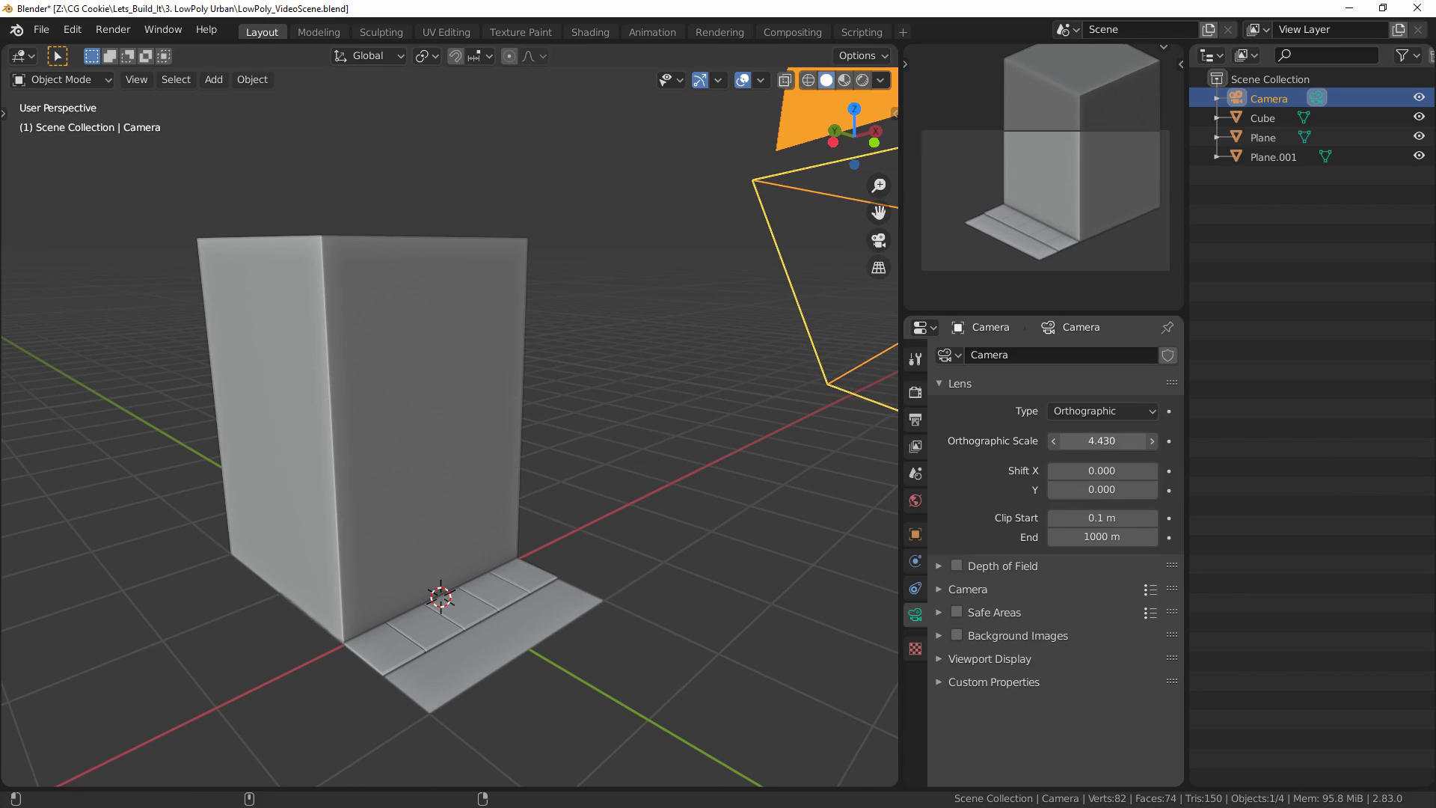
left_click_drag(1102, 441, 1144, 441)
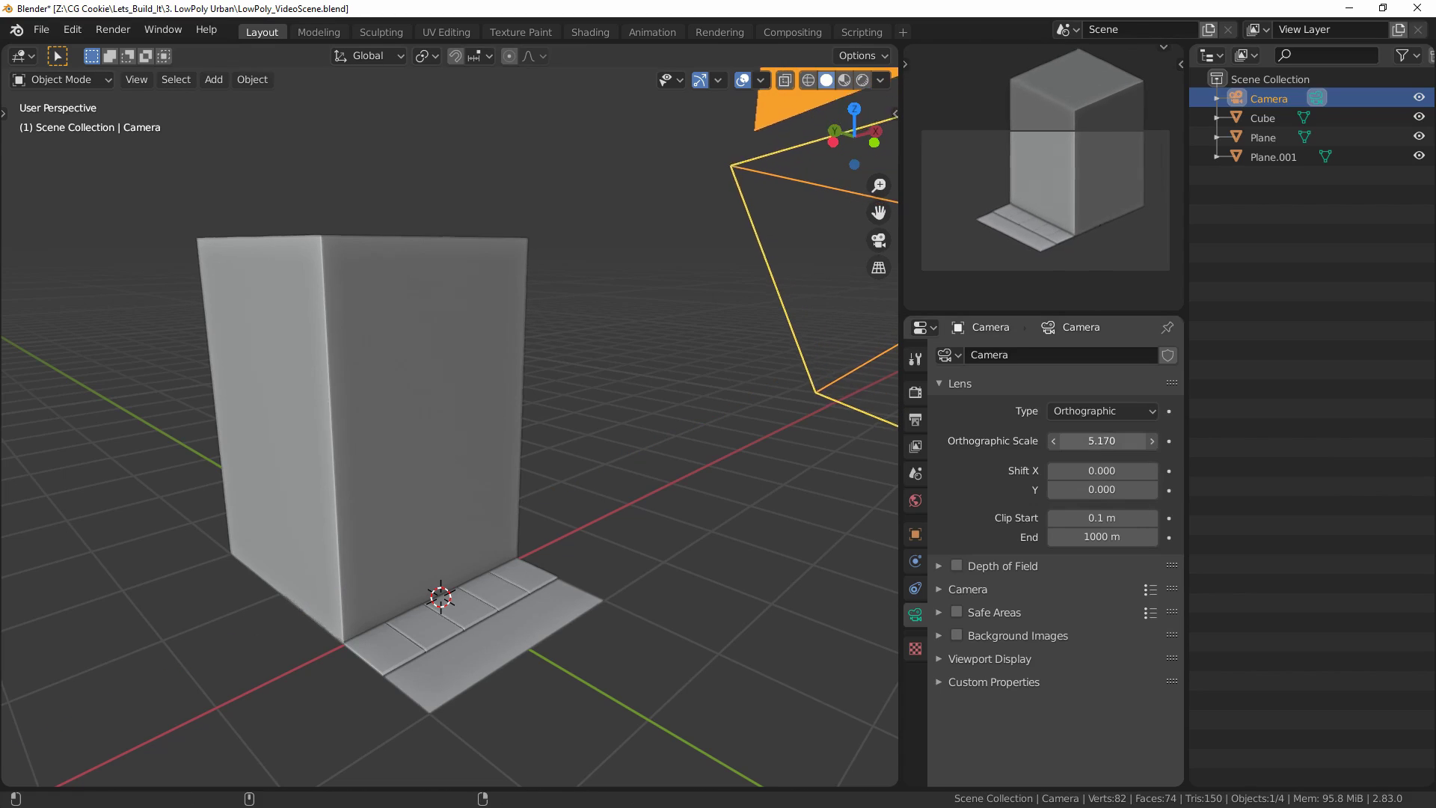
- Raise the camera vertically in two moves to cover the building block
key("g")
key("z")
left_click(1105, 210)
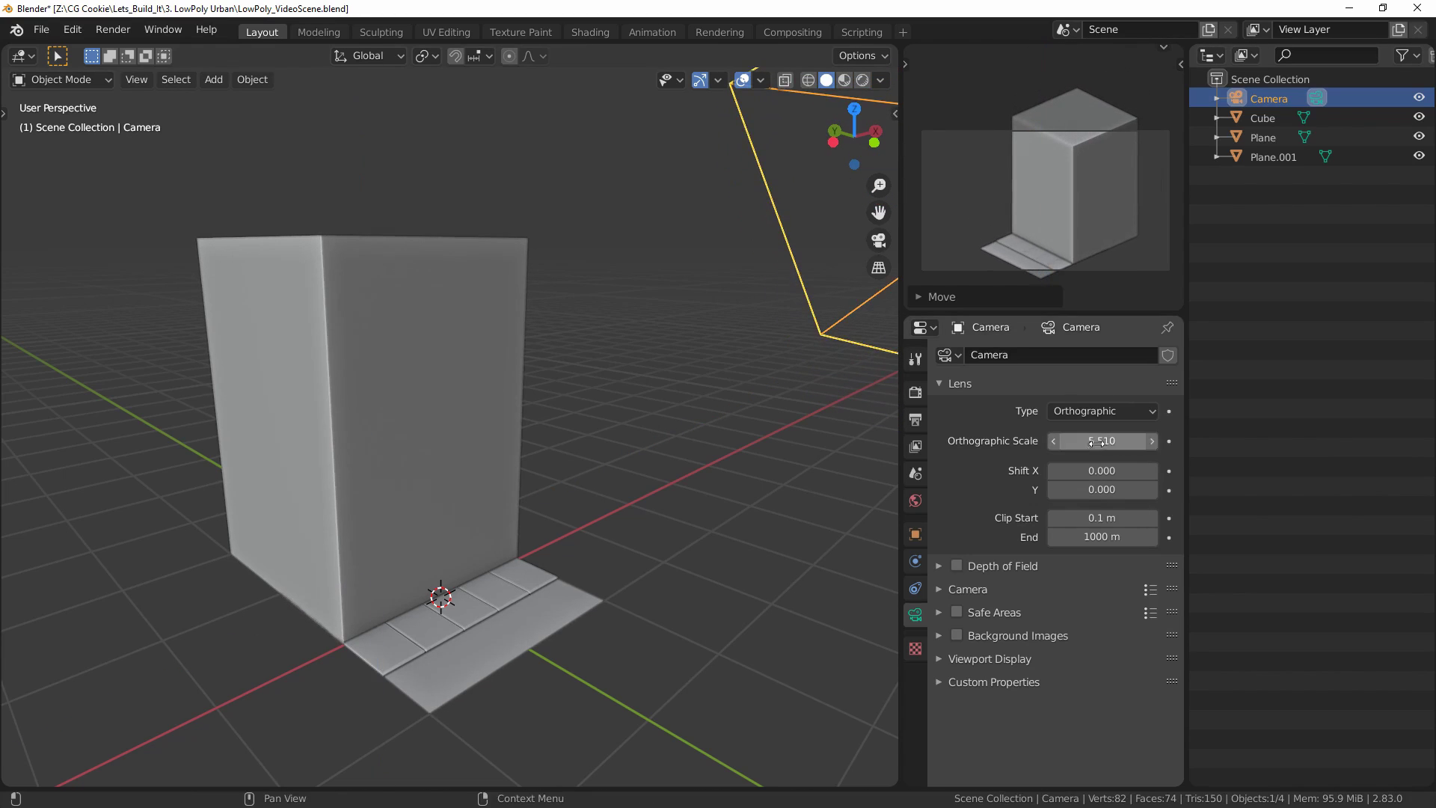
key("g")
key("z")
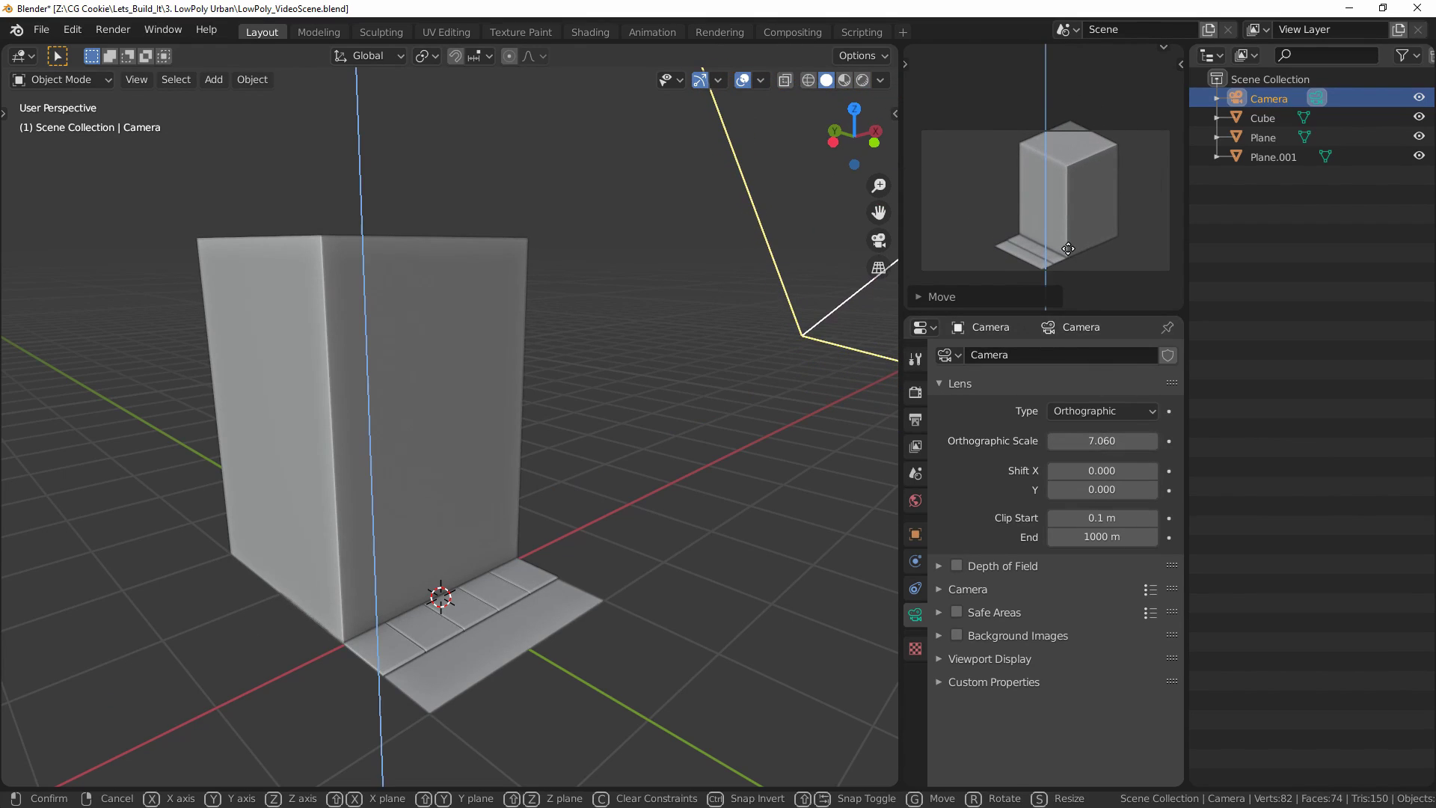
left_click(1067, 248)
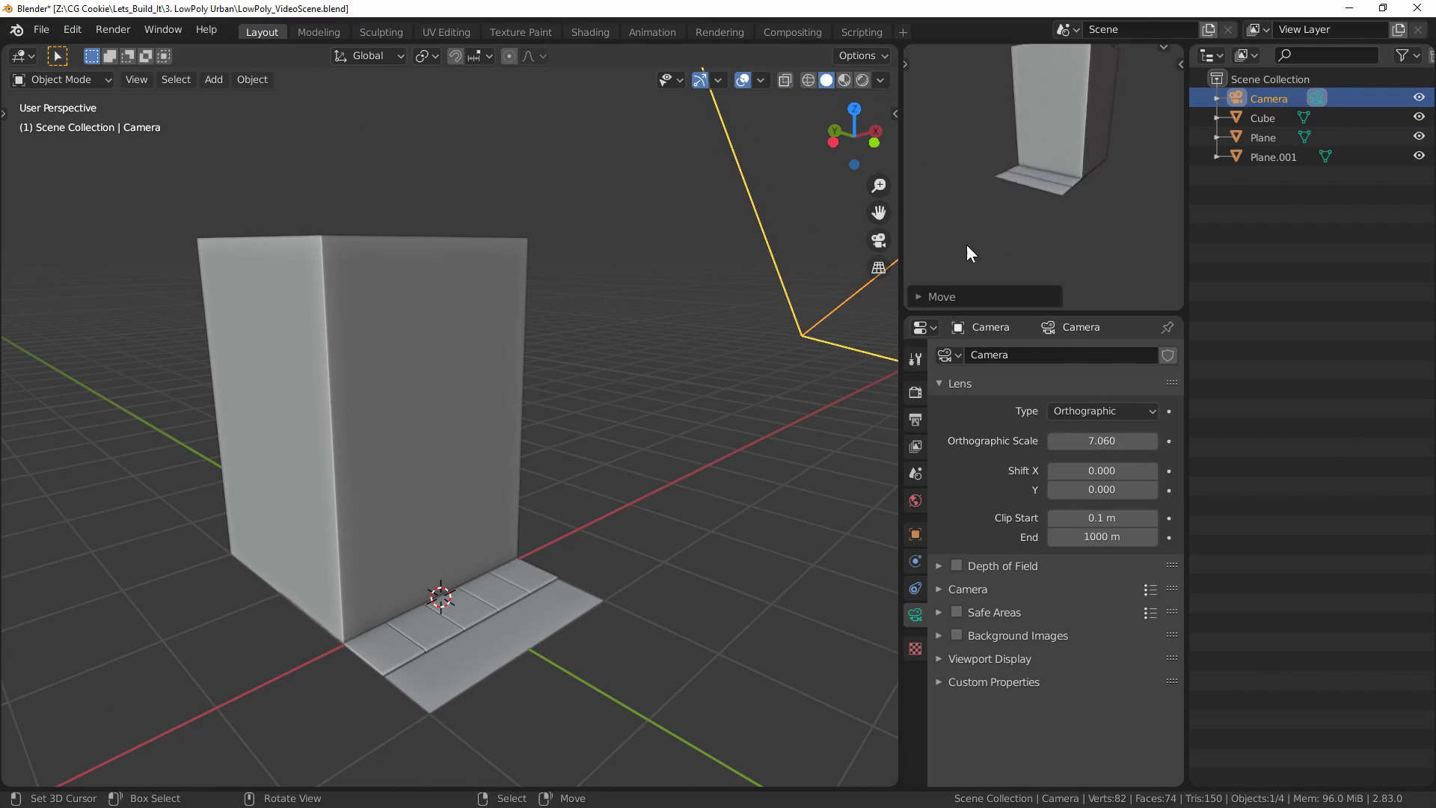
- Check the camera shot full-window and reframe it around the block
key("ctrl+alt+space")
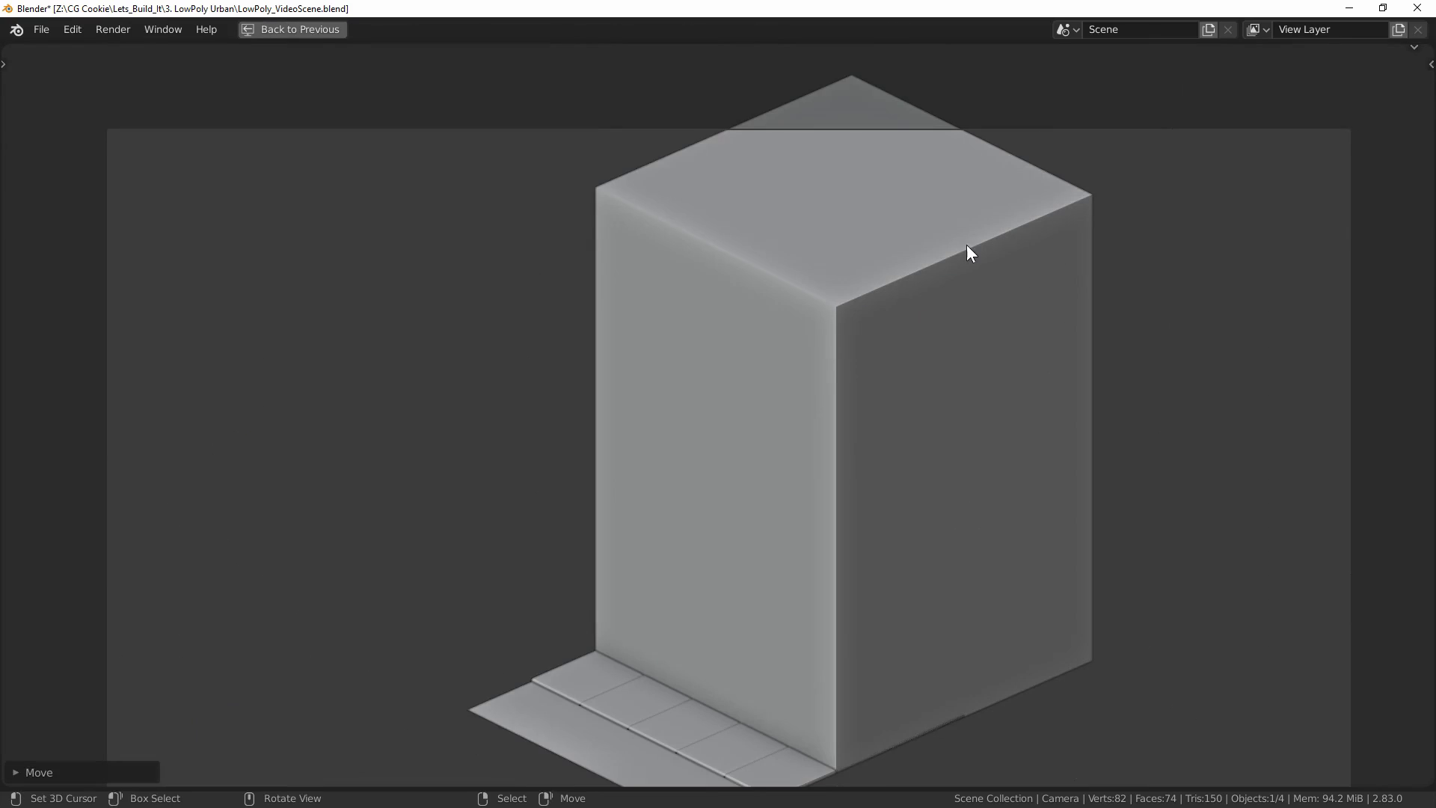
key("n")
scroll(962, 510, "down", 1)
mouse_move(960, 509)
middle_mouse_down()
mouse_move(955, 490)
mouse_move(963, 507)
middle_mouse_up()
scroll(961, 511, "down", 2)
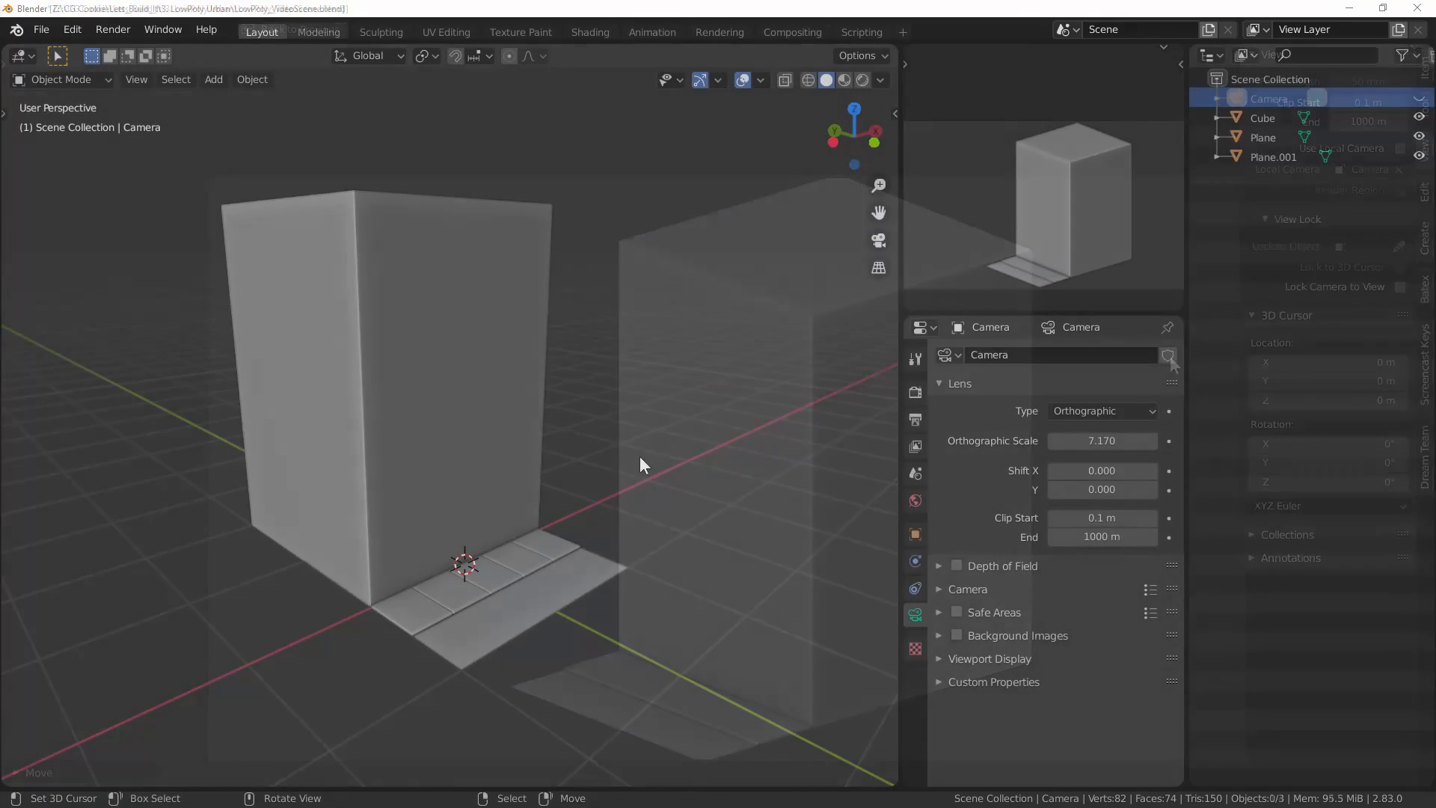
- Add a new cube, lift it 1 m, and raise its top face by 1 m
key("shift+a")
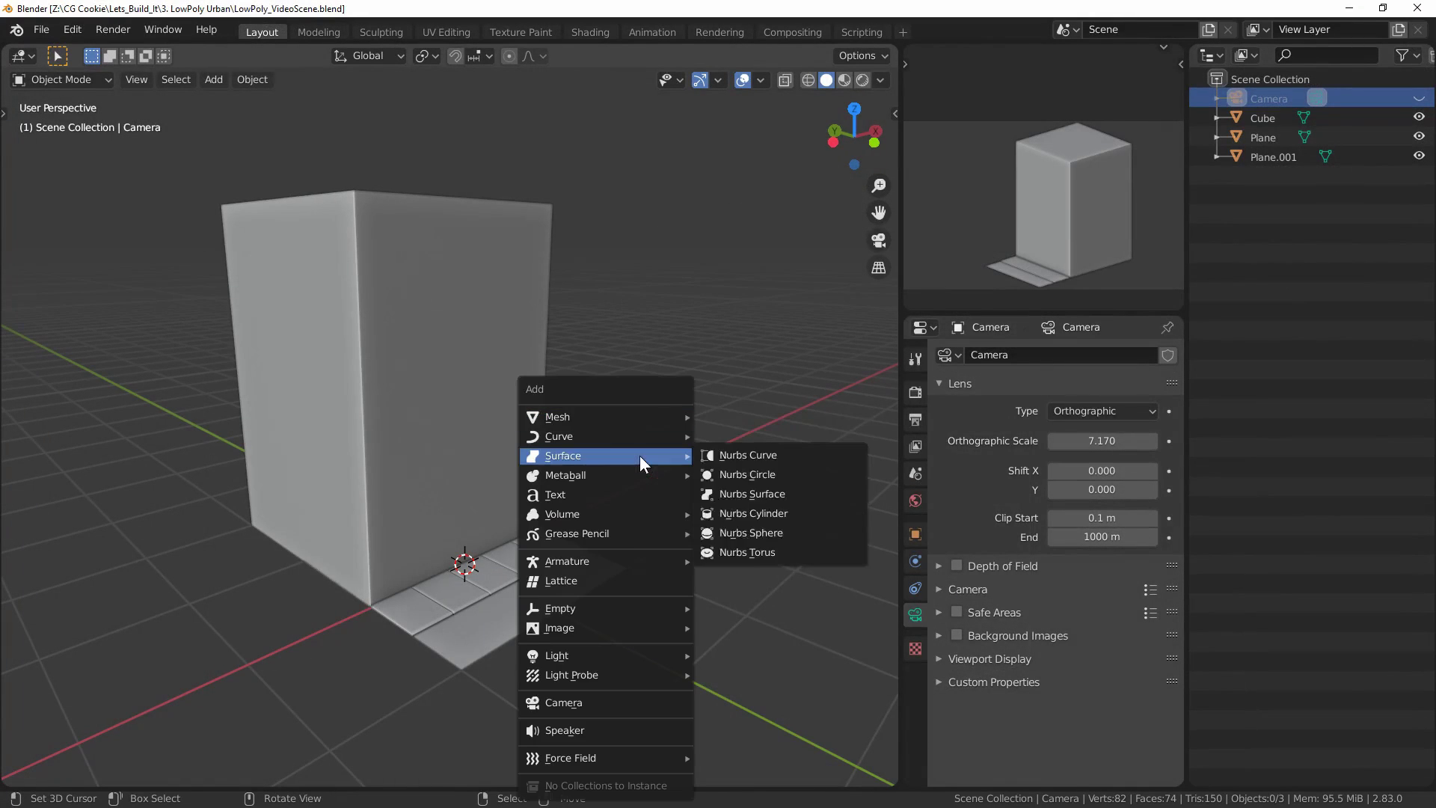
mouse_move(658, 414)
left_click(739, 435)
key("Tab")
type("gz1")
key("Return")
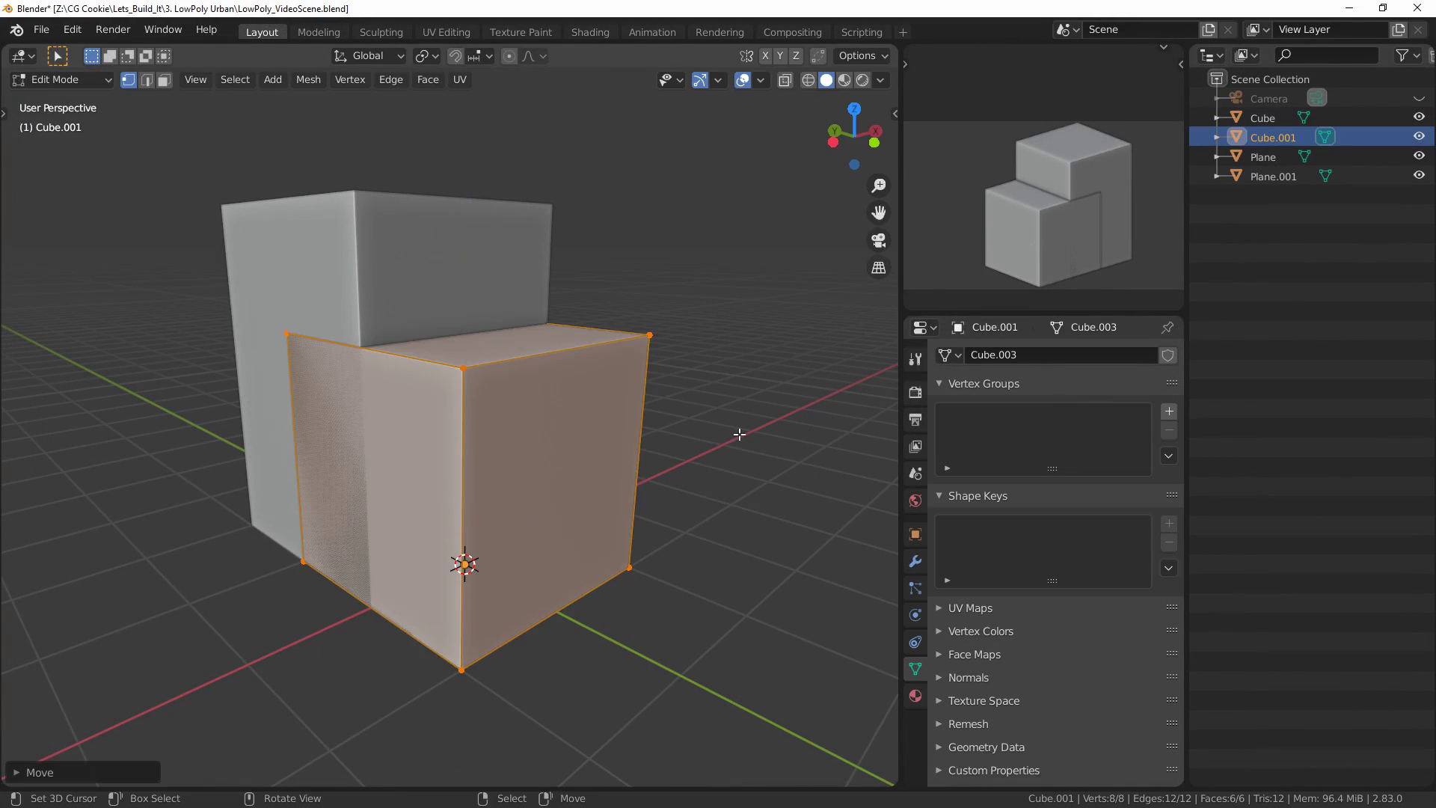
key("alt+z")
left_click_drag(209, 283, 738, 398)
key("alt+z")
key("g")
key("z")
left_click(730, 298)
- Shrink the cube into a thin column and narrow its footprint, keeping the height
middle_click_drag(703, 371, 662, 446)
key("s")
right_click(767, 386)
key("a")
key("s")
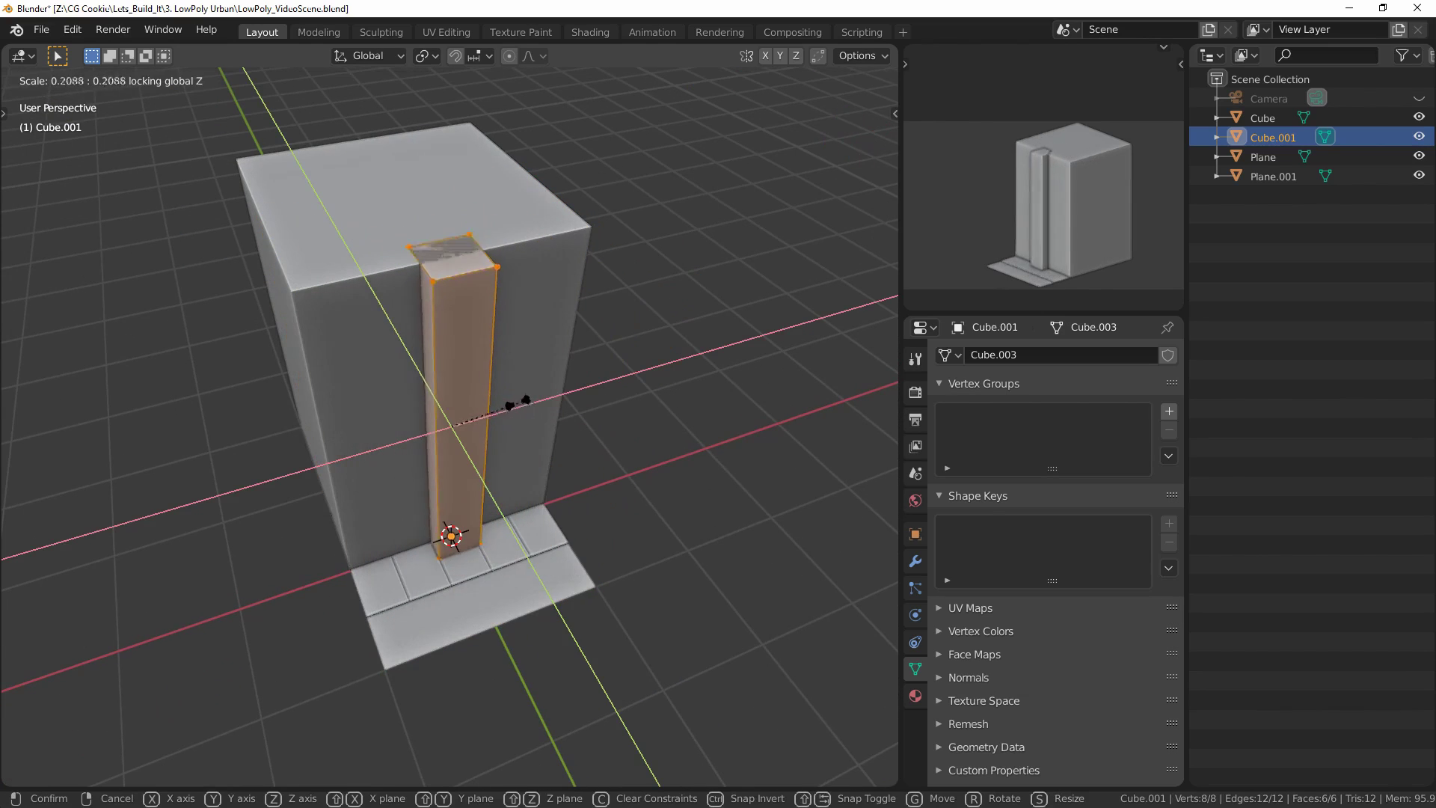
left_click(486, 408)
key("KP_7")
scroll(484, 409, "up", 4)
middle_click_drag(513, 540, 438, 503, "shift")
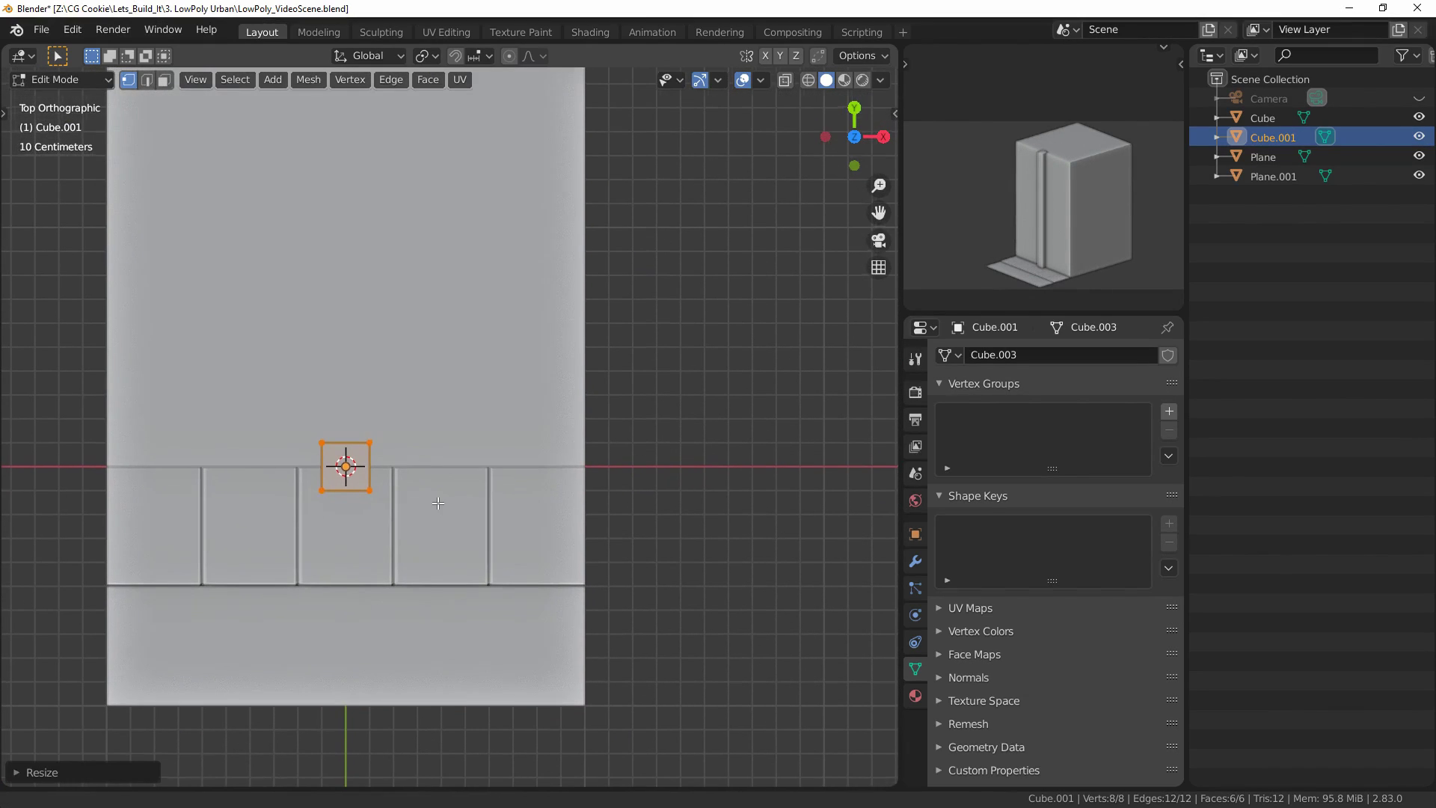
key("s")
key("shift+z")
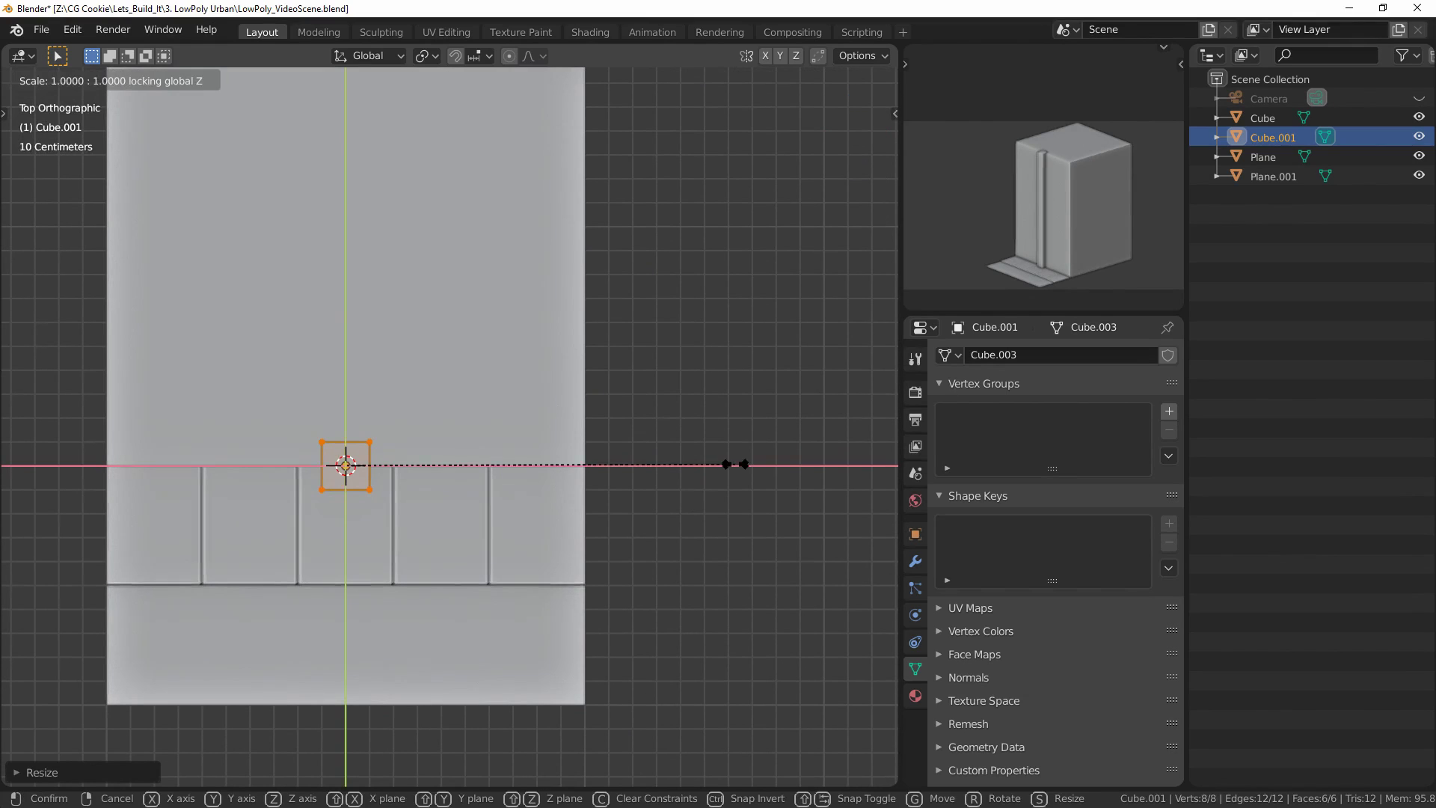
left_click(534, 470)
key("c")
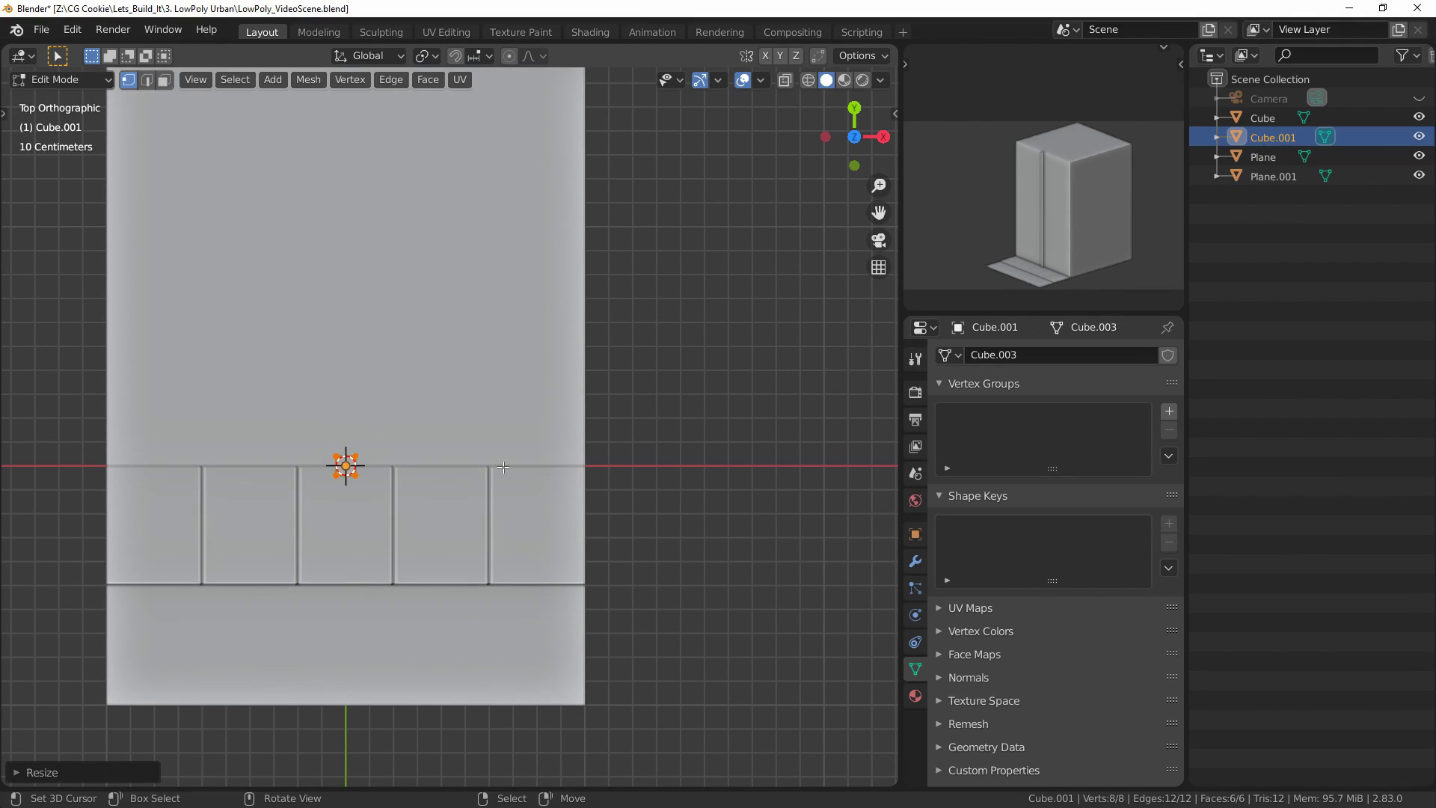
- Move the column 0.5 m along X to the block's corner
key("Tab")
key("g")
key("x")
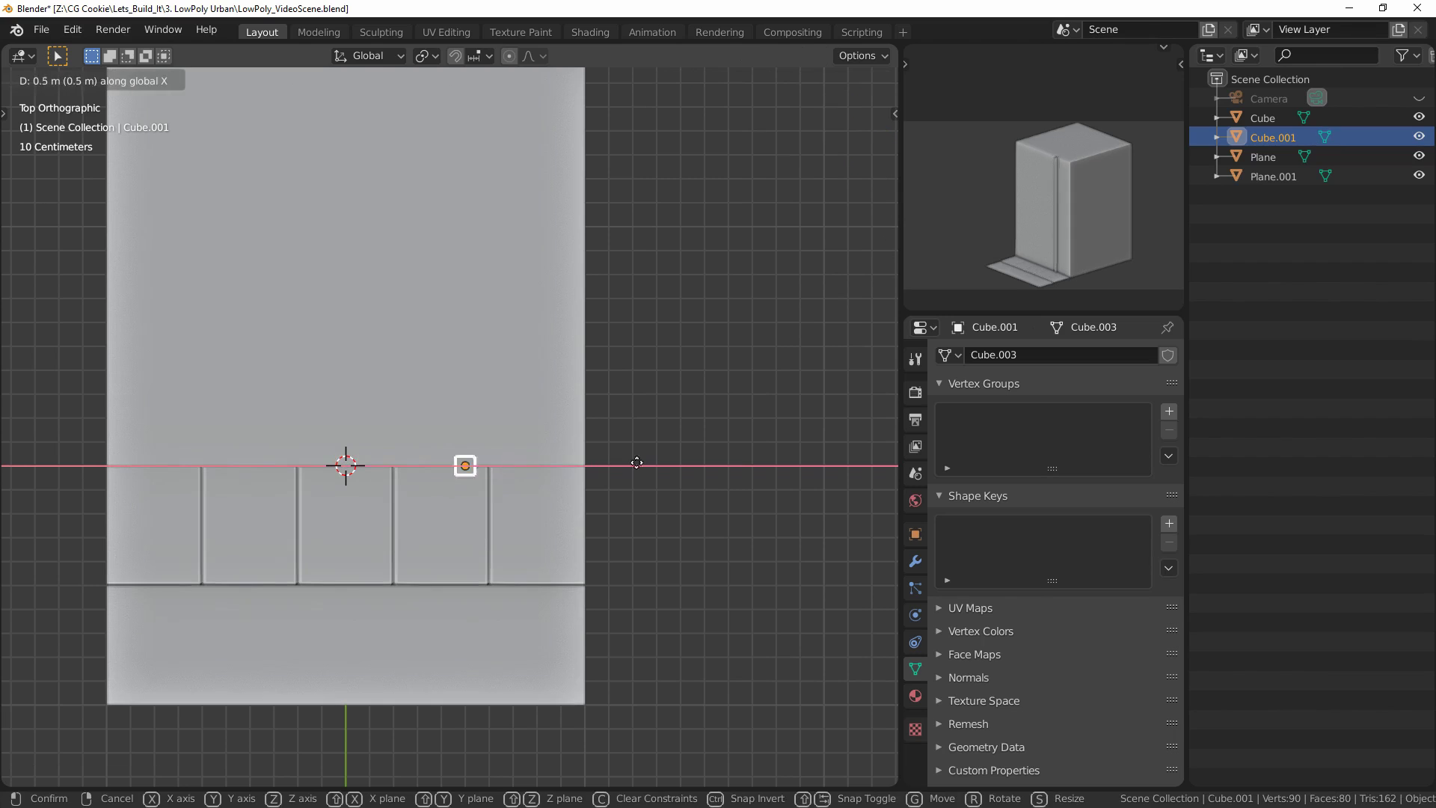
left_click(741, 453)
middle_click_drag(741, 453, 491, 451)
key("alt+a")
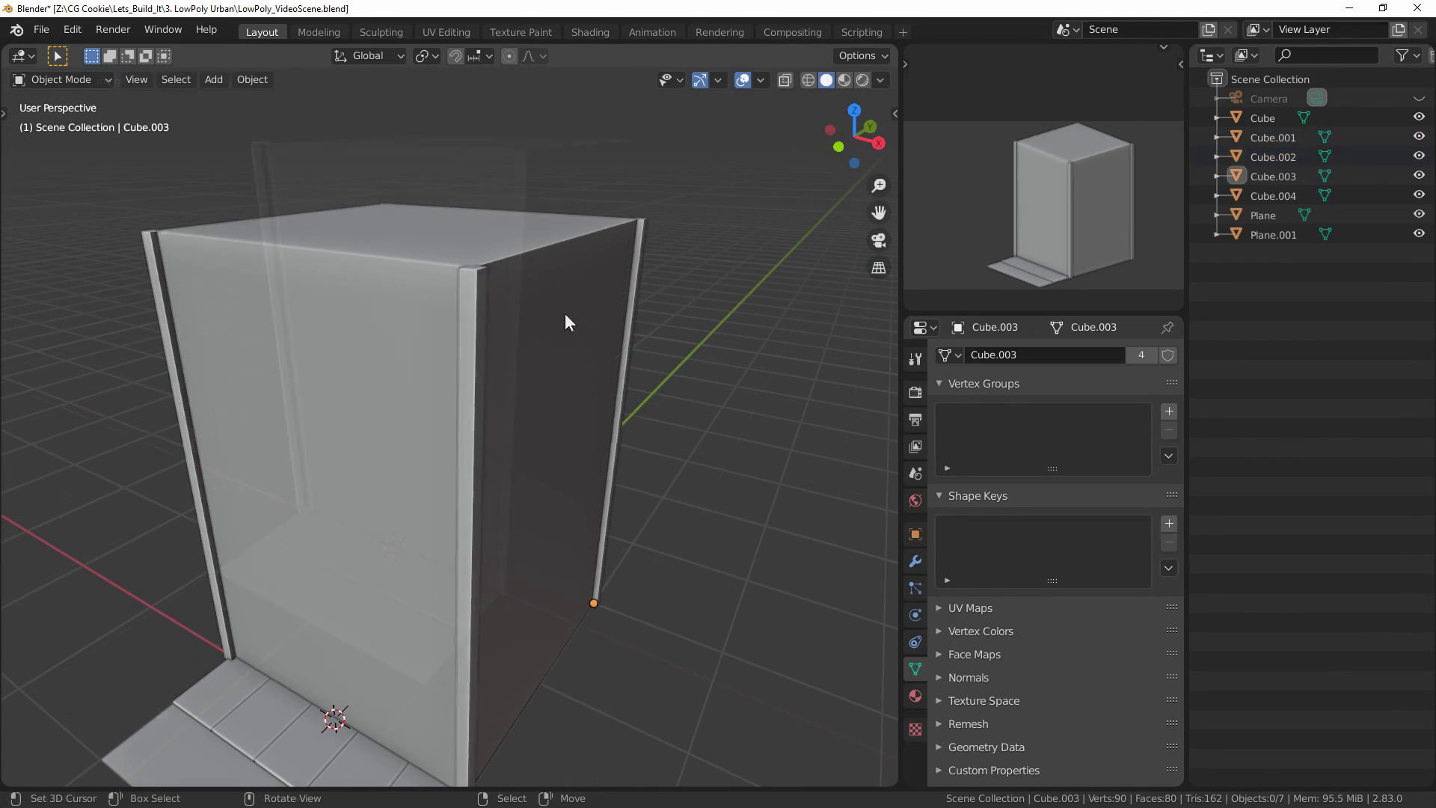
- Lower the top vertices of all four corner pillars by 0.2751 m
left_click(474, 314, "shift")
key("Tab")
left_click_drag(426, 242, 526, 289)
key("g")
key("z")
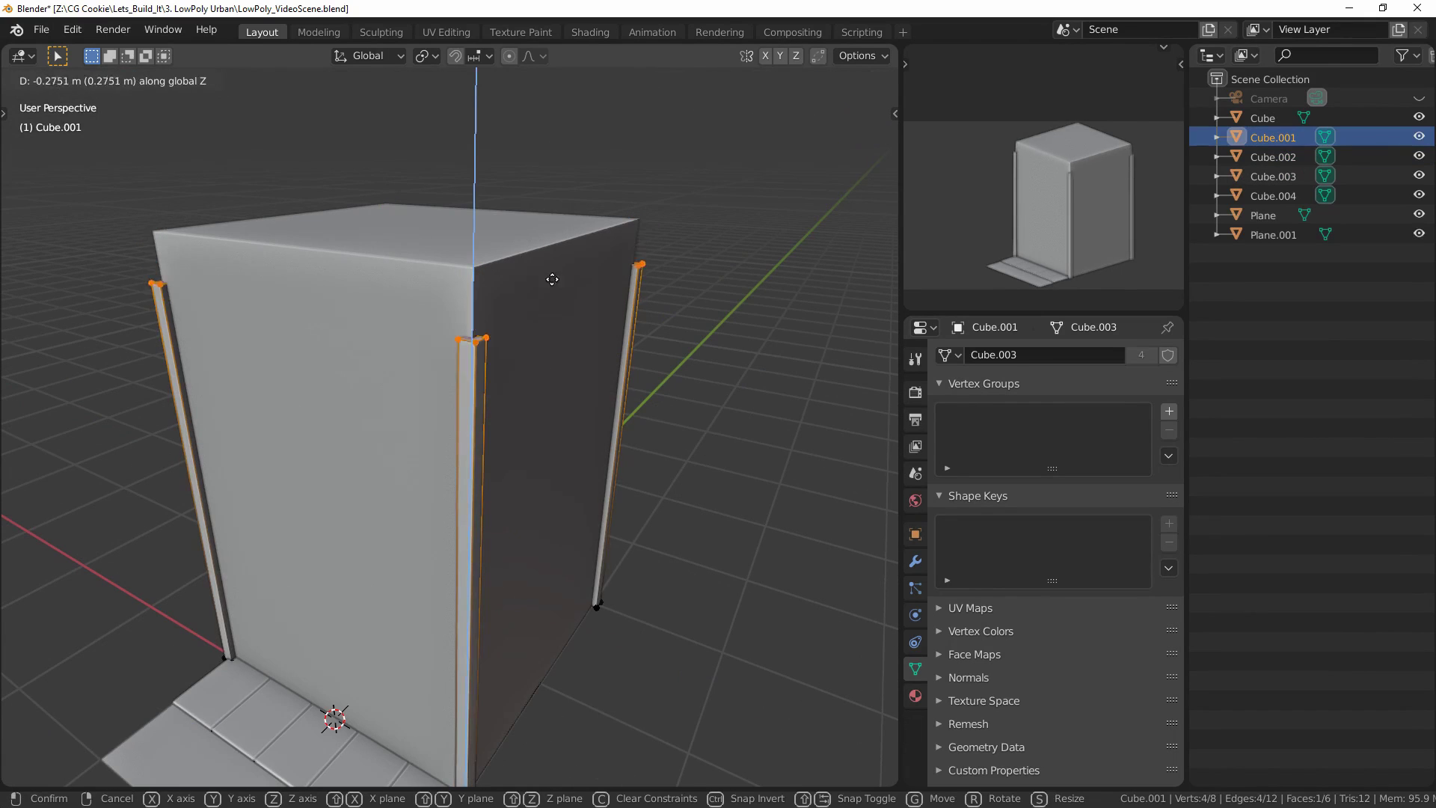
left_click(574, 308)
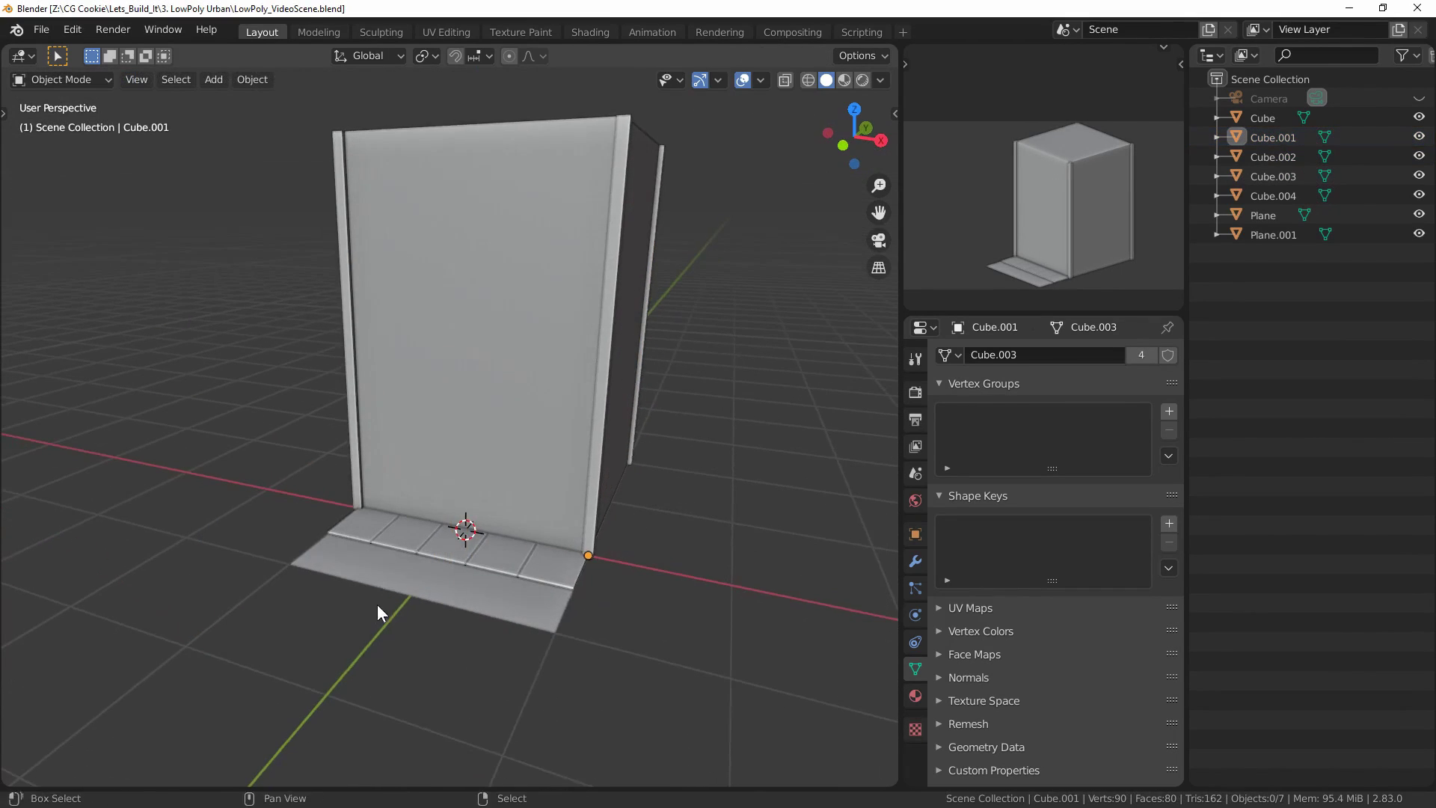
- Add a plane at the building base and move it 3 m left along X
middle_click_drag(377, 604, 419, 508, "shift")
key("shift+a")
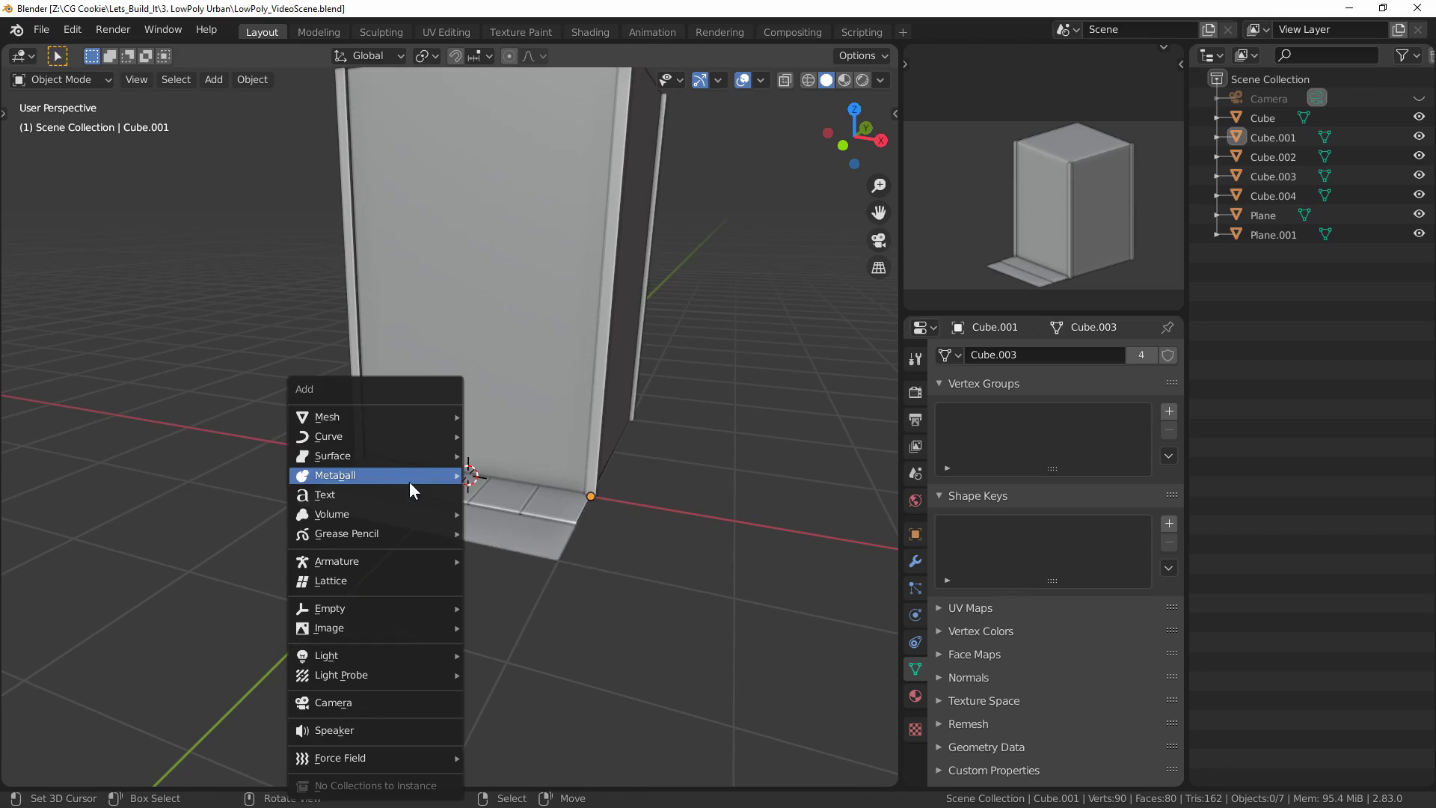
mouse_move(353, 417)
left_click(501, 416)
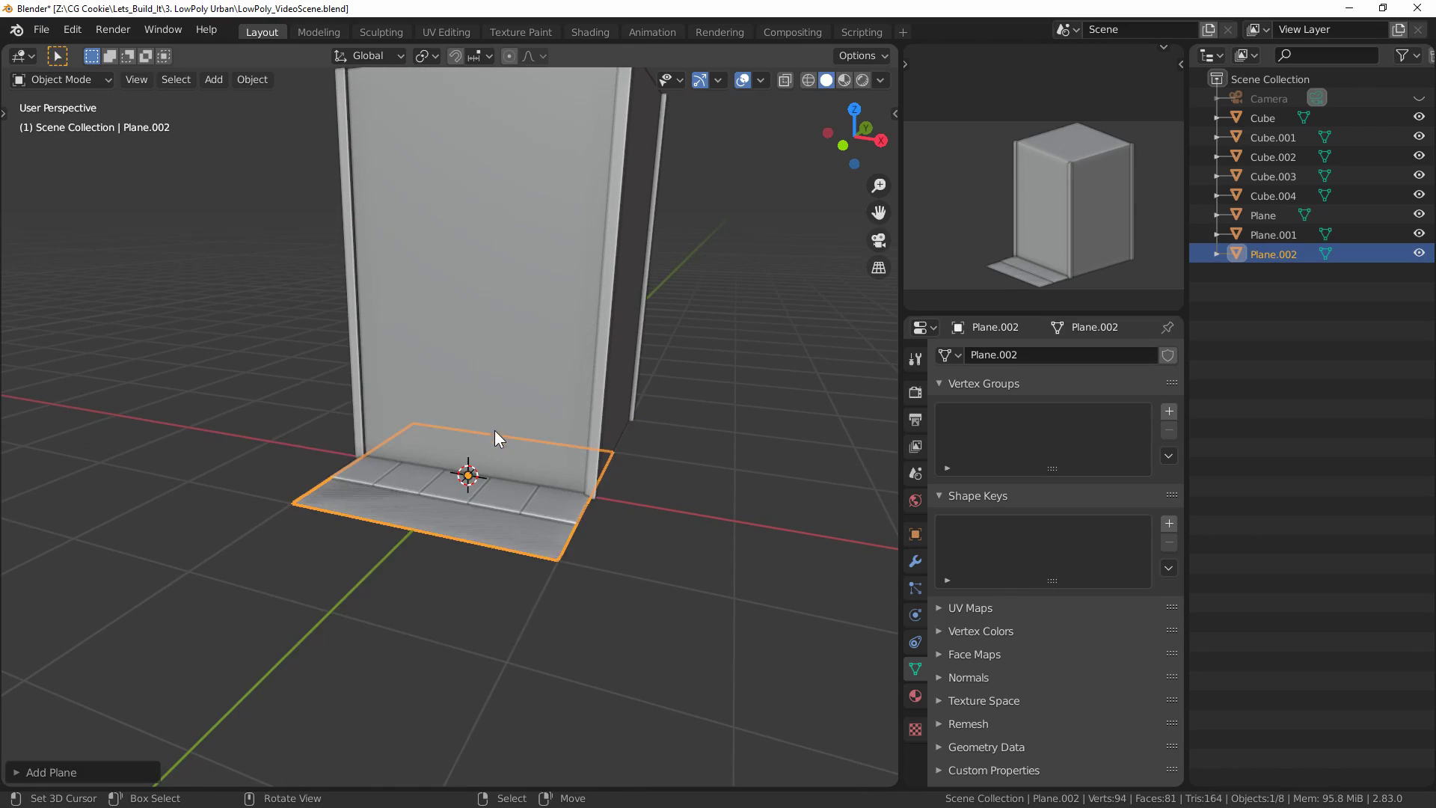
middle_click_drag(572, 519, 532, 529)
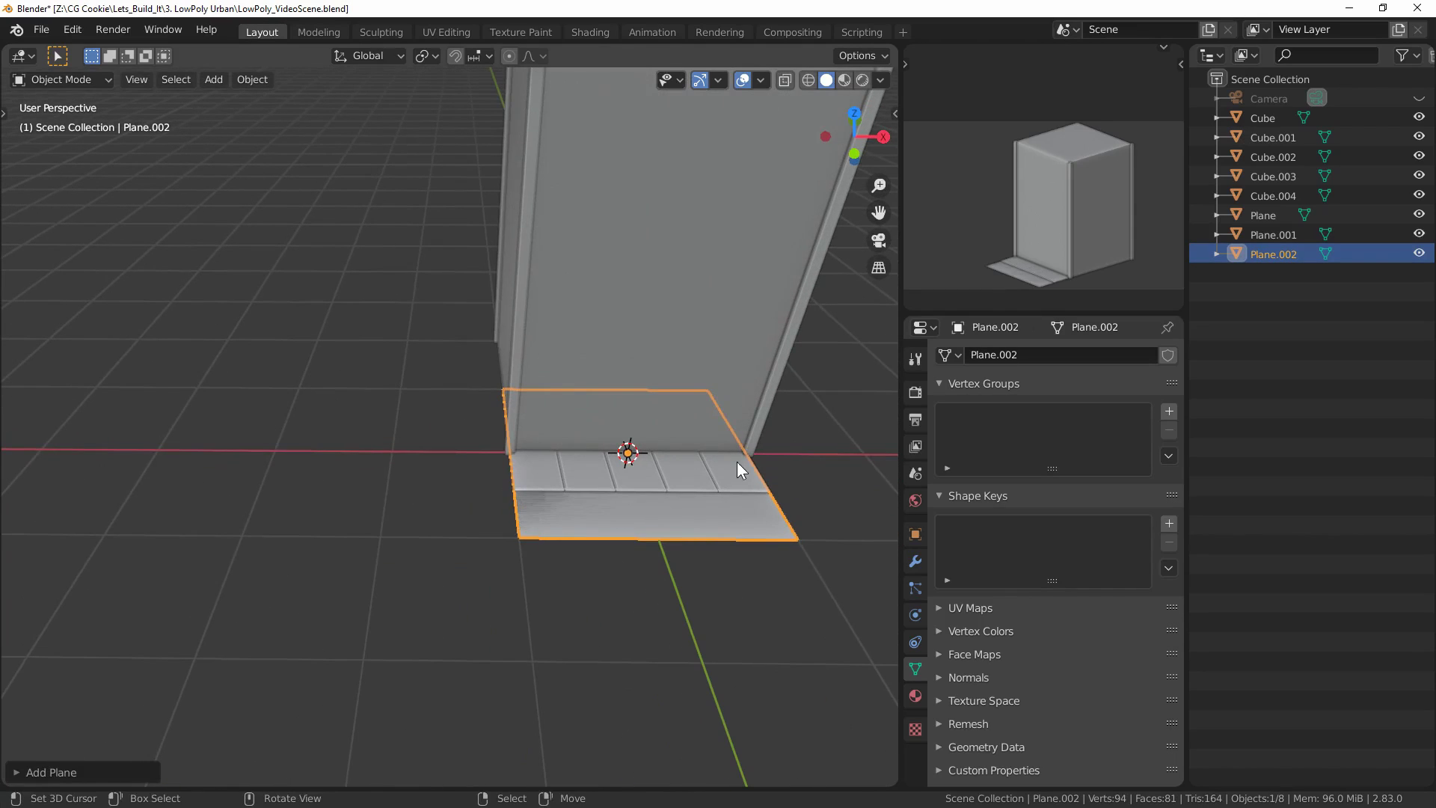
key("g")
key("x")
left_click(327, 493)
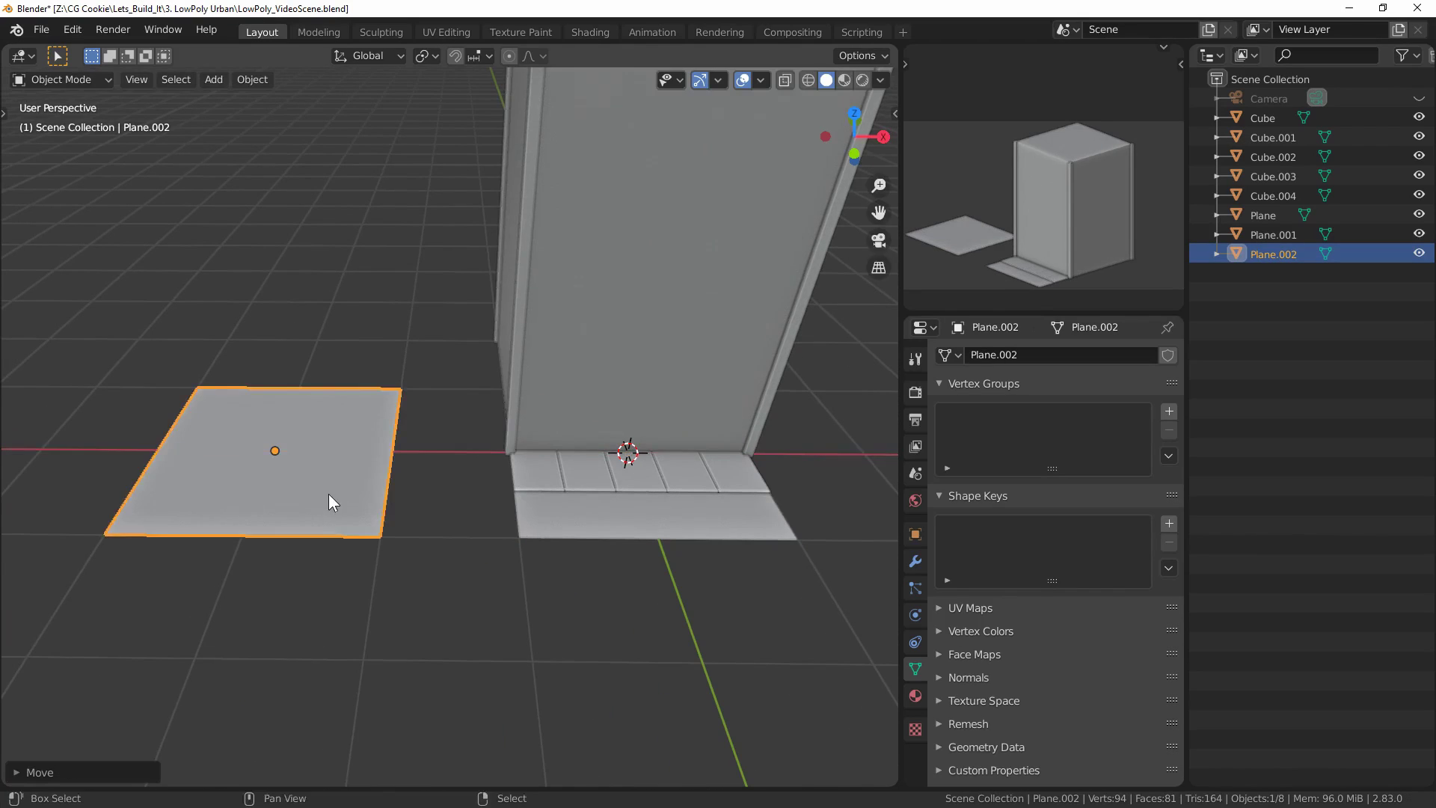
middle_click_drag(330, 496, 444, 562)
- Stand the plane upright with a 90° X rotation against the building's side
key("Tab")
key("r")
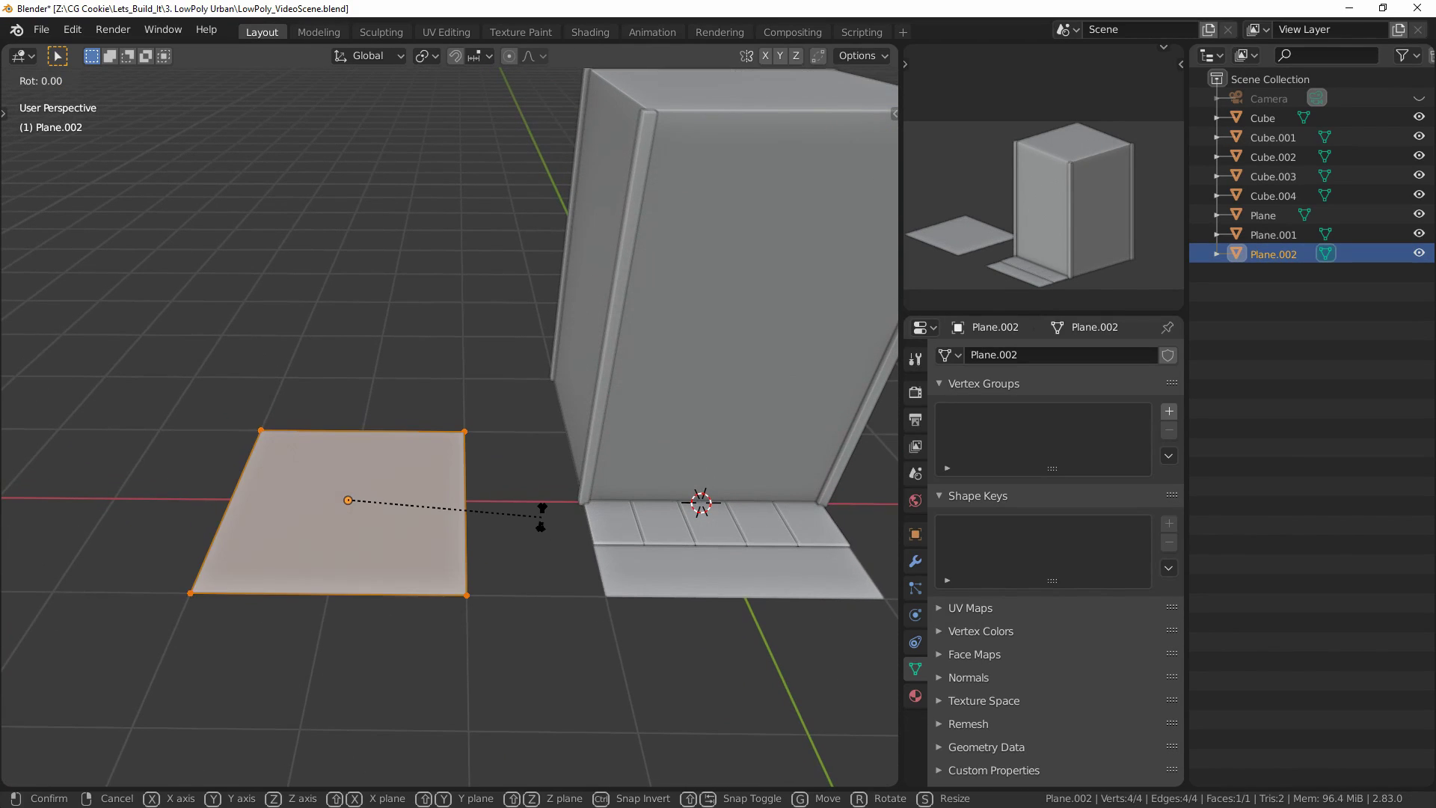
type("90")
key("Return")
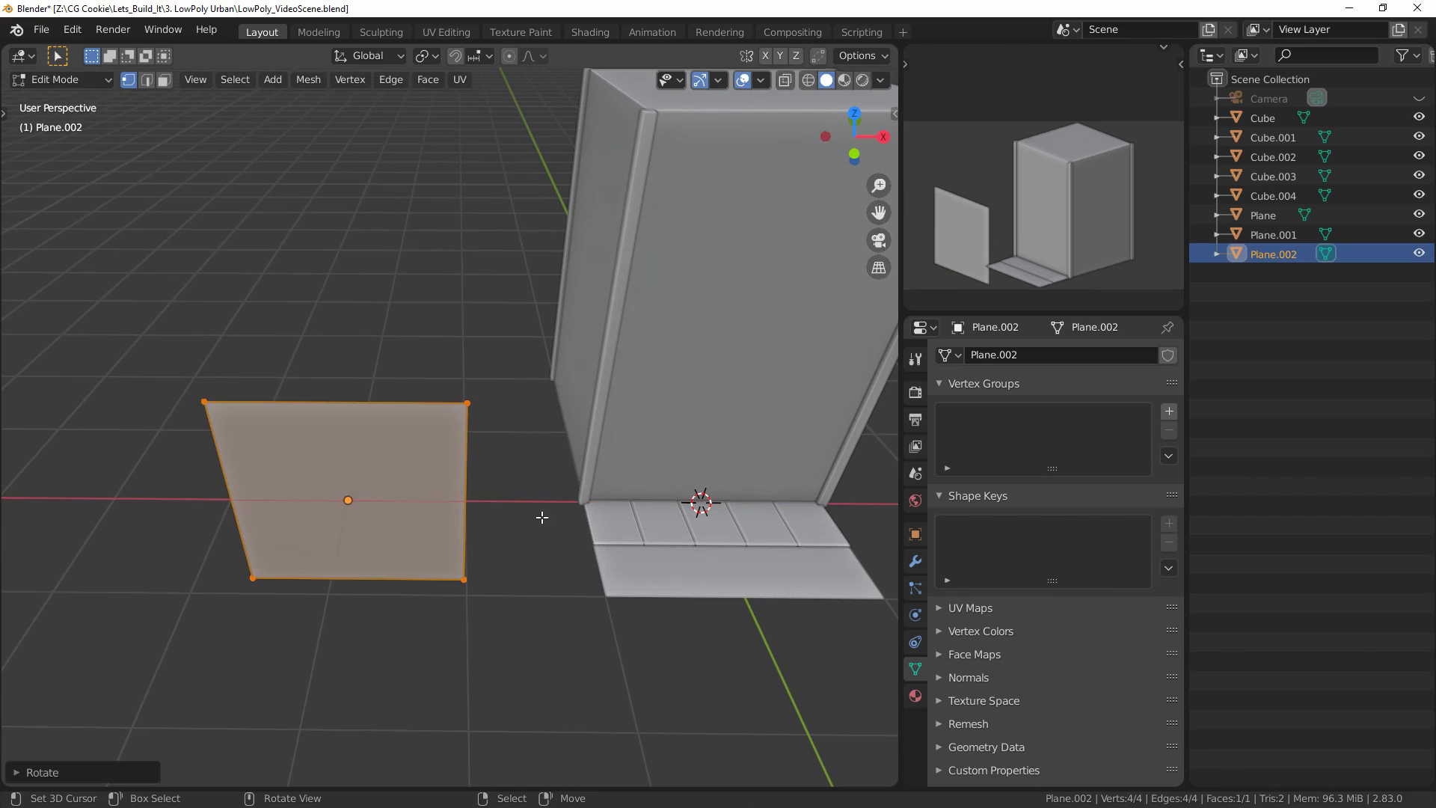
key("KP_1")
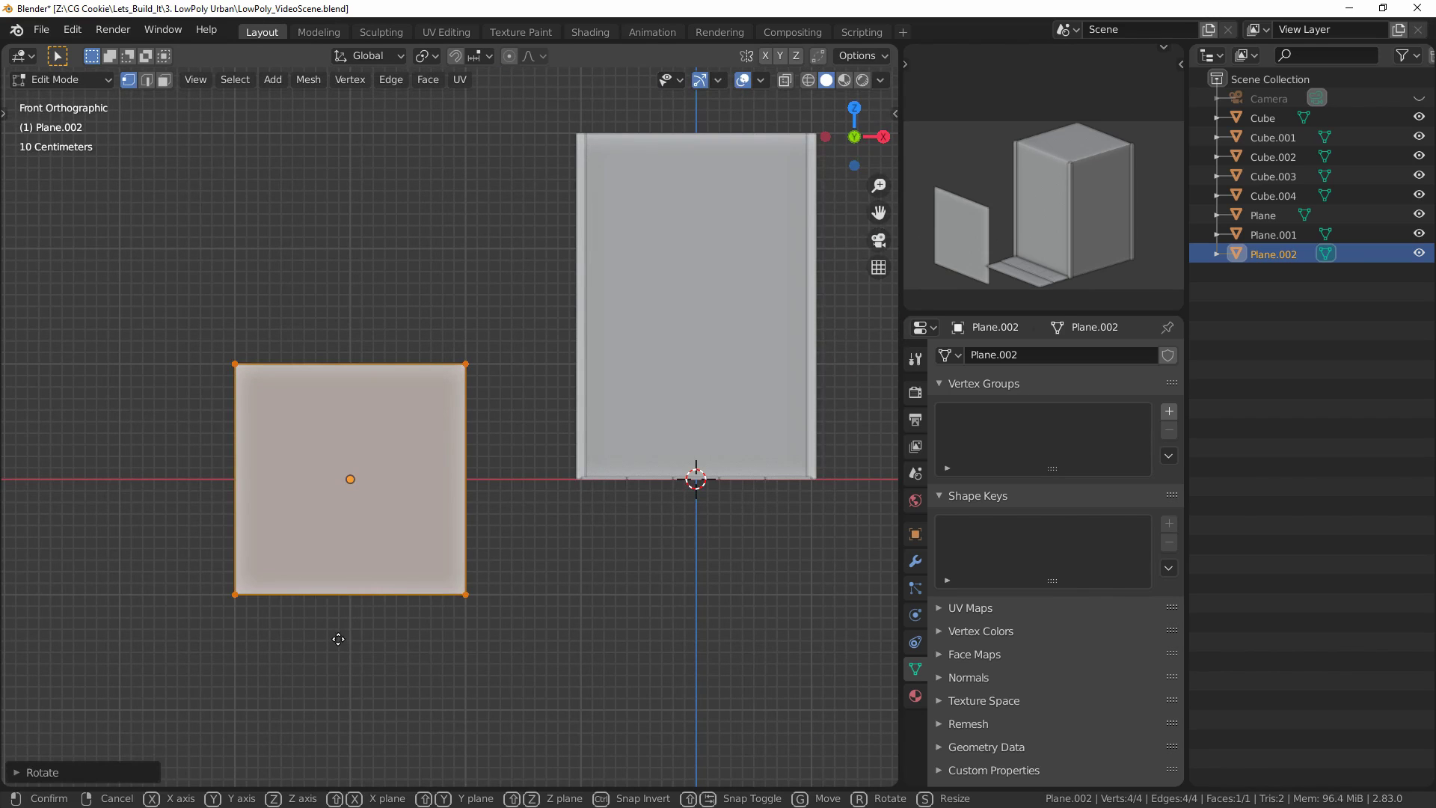
left_click(453, 527)
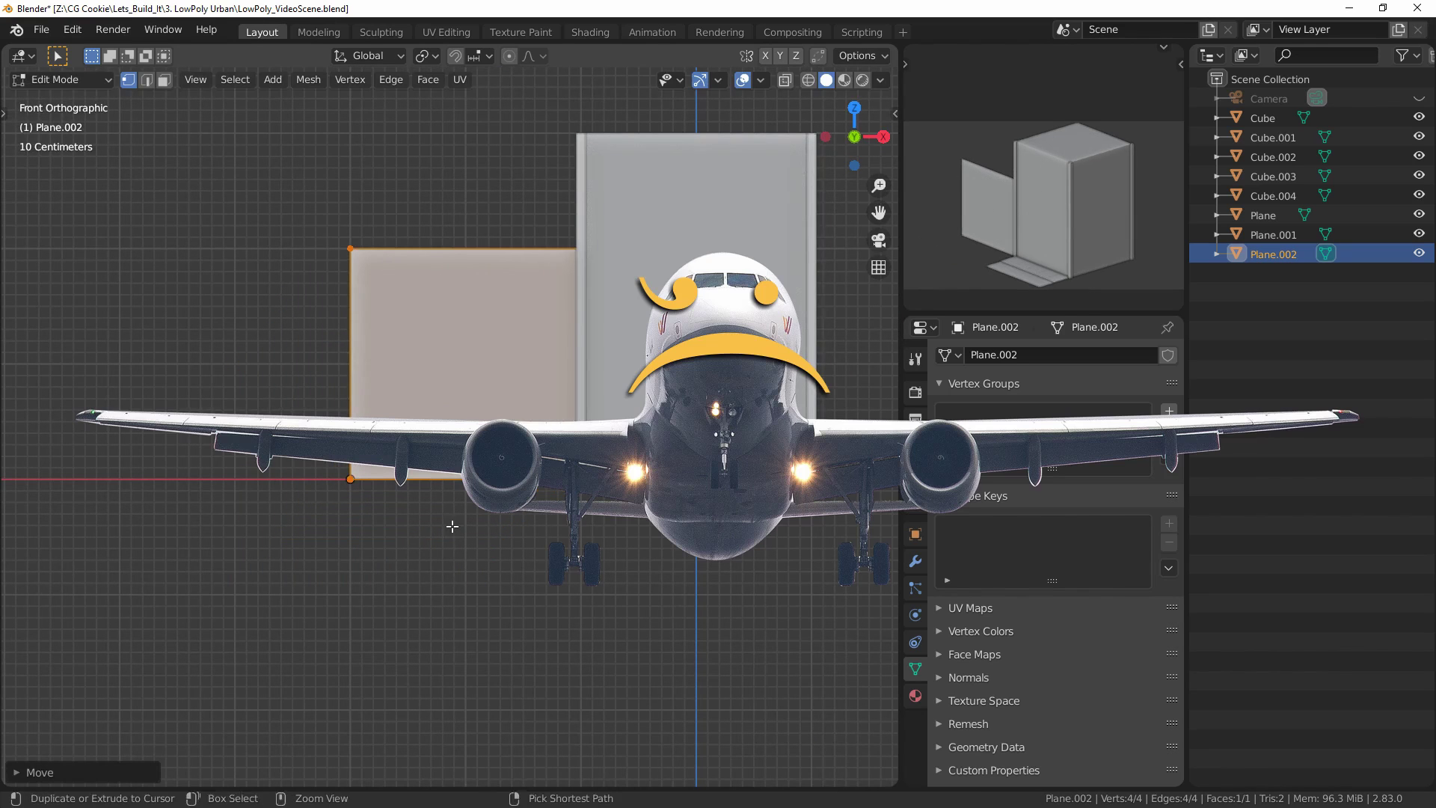
- Lower the panel's top edge and narrow its right edge by 0.8 m
key("alt+z")
left_click_drag(292, 195, 612, 302)
key("g")
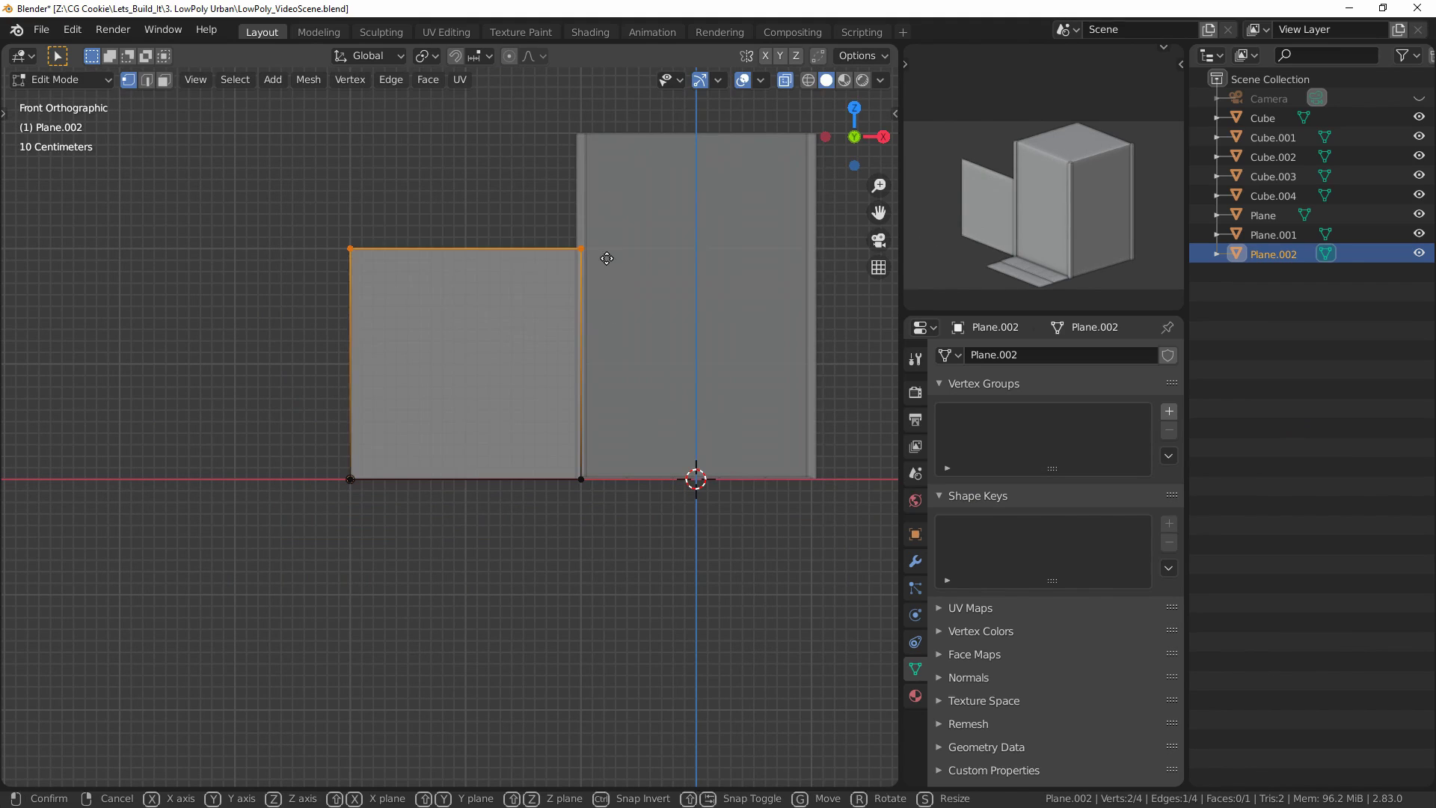
key("z")
left_click(618, 368)
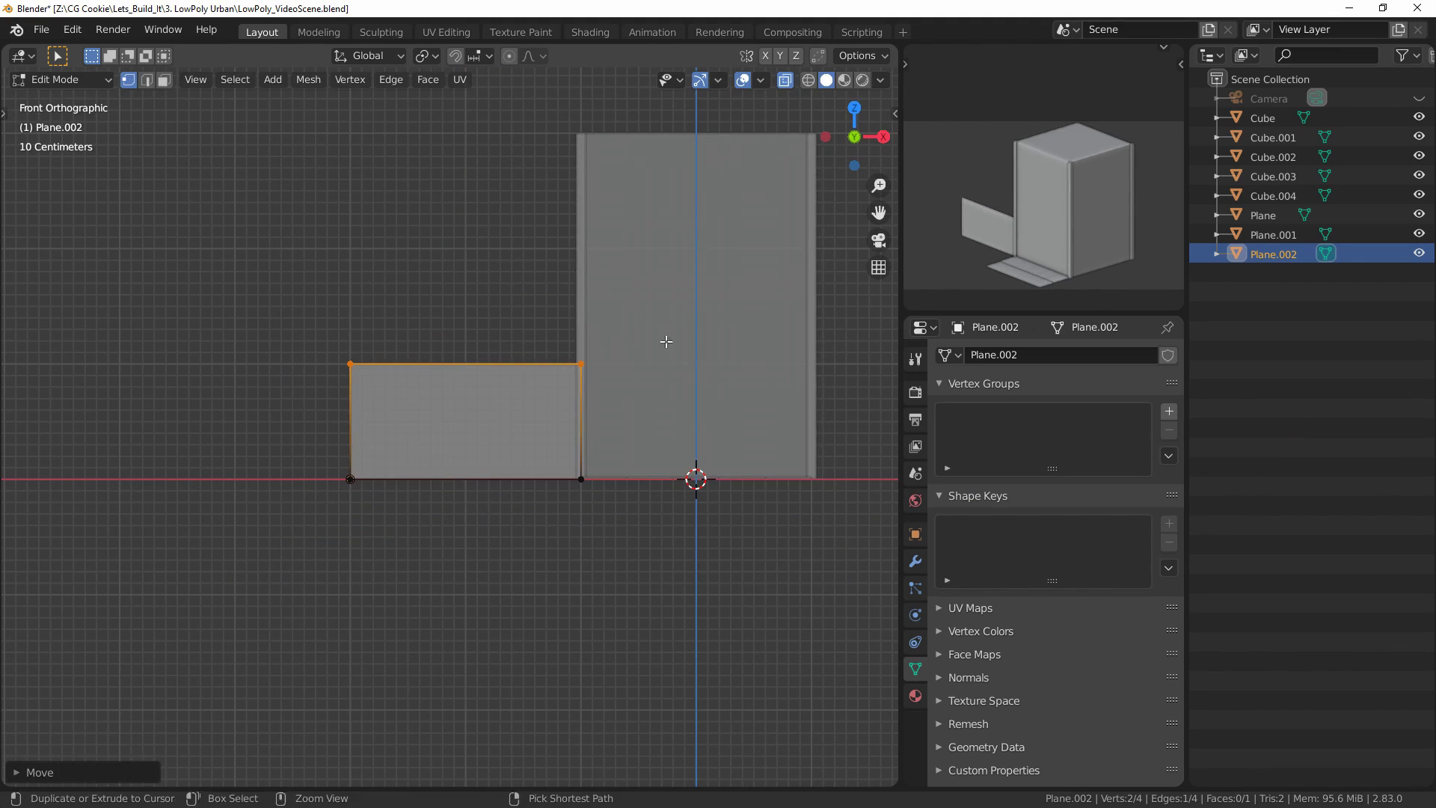
left_click_drag(546, 512, 547, 512)
key("g")
key("x")
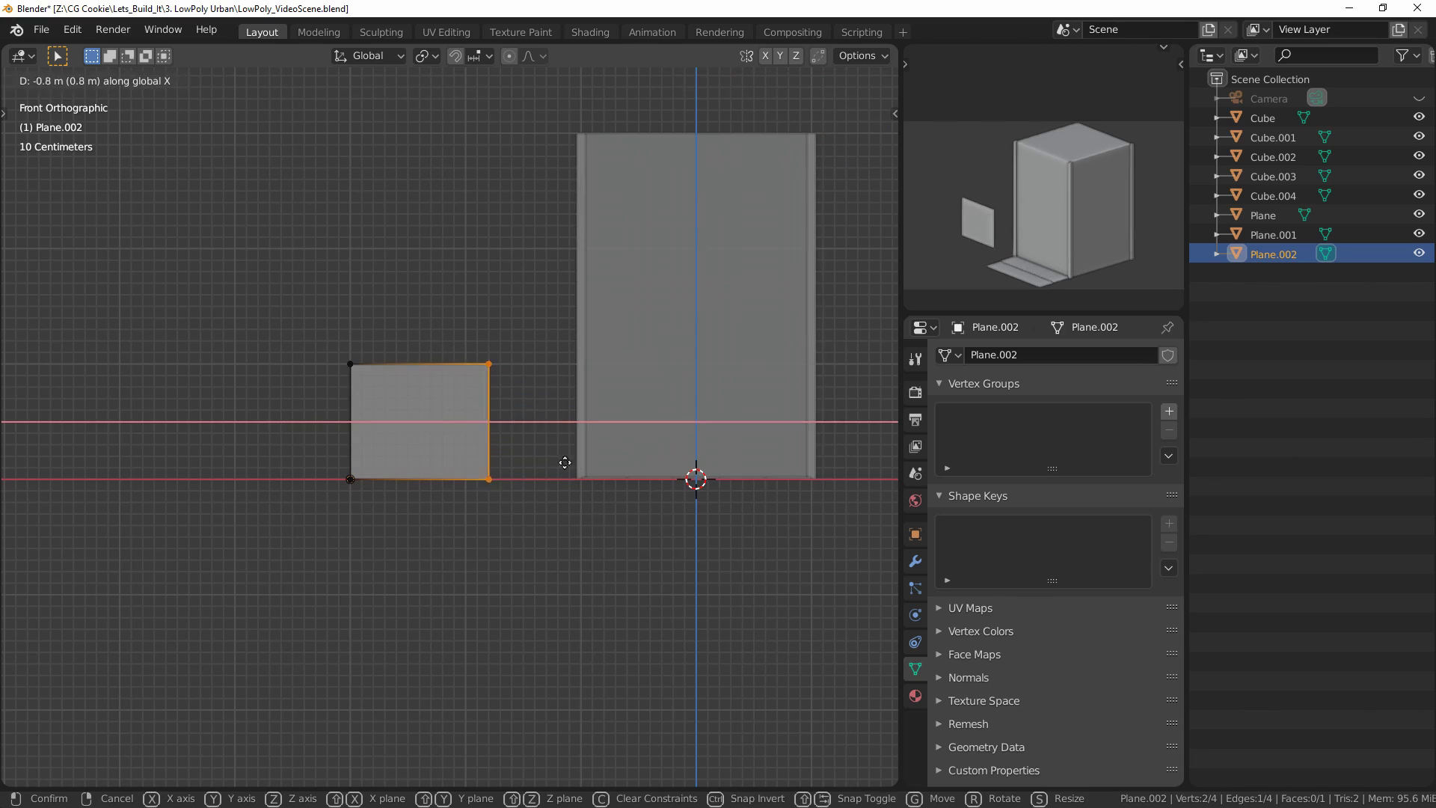
left_click(550, 464)
- Return to Object Mode and select the large wall block
scroll(523, 467, "up", 4)
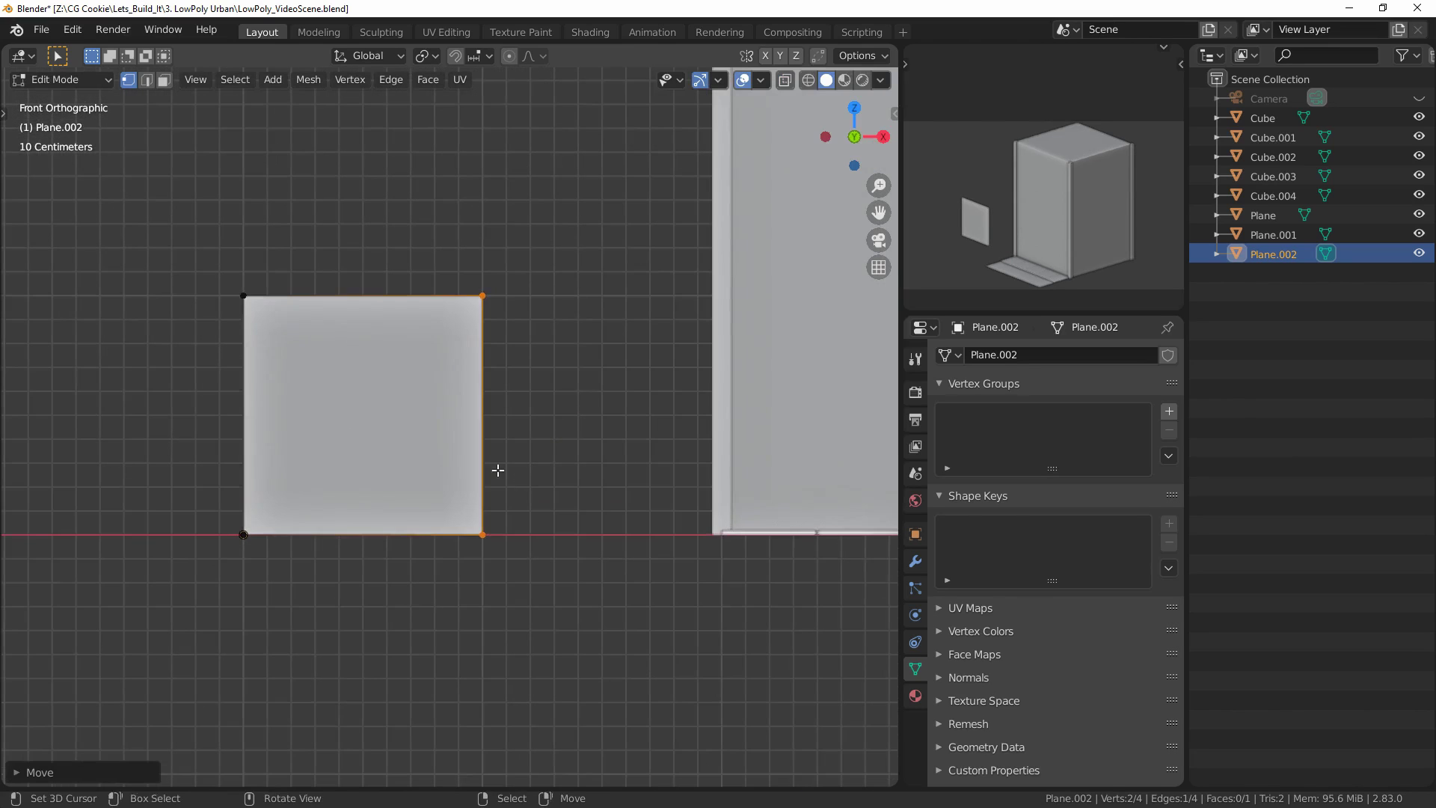
middle_click_drag(477, 460, 526, 539)
key("Tab")
left_click(662, 460)
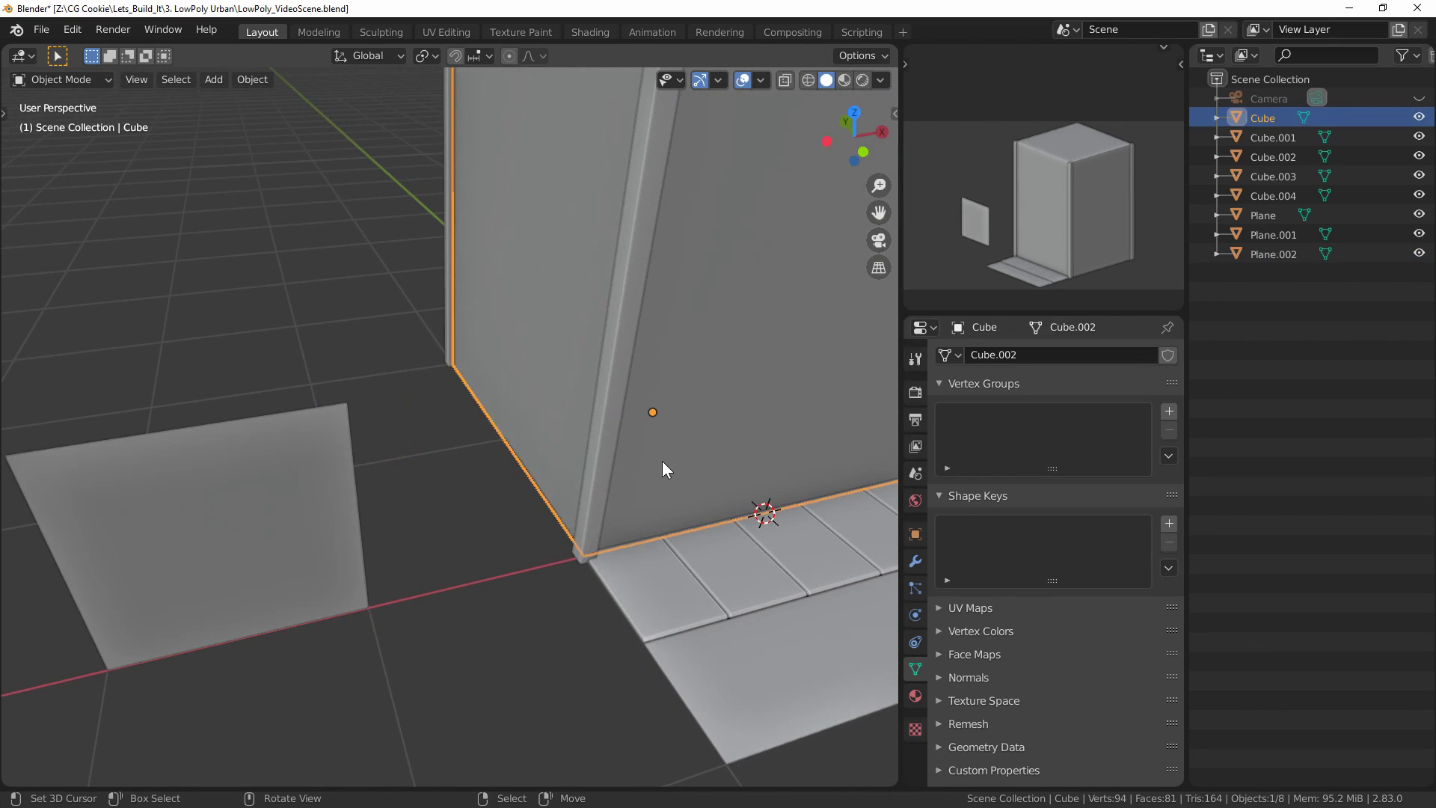
- Hide the wall block and place a linked copy of the small panel at the pillar base
key("h")
left_click(294, 528)
scroll(294, 528, "down", 2)
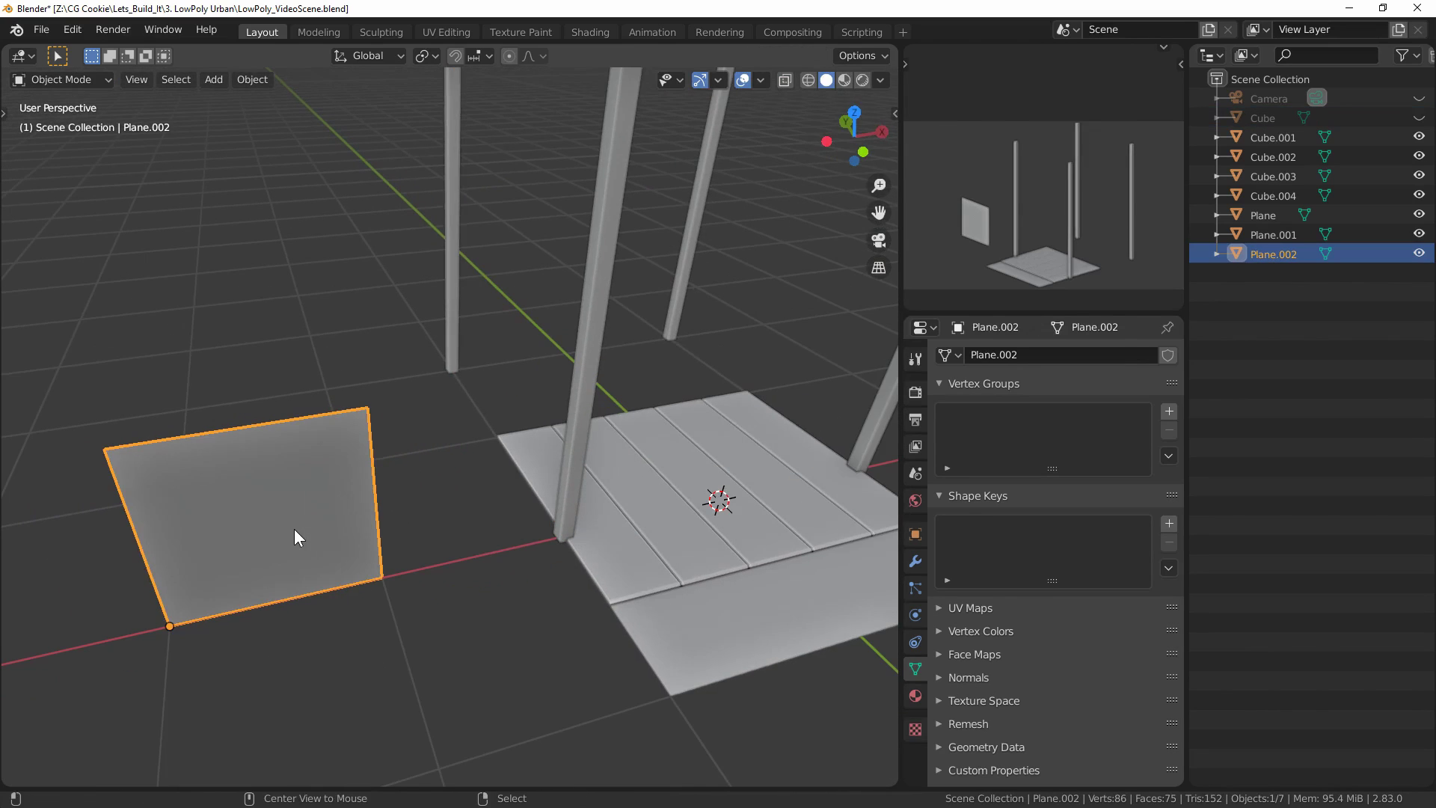
key("shift+d")
key("x")
left_click(645, 471)
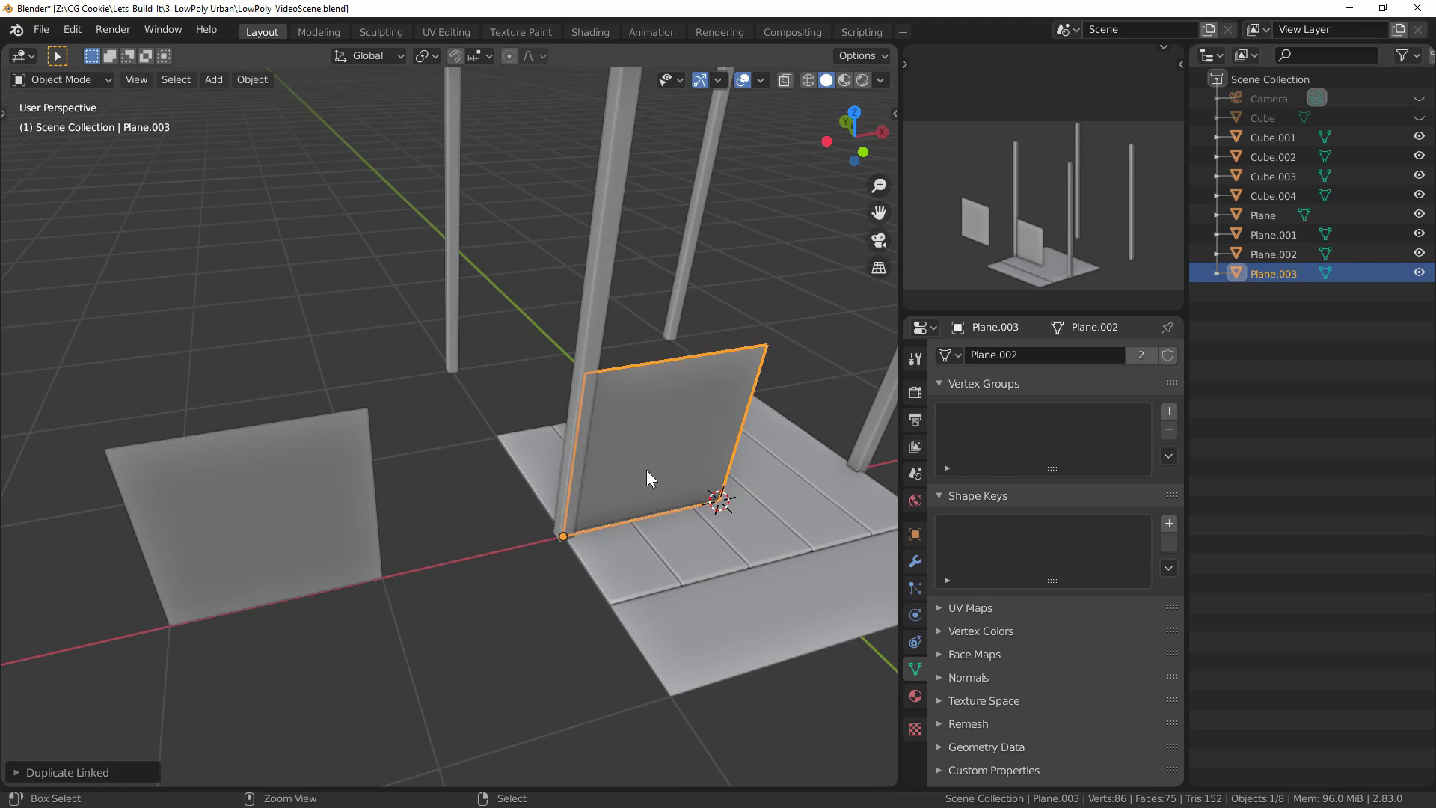
middle_click_drag(519, 541, 379, 460)
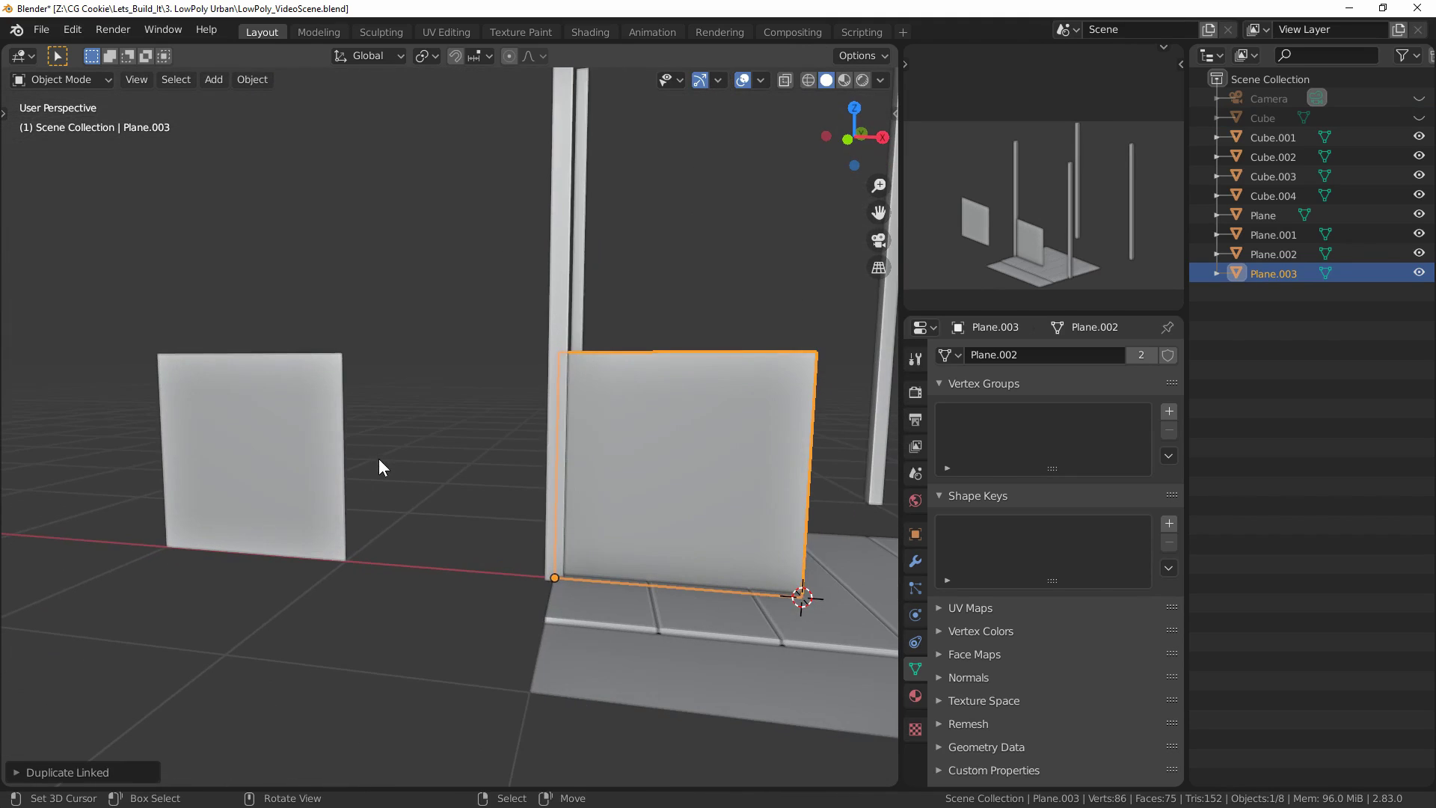
key("KP_1")
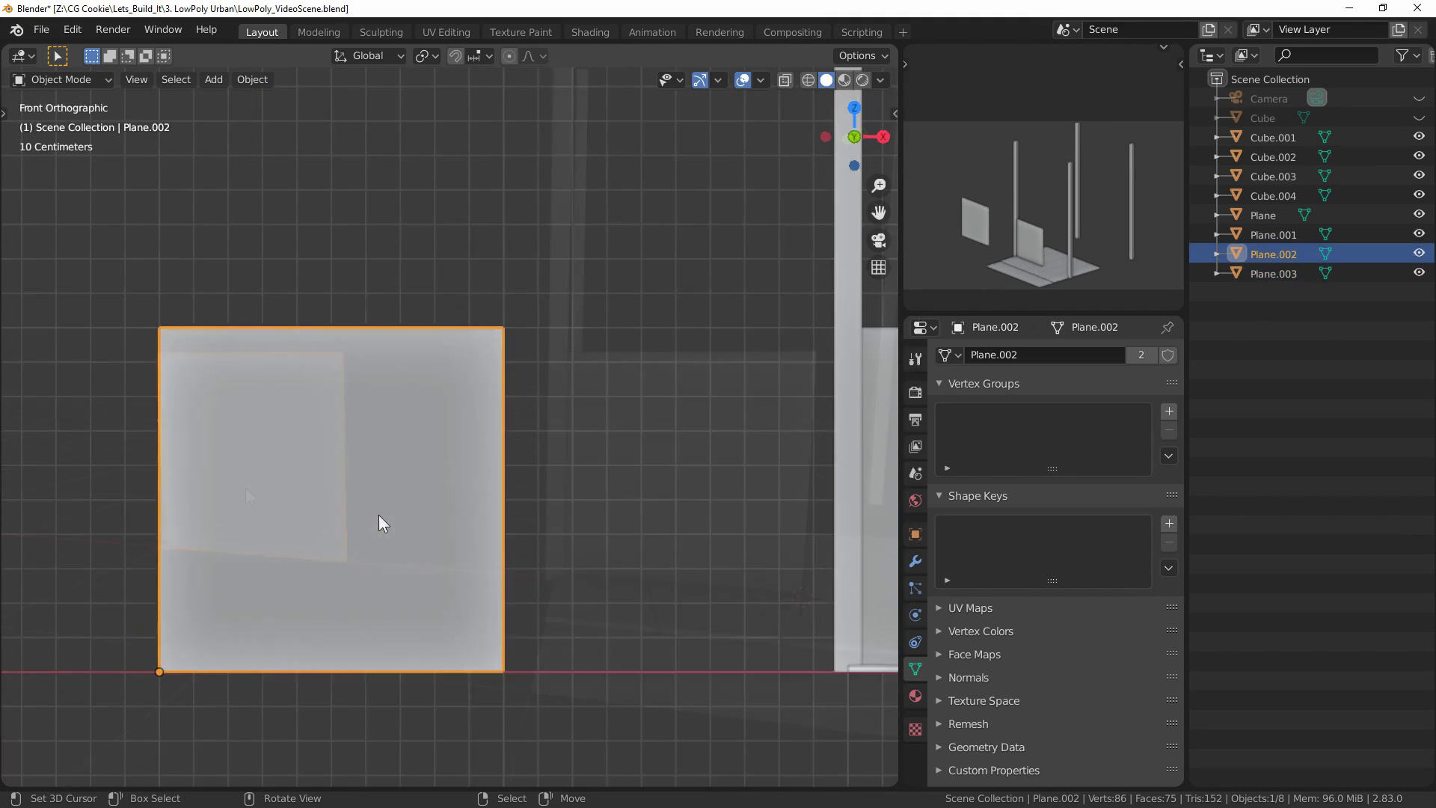
middle_click_drag(379, 514, 493, 434, "shift")
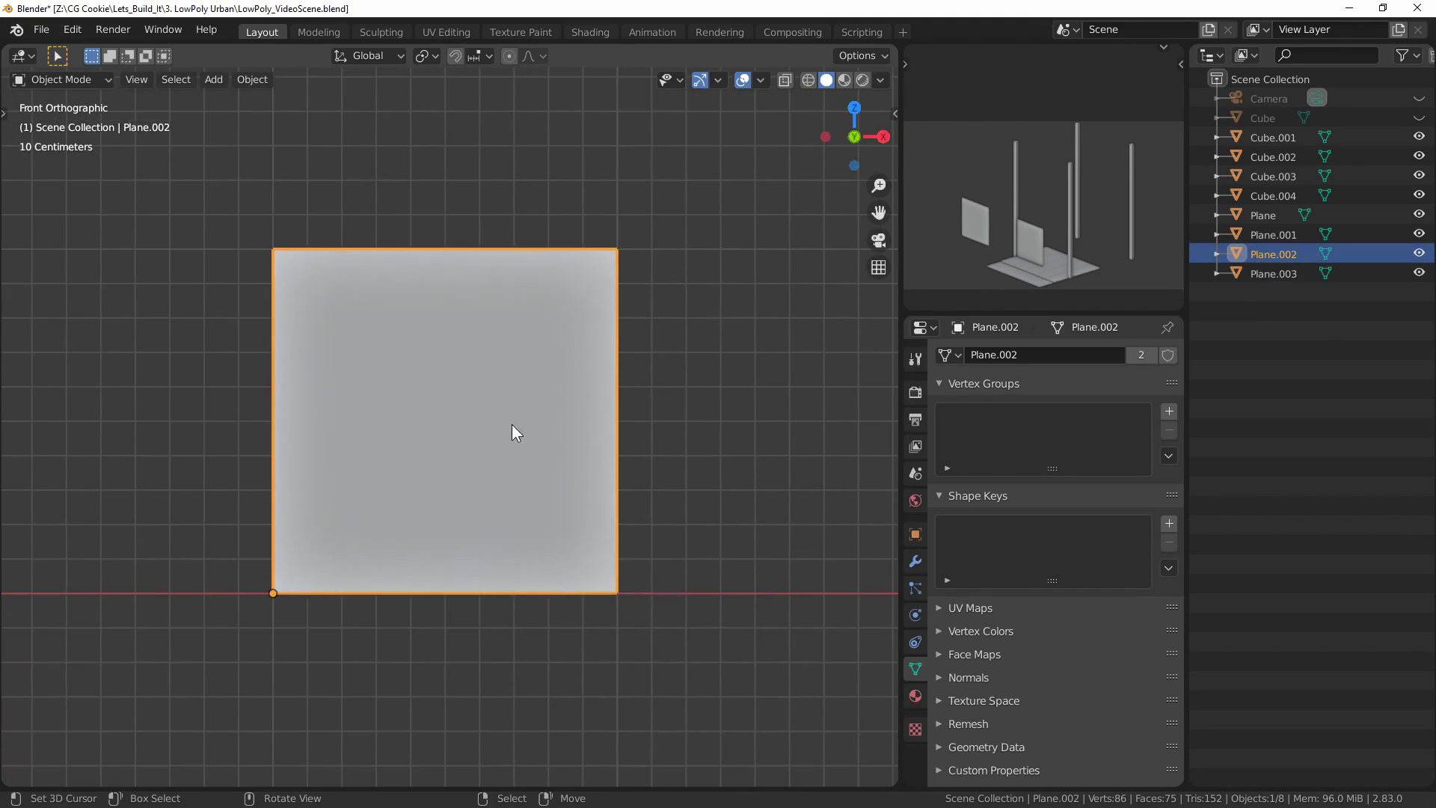
- Add a centred vertical loop cut to the panel and extrude it
key("Tab")
left_click(419, 225)
right_click(420, 226)
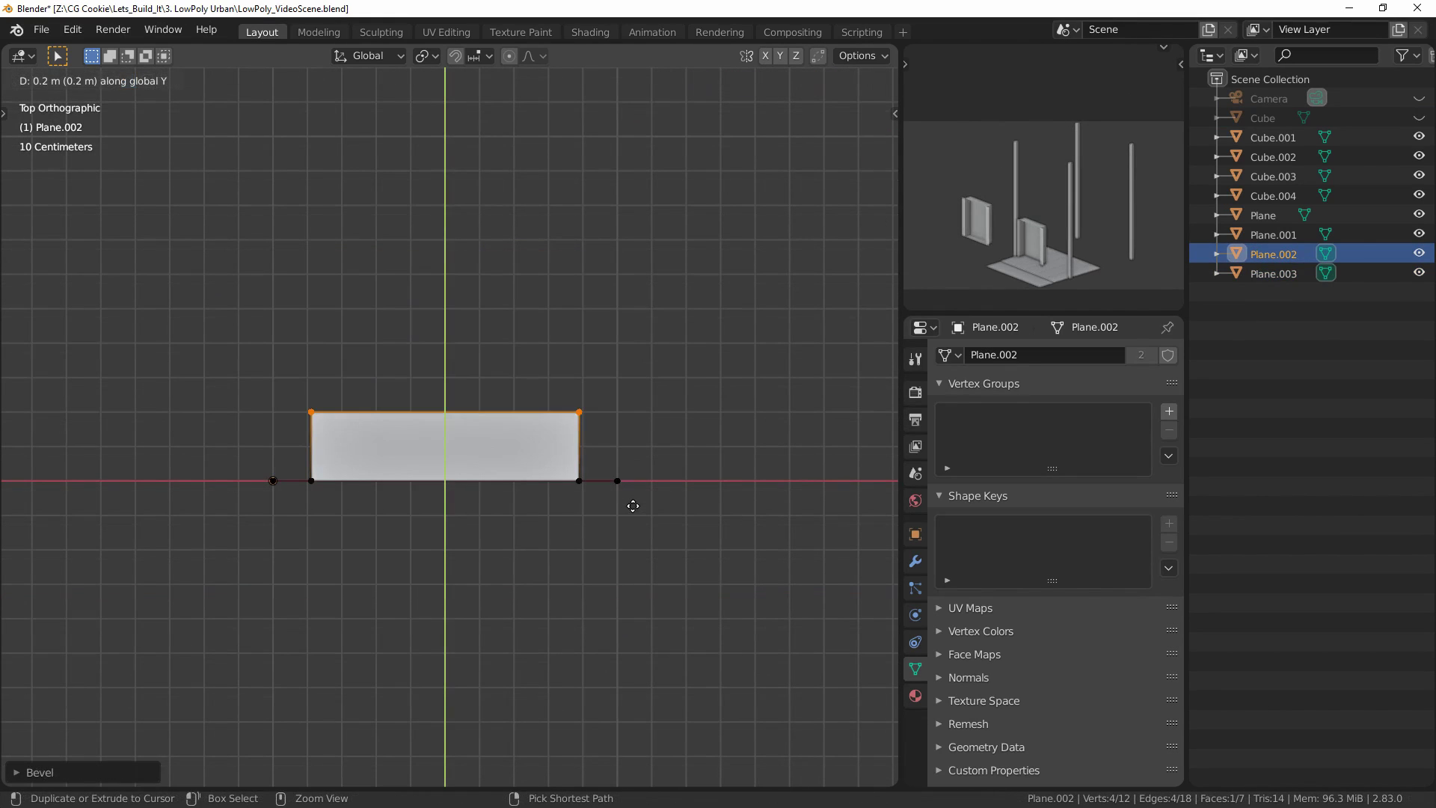
left_click(633, 506)
middle_click_drag(632, 505, 658, 482)
key("Tab")
scroll(441, 545, "up", 3)
middle_click_drag(429, 553, 406, 550)
- Inset the side window faces twice and push them inward
key("Tab")
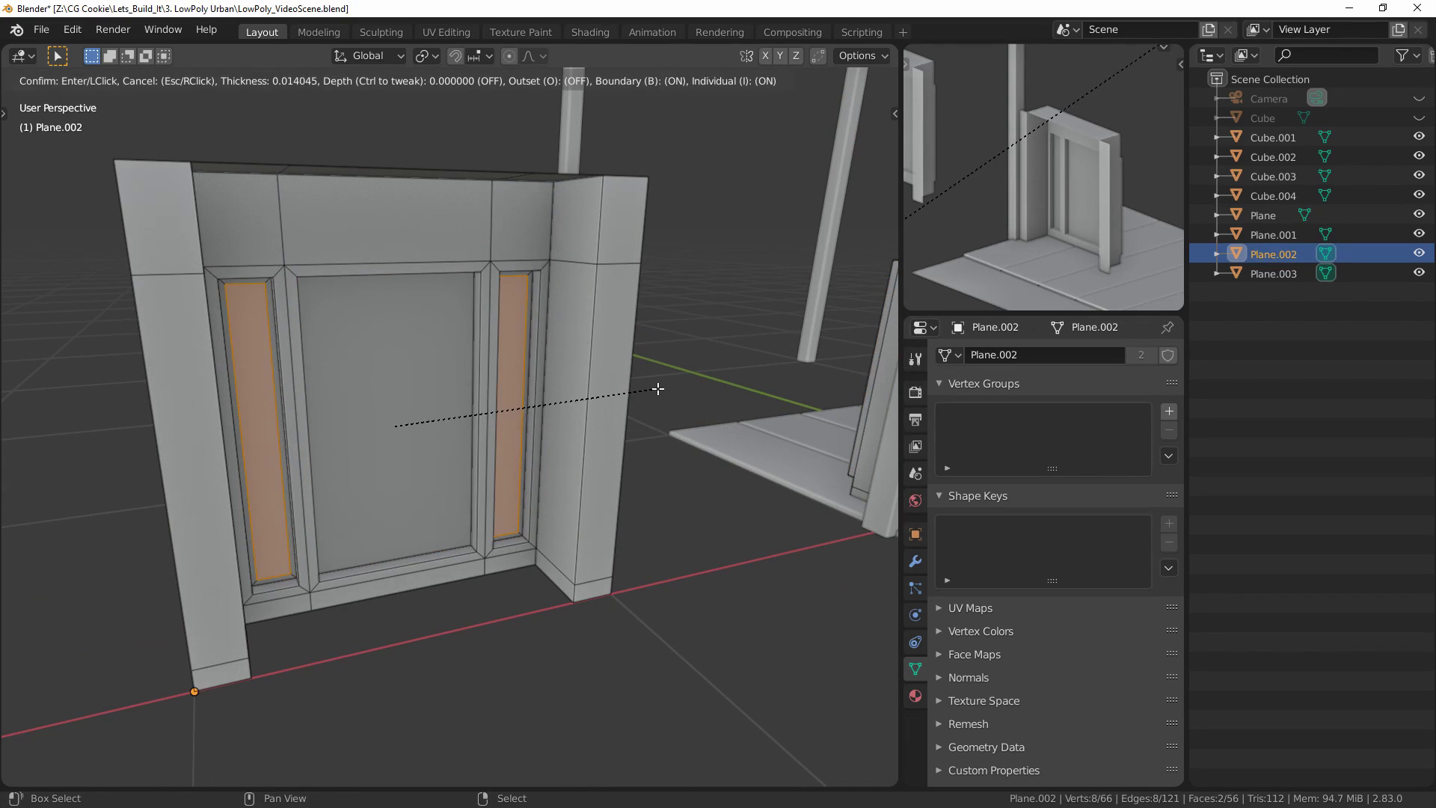
left_click(659, 389)
key("i")
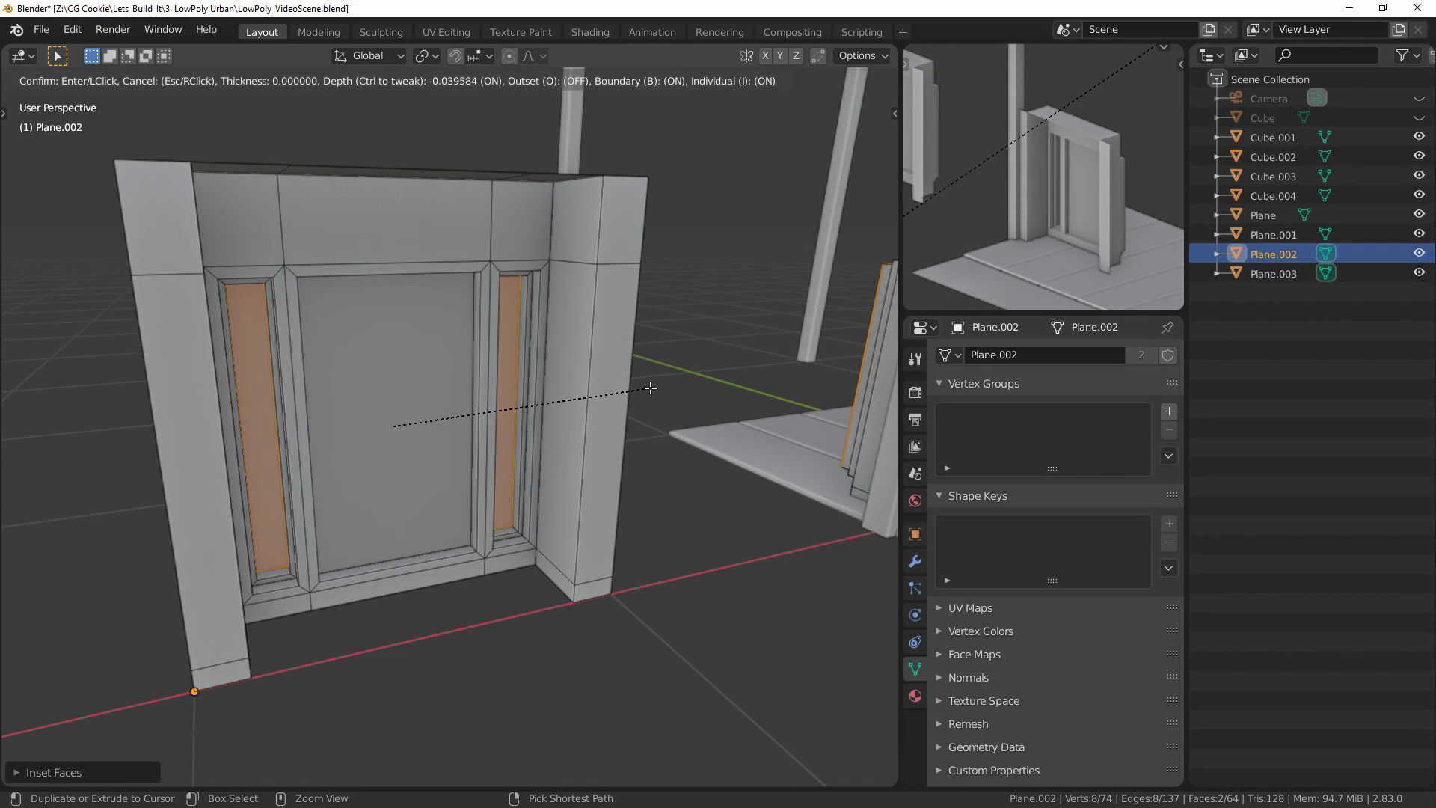
left_click(650, 387)
middle_click_drag(650, 387, 351, 416)
- From the top view, slide the frame's upper front vertices along Y toward the frame
key("KP_7")
key("1")
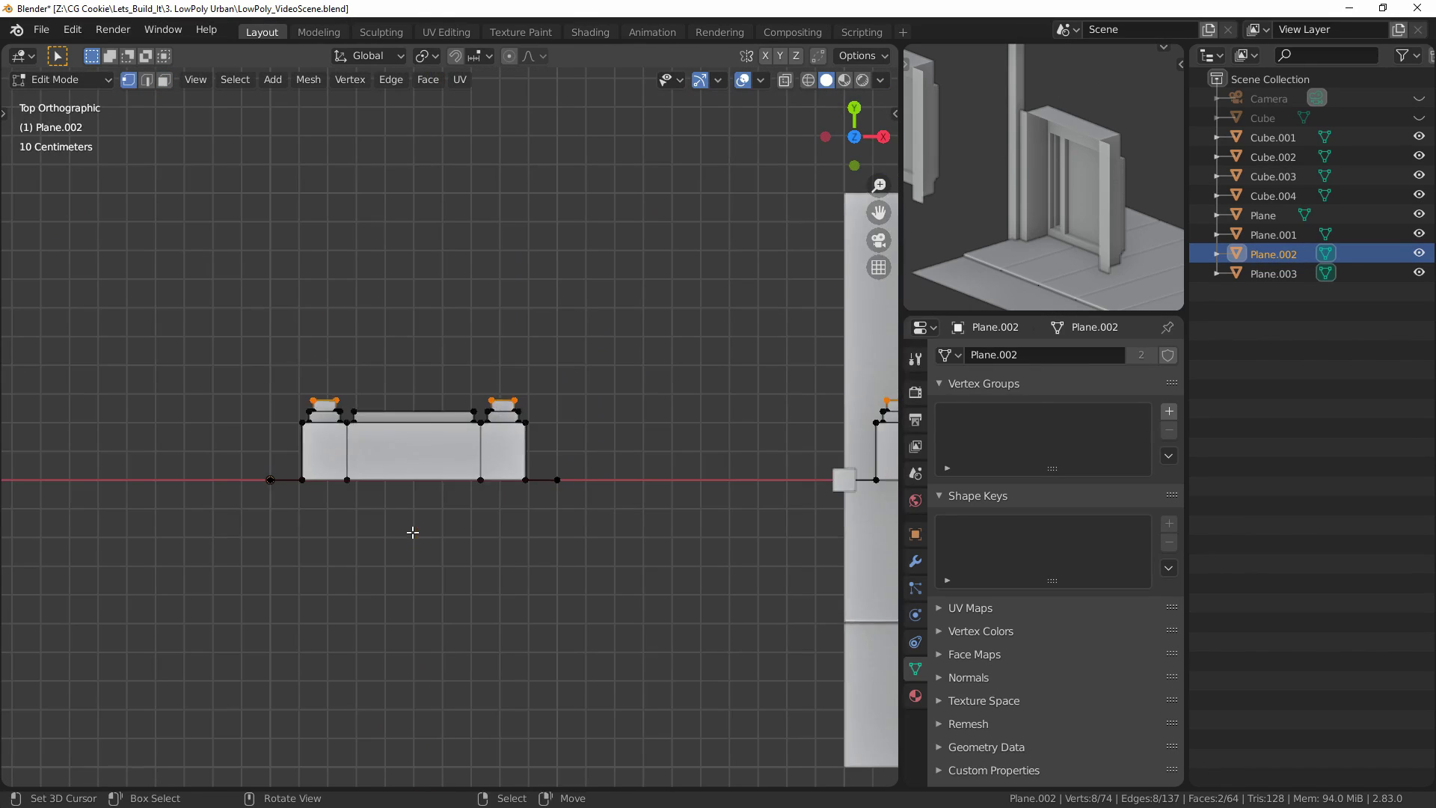
left_click_drag(222, 314, 578, 444)
scroll(554, 395, "up", 1)
key("g")
key("y")
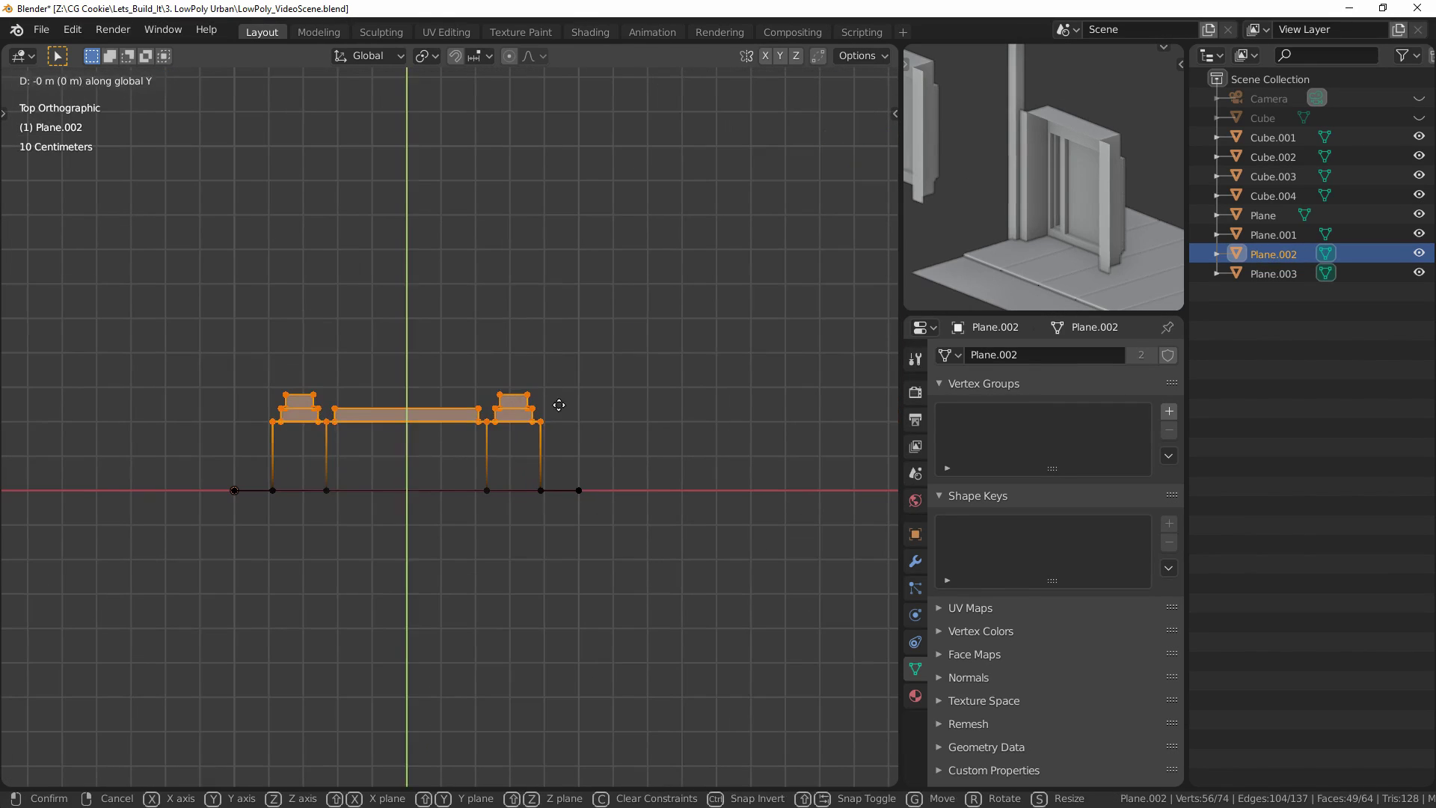
left_click(556, 430)
middle_click_drag(443, 621, 532, 344)
key("alt+z")
key("alt+a")
middle_click_drag(535, 418, 543, 383)
scroll(525, 487, "up", 1)
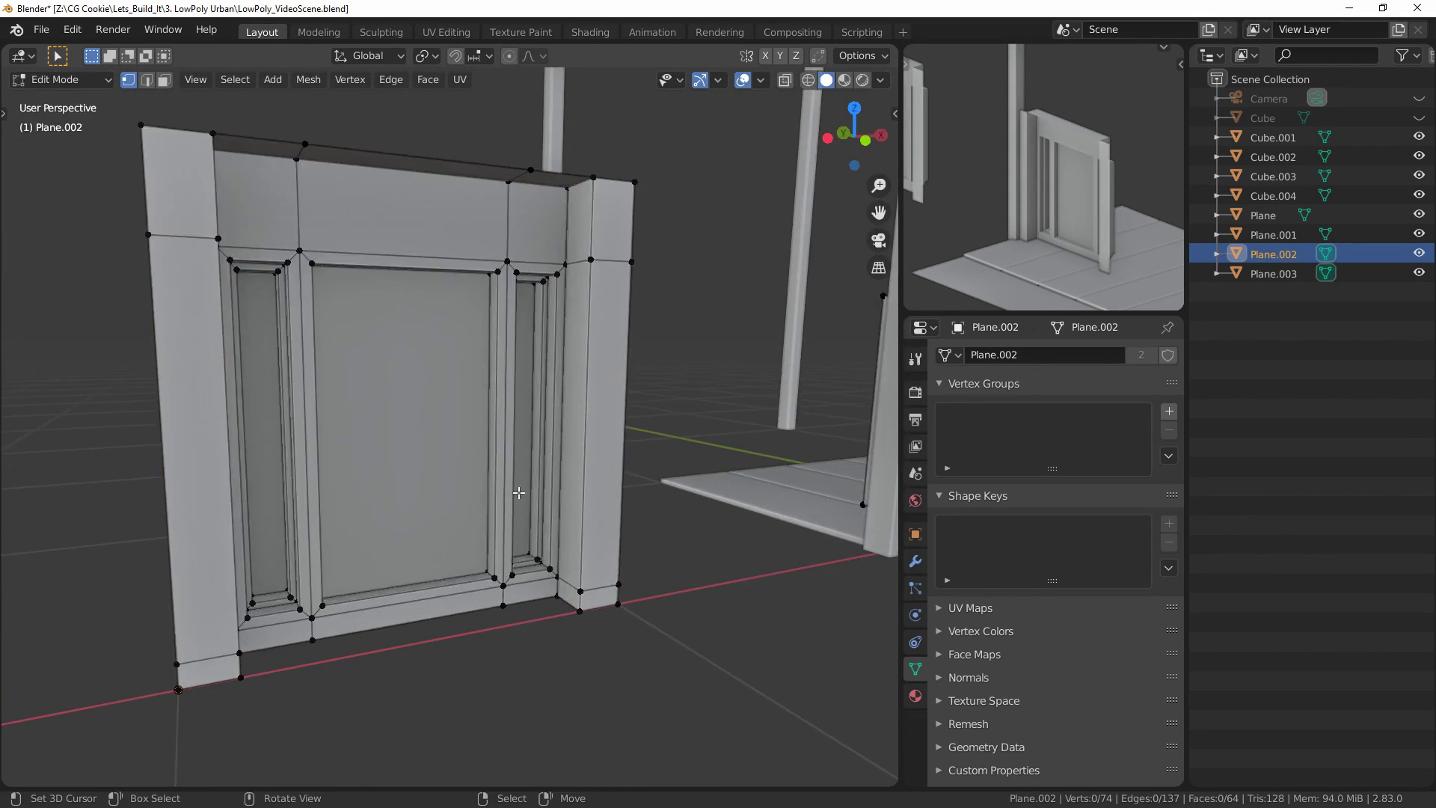
key("Tab")
- Inset the three upper panel faces individually and begin recessing them
middle_click_drag(587, 441, 418, 317)
key("Tab")
right_click(290, 257)
right_click(404, 261, "shift")
right_click(551, 266, "shift")
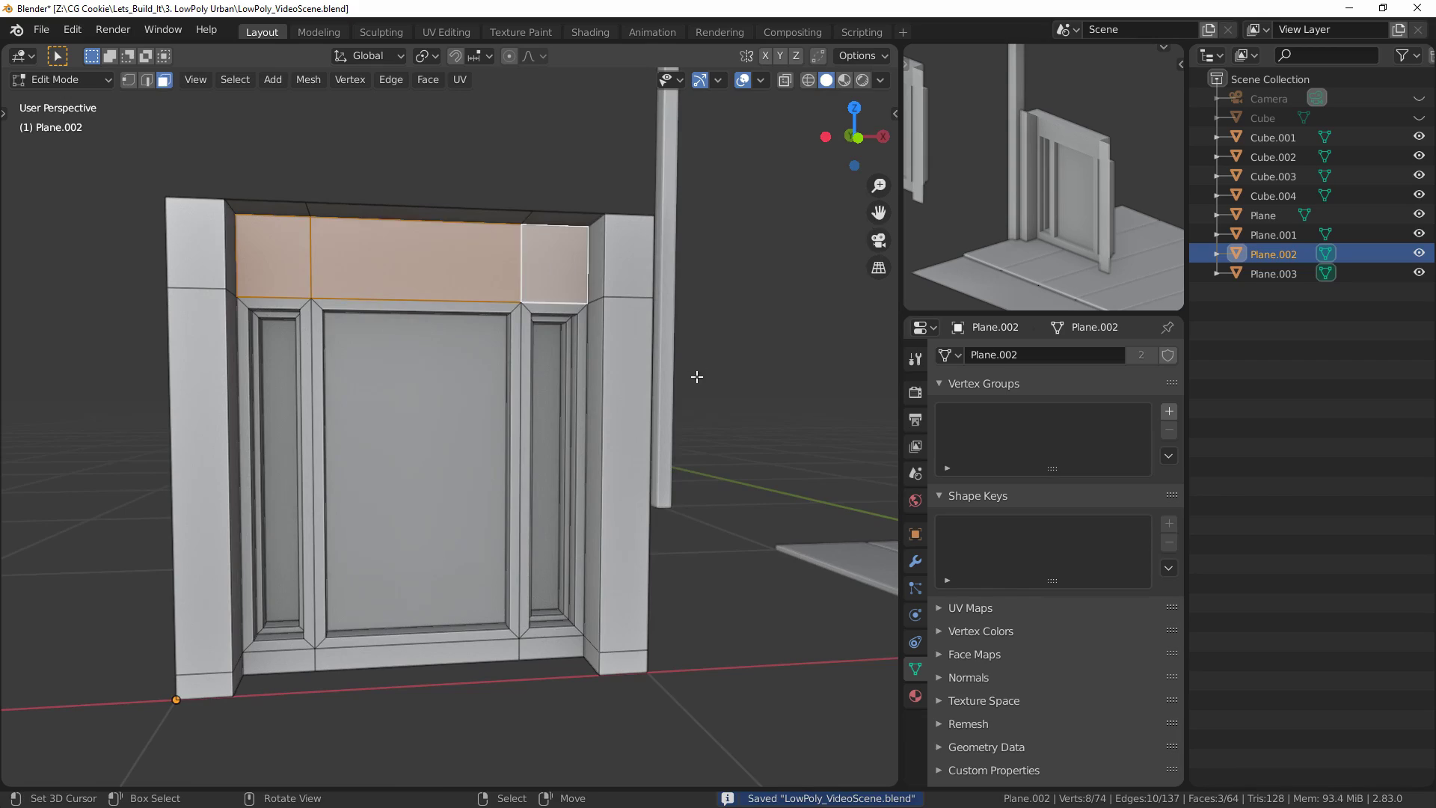
key("i")
left_click(720, 378)
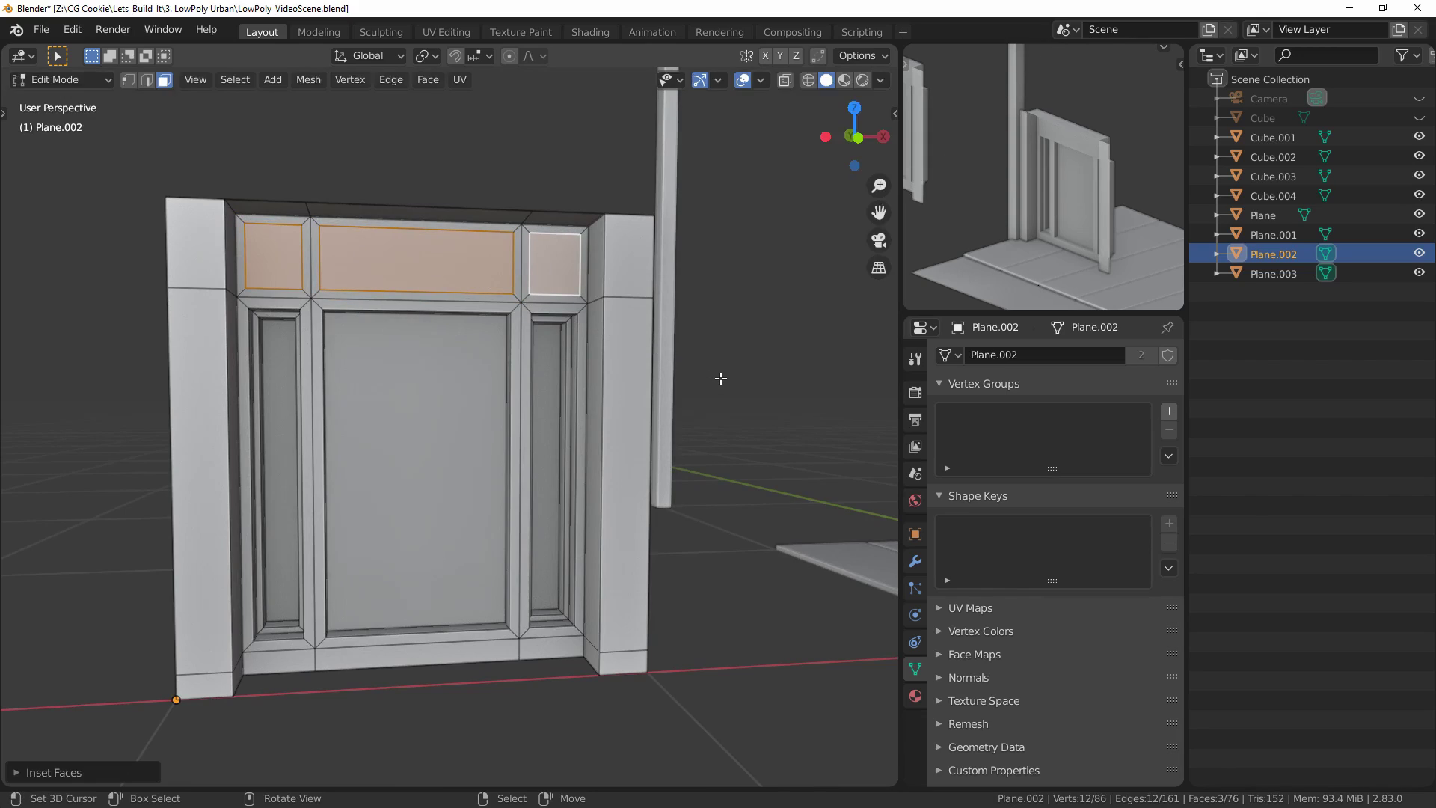
key("i")
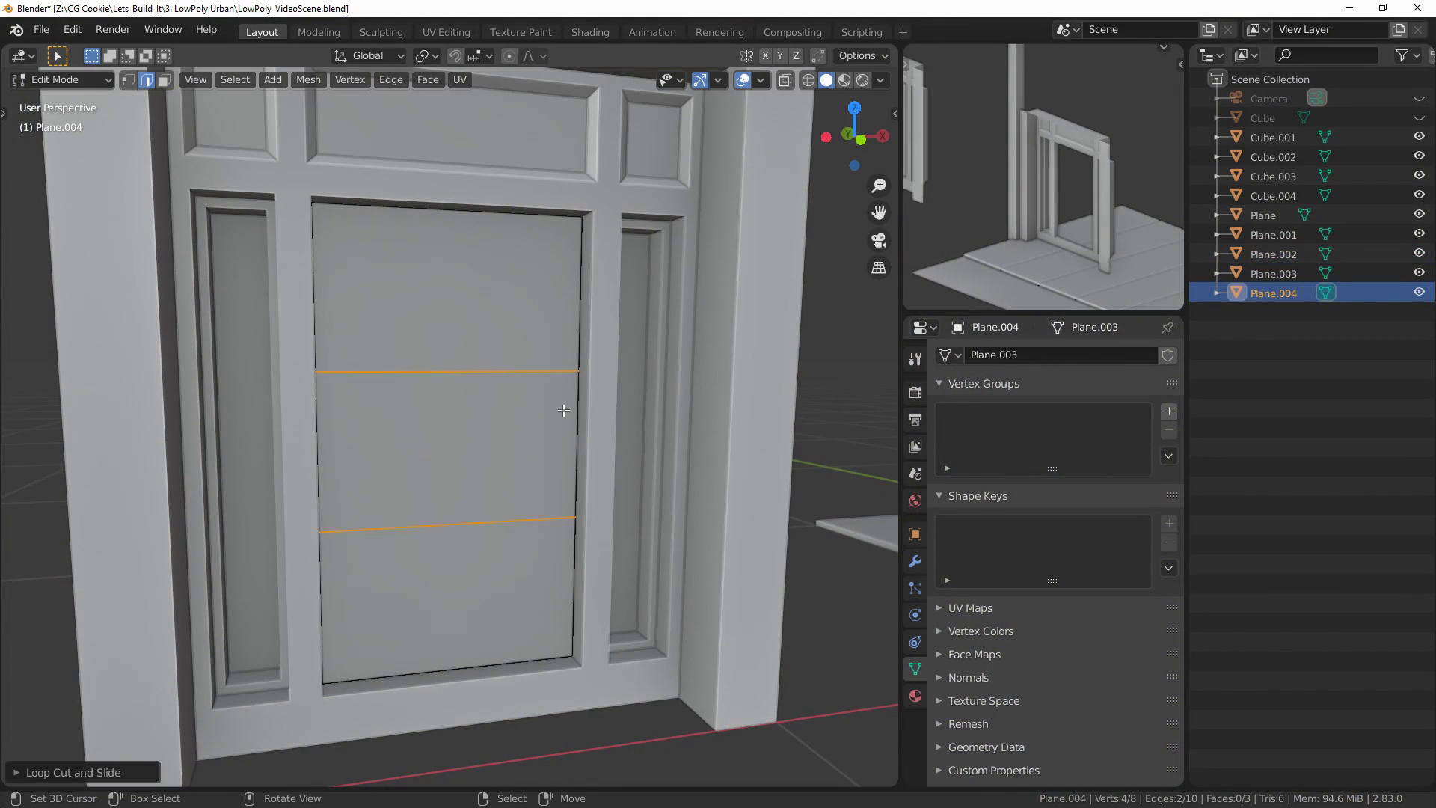
- Add two evenly spaced horizontal cuts across the door and select its six faces
left_click(337, 385)
right_click(336, 385)
key("3")
left_click(383, 292)
left_click(516, 292, "shift")
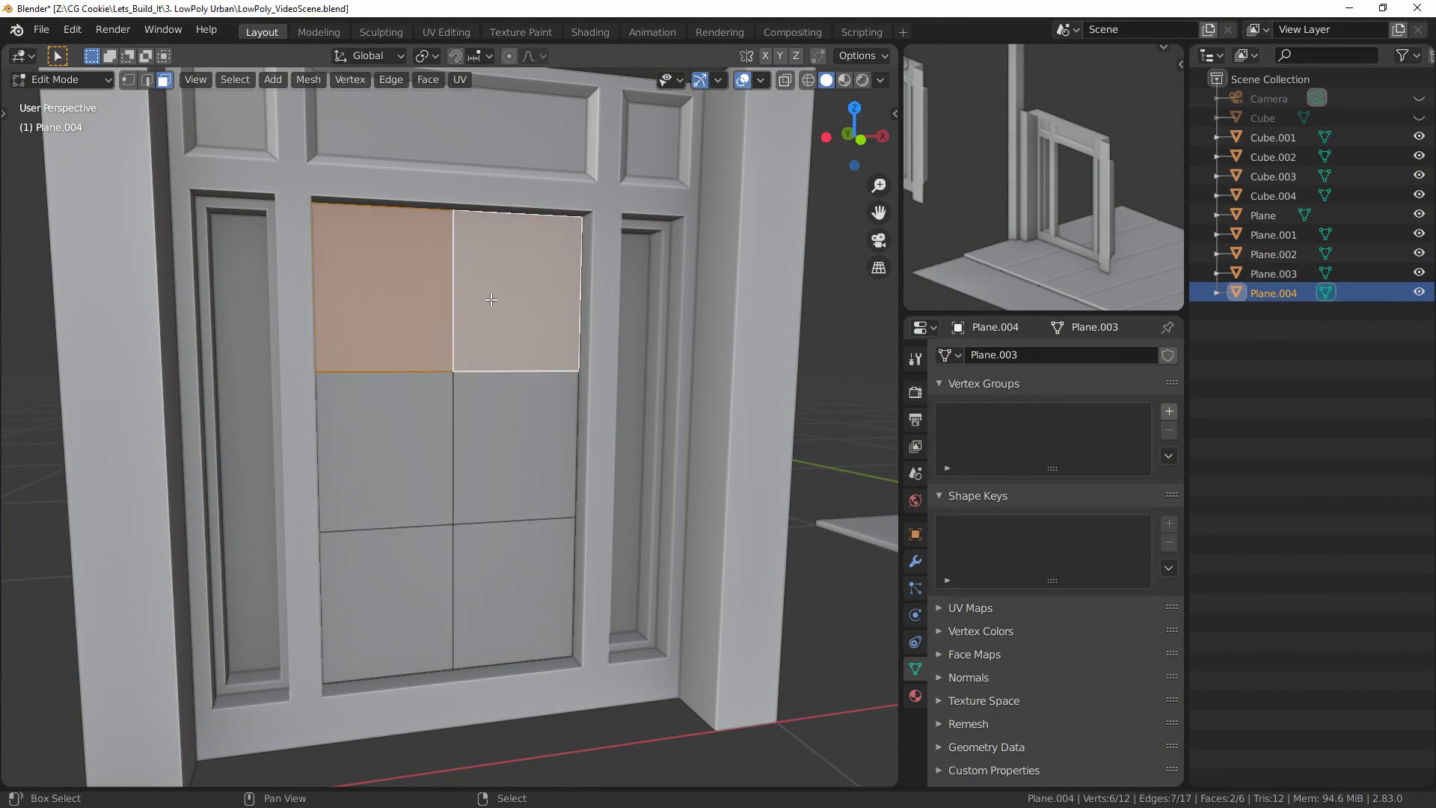
left_click(515, 445, "shift")
left_click(386, 449, "shift")
left_click(512, 594, "shift")
left_click(387, 599, "shift")
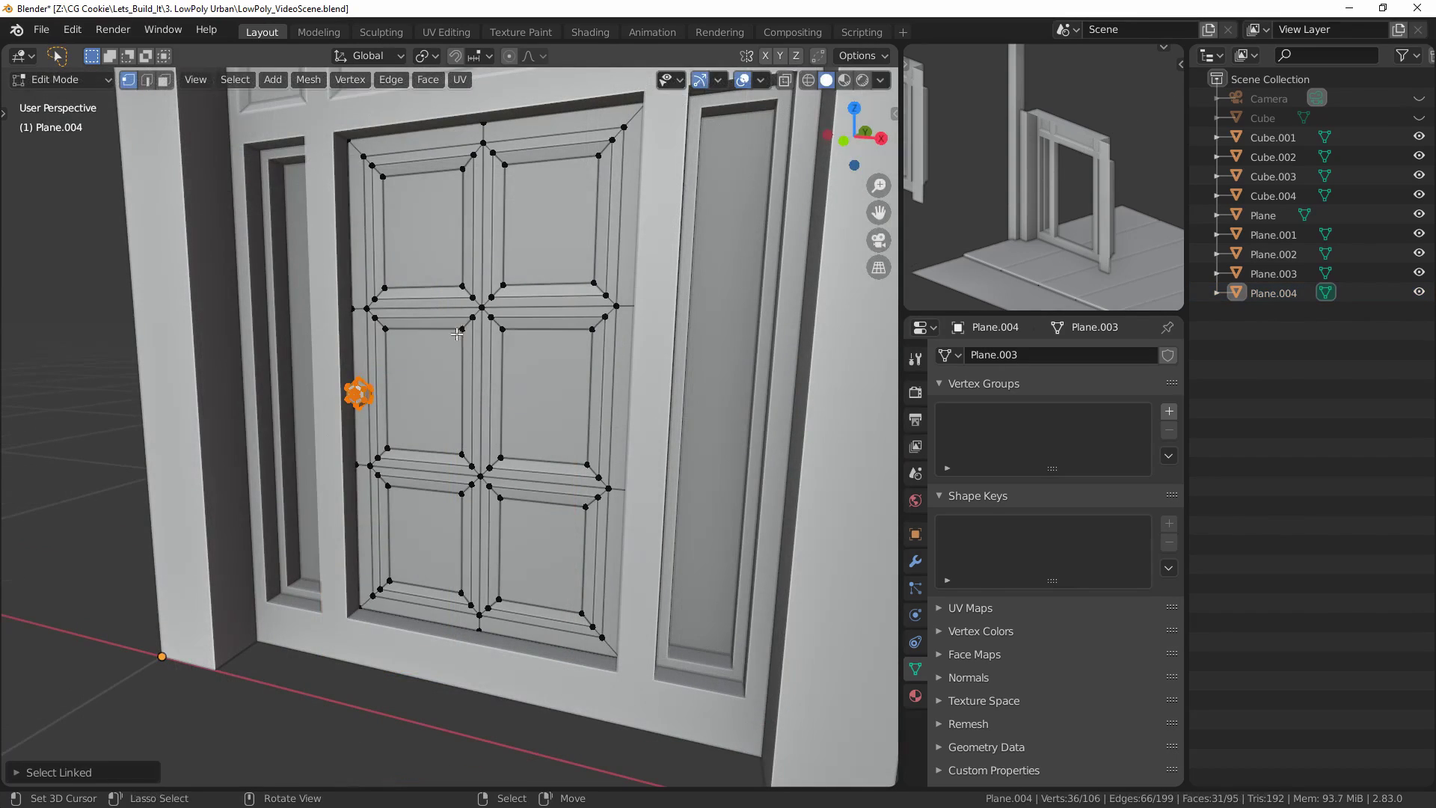
- Move the door knob vertically along Z to its new height
key("g")
key("z")
left_click(523, 328)
- Join the door into the door frame with Ctrl+J
key("Tab")
middle_click_drag(500, 348, 540, 381)
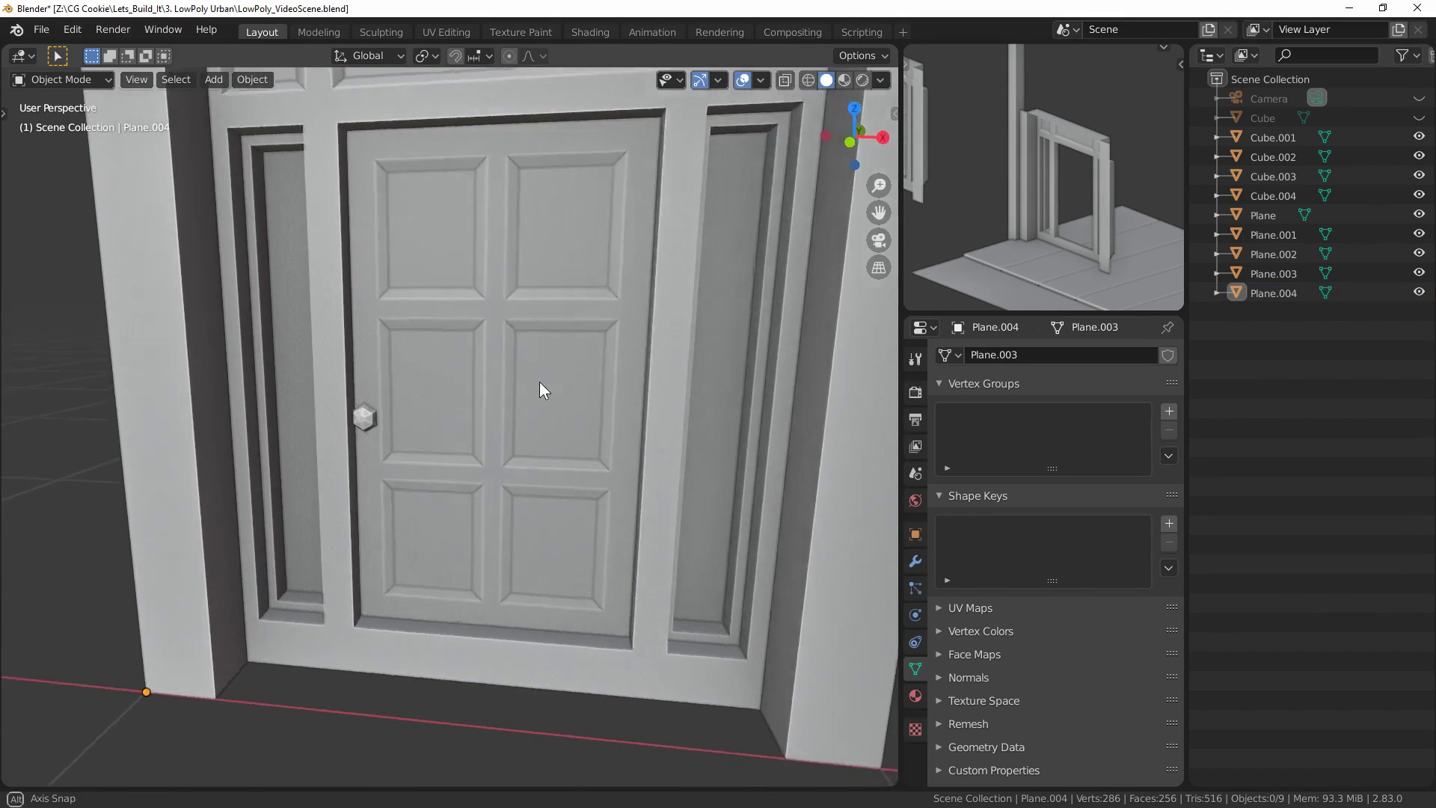
scroll(540, 382, "down", 2)
right_click(541, 380)
right_click(685, 326, "shift")
key("ctrl+j")
key("alt+a")
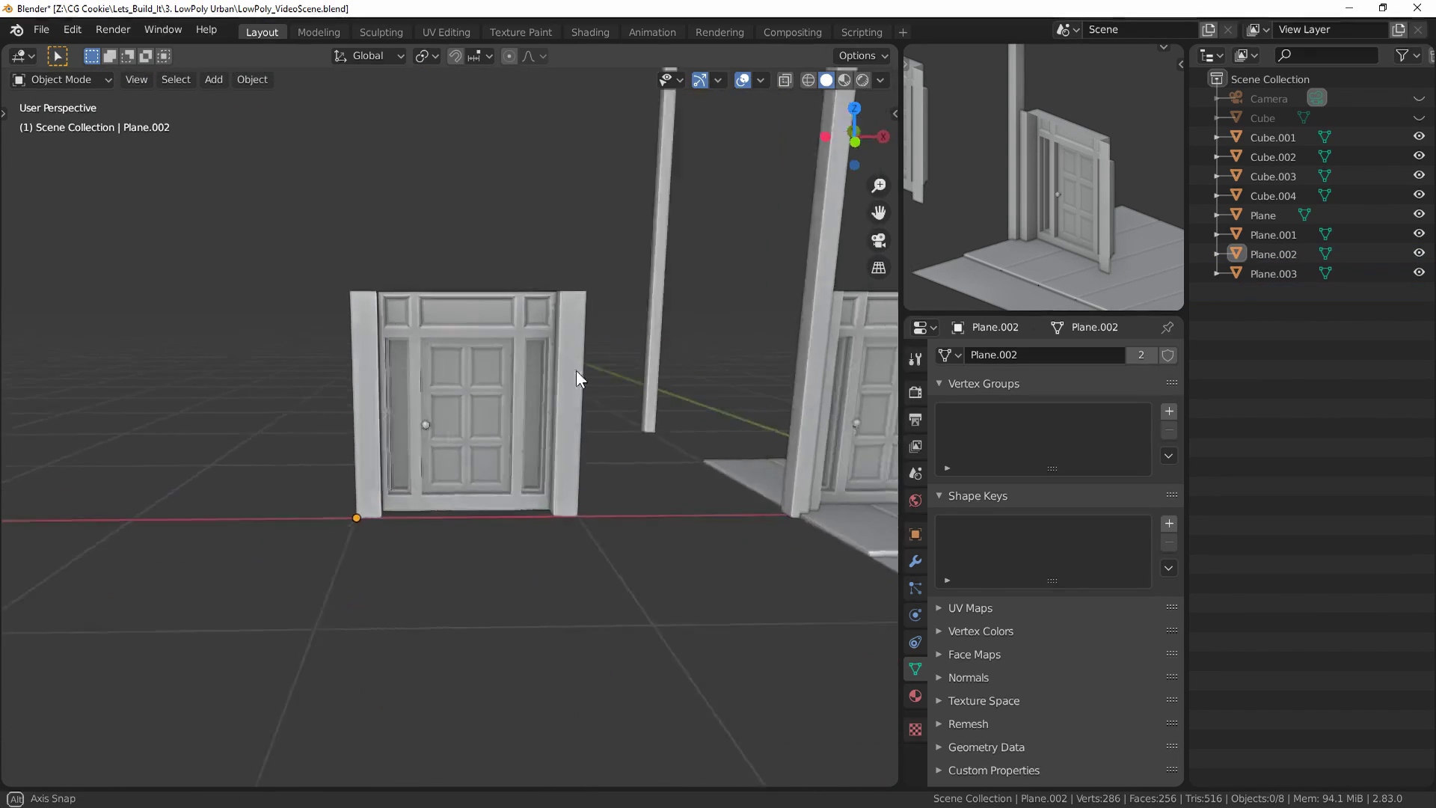
- Add an Array modifier with count 2 to the second doorway to repeat it
middle_click_drag(576, 370, 632, 374)
middle_click_drag(632, 373, 398, 379, "shift")
scroll(404, 382, "up", 3)
right_click(451, 392)
left_click(915, 561)
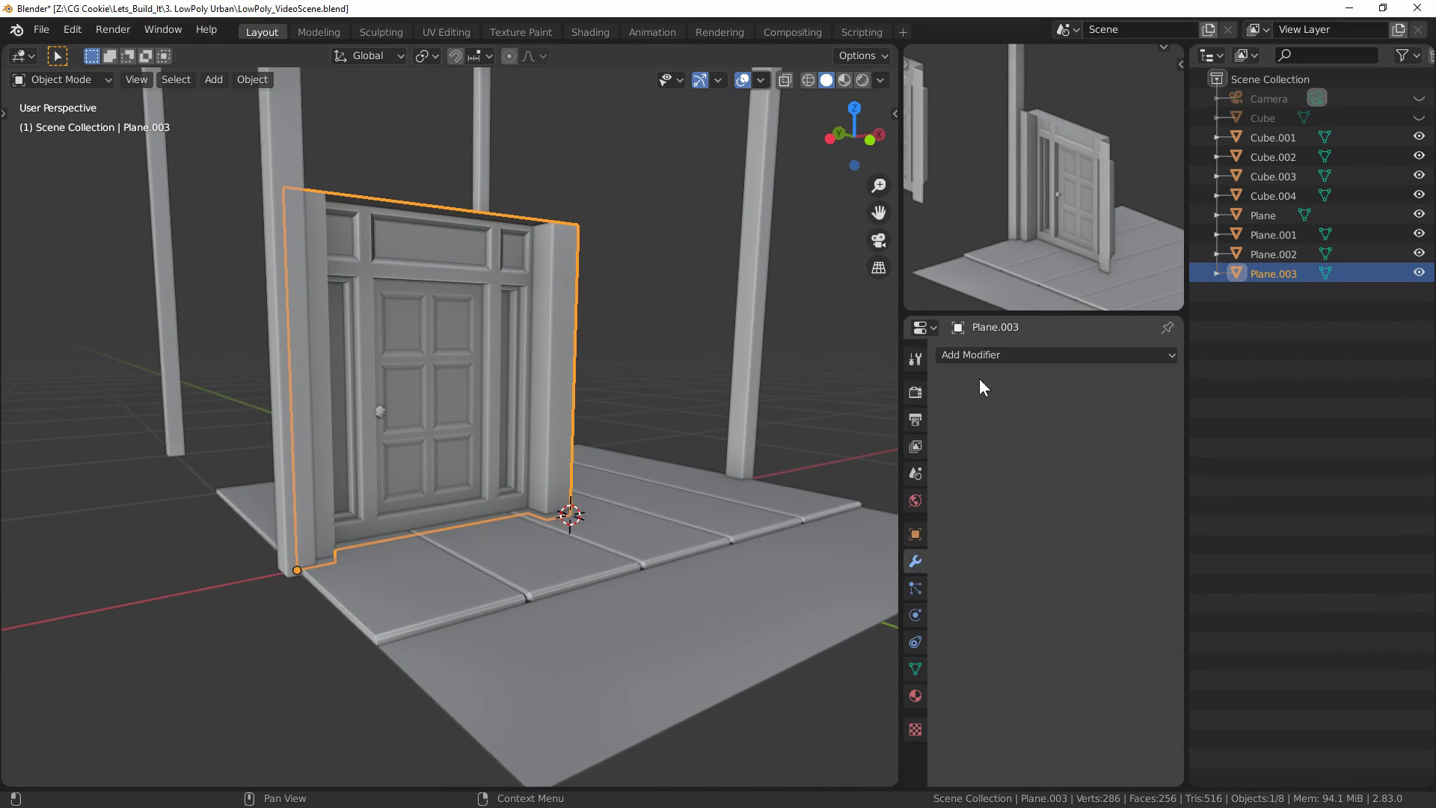
left_click(972, 354)
left_click(774, 397)
scroll(844, 397, "up", 3)
middle_click_drag(843, 398, 465, 455)
scroll(637, 441, "down", 3)
key("alt+a")
scroll(1052, 230, "down", 4)
middle_click_drag(1052, 229, 1106, 231)
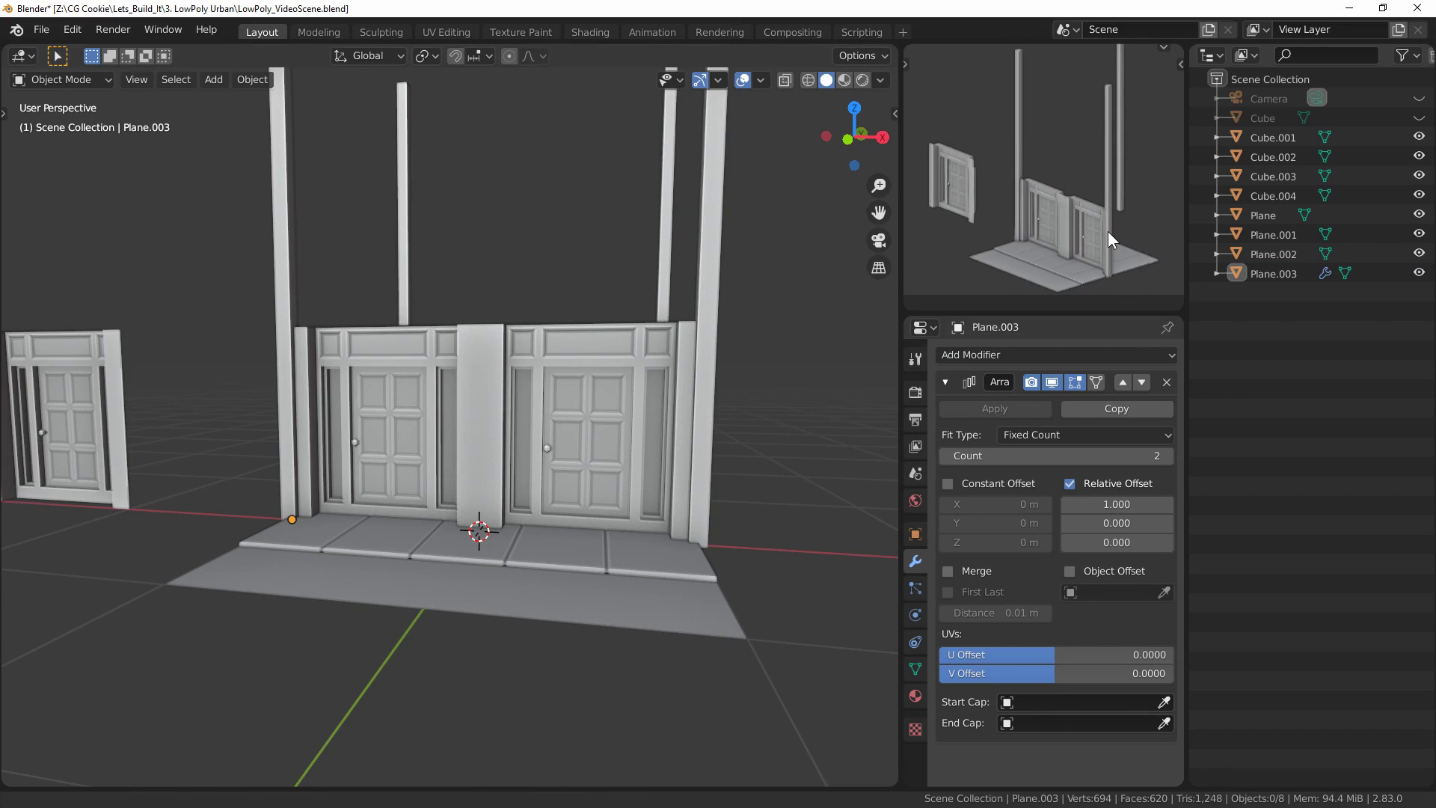
- Add a new plane and move it along X beside the doorways
key("shift+a")
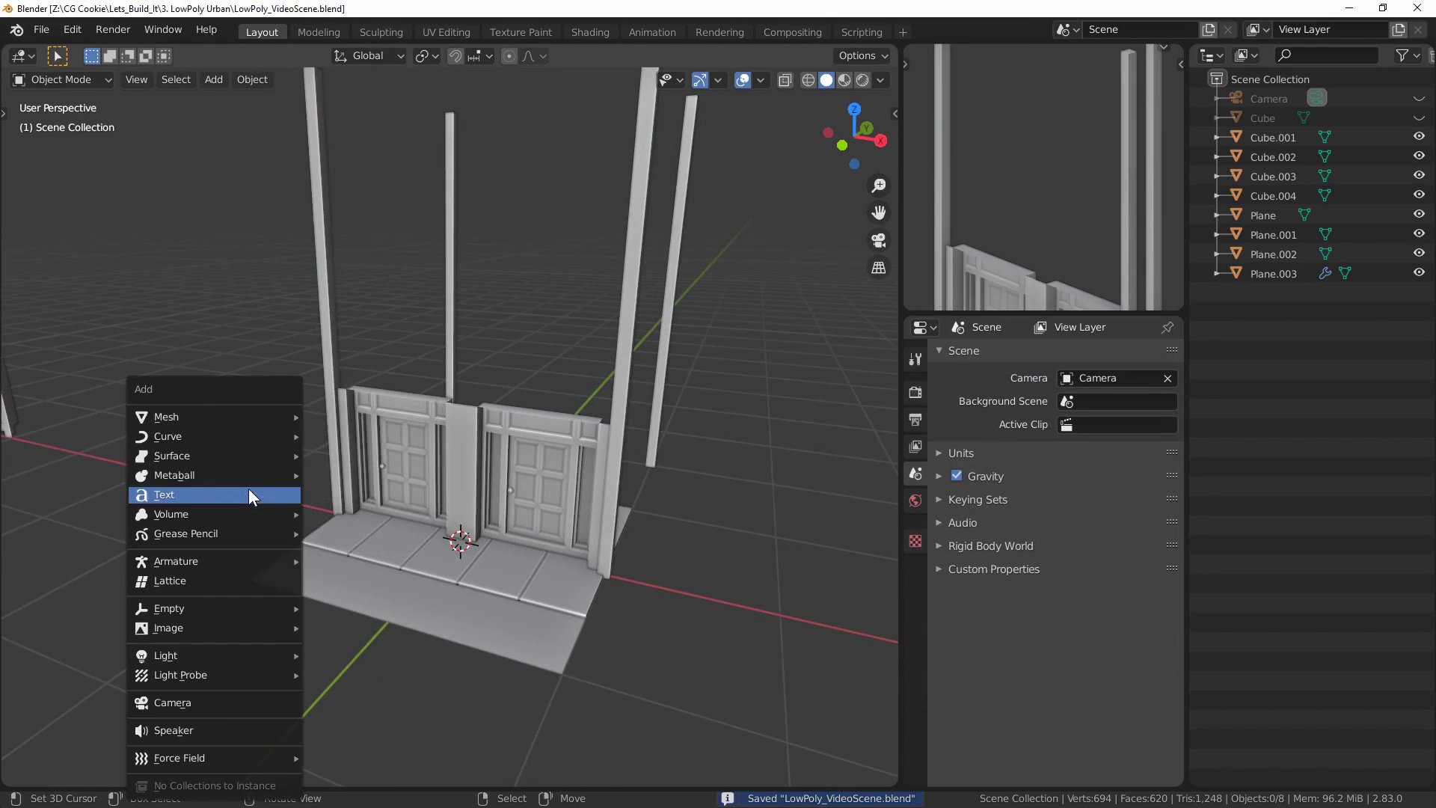
mouse_move(254, 416)
left_click(334, 416)
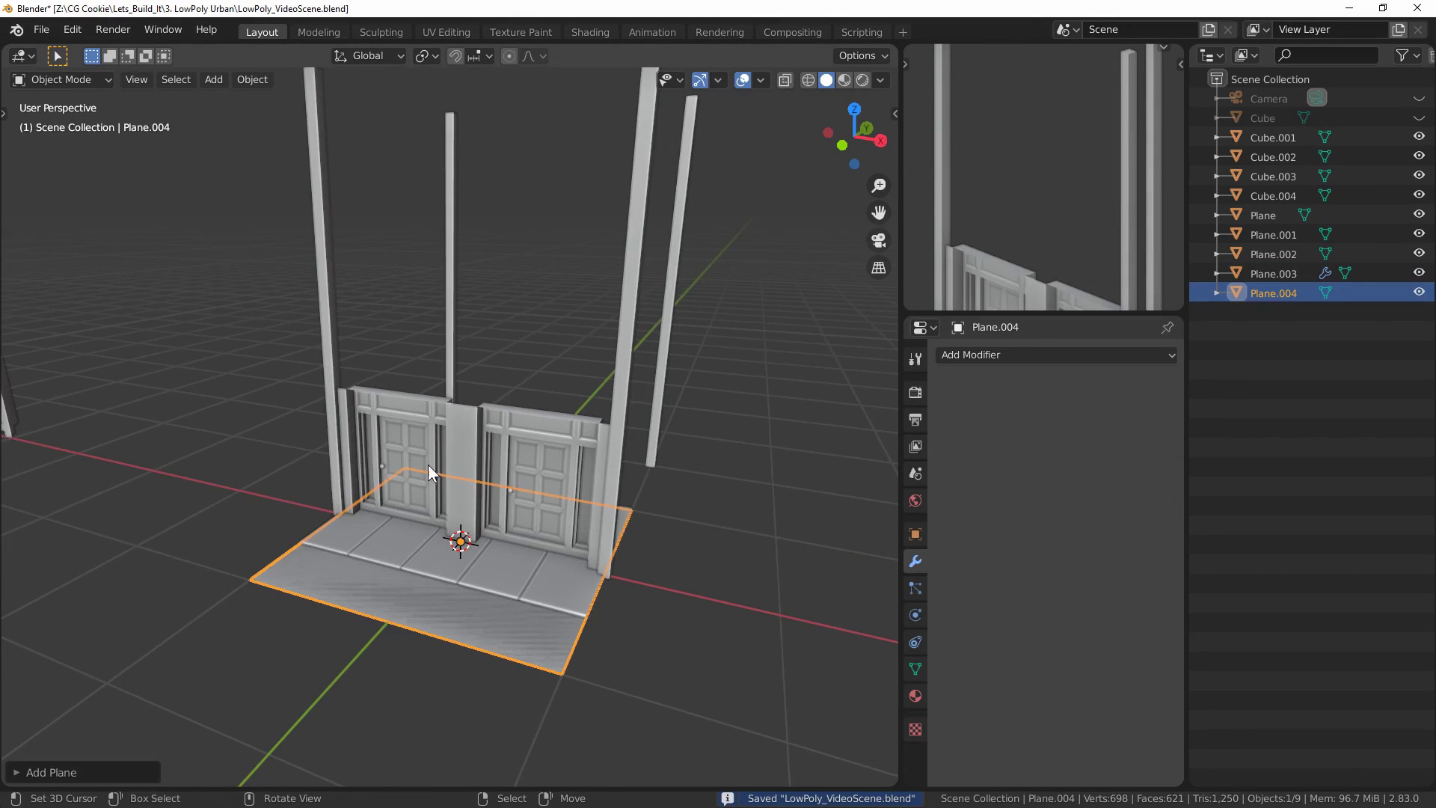
key("g")
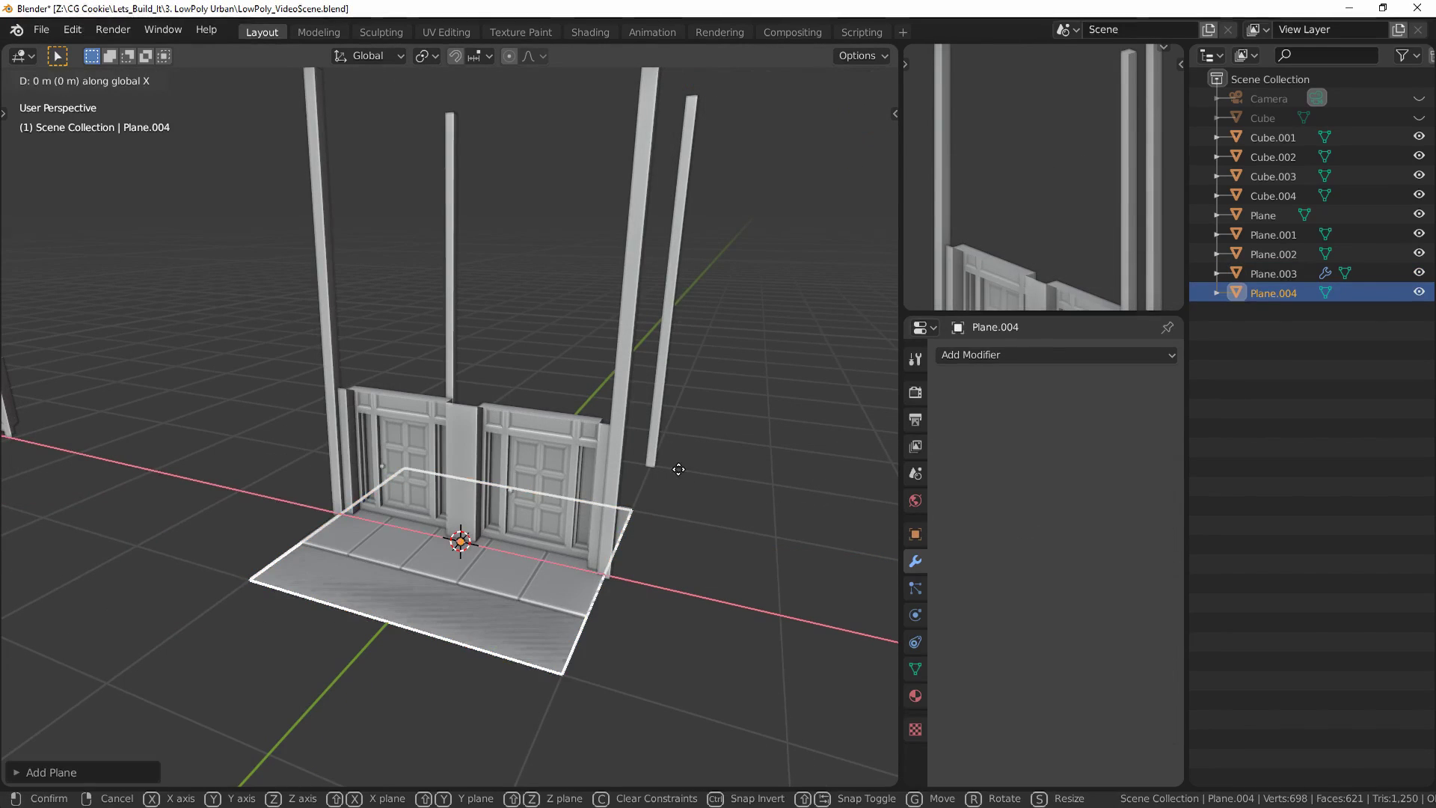
key("x")
left_click(382, 446)
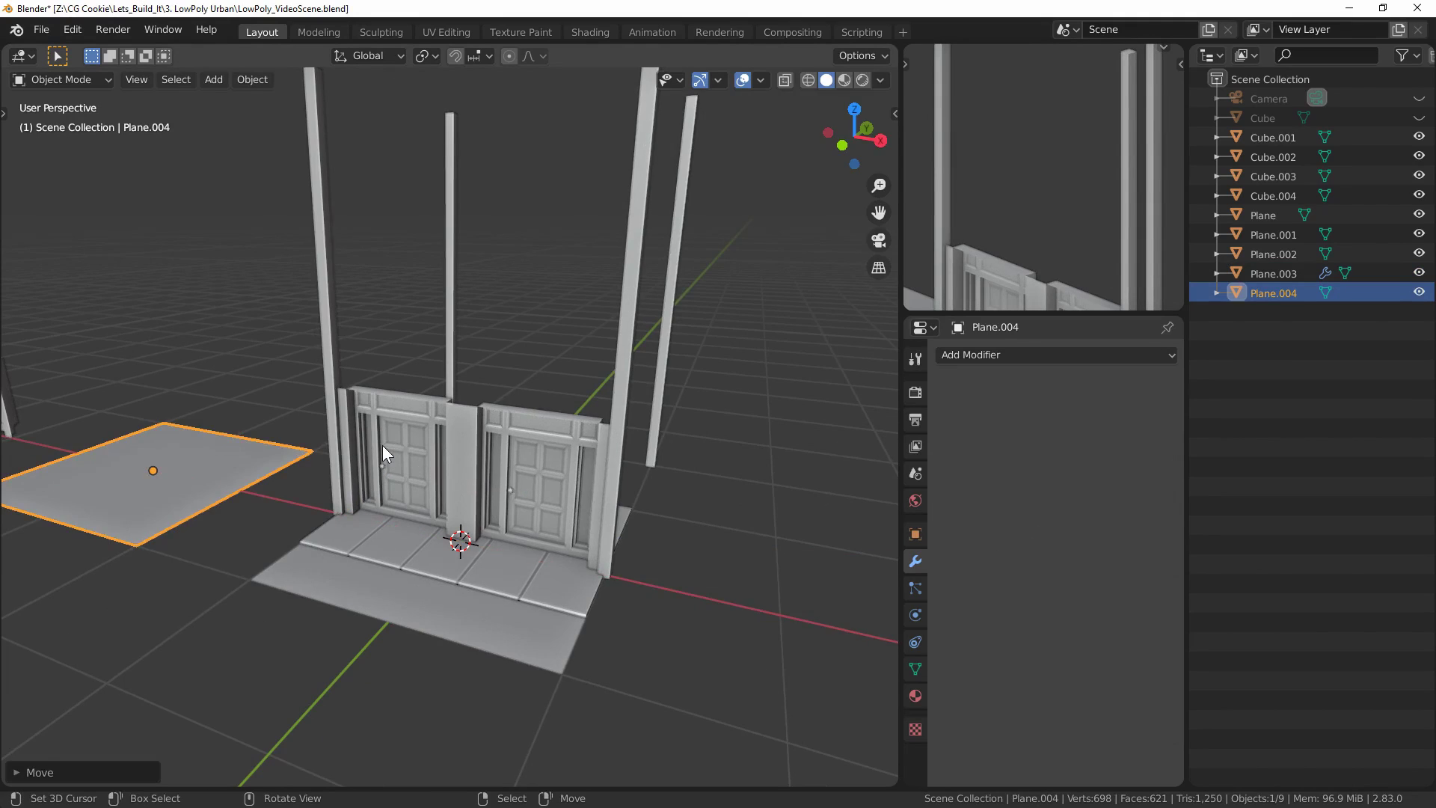
- Stand the plane upright with a 90° X rotation and set its corner on the ground line
key("KP_1")
key("KP_Decimal")
type("x90")
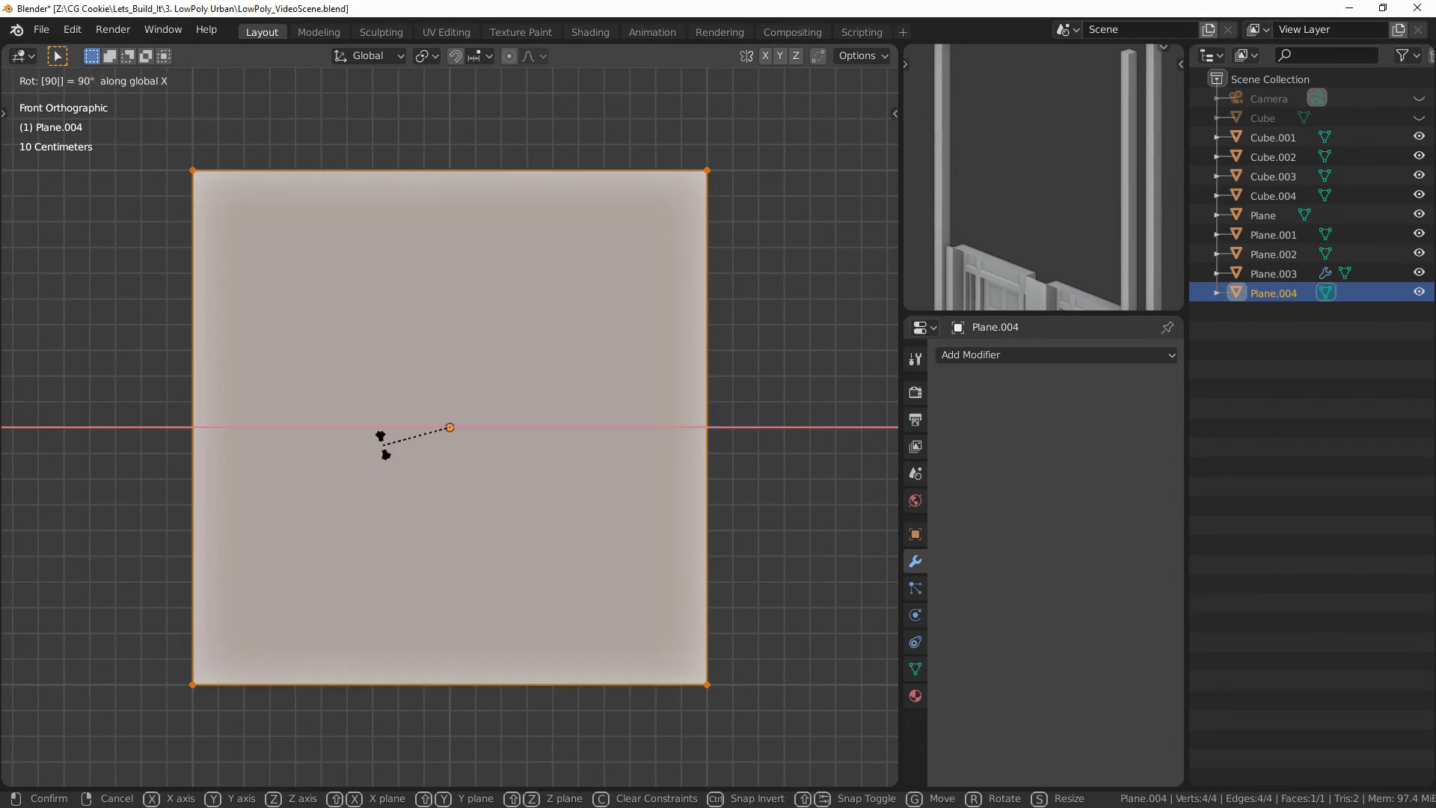
key("Return")
key("g")
left_click(497, 369)
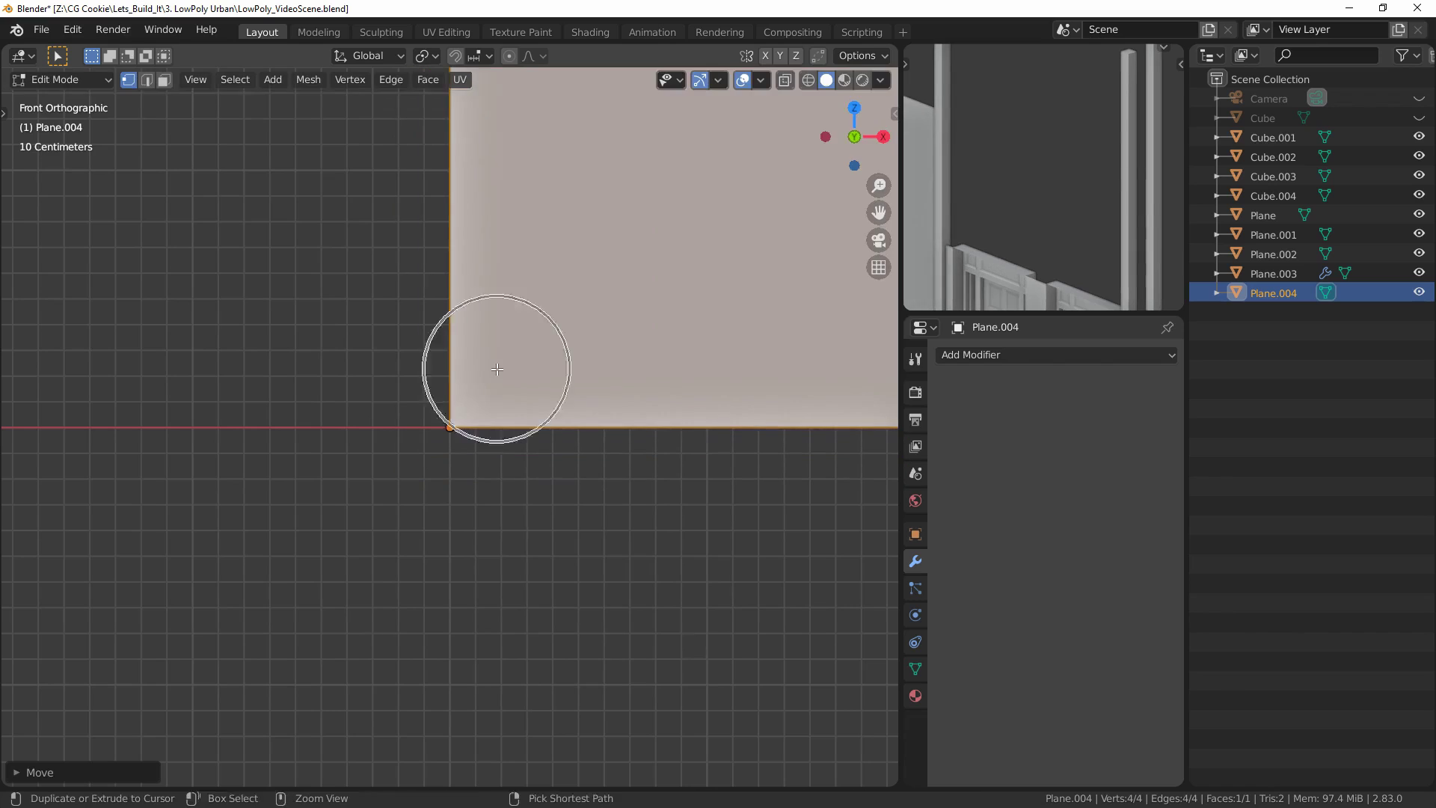
- Lower the plane's top edge to door height and narrow its right side into a square
scroll(497, 368, "down", 5)
middle_click_drag(584, 310, 507, 413, "shift")
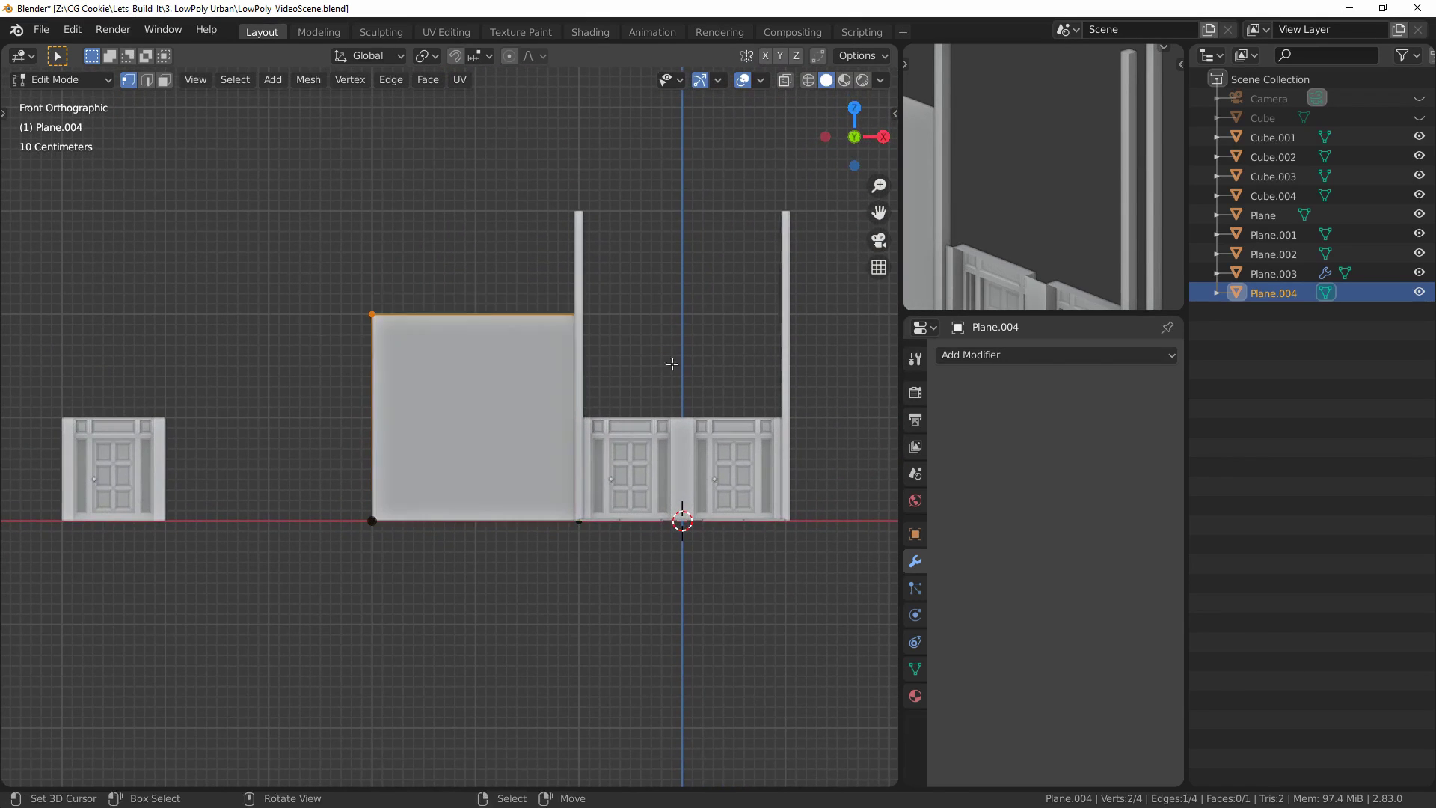
key("g")
key("z")
left_click(673, 432)
key("g")
key("z")
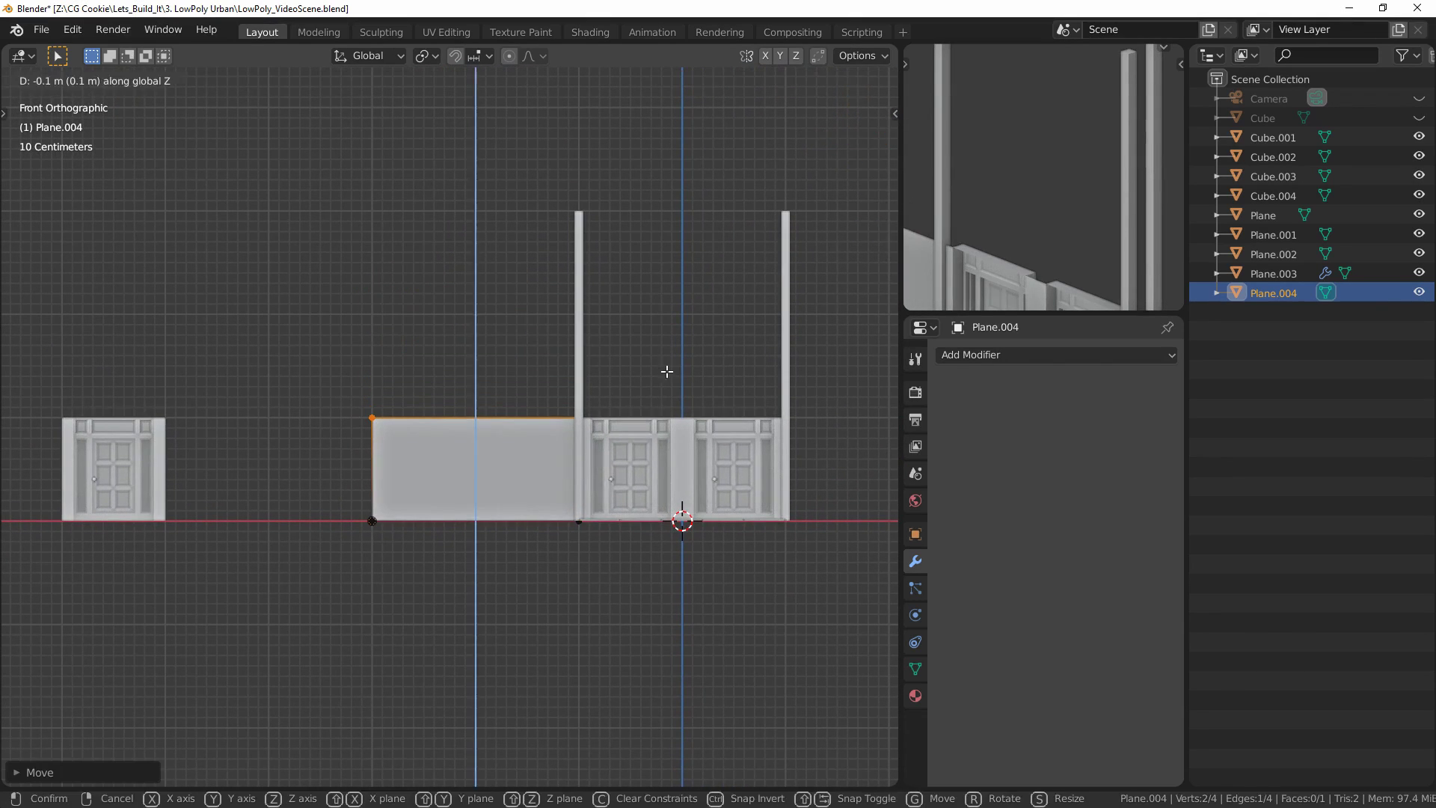
left_click(666, 371)
left_click_drag(665, 357, 557, 560)
key("g")
key("x")
left_click(504, 539)
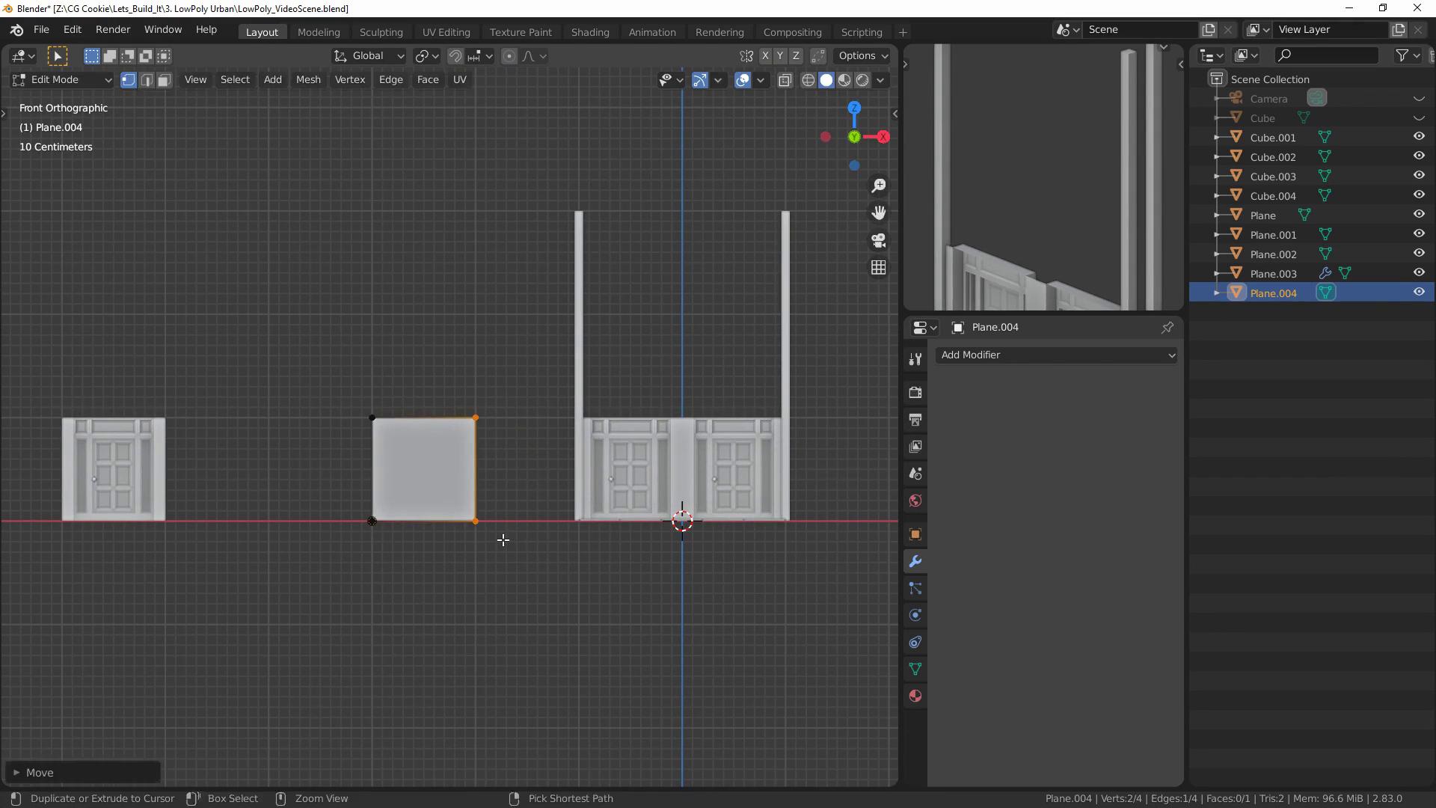
- Place a linked copy of the square panel above the left doorway
key("shift+d")
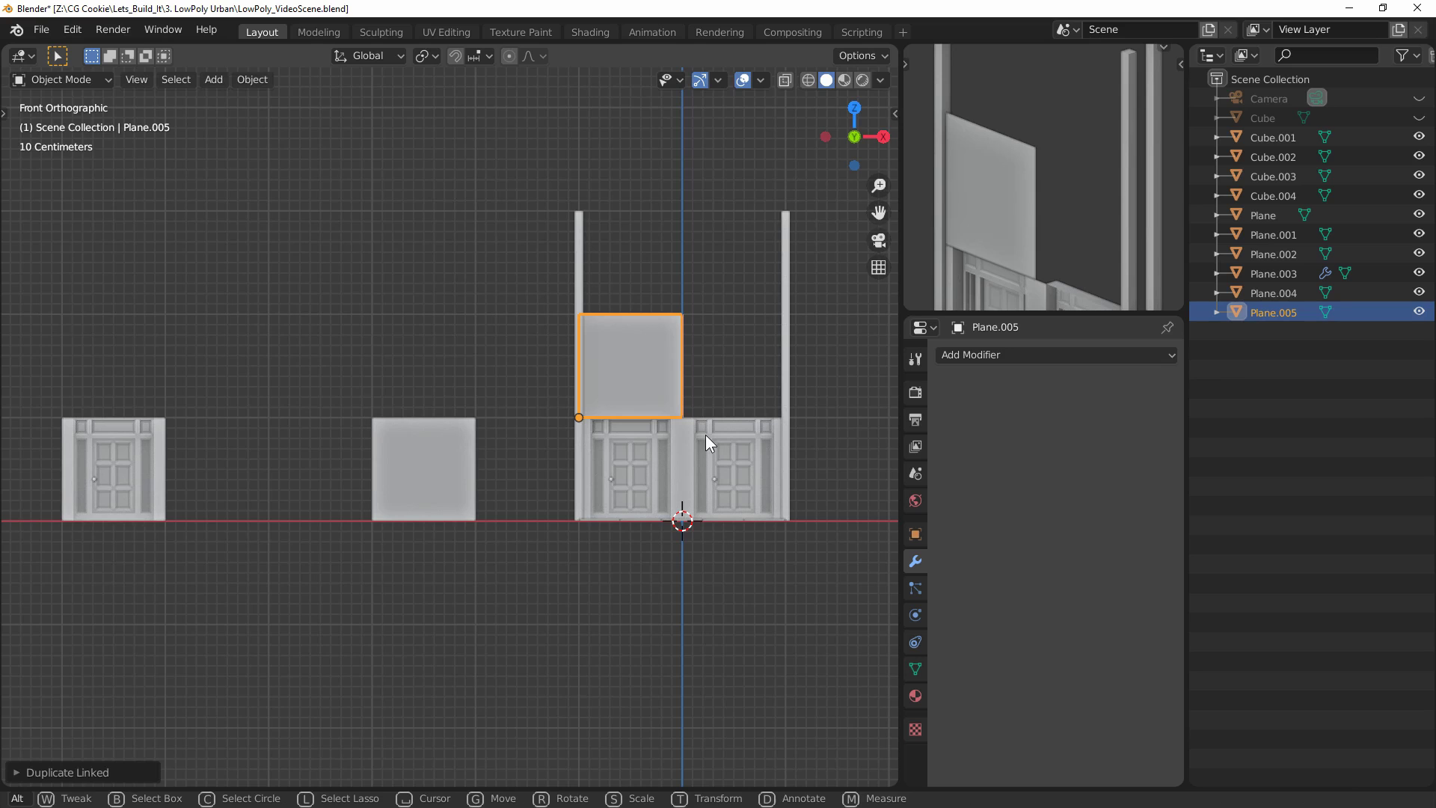
key("KP_Decimal")
key("alt+a")
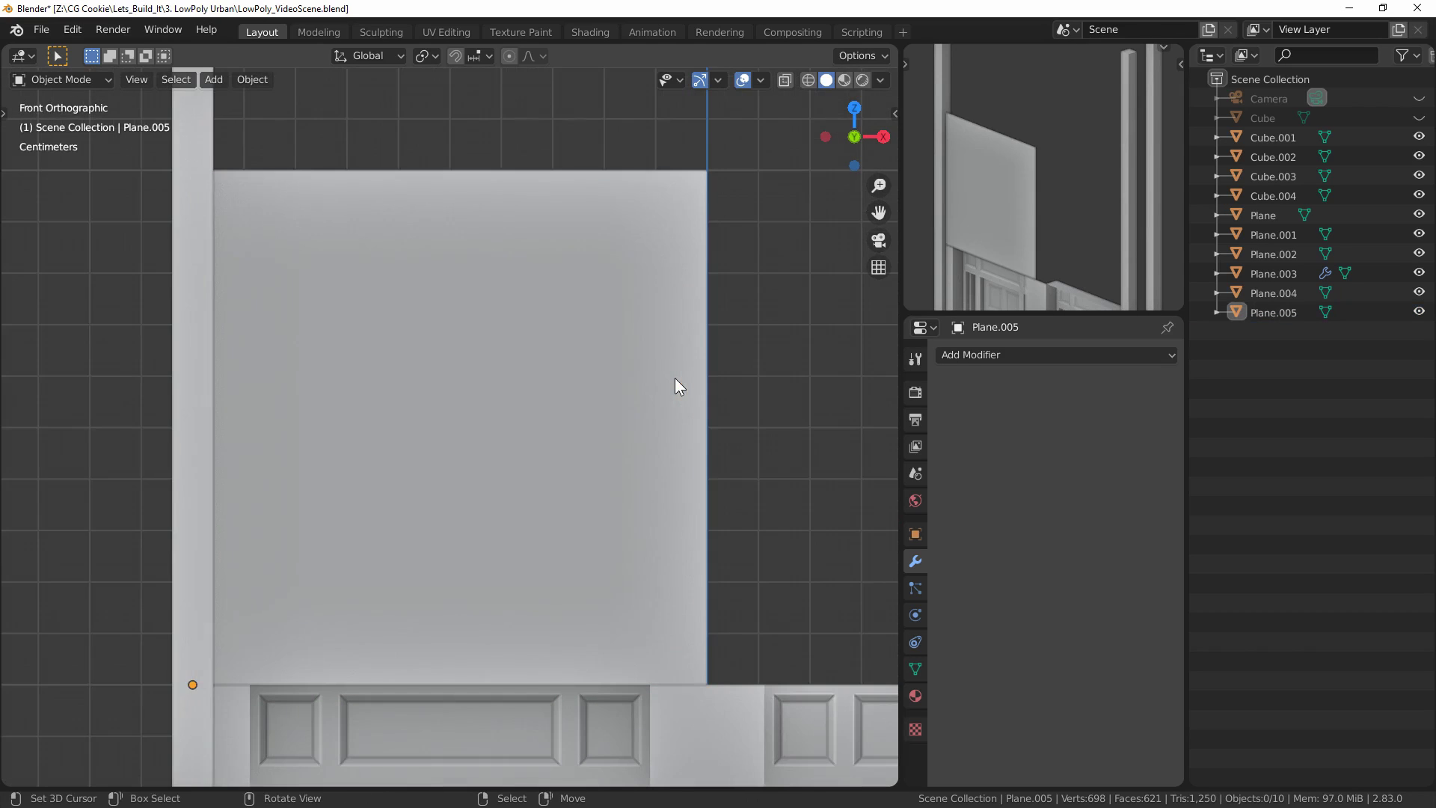
middle_click_drag(675, 379, 443, 361)
scroll(208, 585, "down", 2)
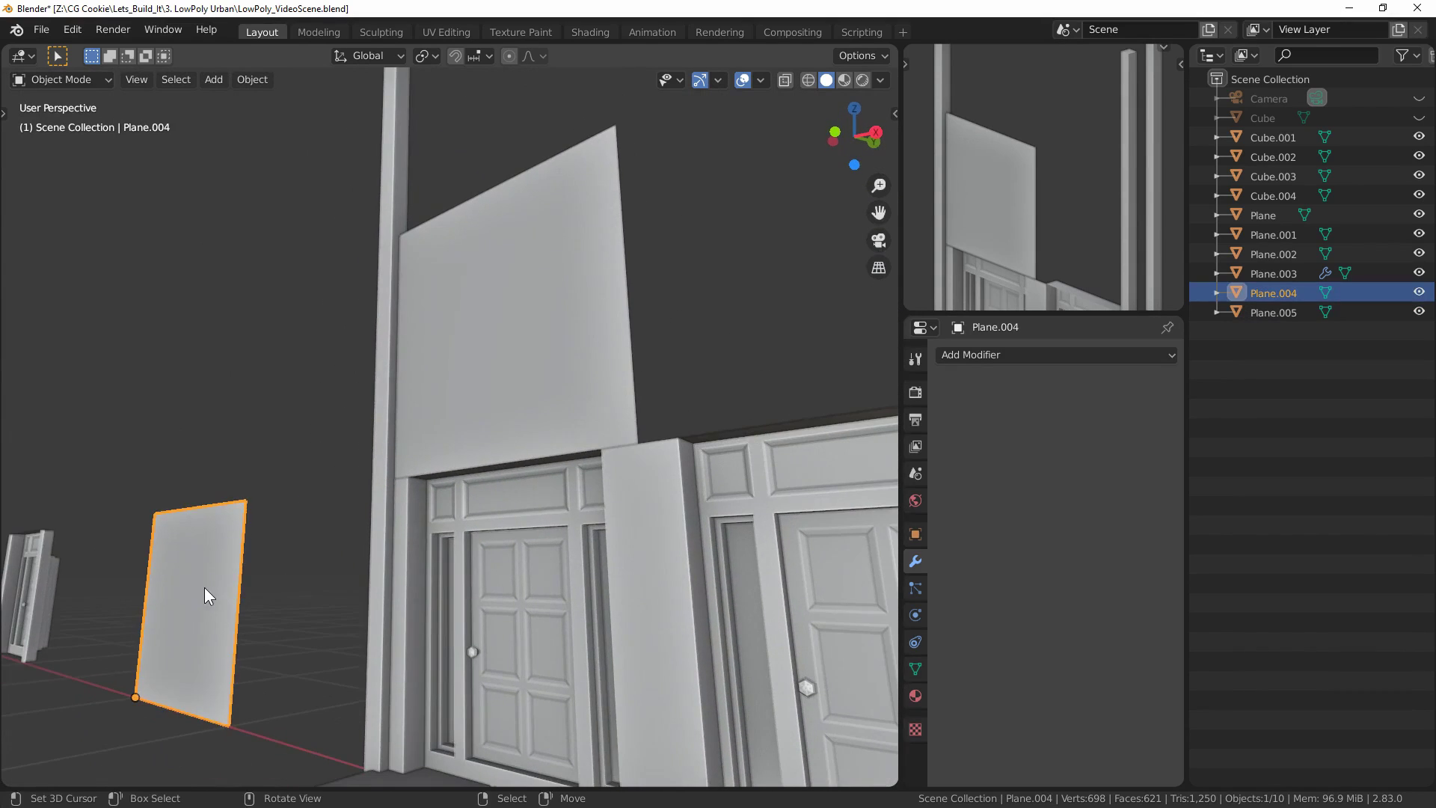
key("KP_Decimal")
key("KP_1")
key("Tab")
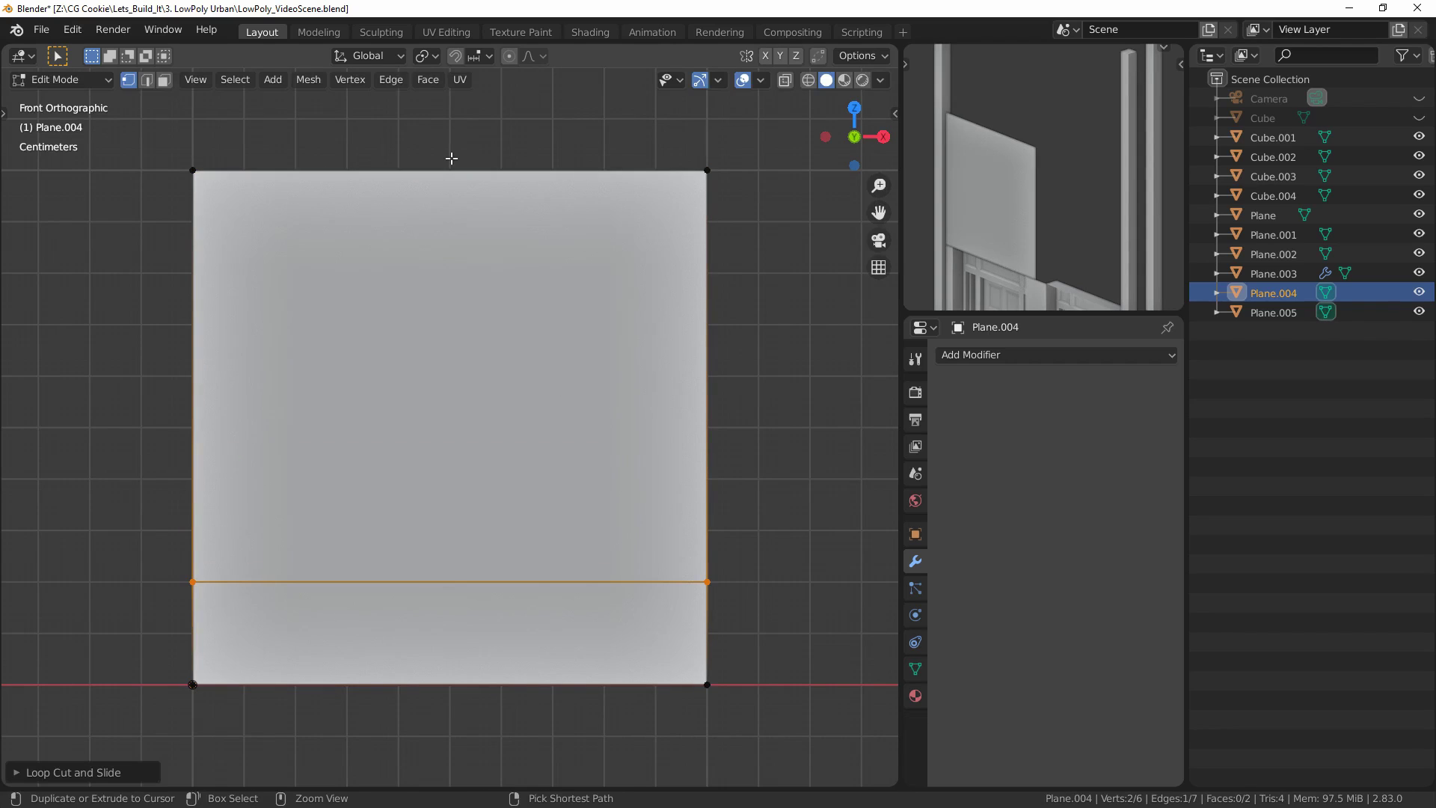
- Loop-cut the Plane.004 wall at mid-height and inset the left and right window faces
key("ctrl+r")
left_click(465, 307)
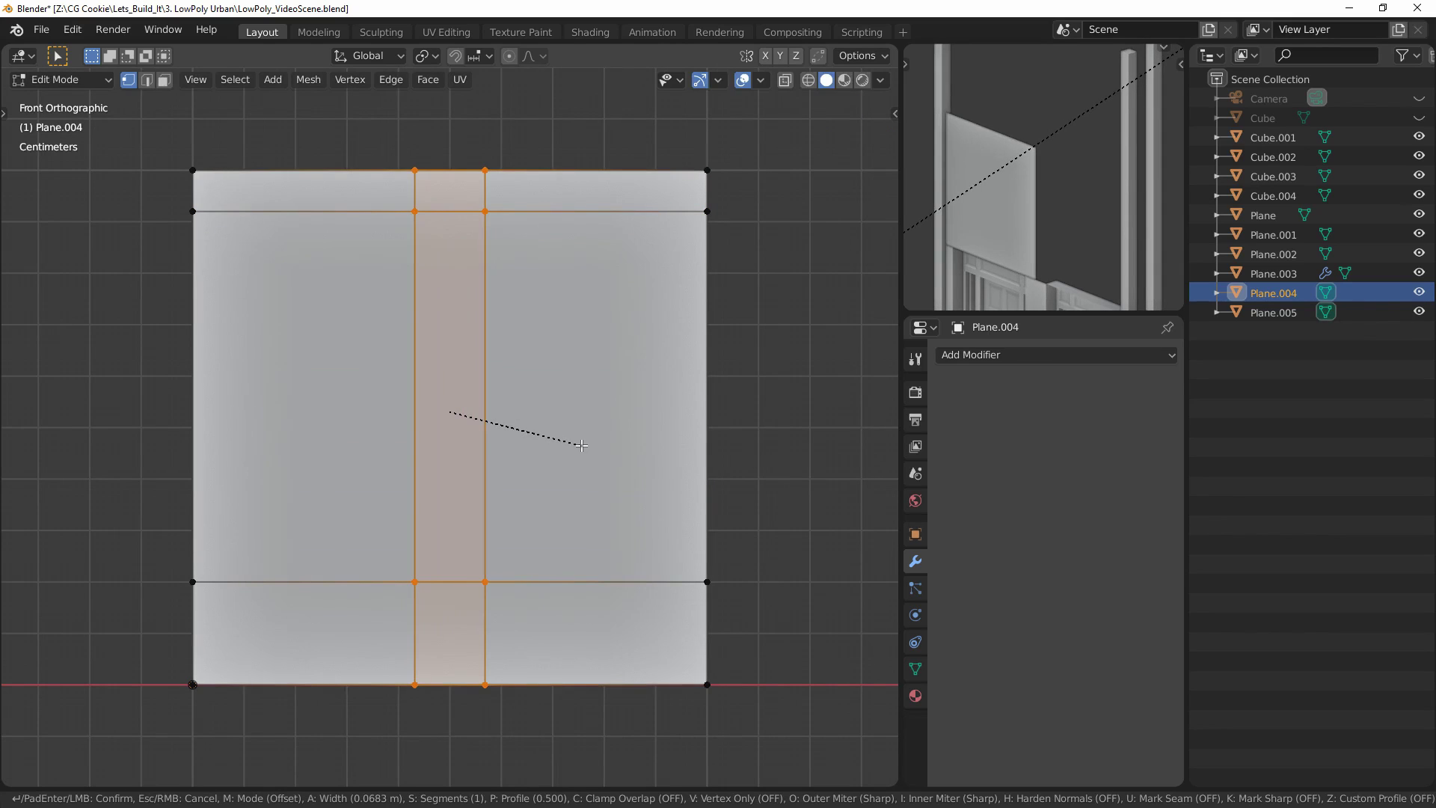
left_click(299, 397)
left_click(658, 382, "shift")
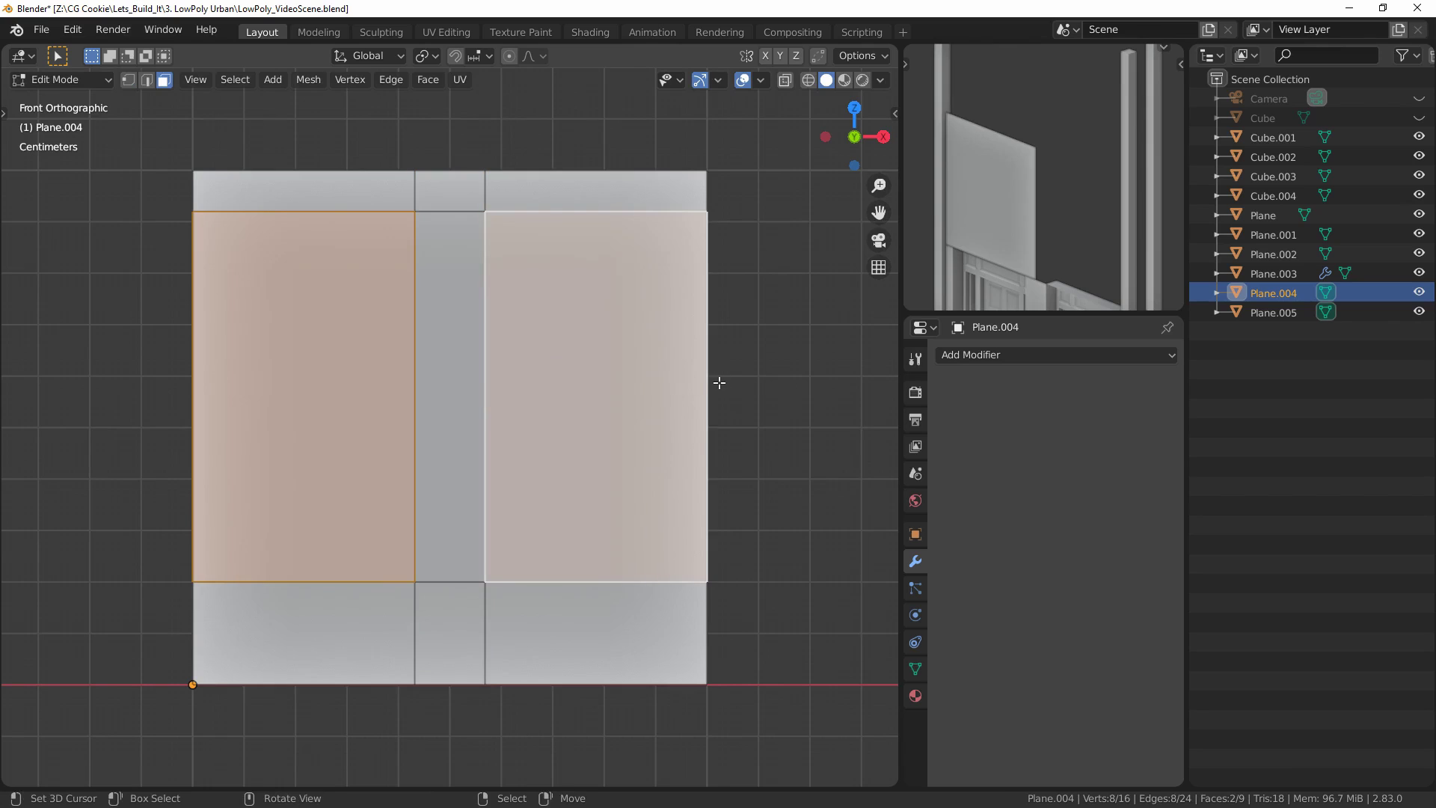
key("i")
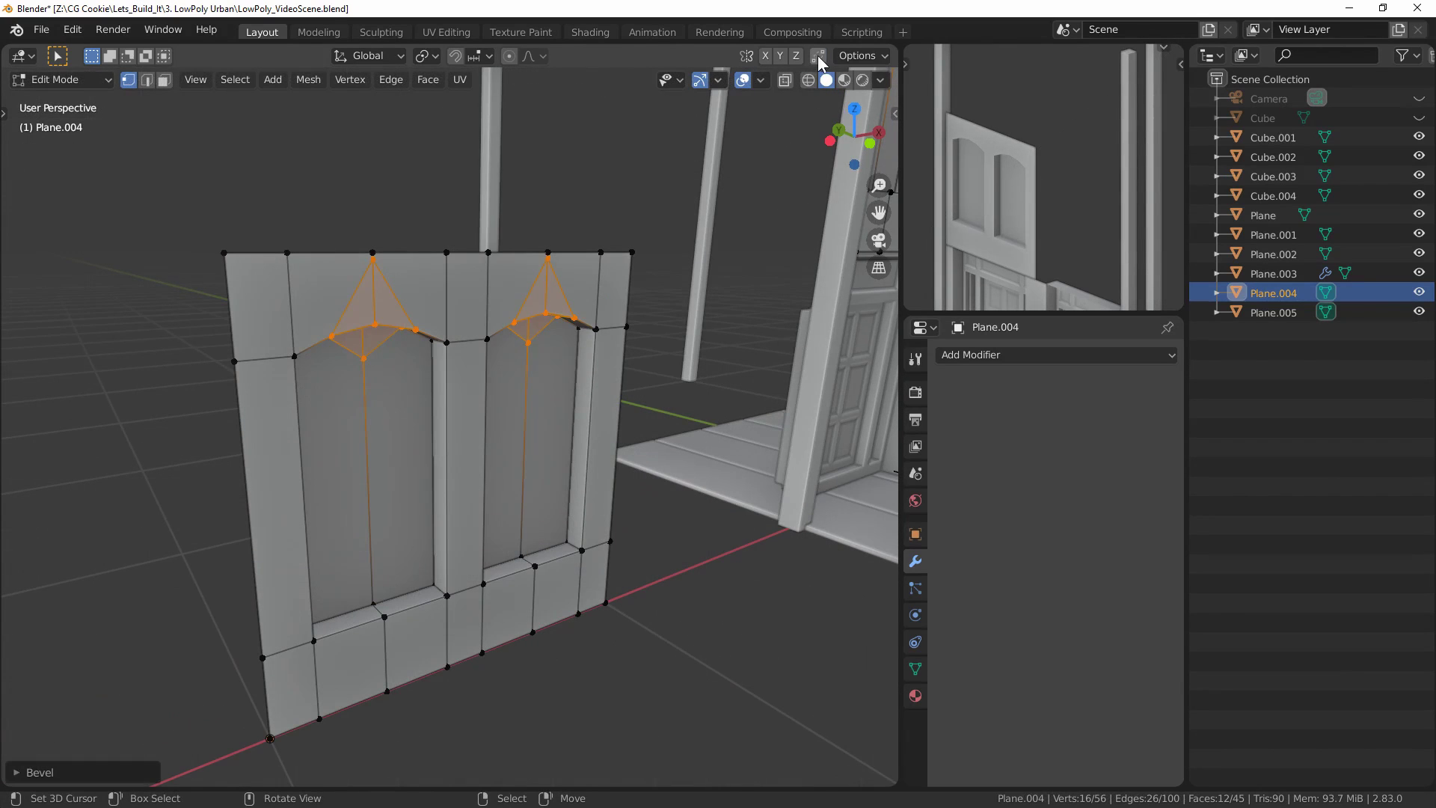
- Slide the arch tip vertices up to the top edge to form pointed window tops
key("g")
key("g")
left_click(545, 160)
middle_click_drag(456, 401, 432, 356)
scroll(431, 355, "up", 2)
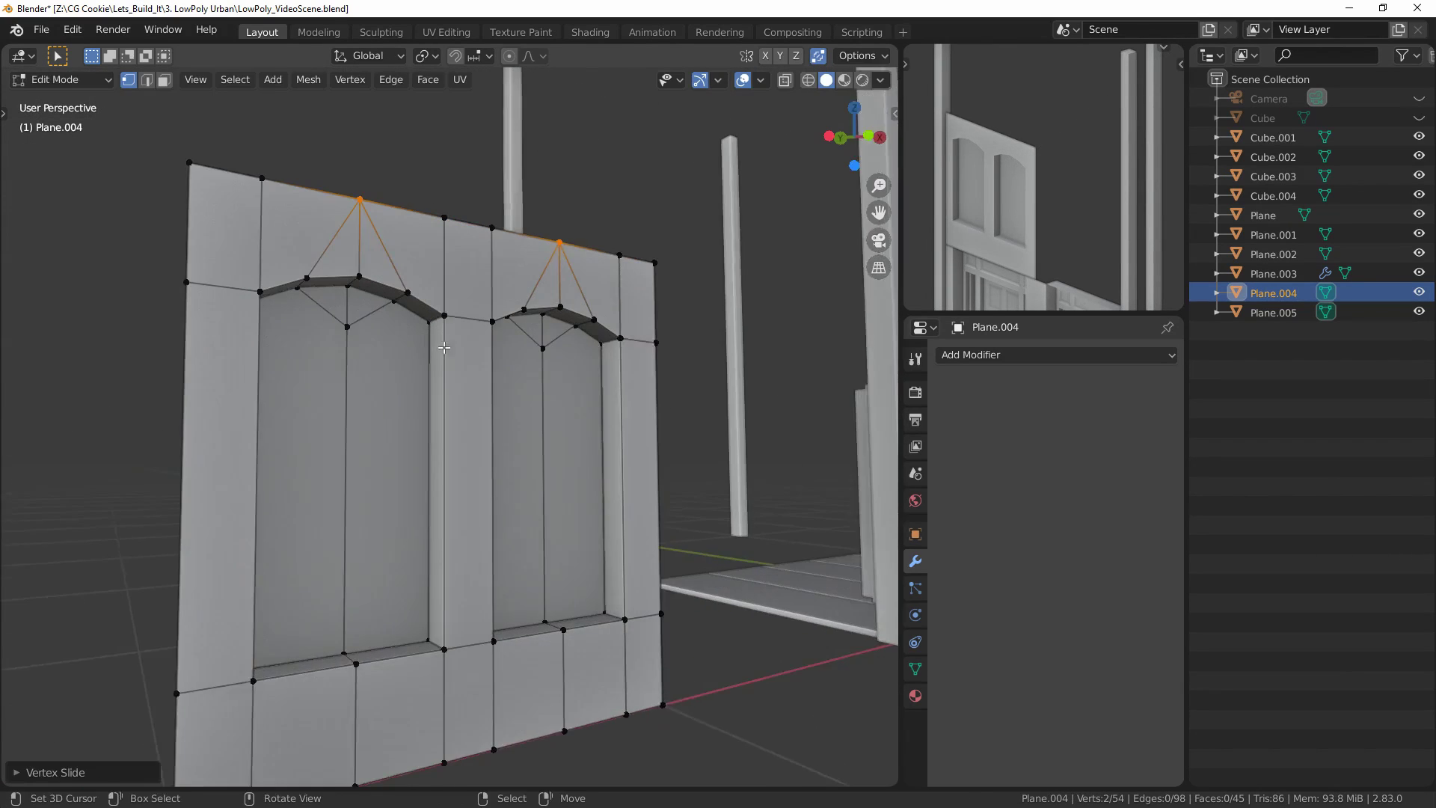
- Duplicate the inset window faces as separate trim pieces and shift them along X
key("Escape")
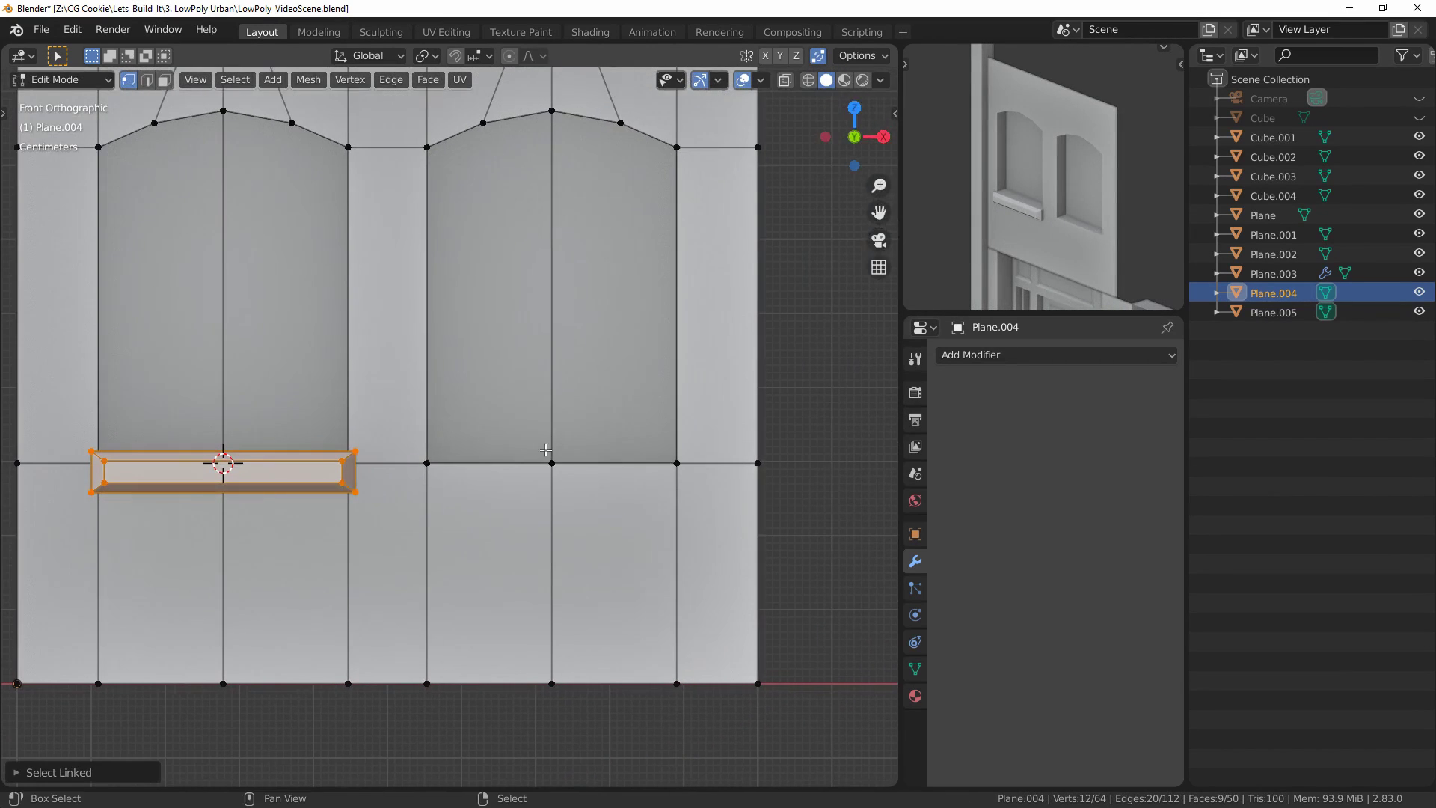
key("shift+d")
key("x")
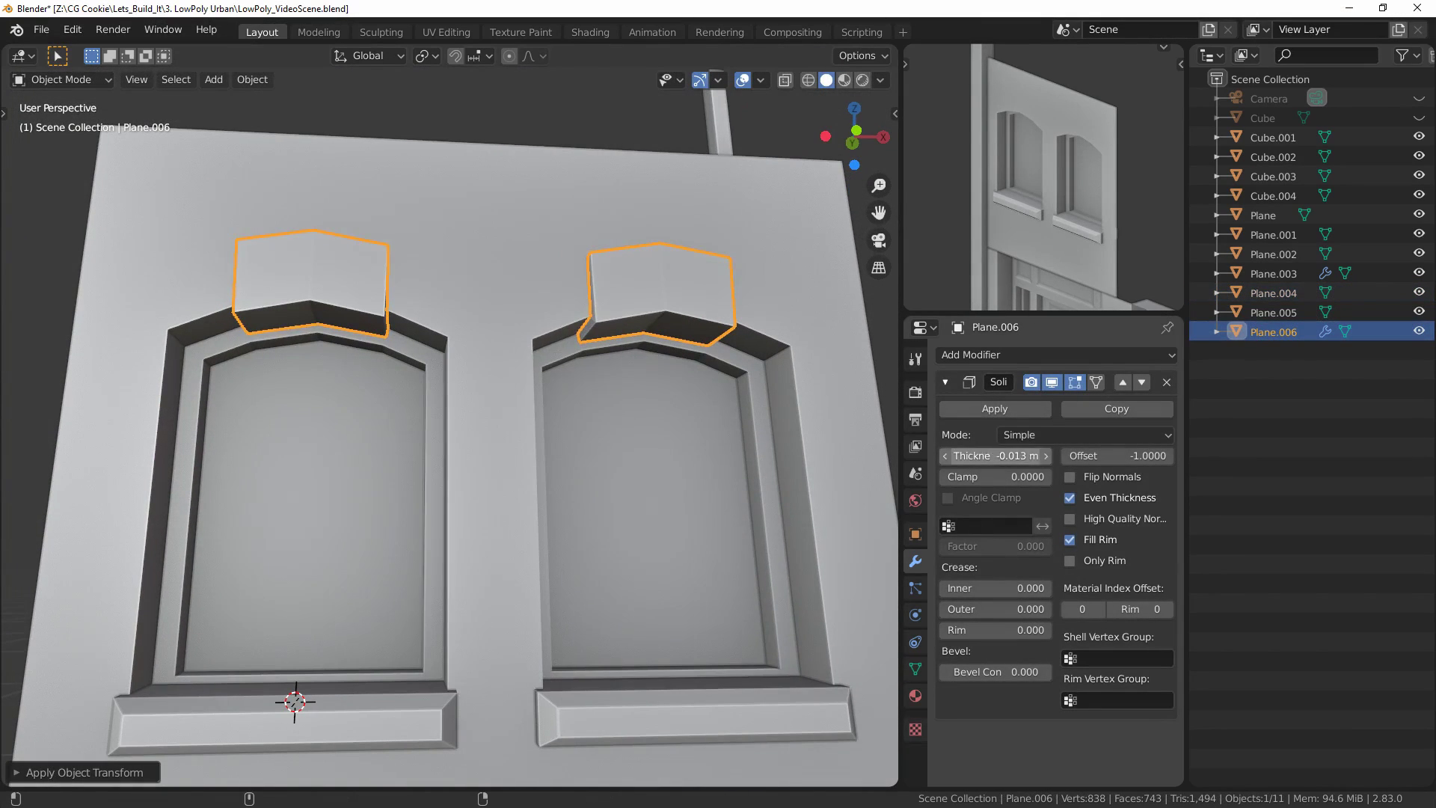
scroll(537, 451, "down", 3)
middle_click_drag(537, 450, 565, 486)
- Apply the Solidify modifier to trim Plane.006 and join it into the Plane.004 wall
key("alt+a")
left_click(982, 406)
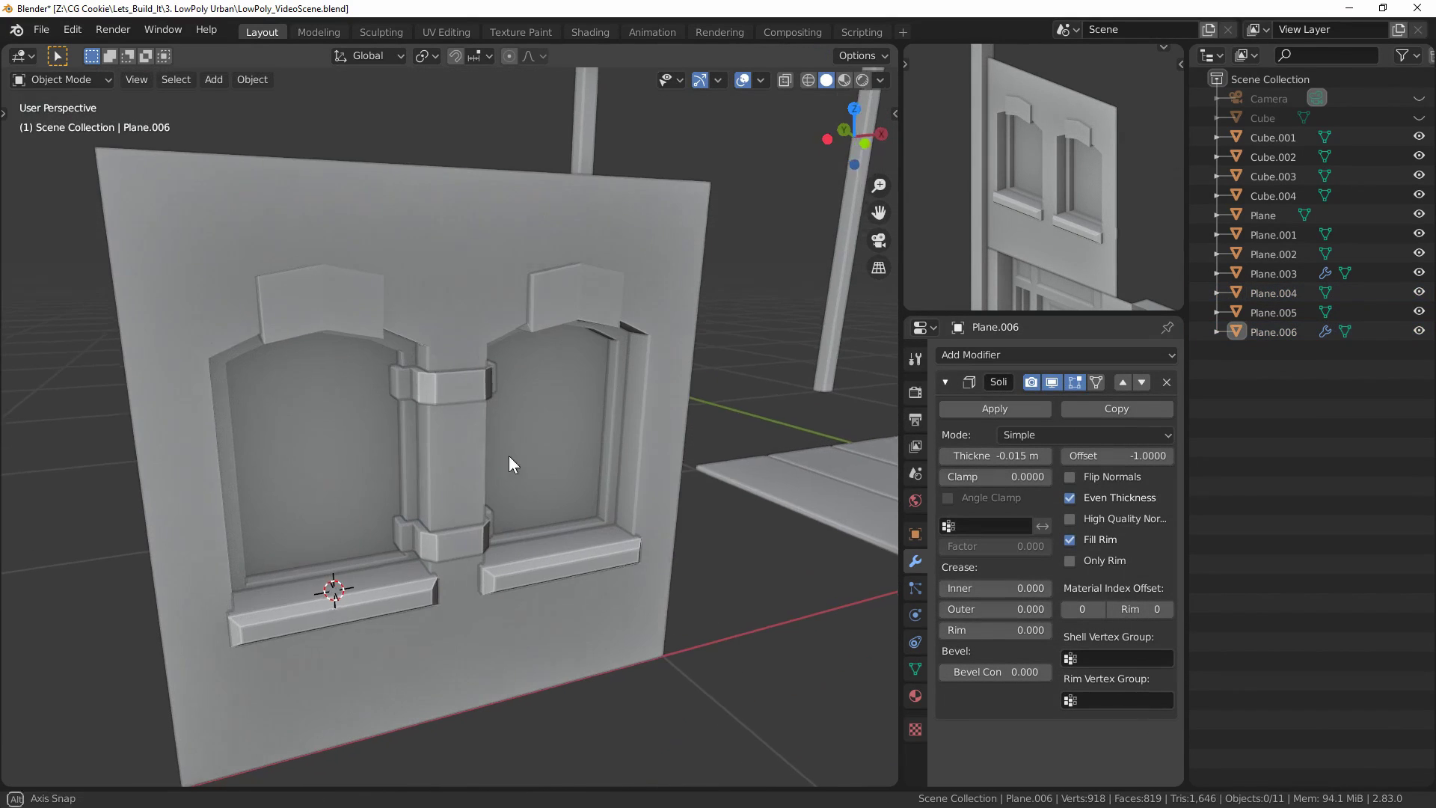
left_click(948, 410)
left_click(493, 383)
left_click(571, 406, "shift")
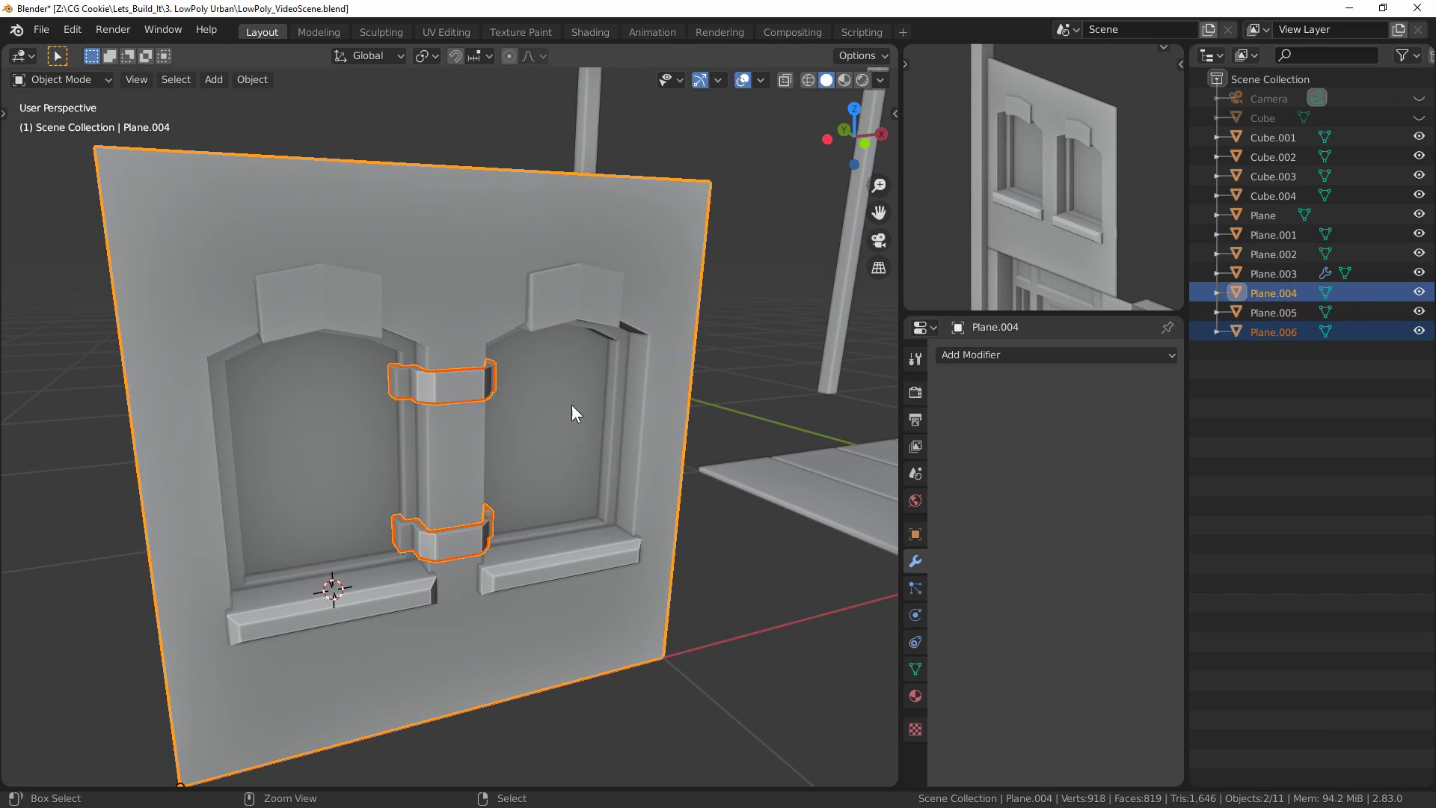
key("ctrl+j")
key("alt+a")
scroll(571, 406, "down", 4)
middle_click_drag(571, 406, 670, 401)
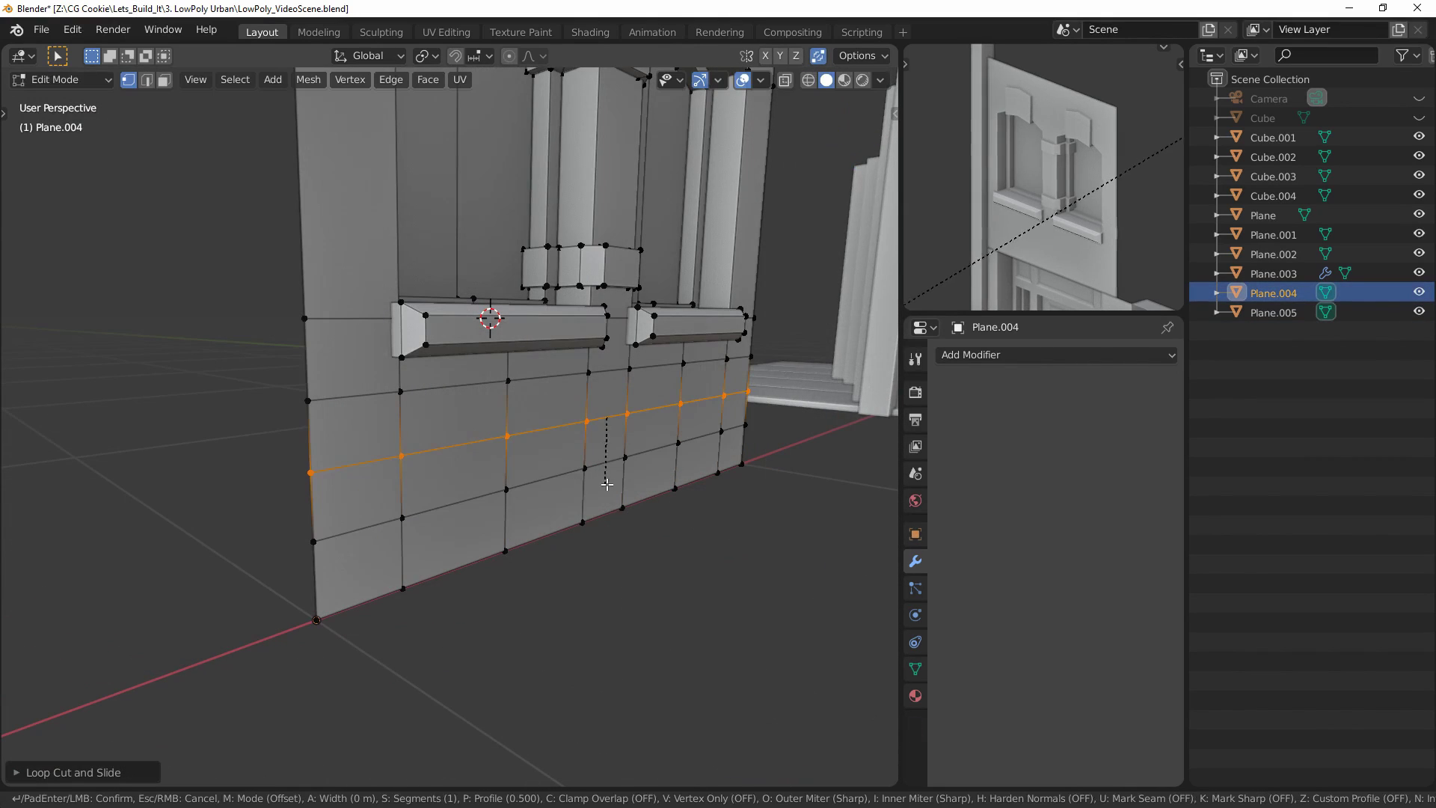
- Push the base face loop outward along Y and inset it into recessed panels
key("g")
key("y")
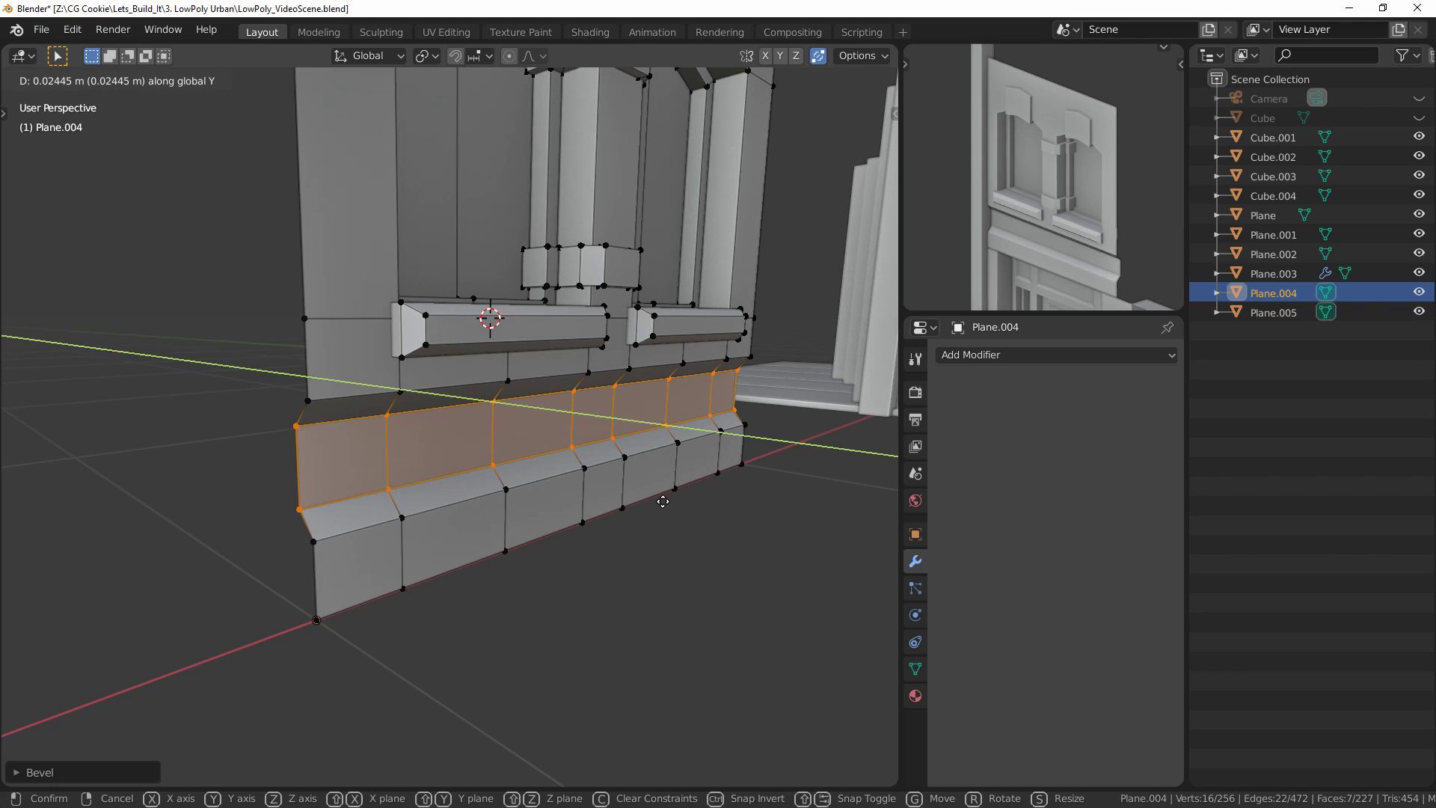
left_click(661, 500)
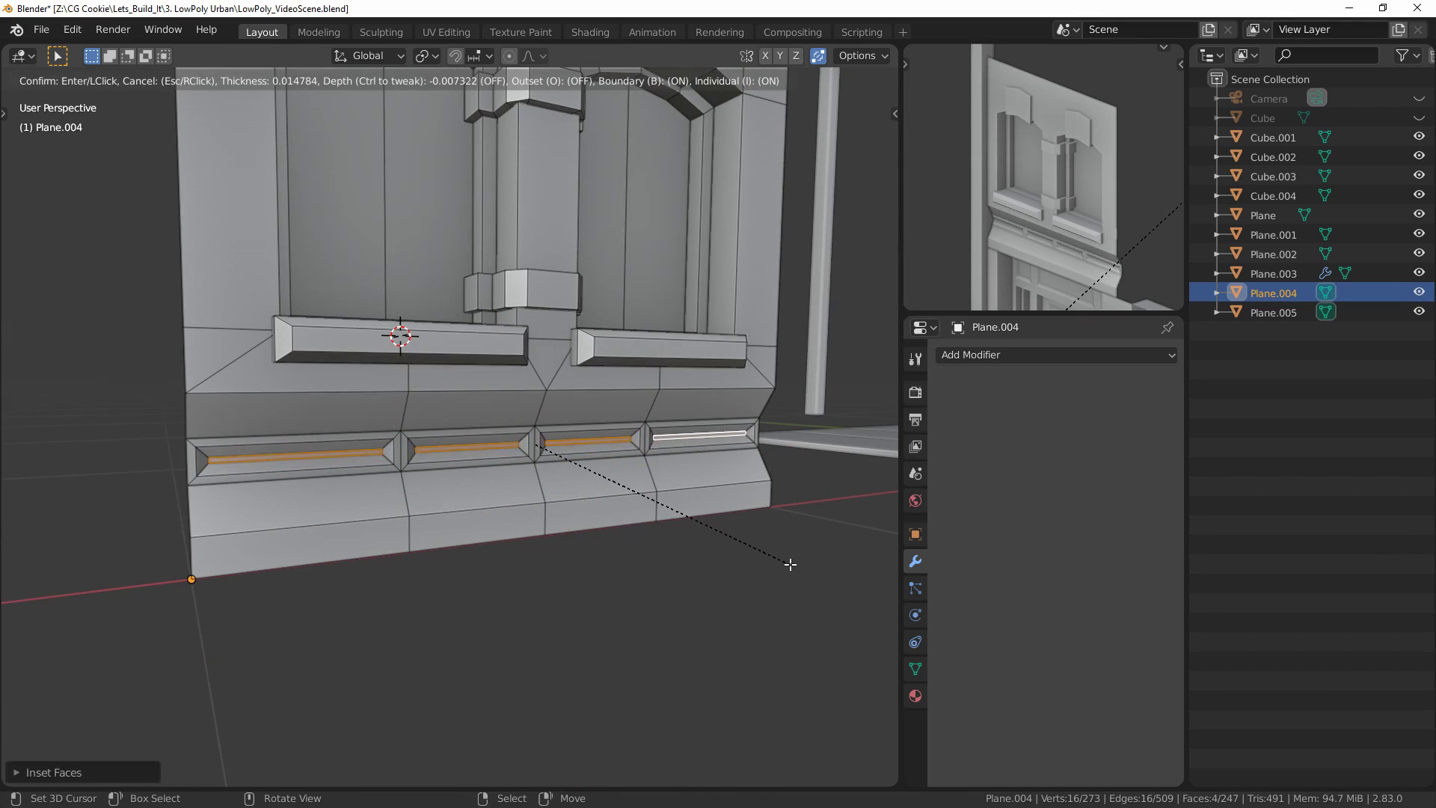
left_click(804, 563)
key("alt+a")
key("Tab")
scroll(740, 543, "down", 4)
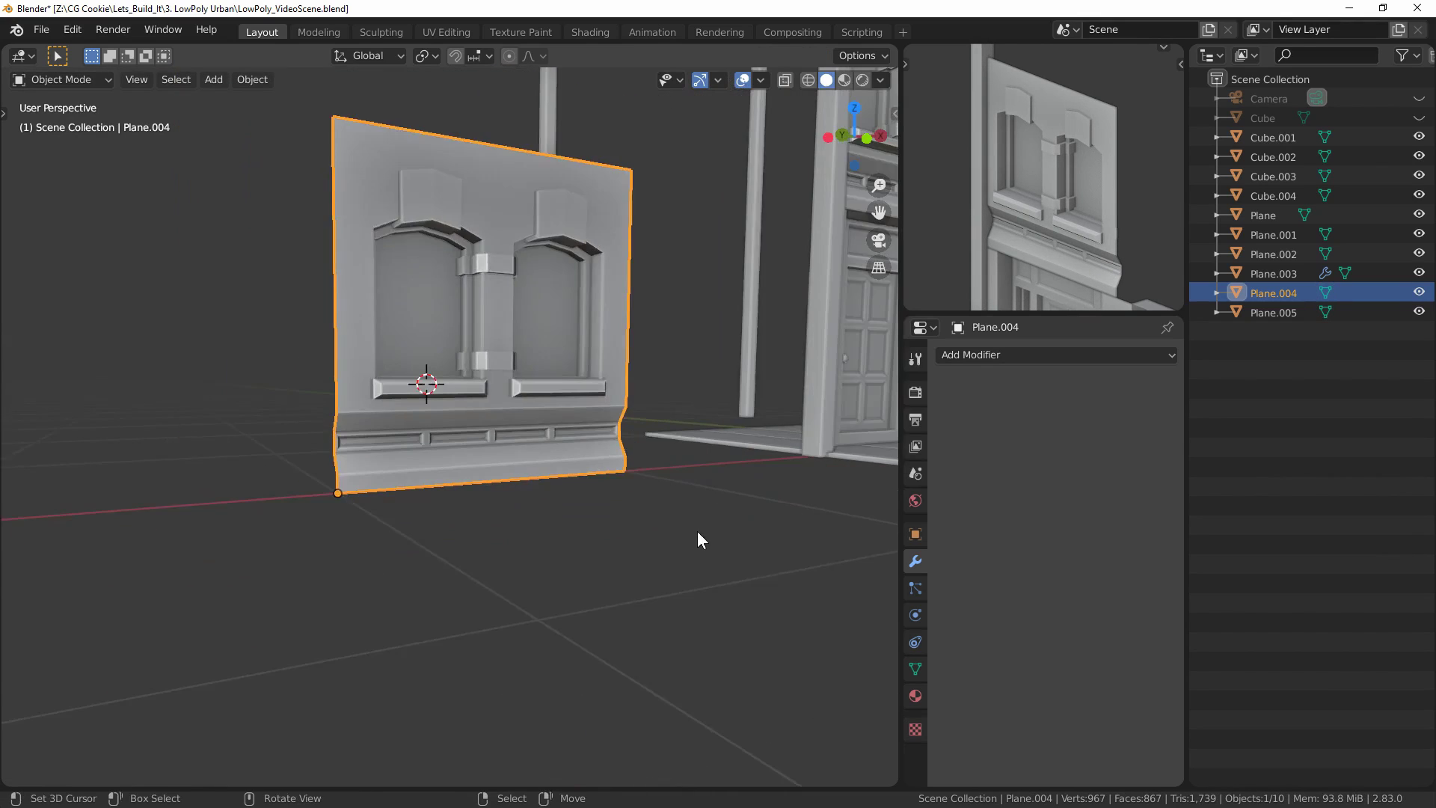
middle_click_drag(697, 531, 688, 486)
middle_click_drag(688, 486, 517, 469, "shift")
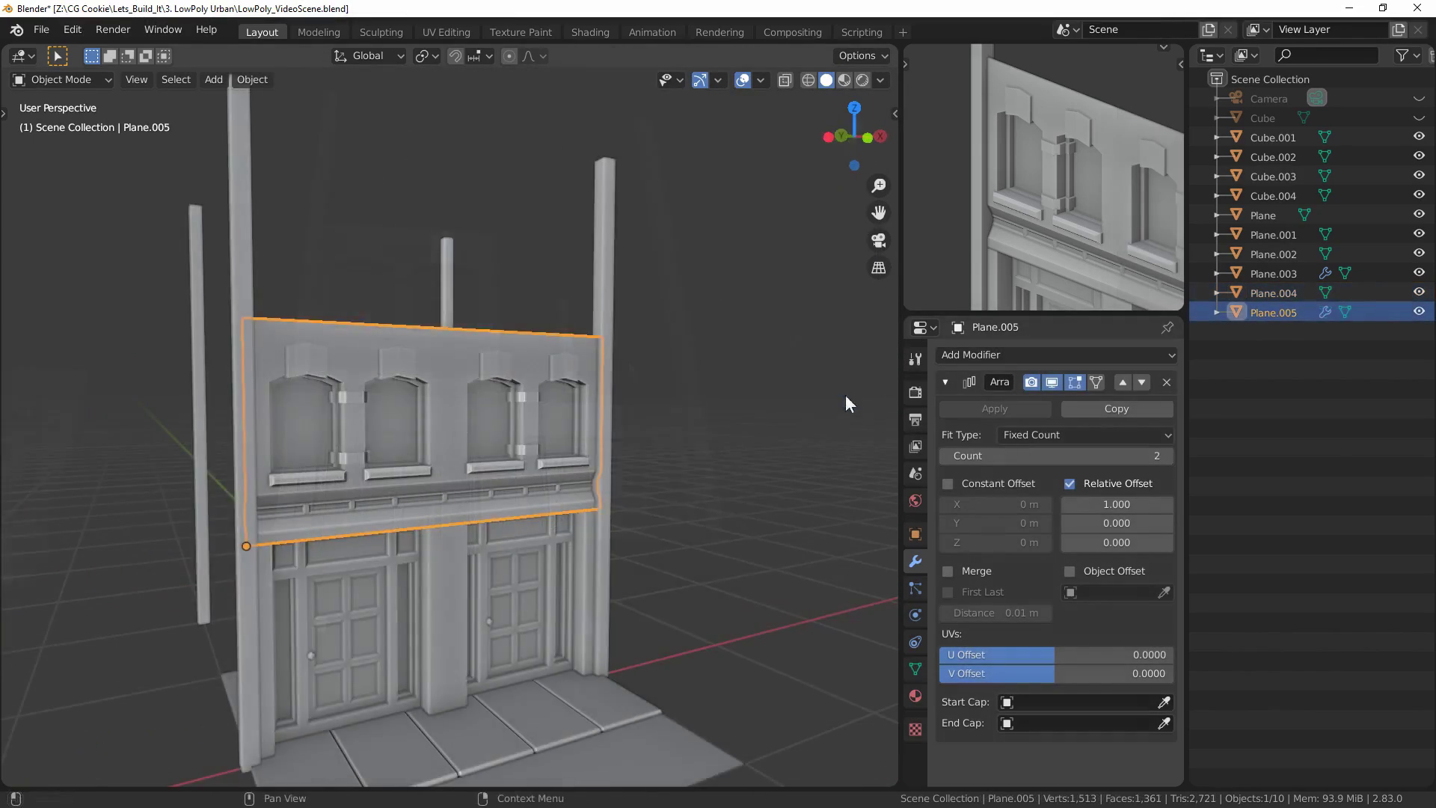
- Add an Array modifier to the Plane.007 wall to repeat it for the upper floor
key("alt+a")
scroll(524, 561, "up", 4)
scroll(497, 463, "down", 4)
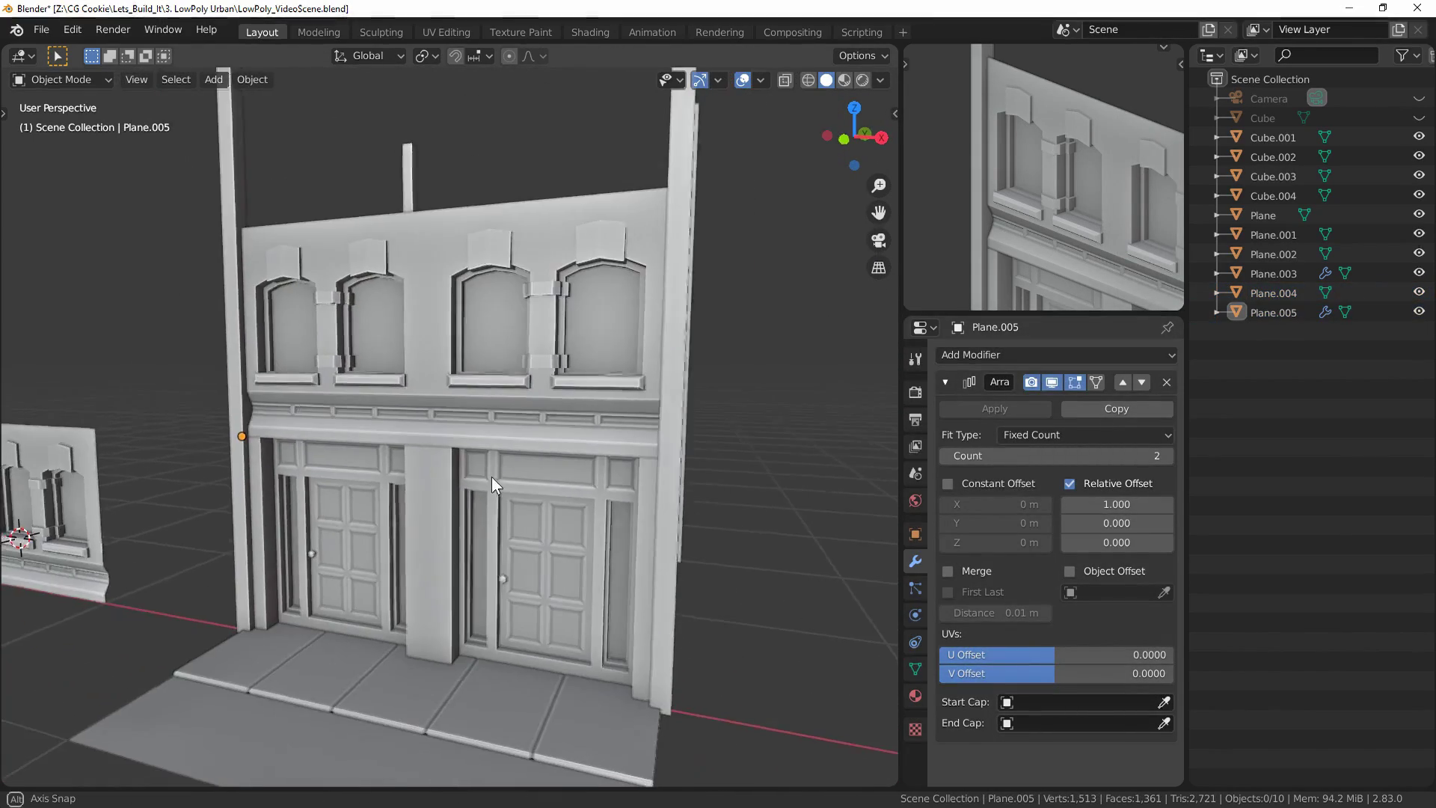
middle_click_drag(491, 477, 665, 430)
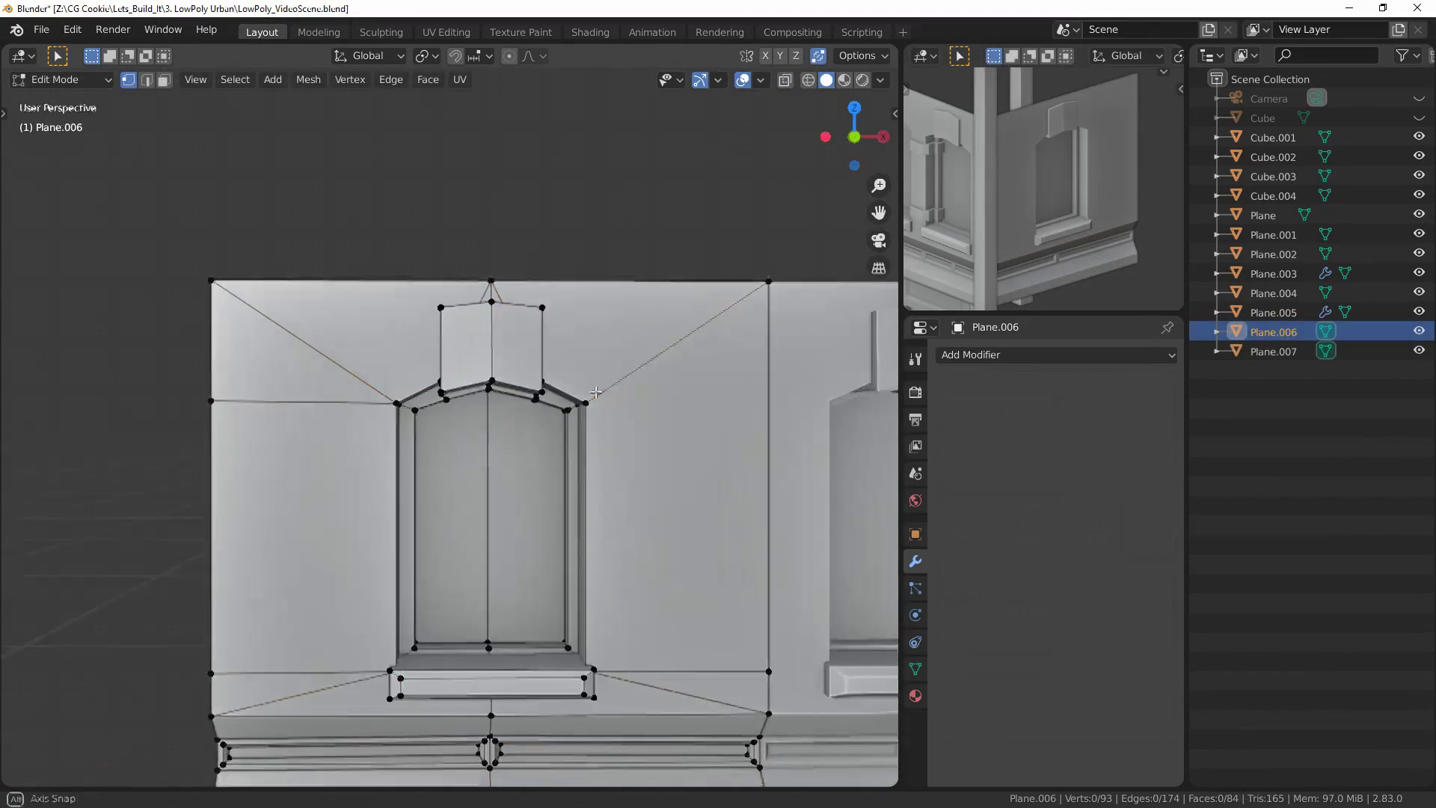
middle_click_drag(714, 437, 492, 388)
key("Tab")
key("alt+a")
scroll(656, 435, "down", 4)
left_click(492, 387)
left_click(970, 356)
left_click(766, 395)
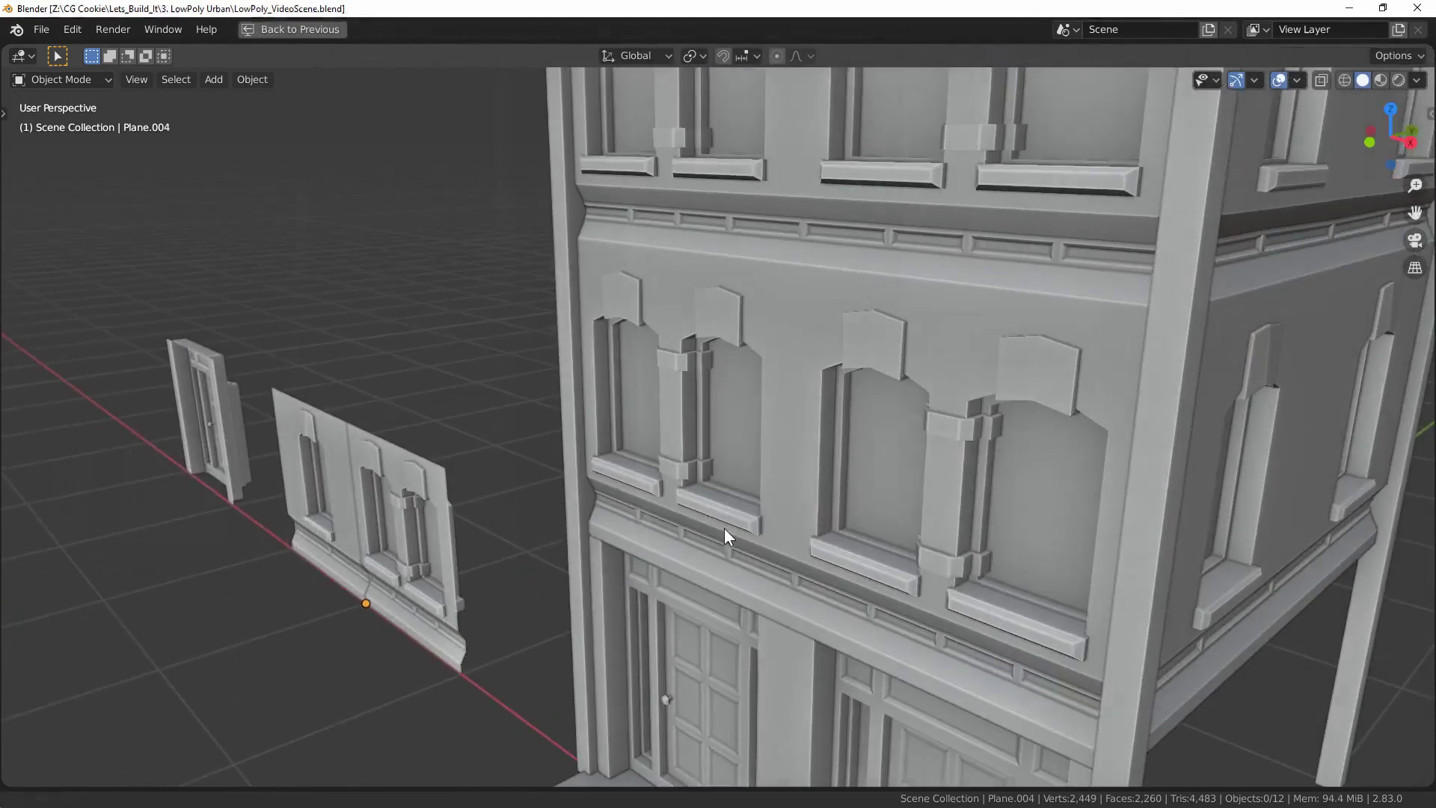
- Select the Plane.004 and Plane.006 wall pieces and move them along Z into place
mouse_move(724, 528)
middle_mouse_down()
mouse_move(674, 523)
mouse_move(706, 509)
middle_mouse_up()
middle_click_drag(382, 553, 563, 441)
right_click(563, 441)
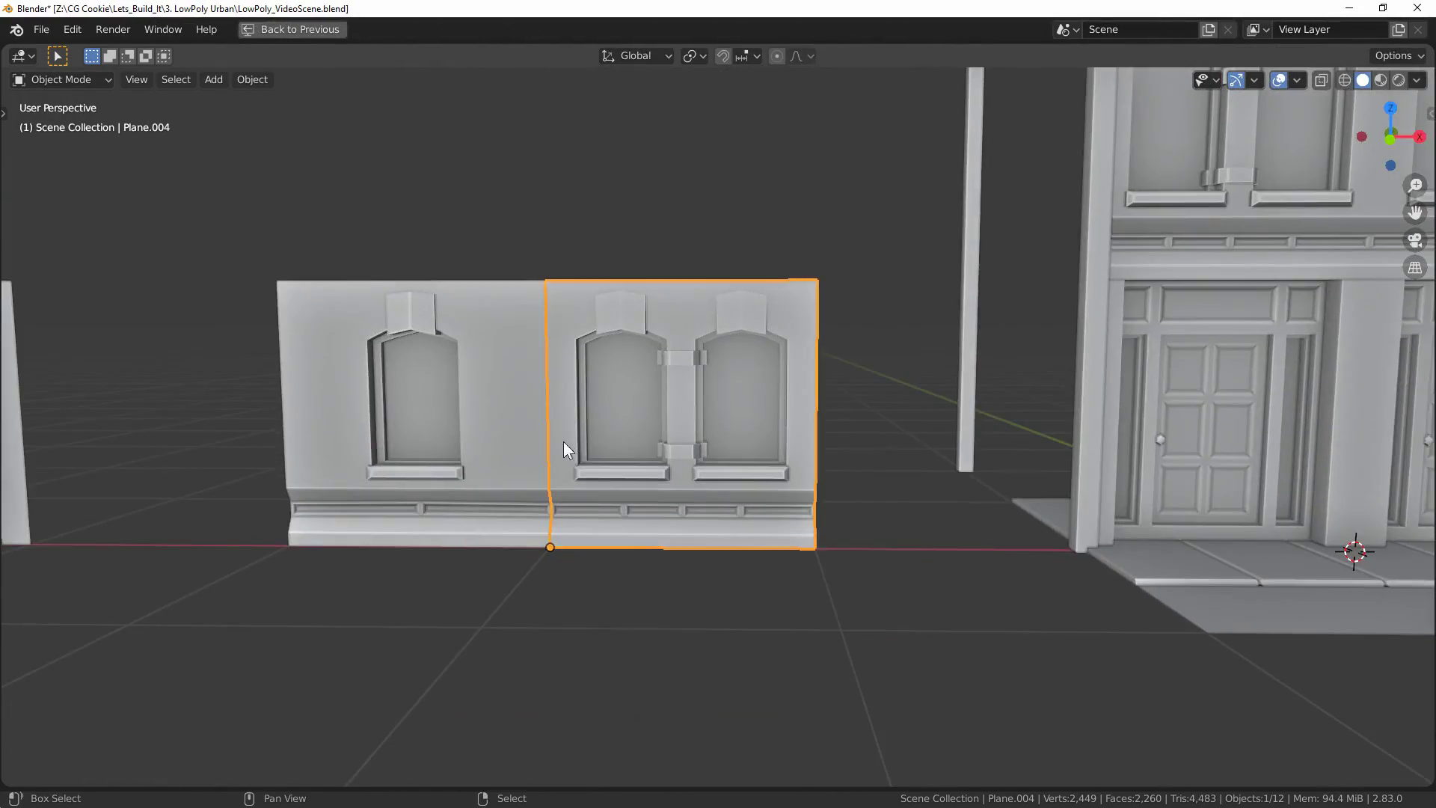
right_click(516, 432, "shift")
key("ctrl+space")
middle_click_drag(953, 269, 1045, 239)
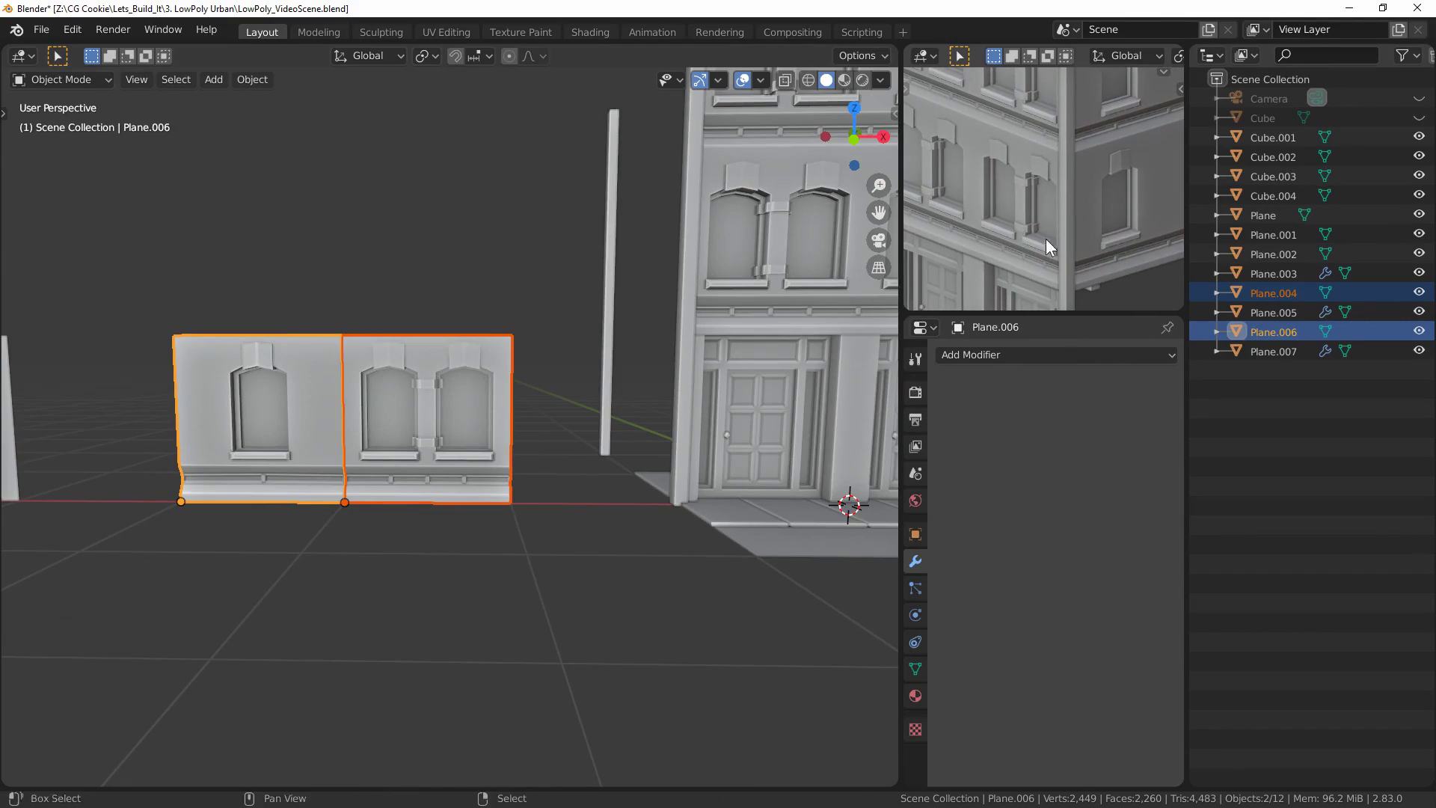
left_click(710, 447)
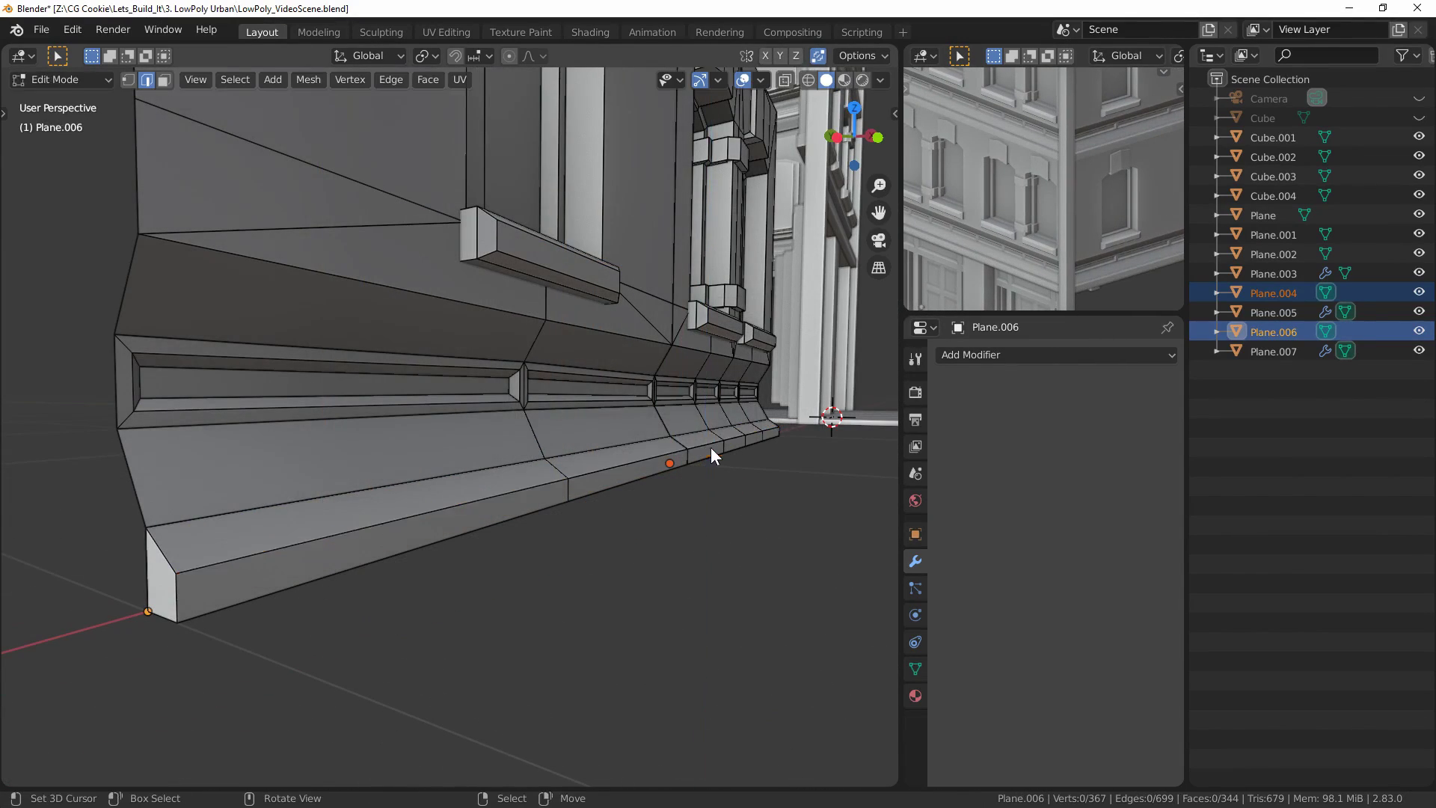
key("Tab")
key("alt+a")
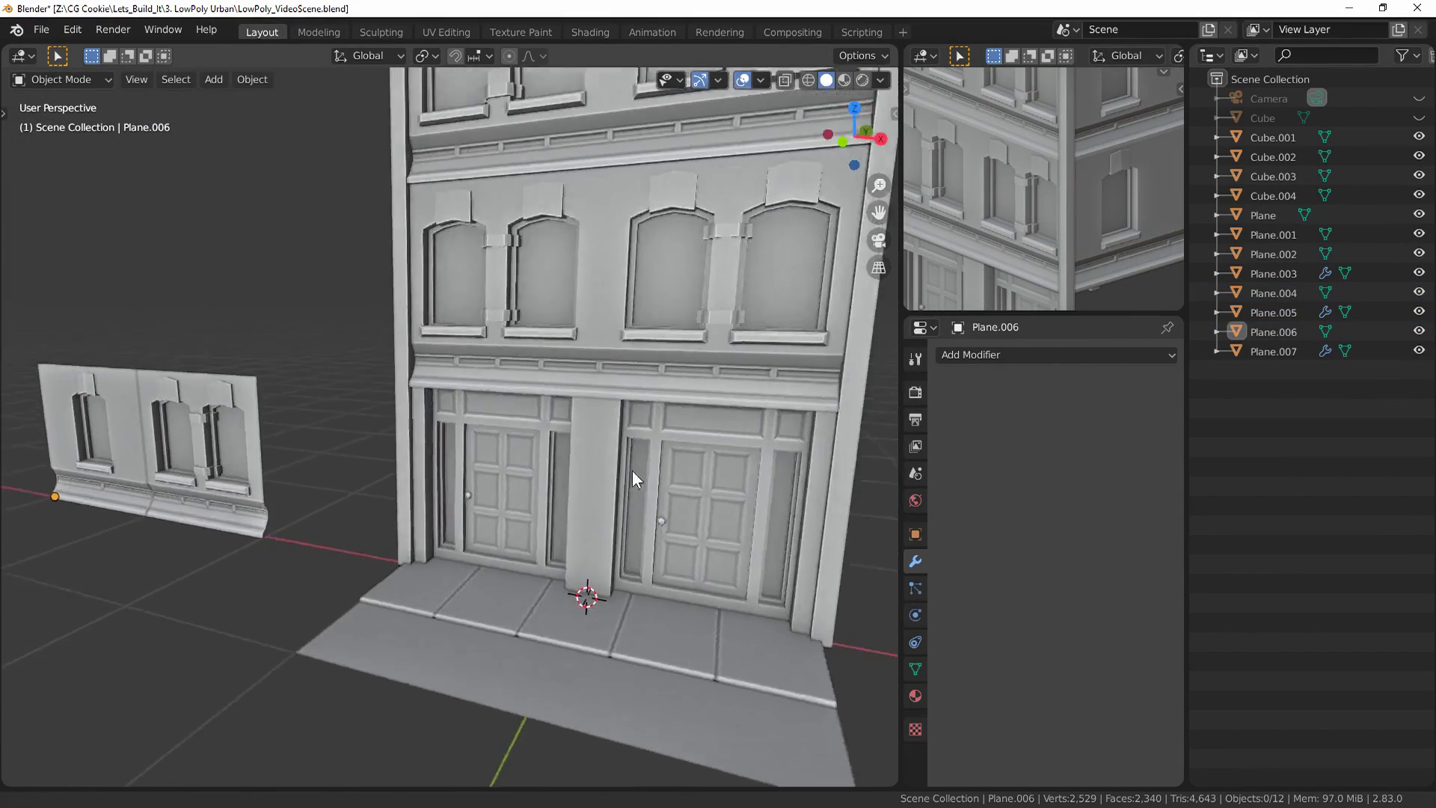
middle_click_drag(632, 469, 509, 492)
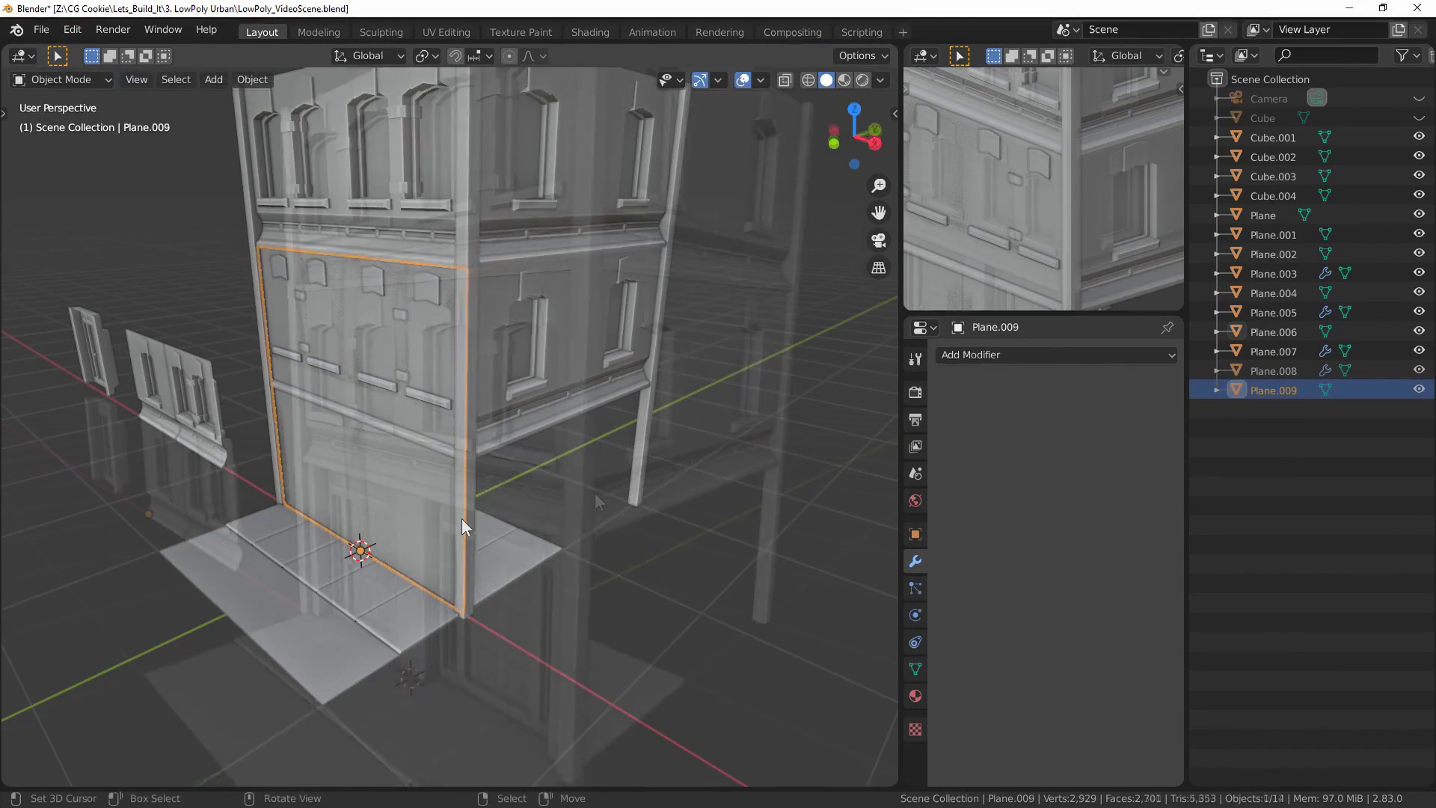
- Move Plane.009 to the building's side and rotate it 90° around Z
key("g")
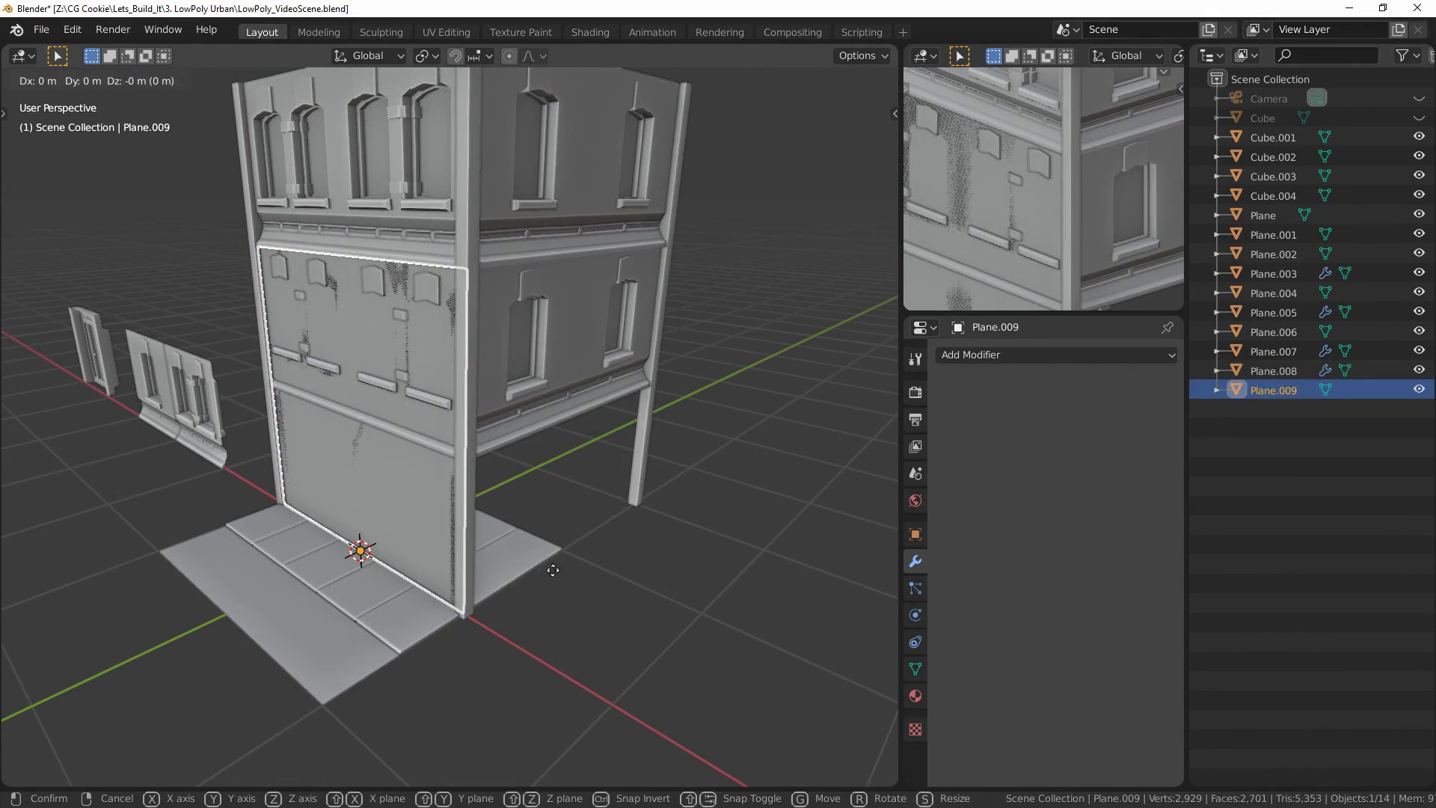
left_click(567, 581)
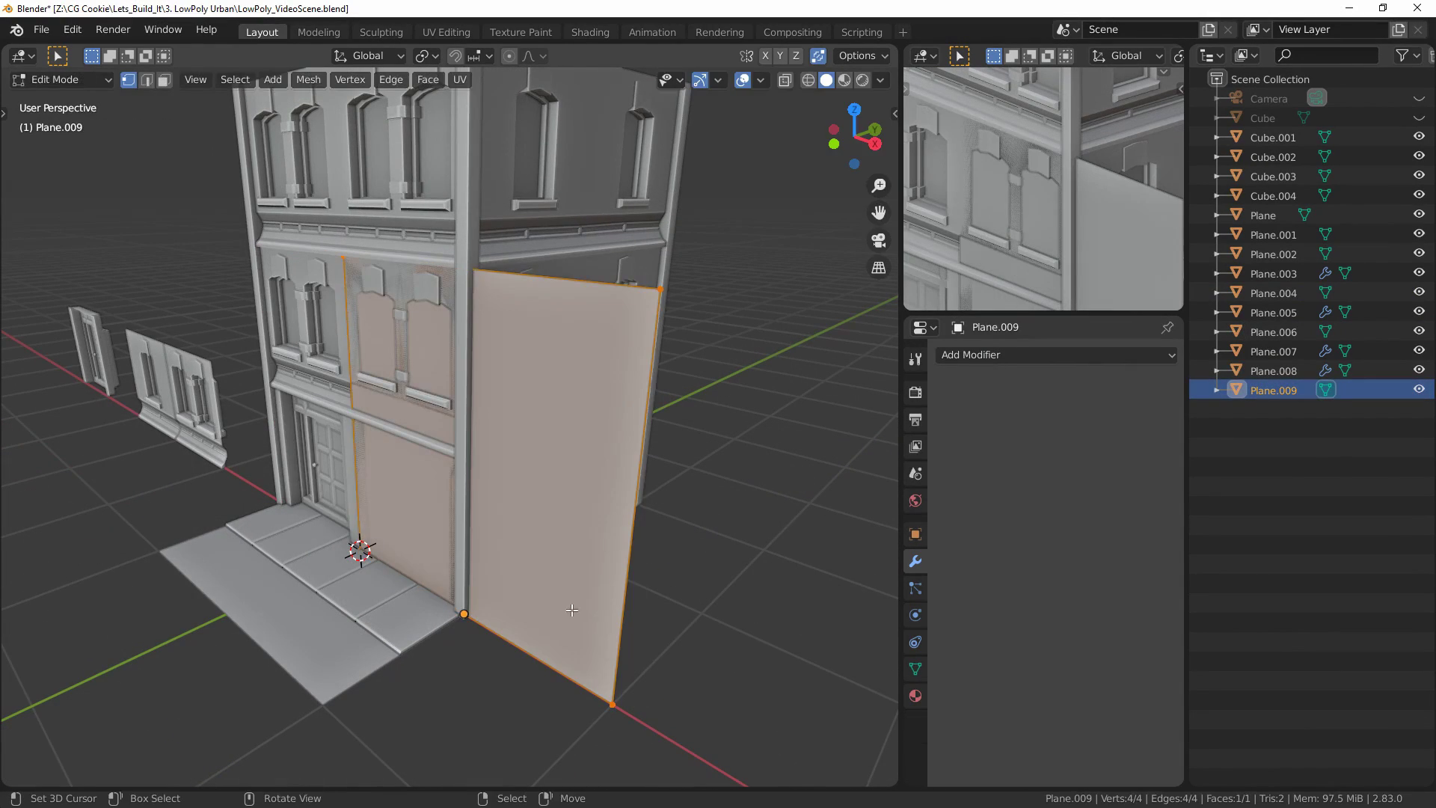
key("r")
key("z")
key("Return")
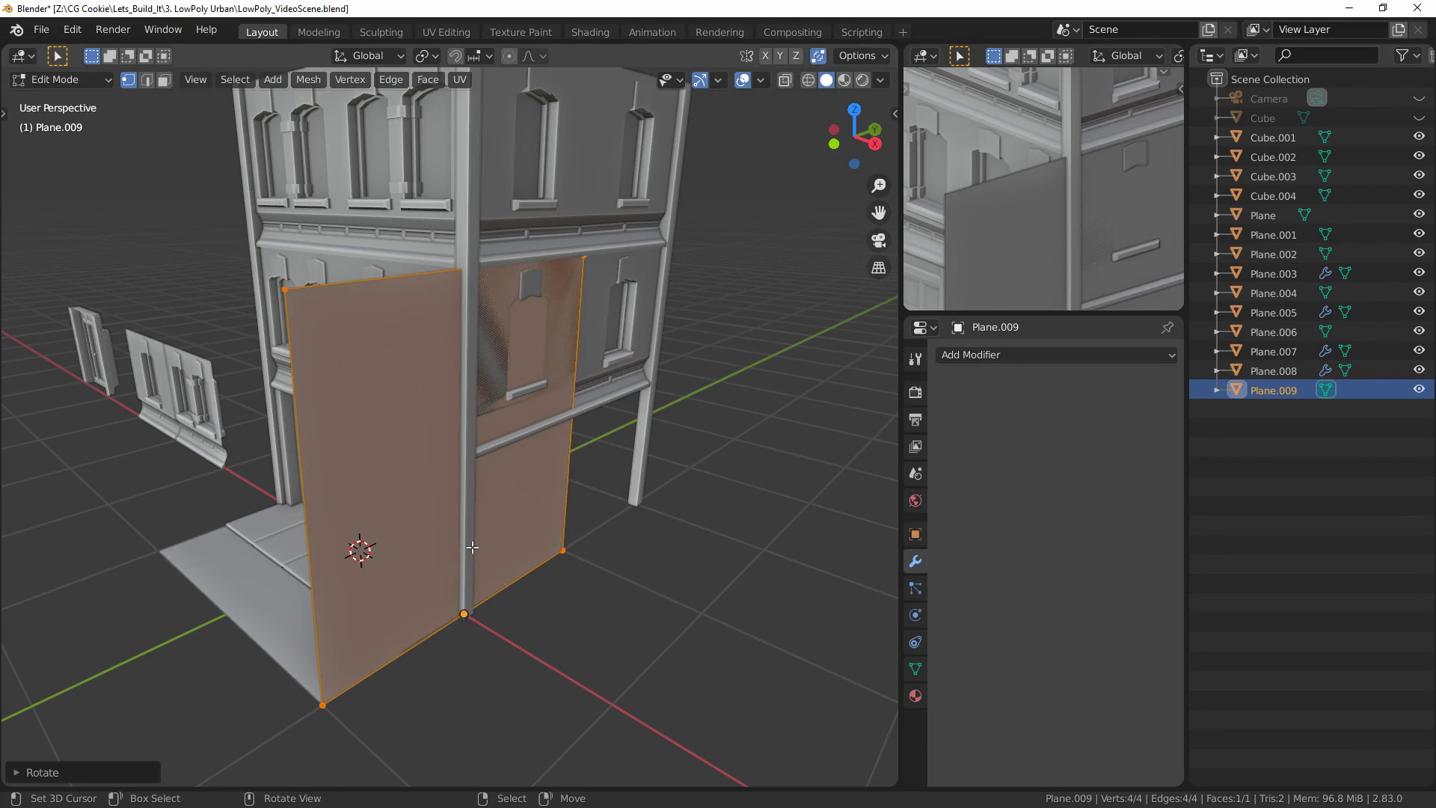
left_click(615, 481)
- Lower the panel's top edge along Z so it fits beneath the upper window floors
middle_click_drag(615, 481, 497, 448)
key("alt+z")
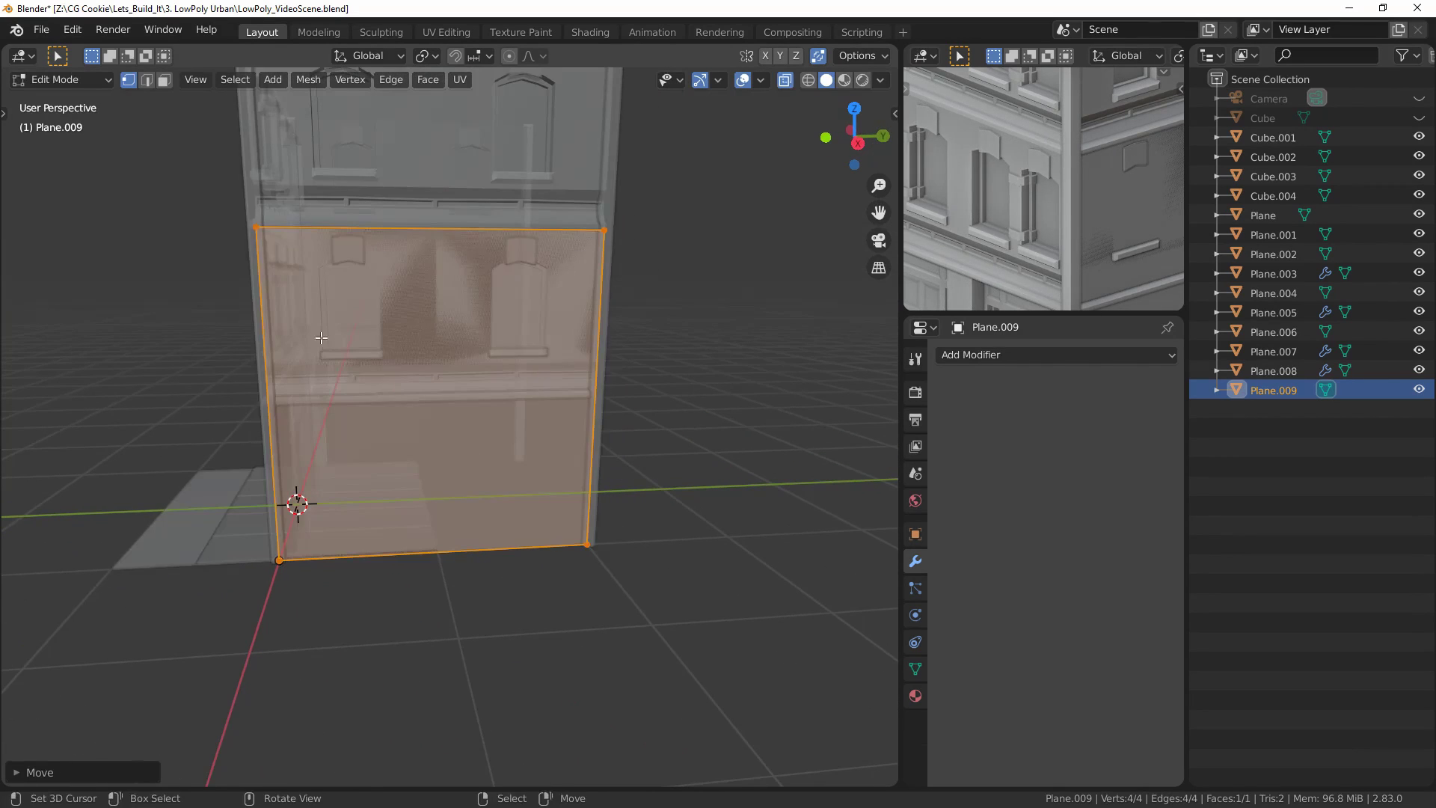
left_click_drag(205, 212, 755, 329)
key("g")
key("z")
left_click(593, 377)
key("alt+z")
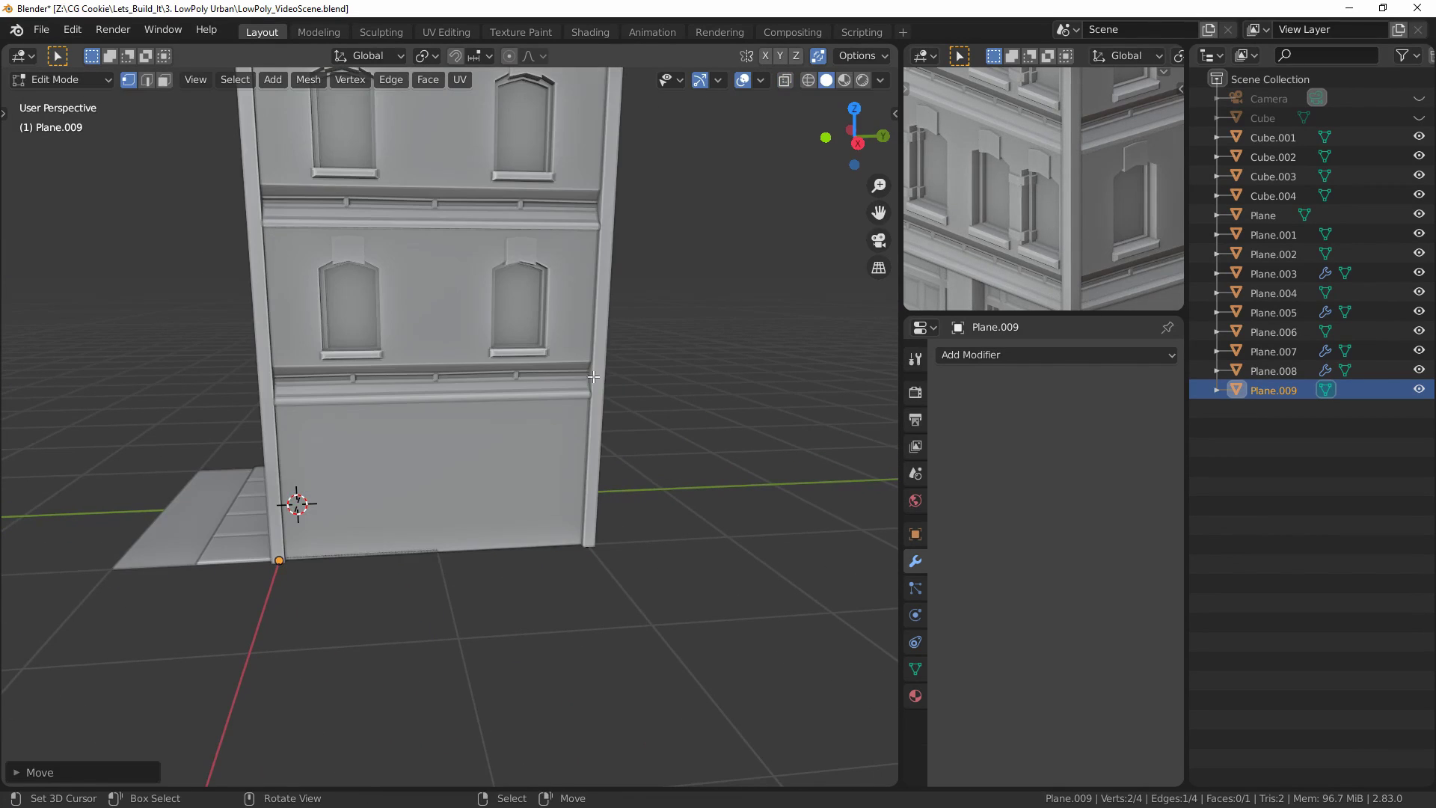
key("Tab")
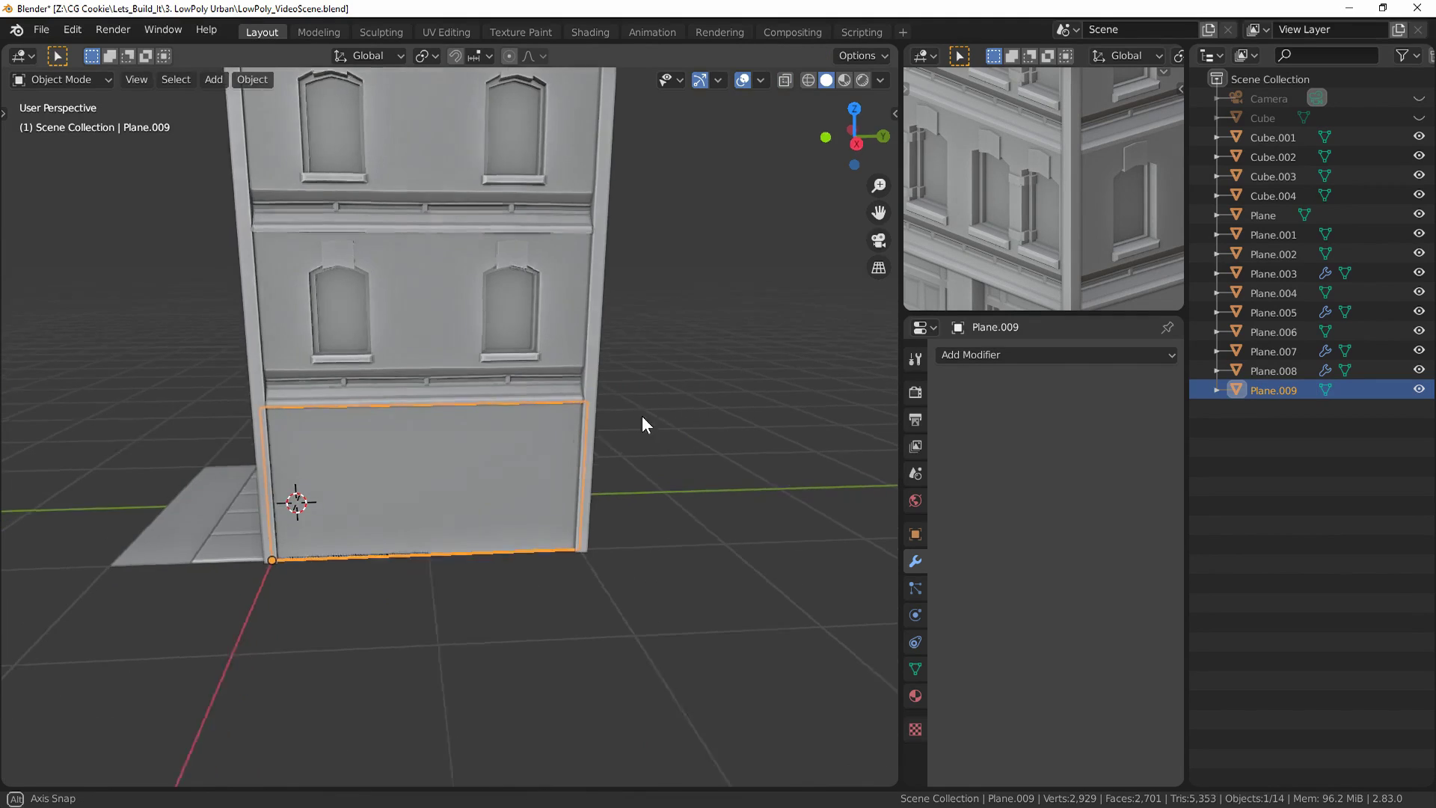
middle_click_drag(641, 415, 712, 416)
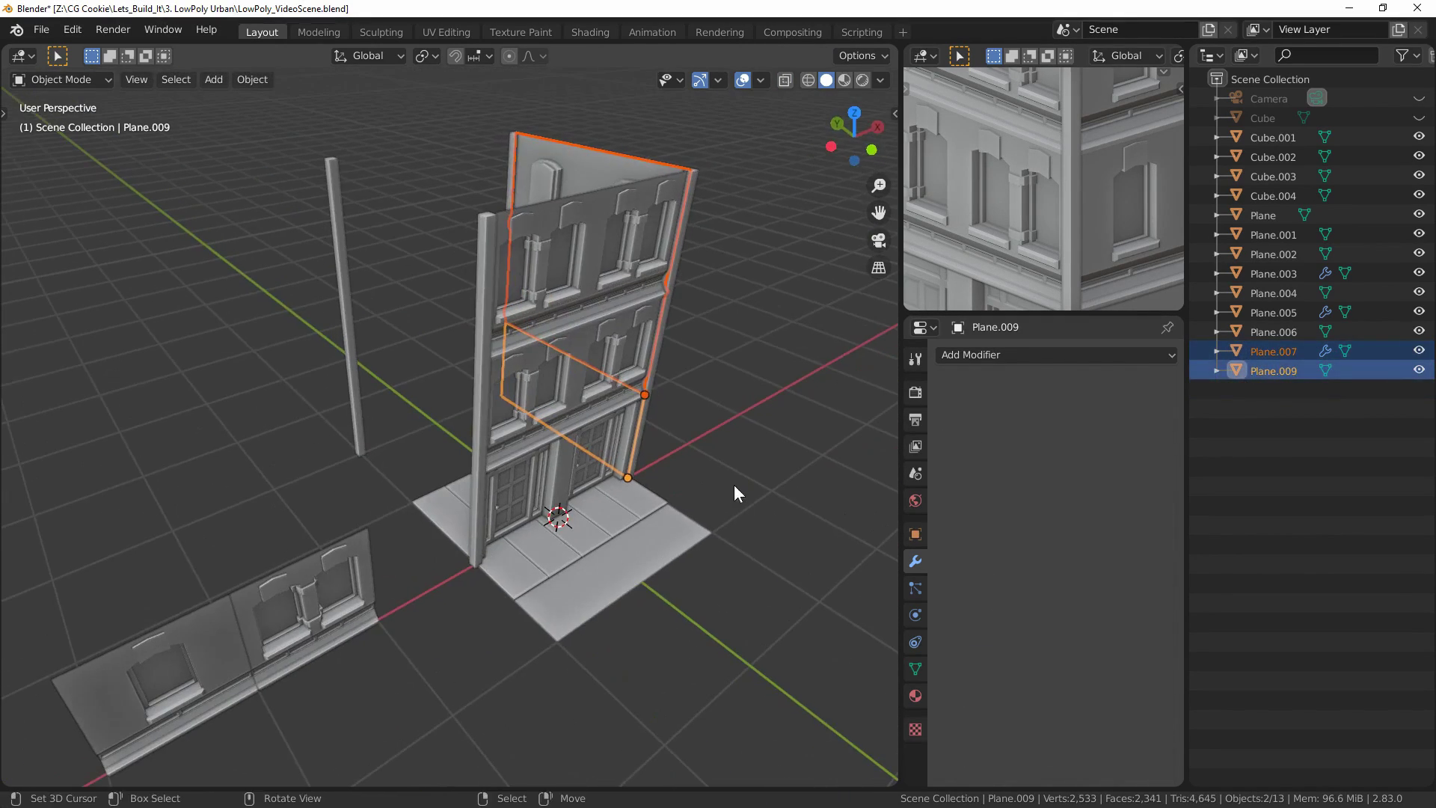
- Duplicate the side wall panels and rotate the copy around Z for the opposite side
key("shift+d")
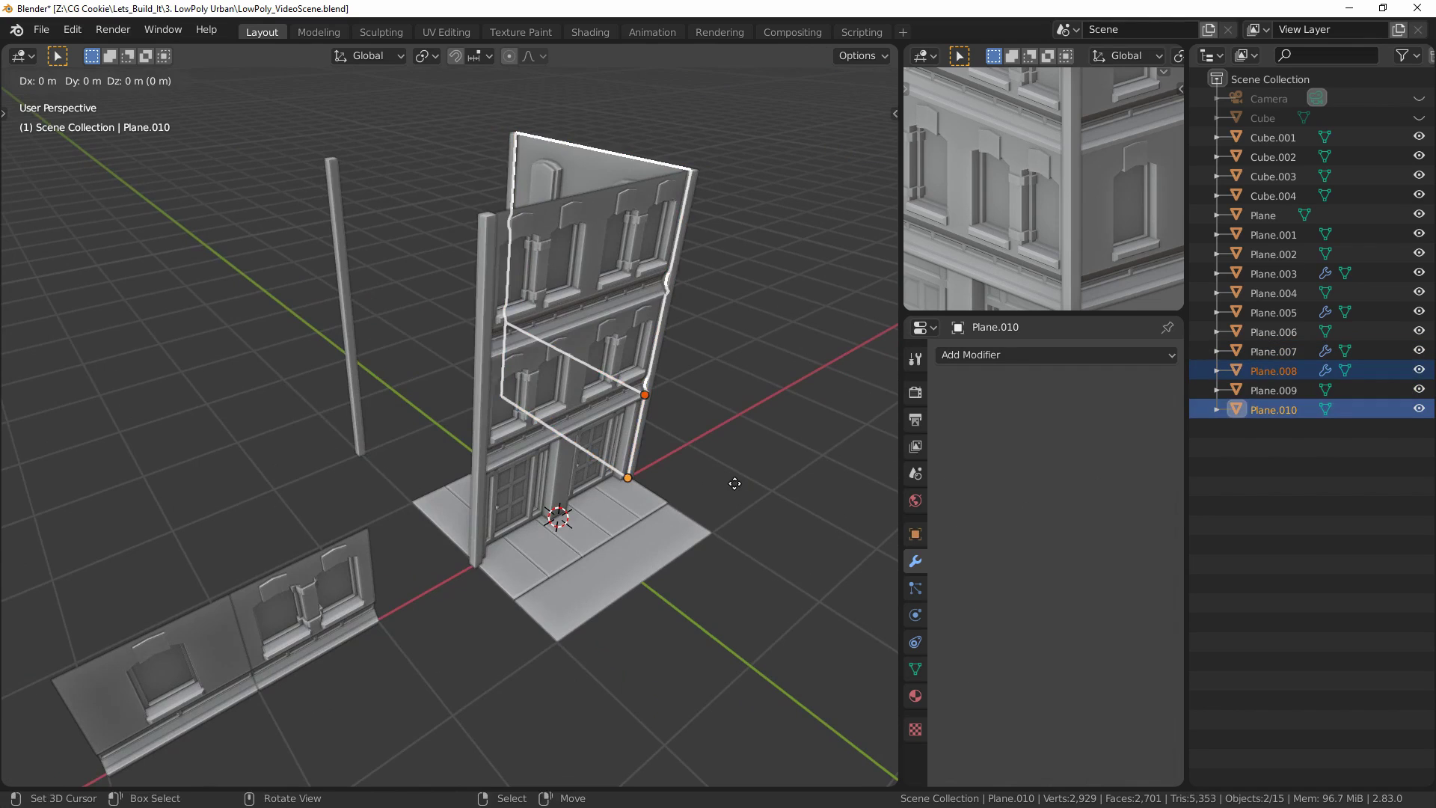
key("r")
key("z")
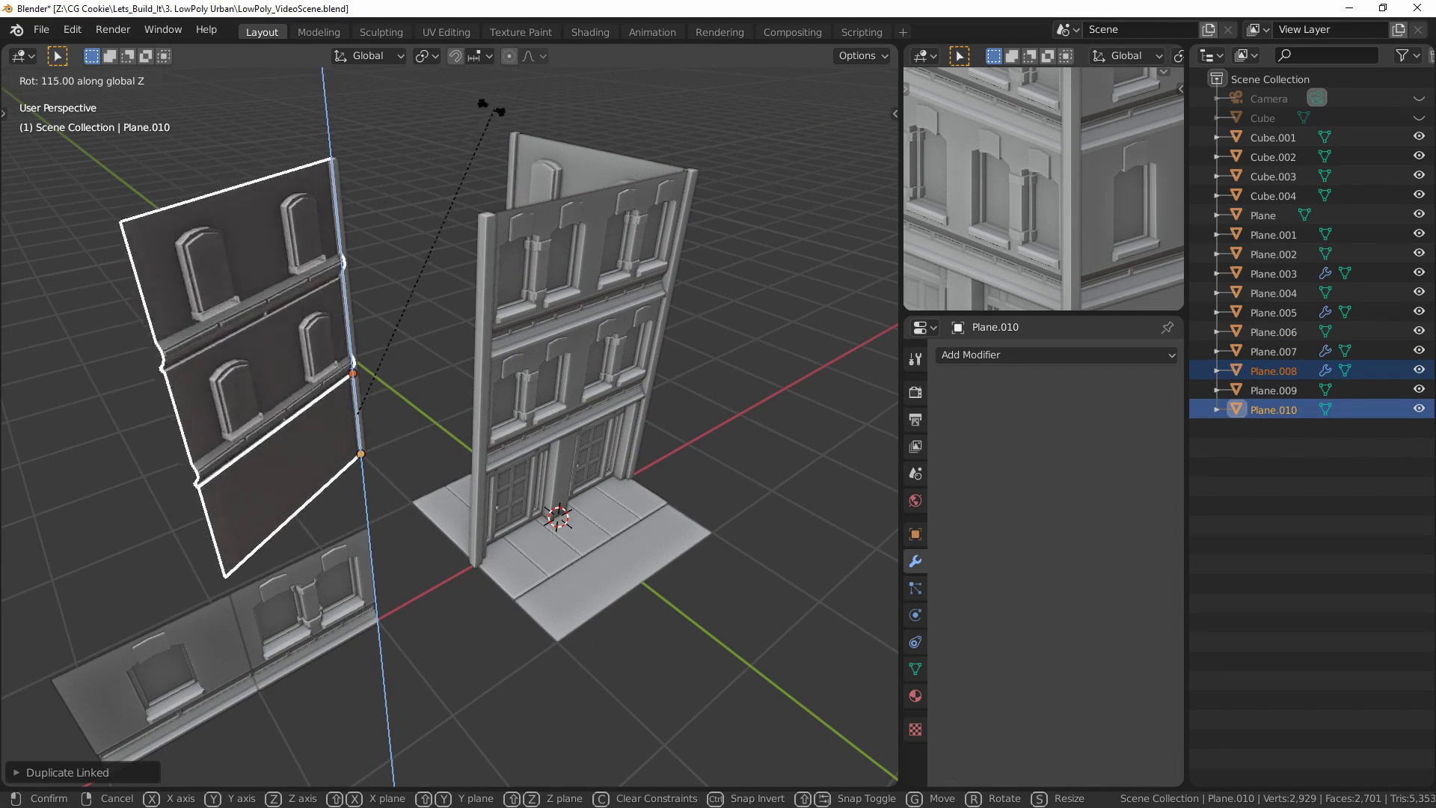
left_click(187, 208)
key("alt+a")
- Select the top edge of Plane.011 and raise it along Z to the roofline
middle_click_drag(374, 434, 717, 415)
right_click(492, 480)
middle_click_drag(492, 480, 670, 478)
key("Tab")
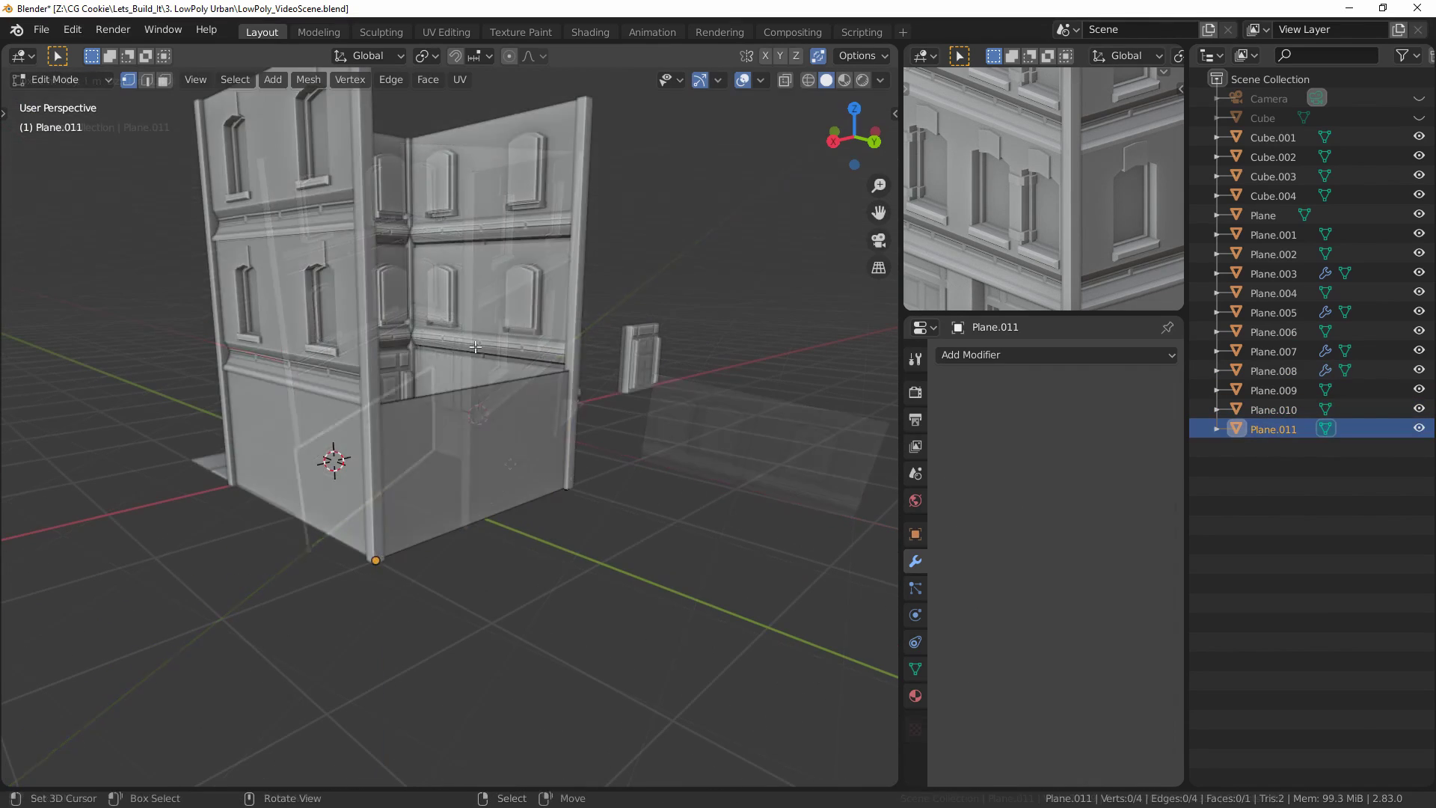
key("alt+z")
left_click_drag(336, 326, 649, 395)
key("alt+z")
middle_click_drag(640, 400, 823, 498, "shift")
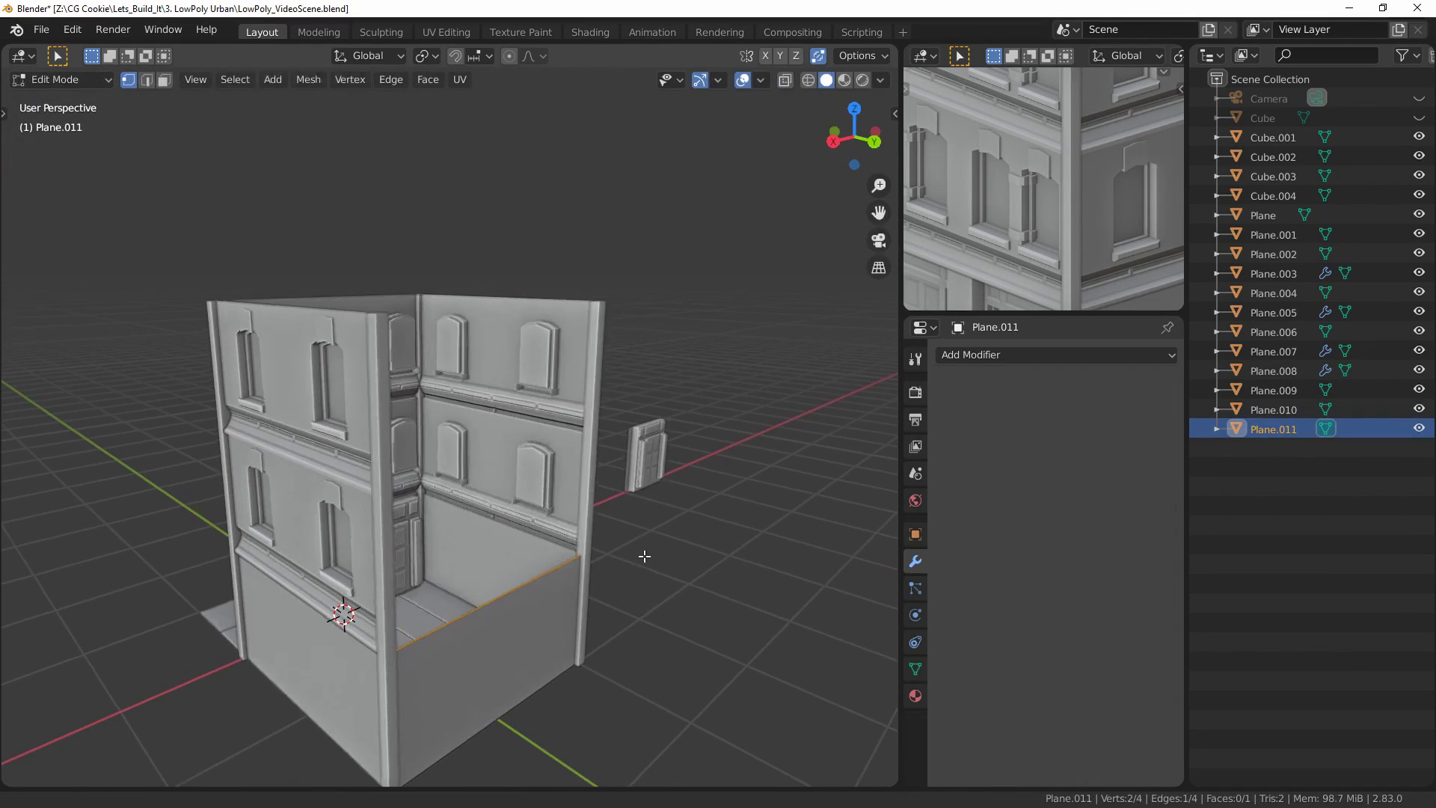
key("g")
key("z")
left_click(639, 313)
- Recentre the view on the building and start adding a cube for the roof
key("alt+a")
key("Tab")
scroll(565, 550, "down", 1)
key("alt+a")
middle_click_drag(260, 615, 753, 600)
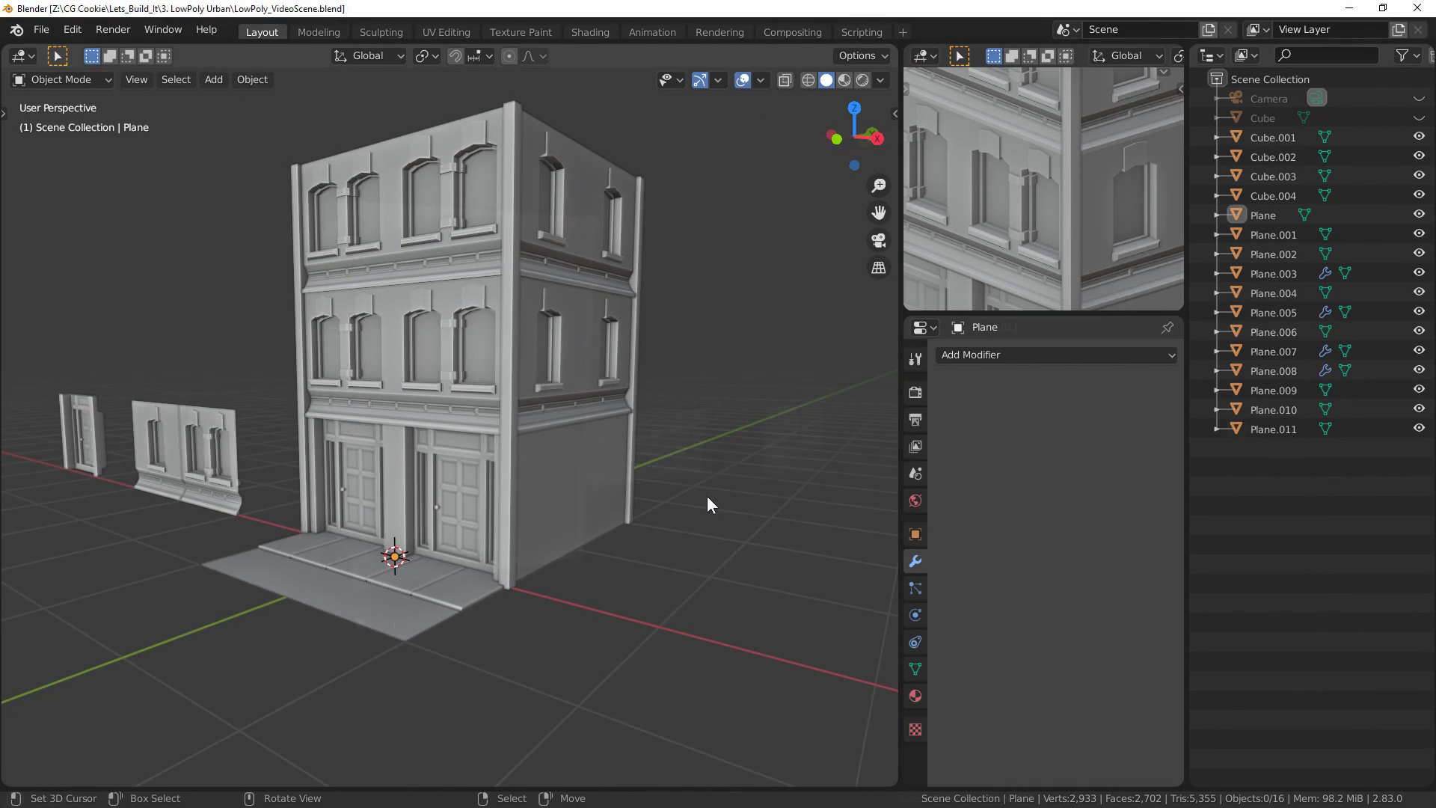
middle_click_drag(707, 448, 690, 474, "shift")
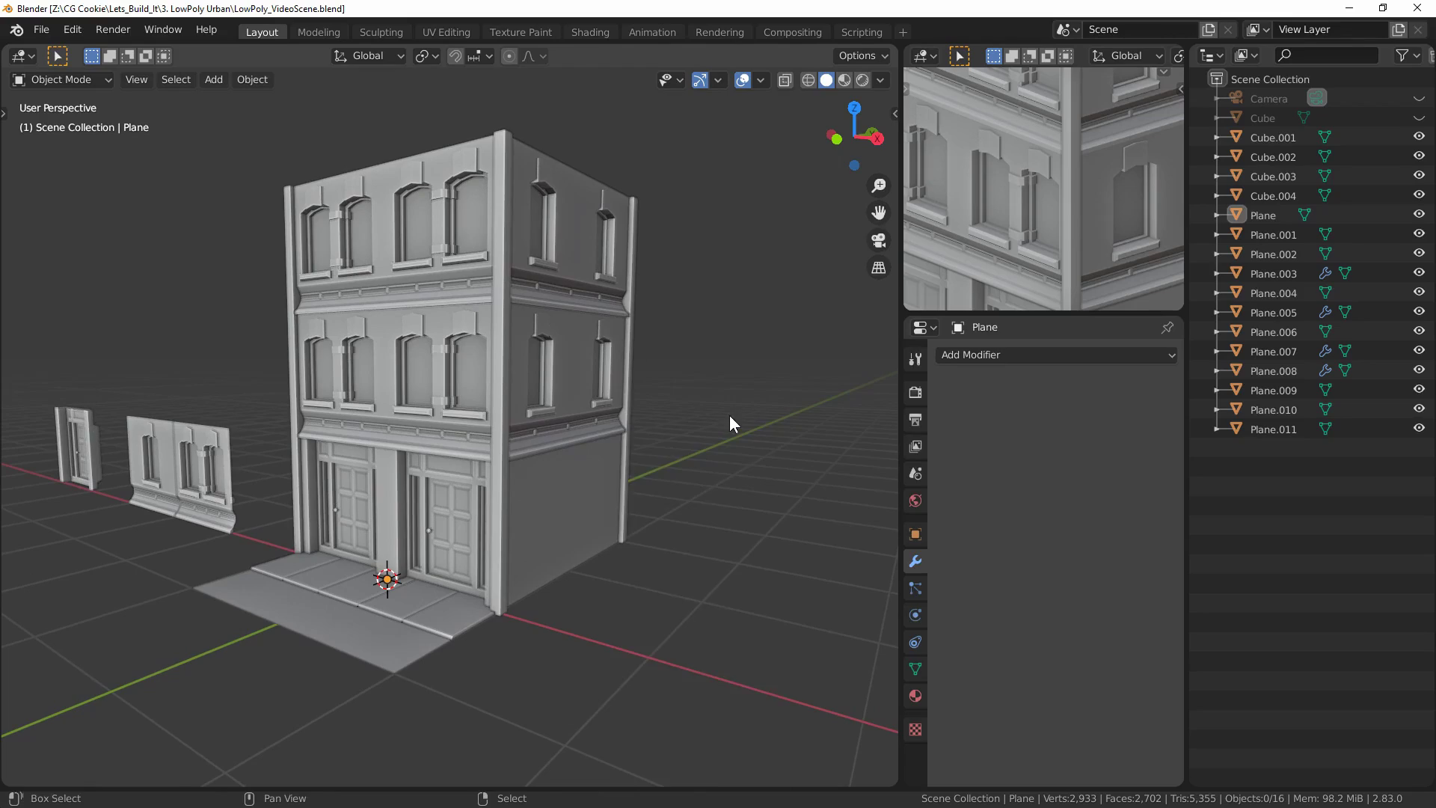
key("shift+a")
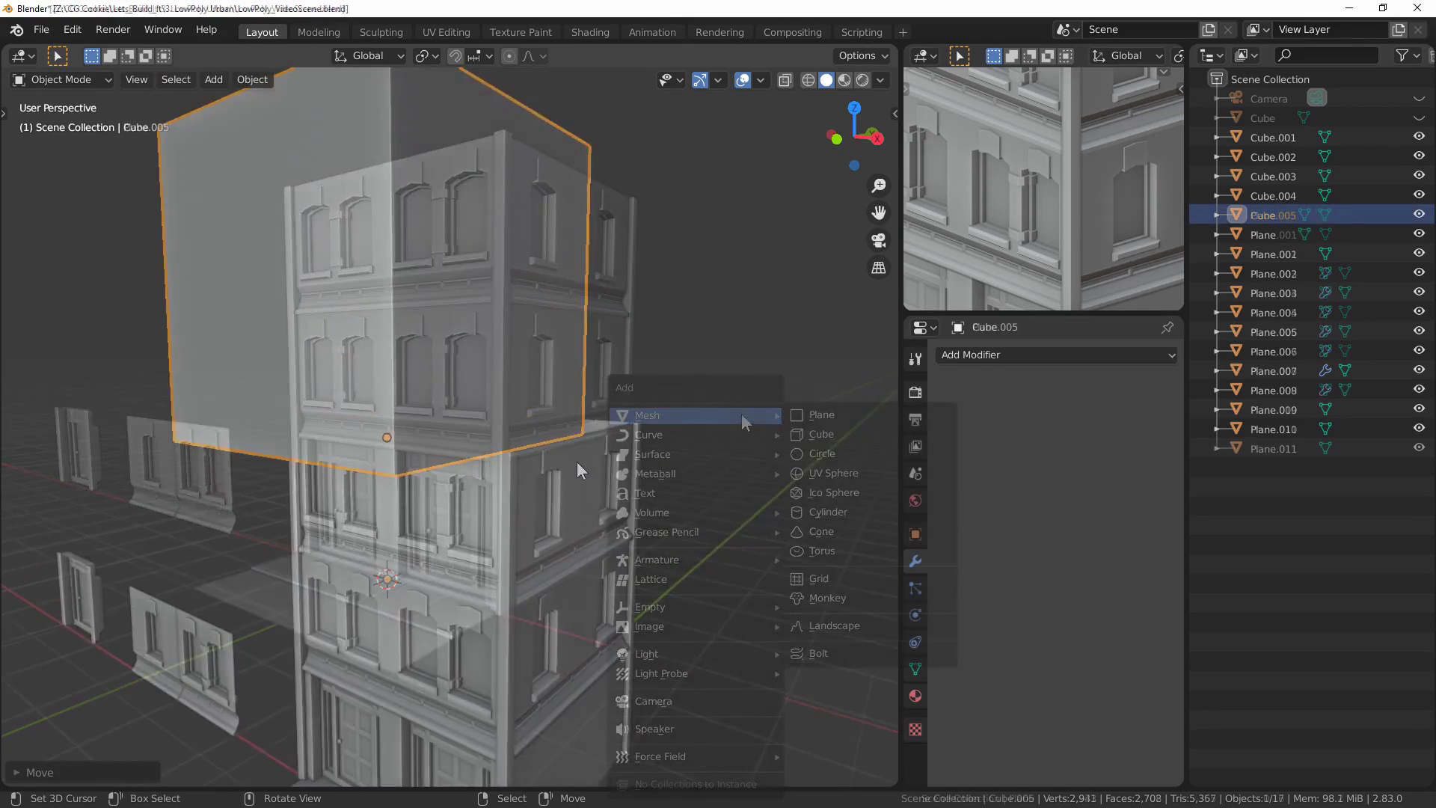
- In top view, move the new cube along Y over the building's footprint
key("KP_7")
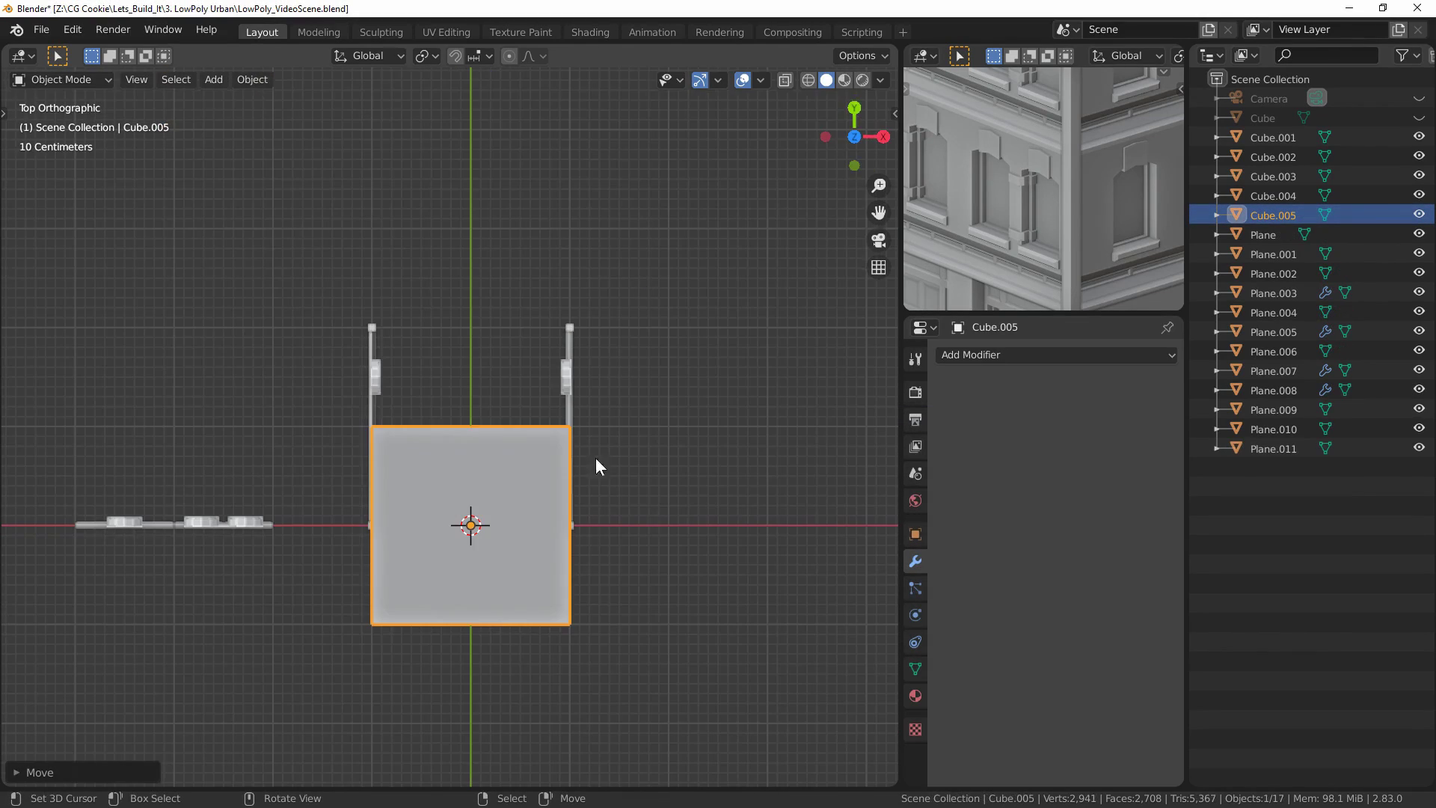
key("g")
left_click(582, 454)
middle_click_drag(582, 453, 587, 290)
left_click(648, 242)
middle_click_drag(602, 546, 589, 441, "shift")
middle_click_drag(589, 441, 536, 596)
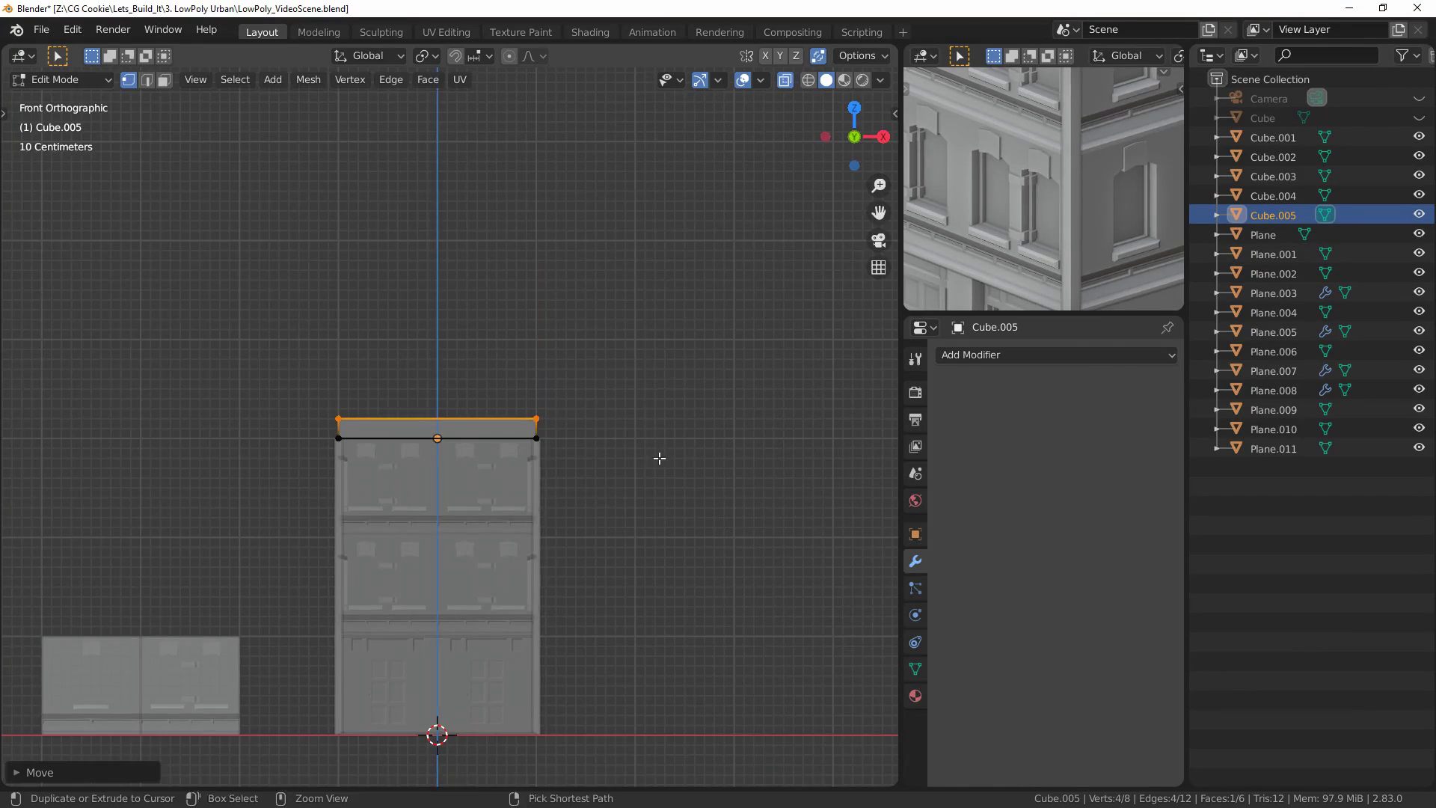
- Push in the bevelled roof band and inset the roof's top face to form a rim
scroll(650, 469, "up", 2)
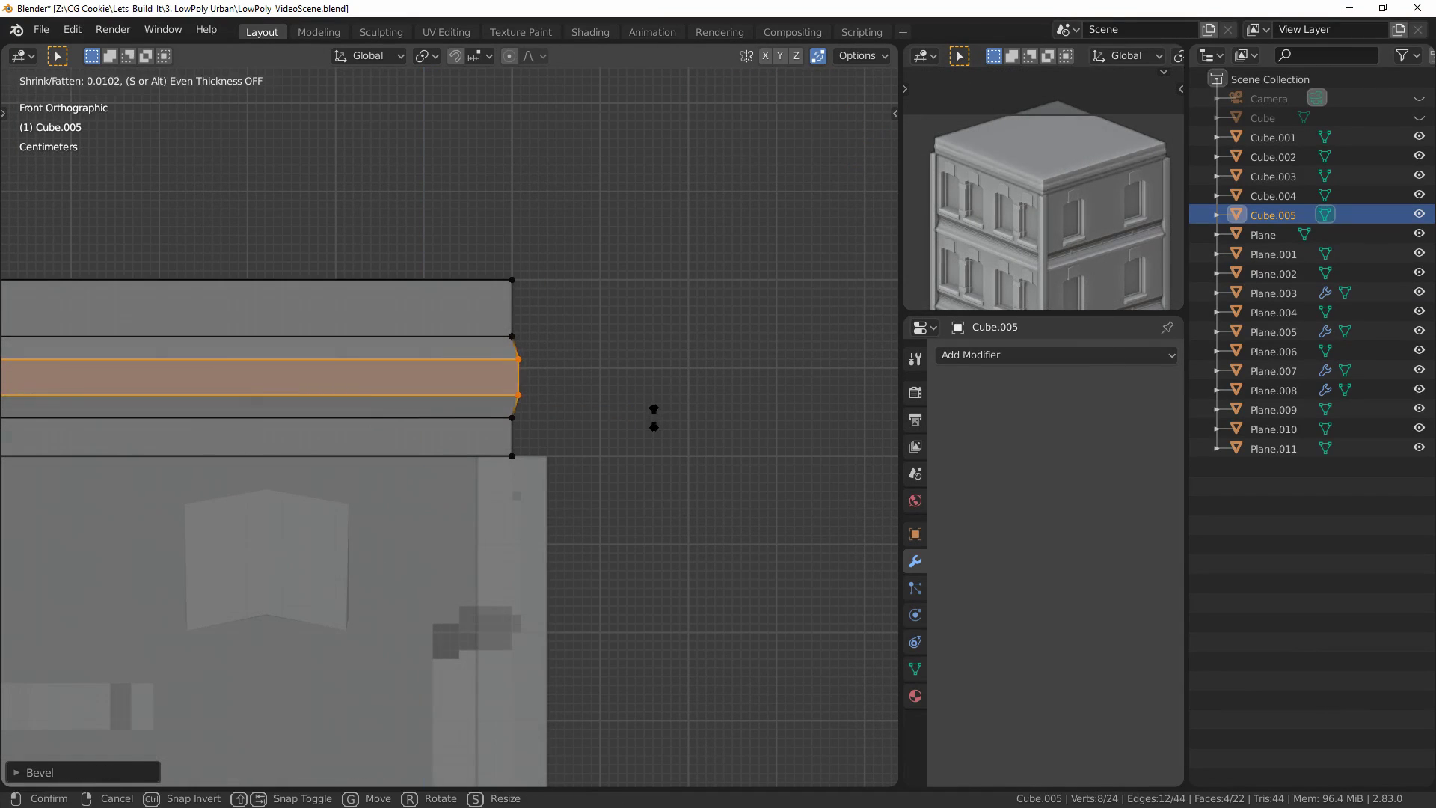
left_click(657, 427)
scroll(952, 188, "up", 4)
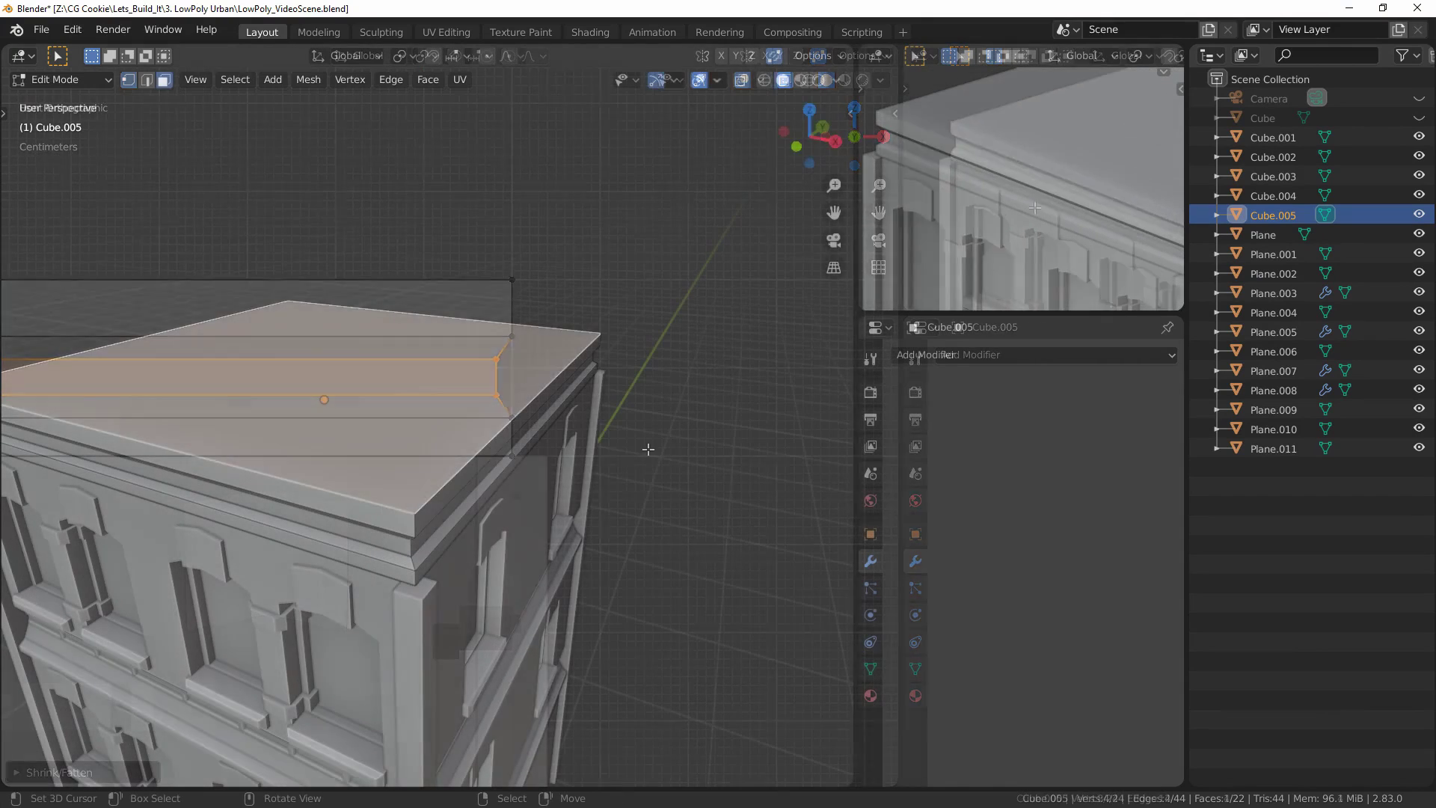
key("i")
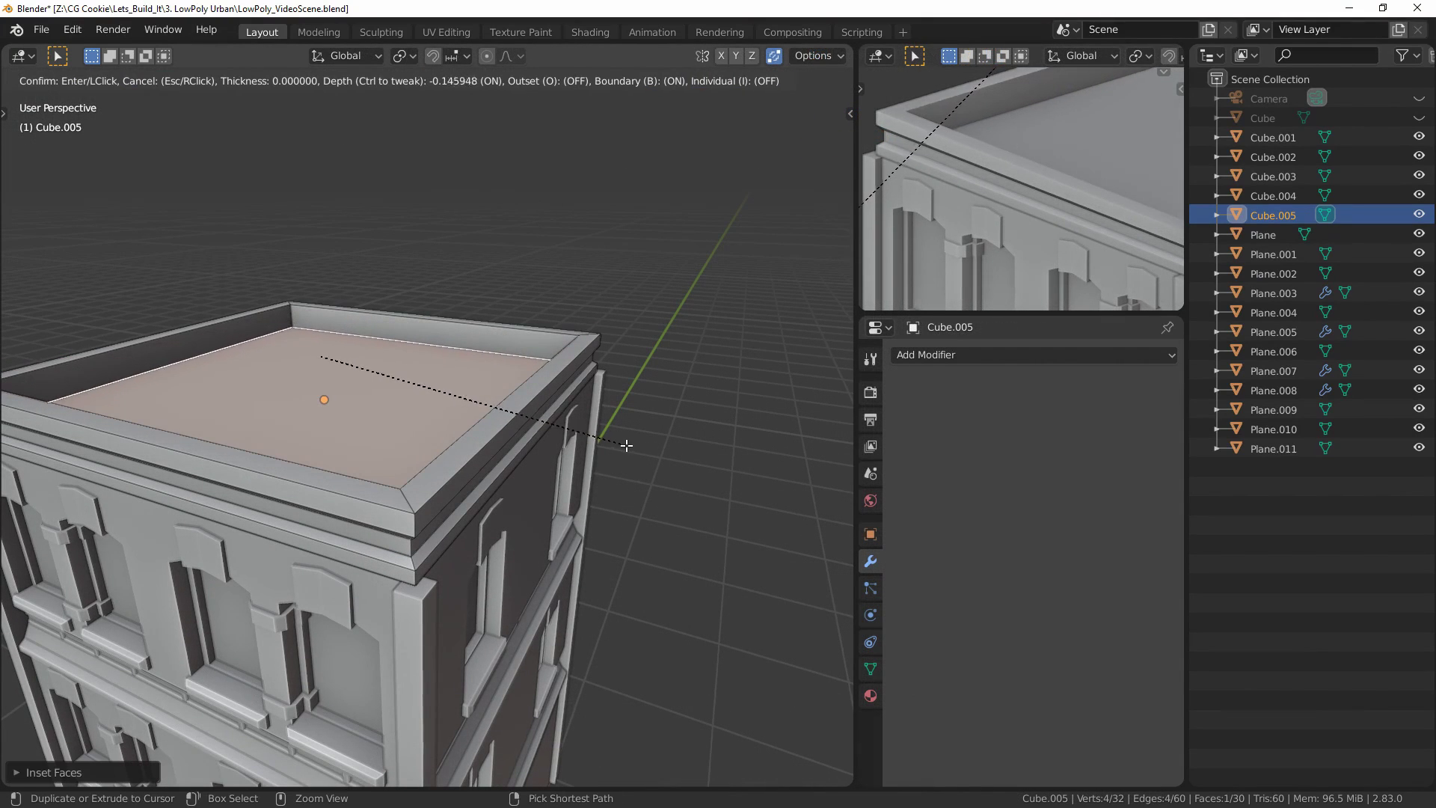
left_click(629, 443)
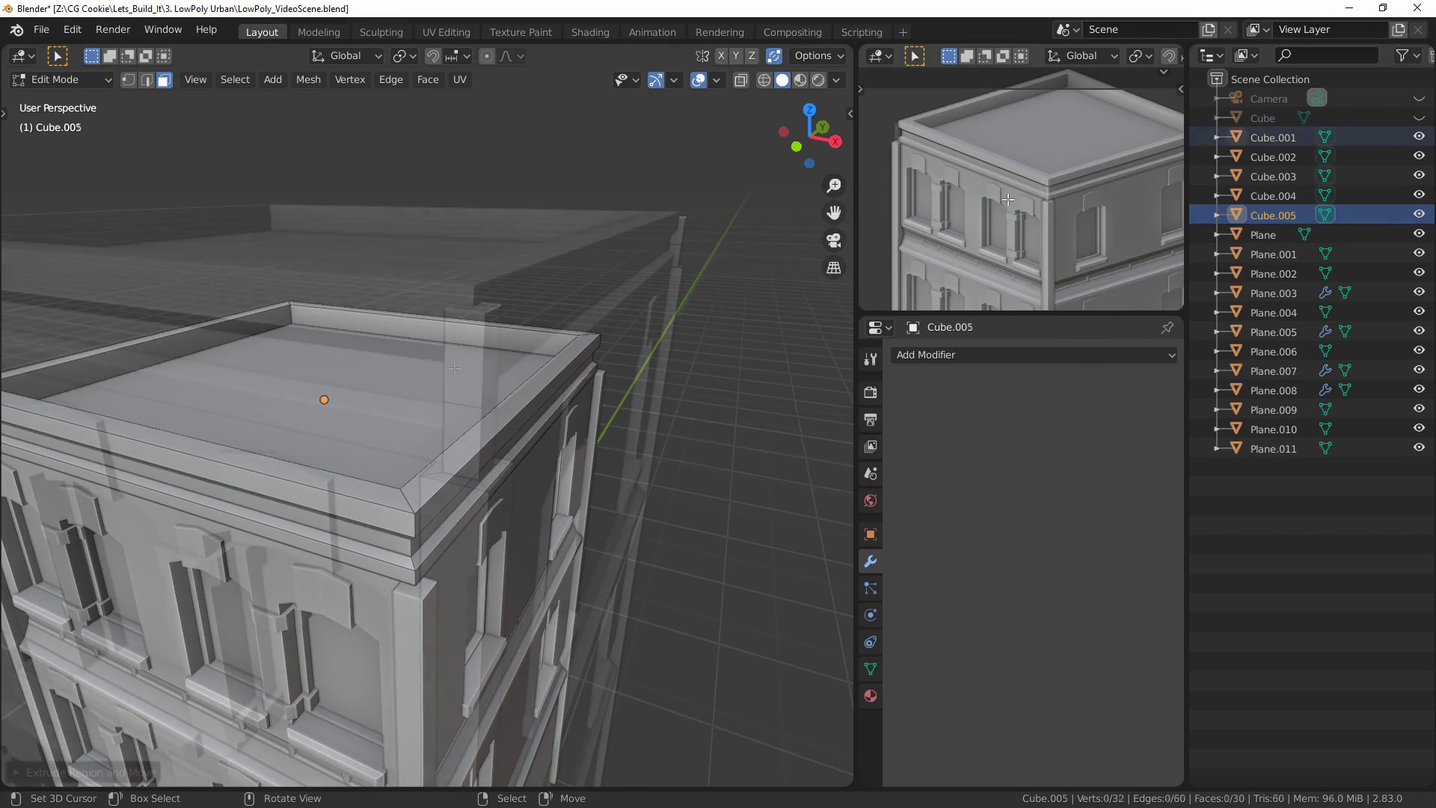
- Extrude the pillar tops into cap blocks and move the column-top edge loop vertically
key("e")
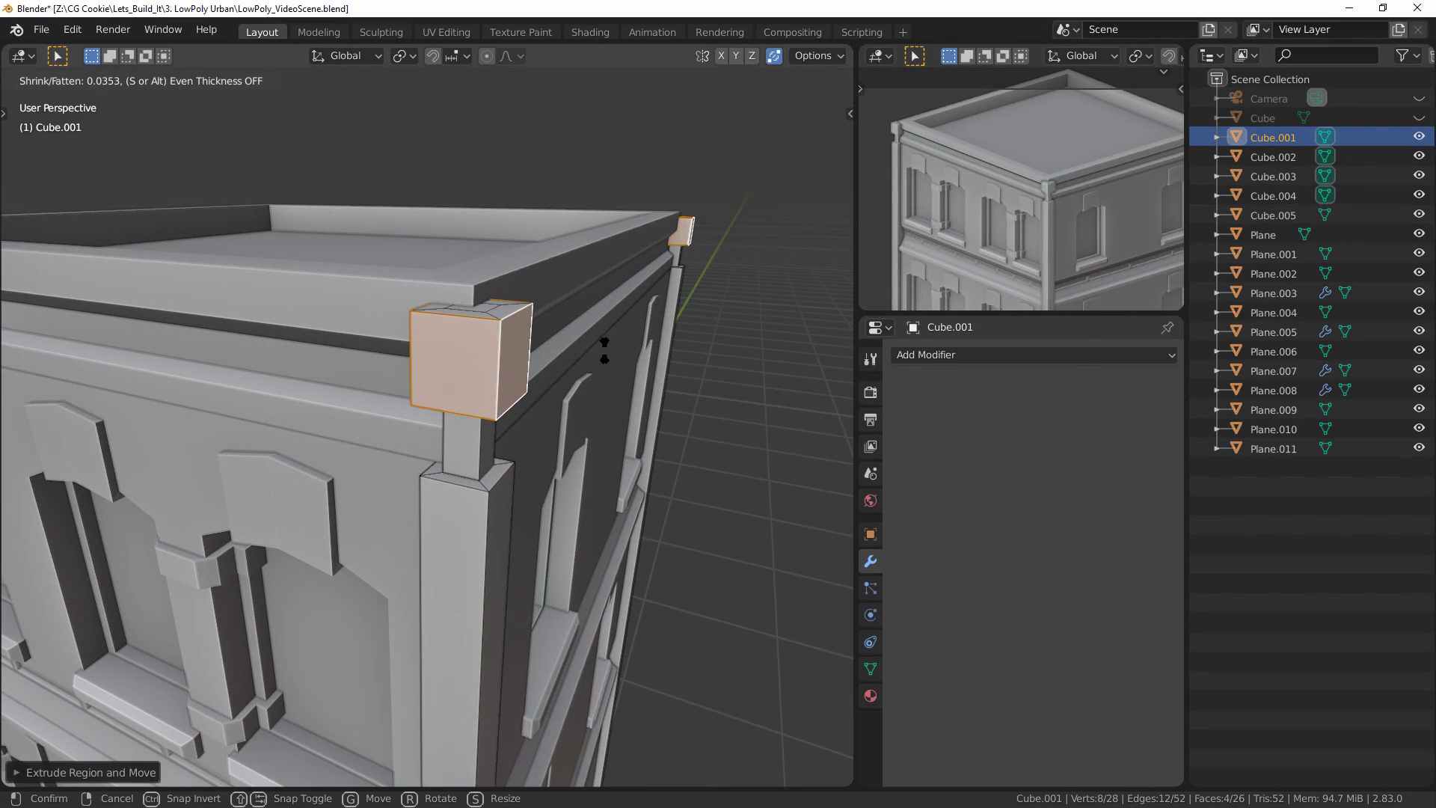
key("2")
middle_click_drag(496, 436, 487, 347)
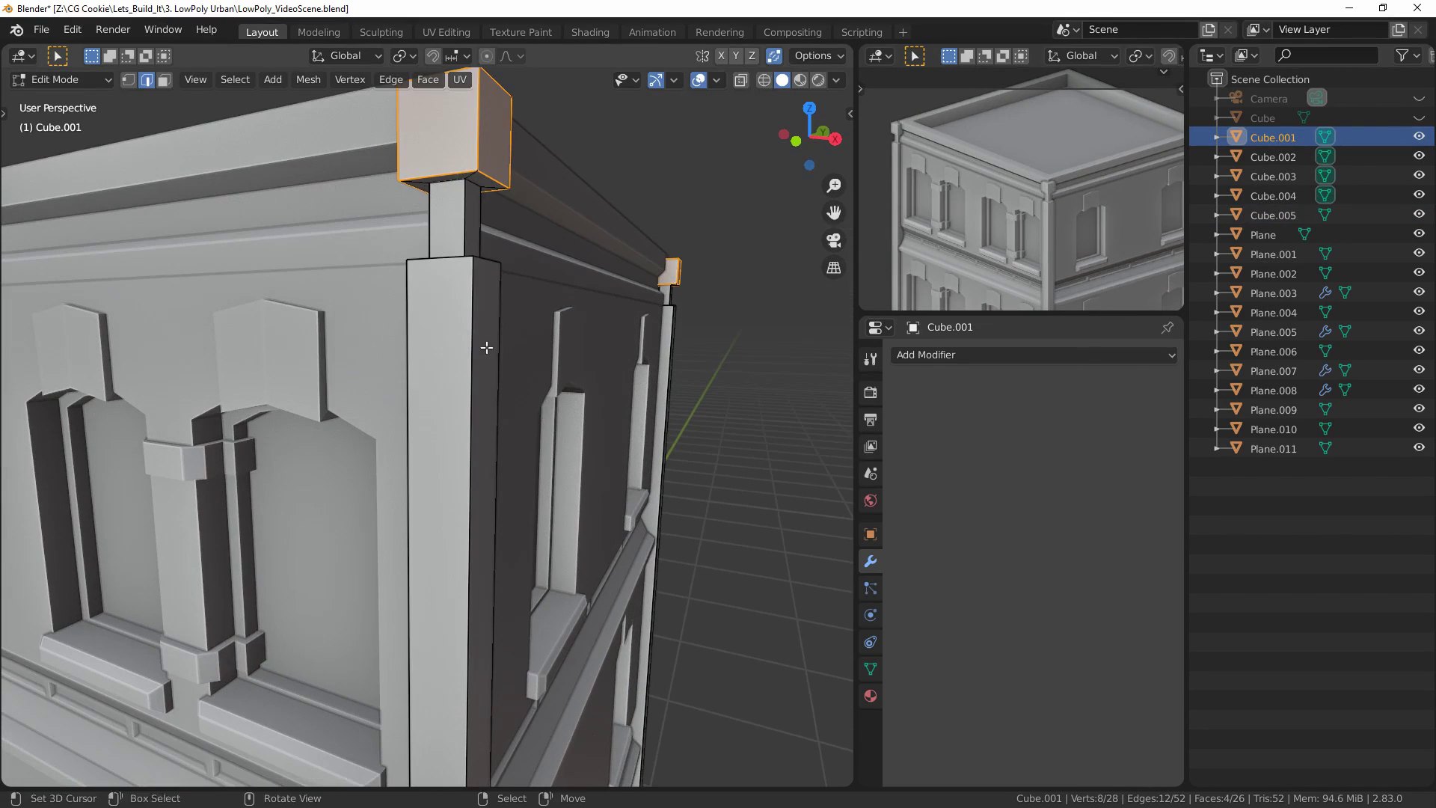
right_click(457, 180, "alt+shift")
key("g")
middle_click_drag(457, 179, 484, 282)
left_click(479, 273)
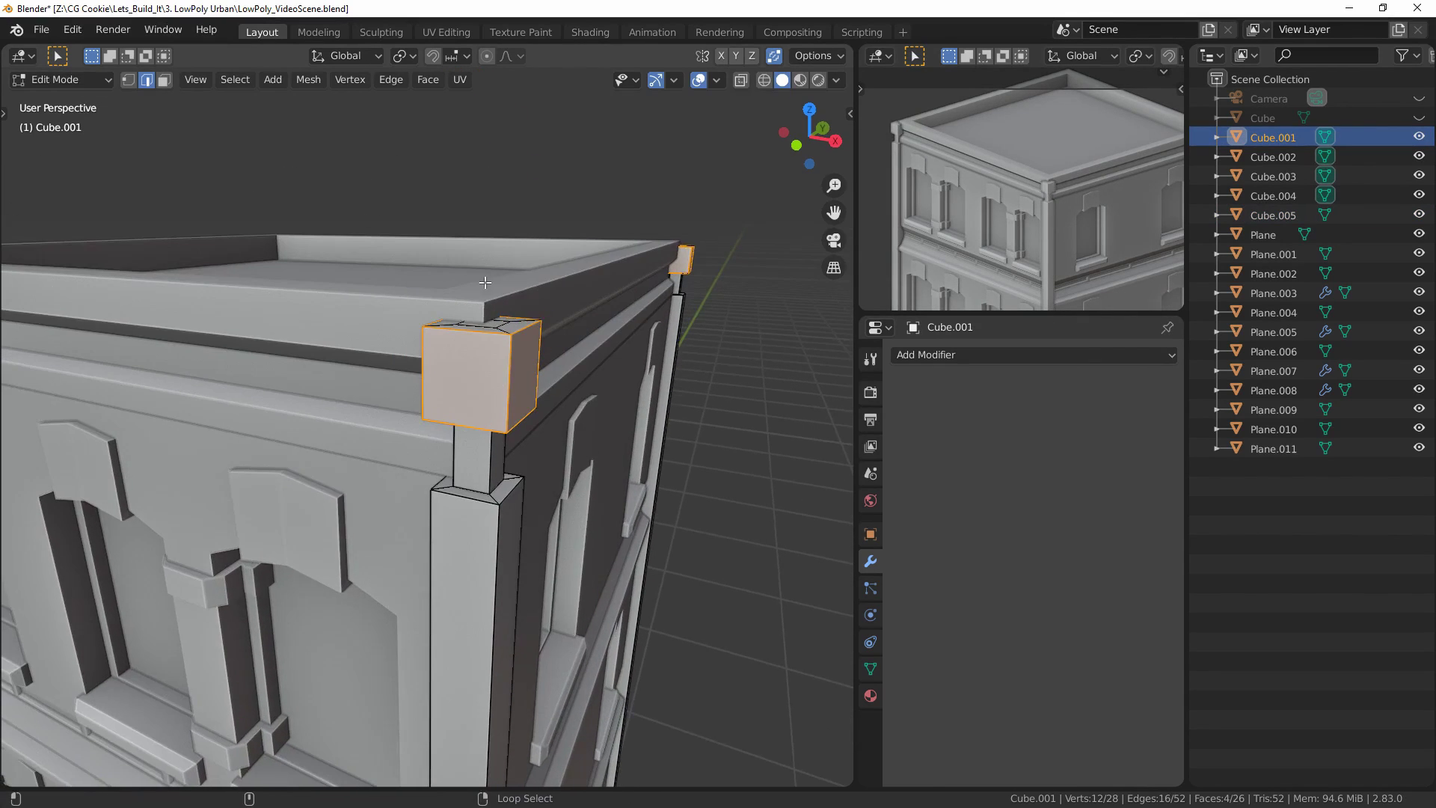
- Lower the cap blocks' bottom edges along Z to finish the pillar caps
middle_click_drag(488, 344, 494, 249)
key("alt+z")
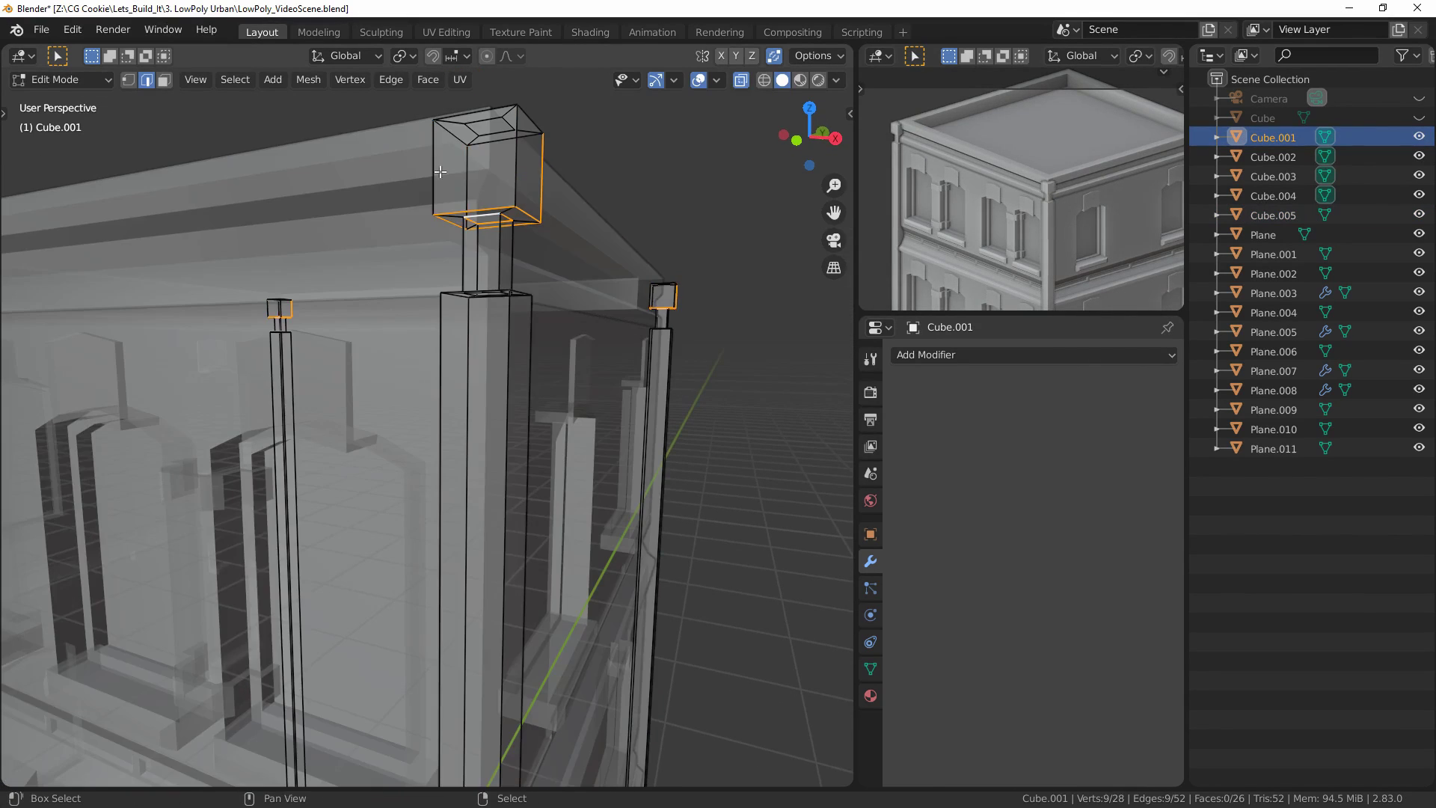
key("alt+z")
key("g")
key("z")
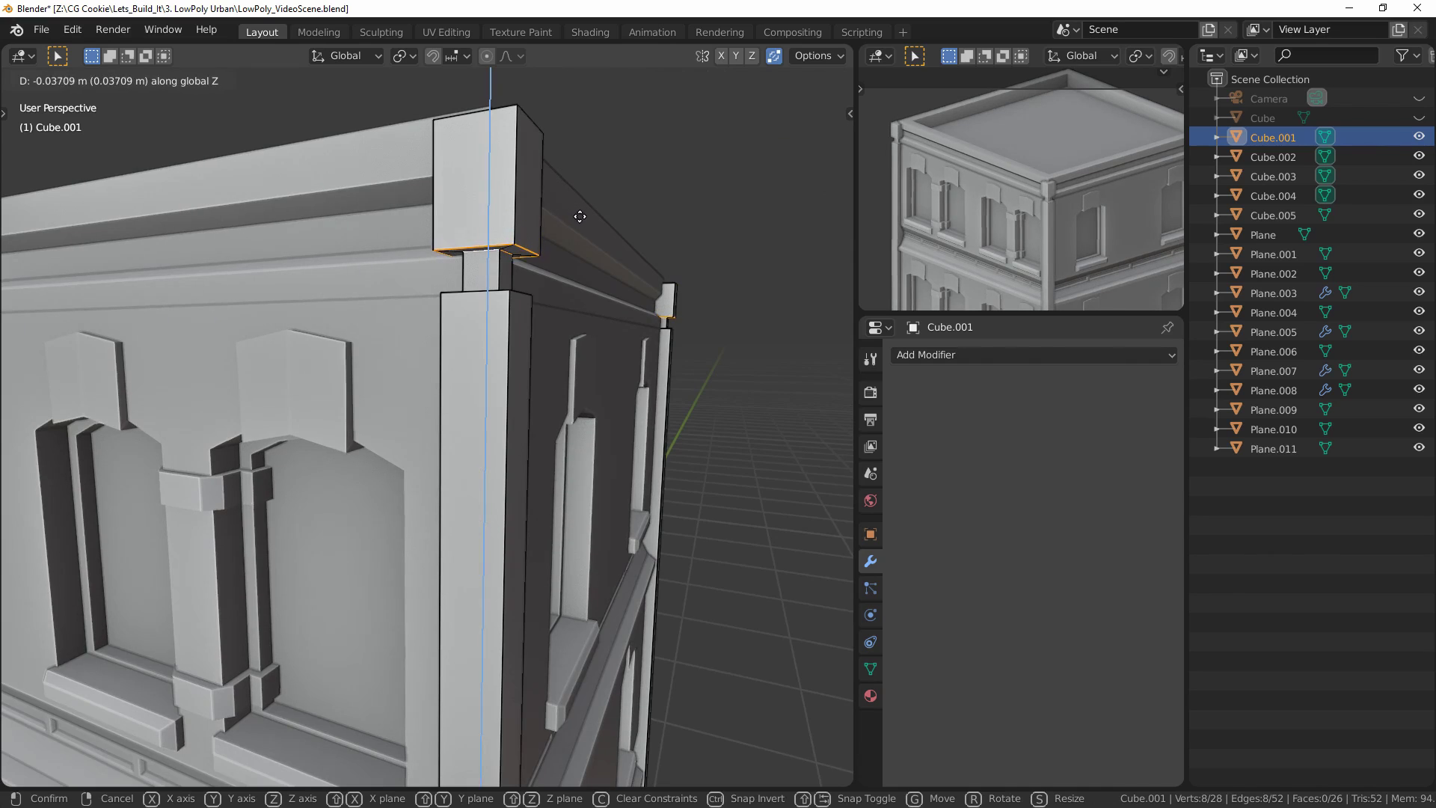
left_click(580, 216)
middle_click_drag(579, 217, 553, 254)
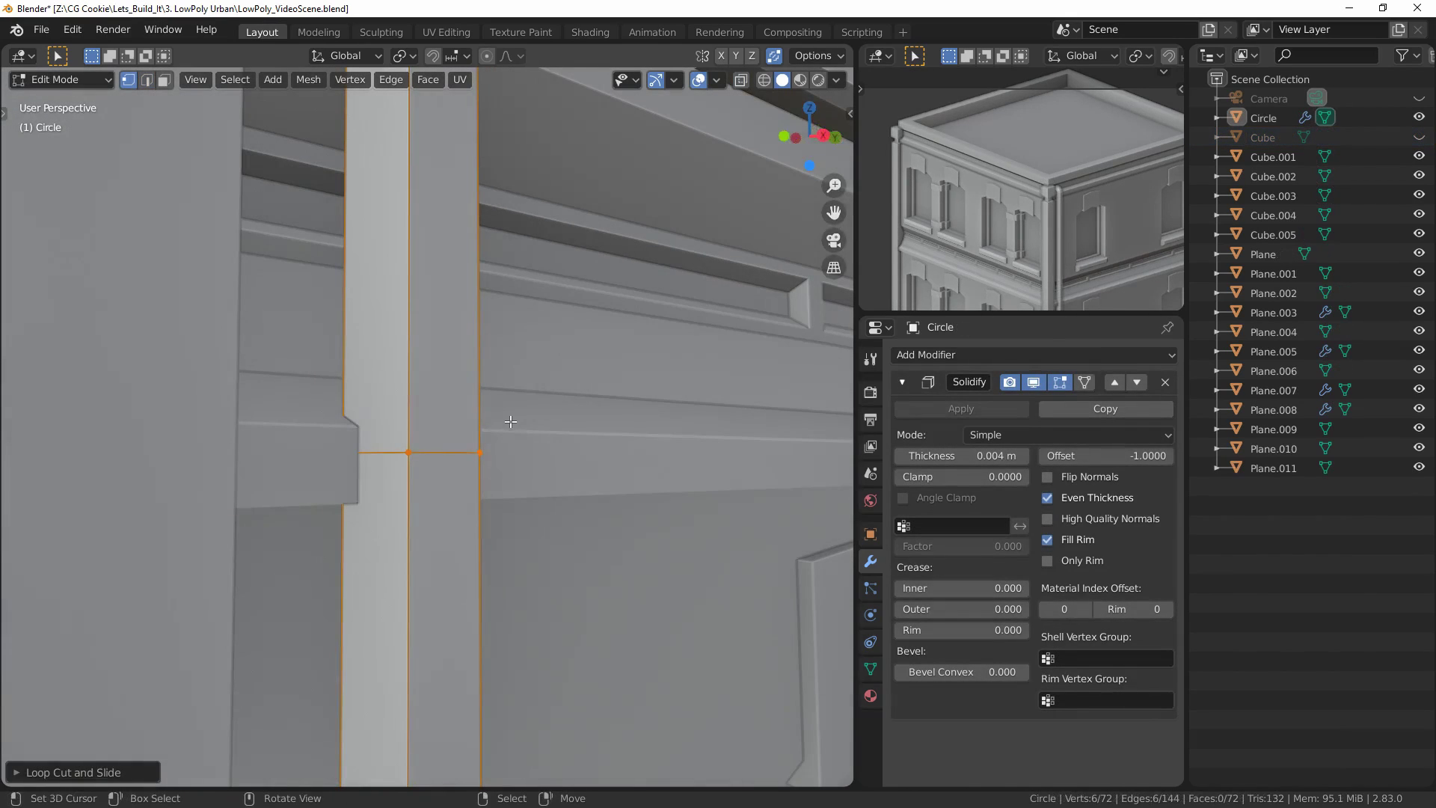
- Bevel the pipe's loop cut, raise the rings, and push the middle loop outward along X
left_click(541, 419)
key("g")
key("z")
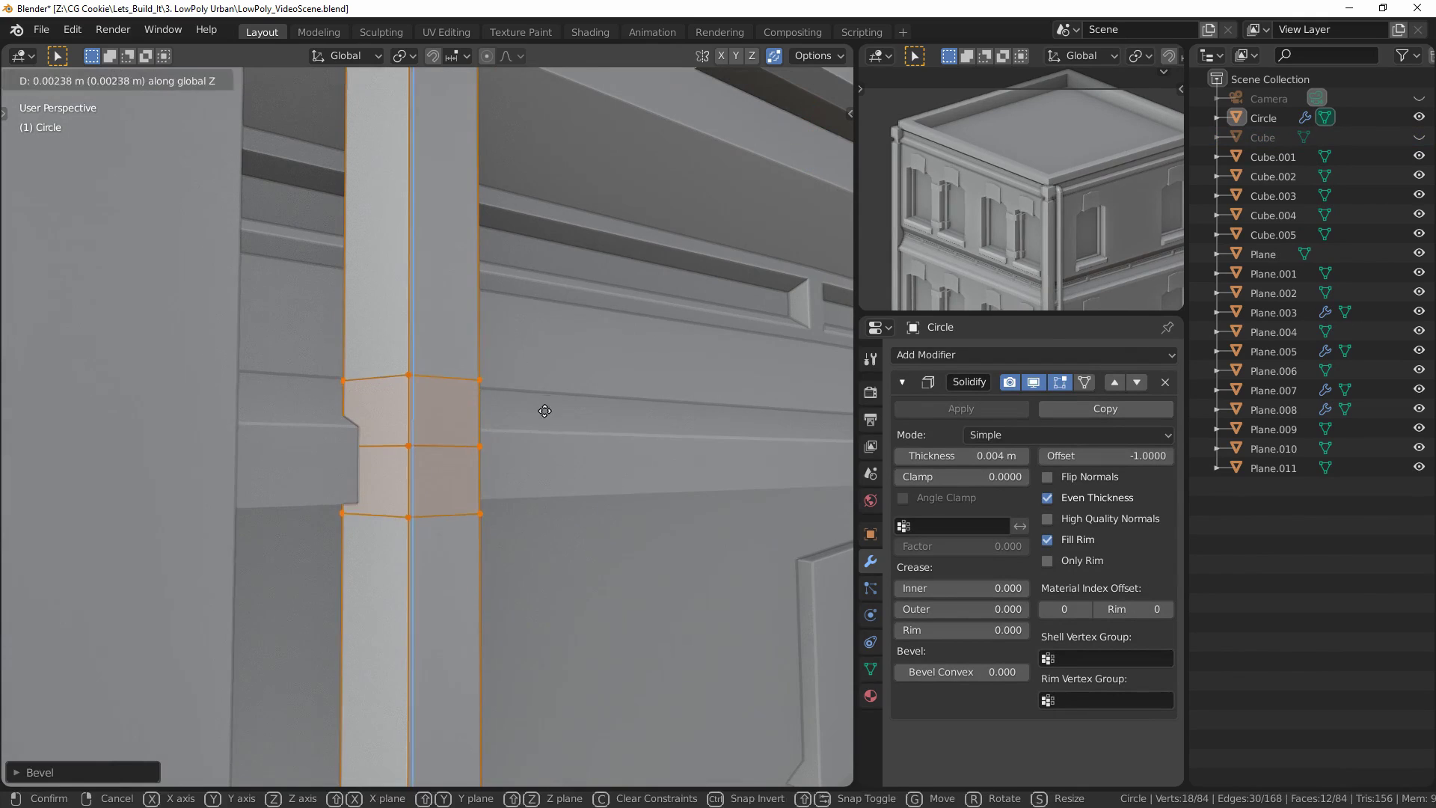
left_click(540, 404)
key("g")
key("x")
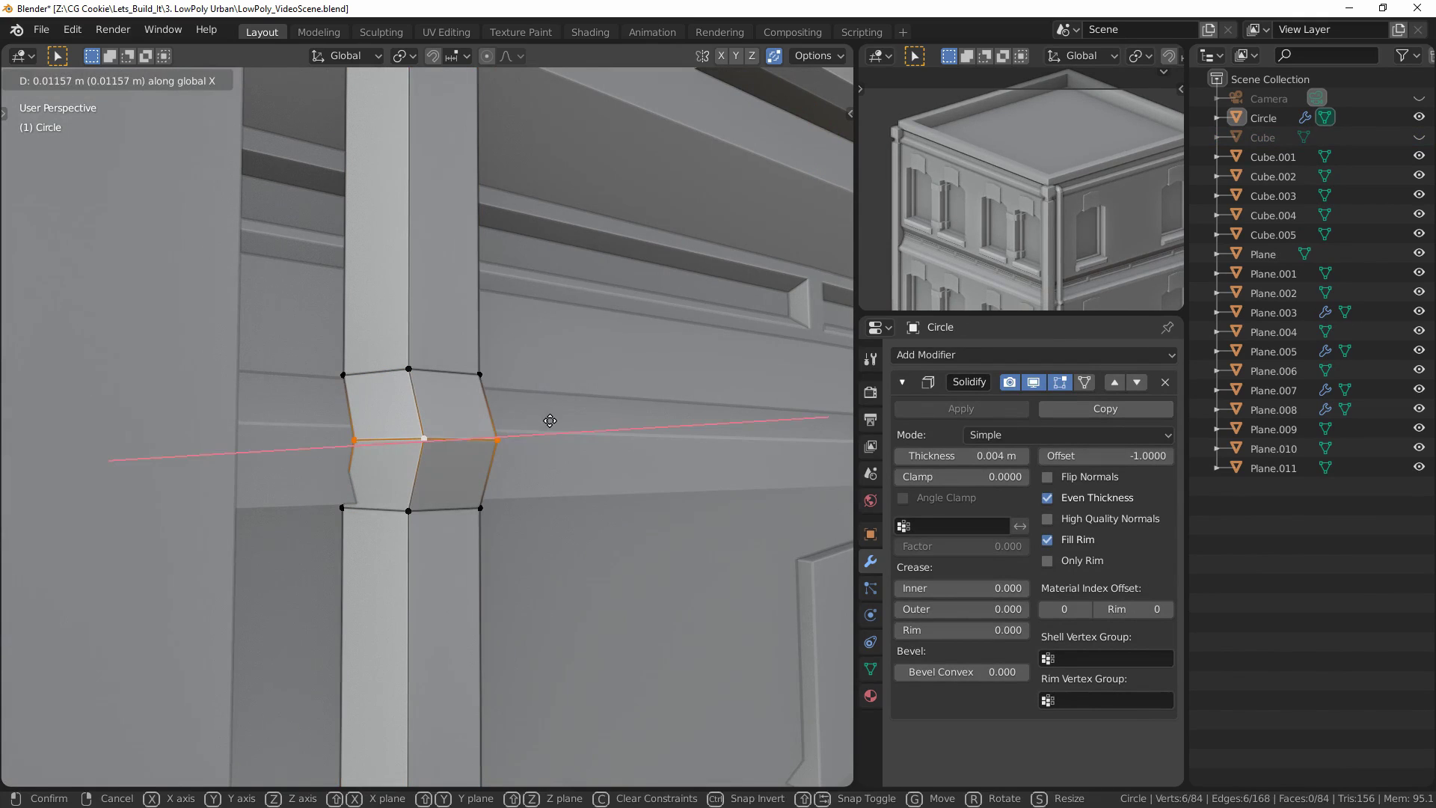
left_click(550, 420)
- Move the collar's lower edge loop down and leave Edit Mode on the pipe
right_click(460, 509, "alt")
key("g")
key("z")
left_click(509, 459)
key("alt+a")
scroll(510, 454, "down", 9)
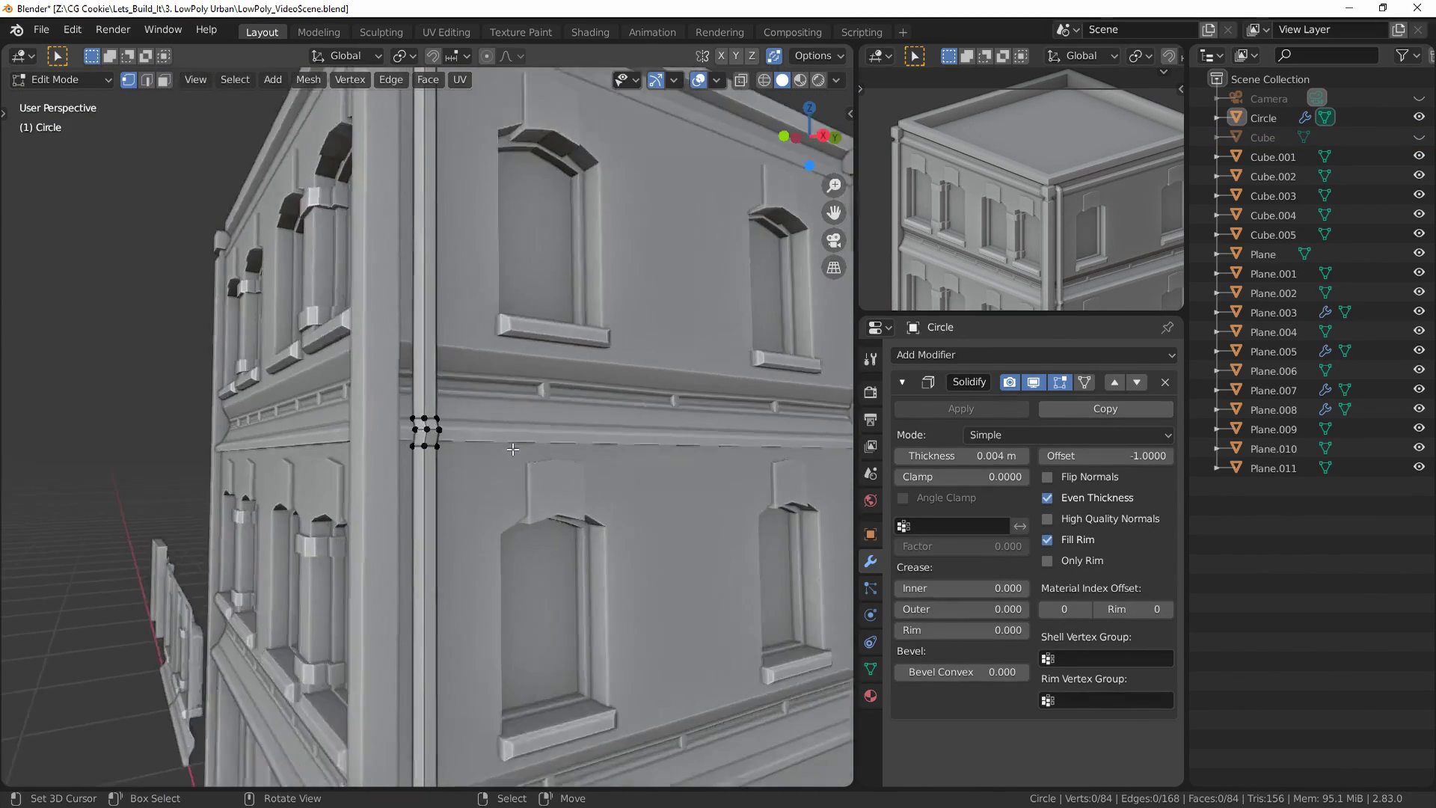
scroll(512, 449, "down", 4)
middle_click_drag(512, 450, 523, 381, "shift")
key("Tab")
key("alt+a")
middle_click_drag(778, 296, 716, 398)
- Turn overlays back on and add a new cube raised 1 m
key("shift+alt+z")
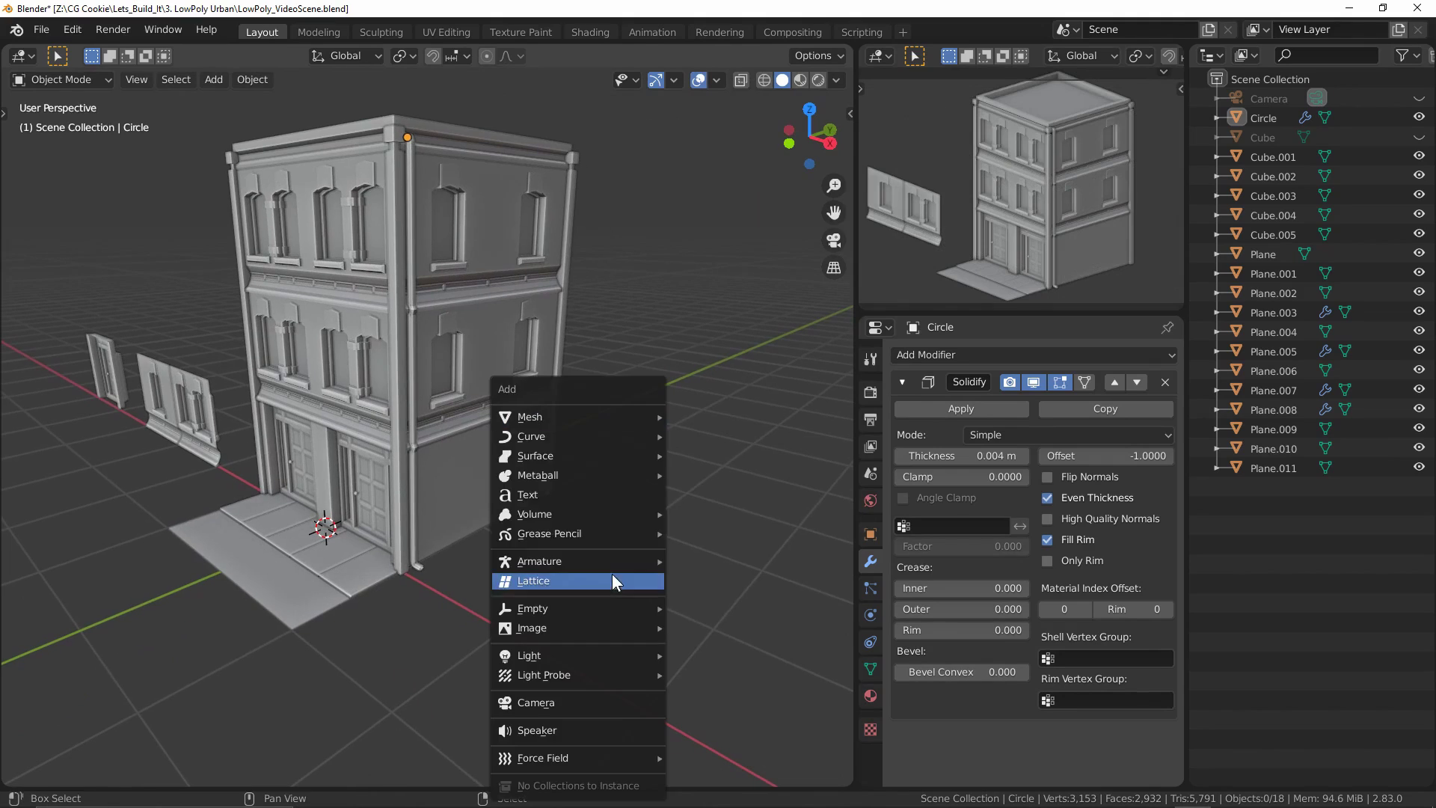
mouse_move(589, 418)
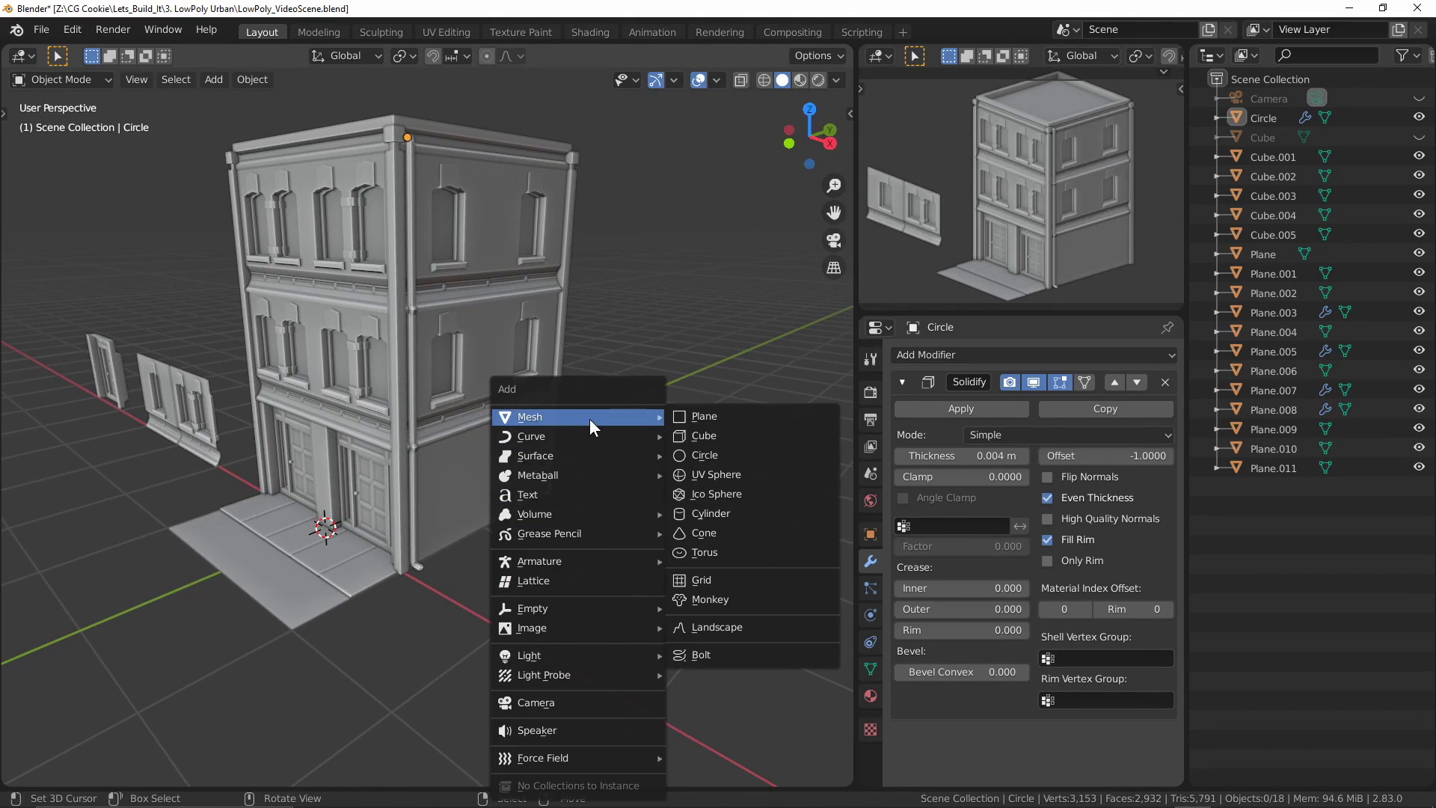
left_click(705, 433)
type("gz1")
key("Return")
middle_click_drag(422, 499, 572, 574)
middle_click_drag(382, 529, 415, 529, "shift")
- Set the cube's origin at its corner and shift the cube 1 m along X
key("g")
key("shift+z")
left_click(517, 468, "ctrl")
key("Tab")
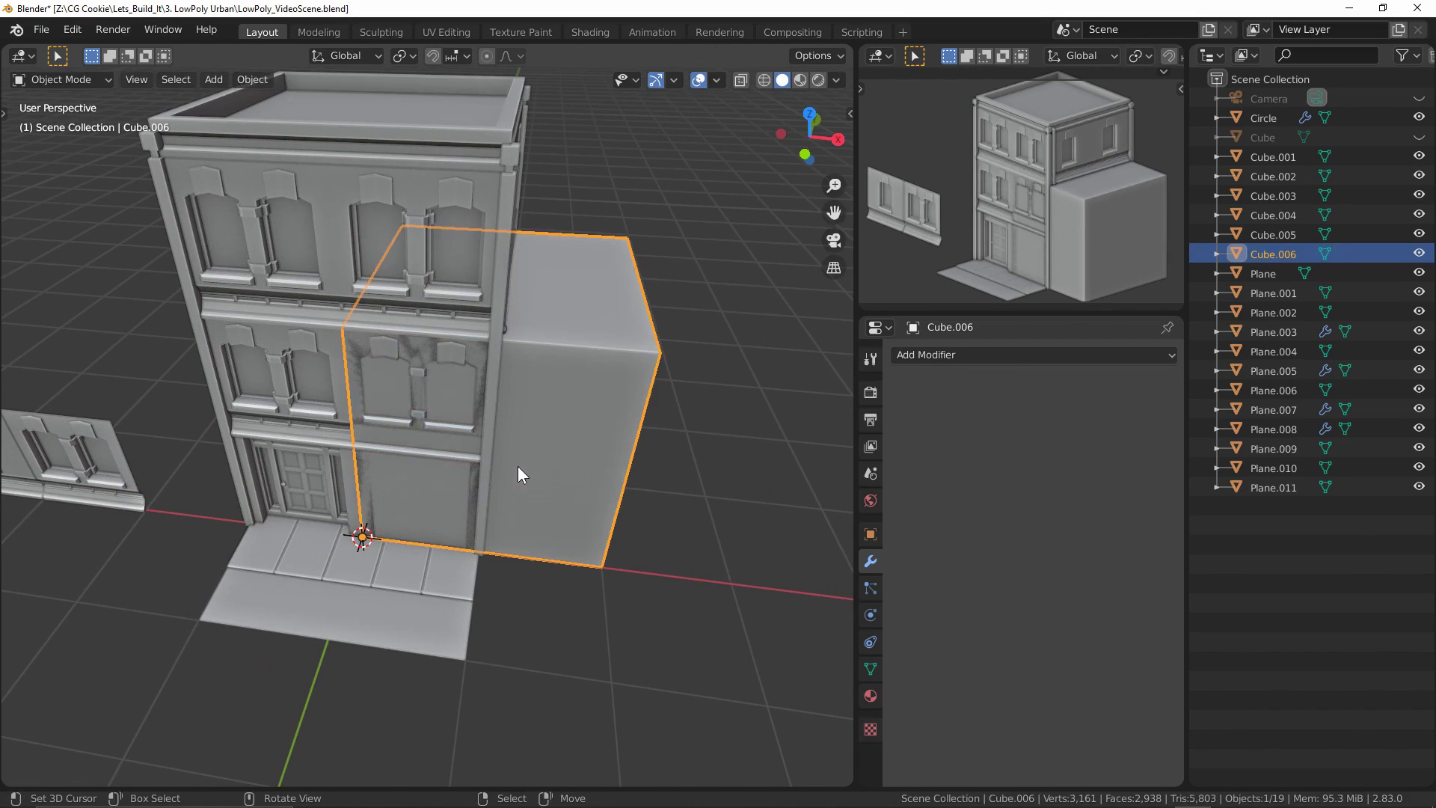
key("g")
key("x")
left_click(593, 479, "ctrl")
middle_click_drag(594, 477, 486, 441)
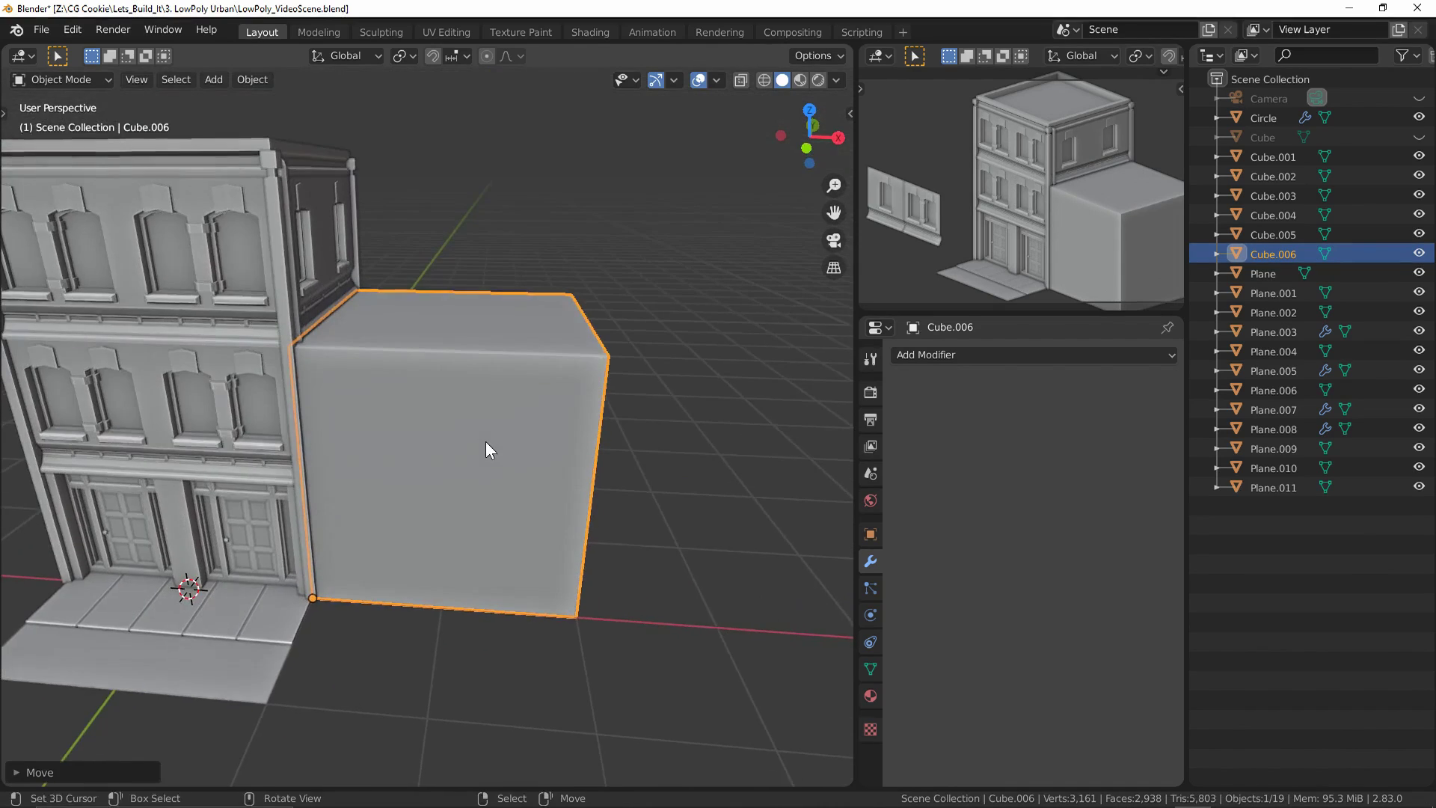
key("KP_1")
- In Front view, lower the cube's top edge to flatten it into a thin slab
key("Tab")
key("alt+z")
left_click_drag(272, 294, 523, 359)
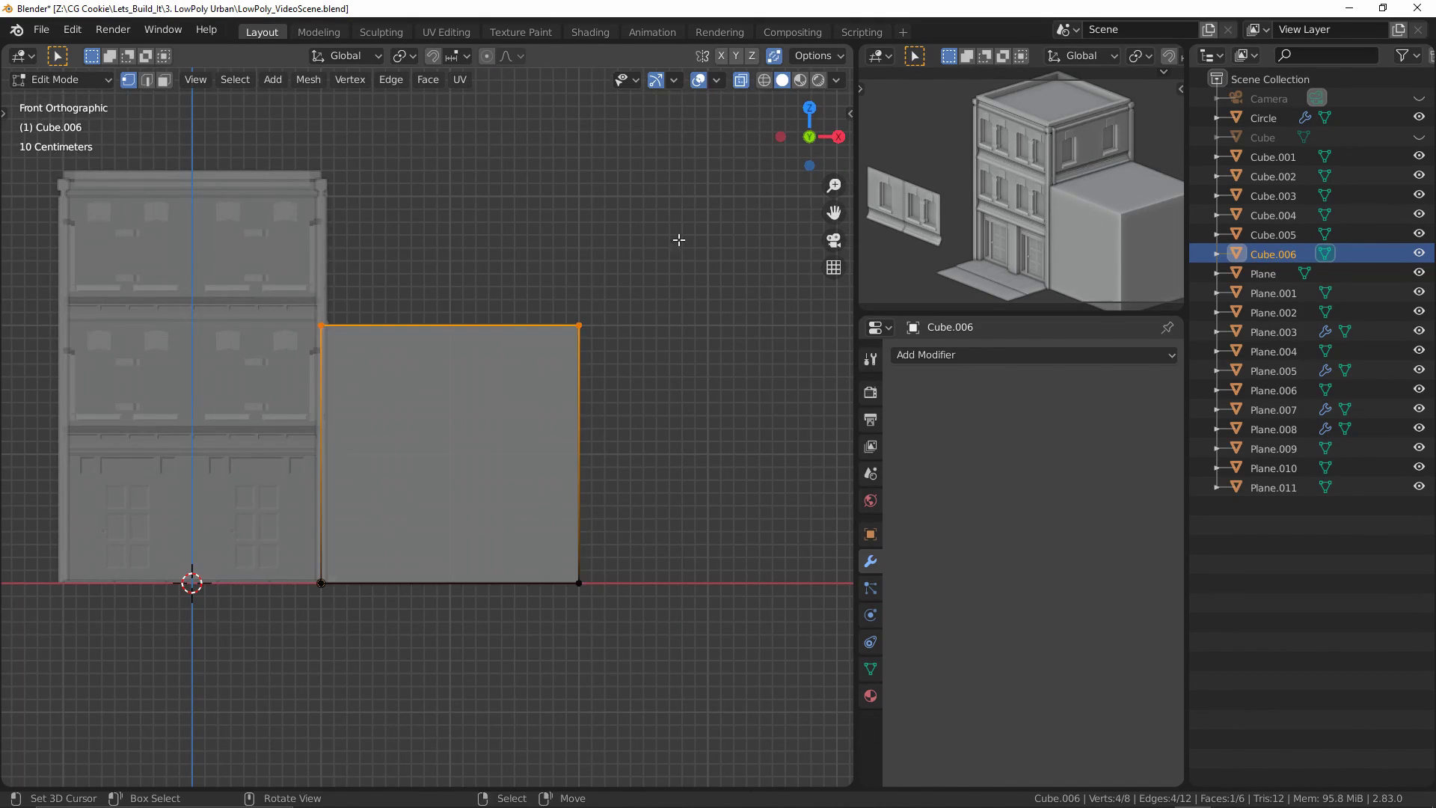
key("g")
key("z")
left_click(589, 608)
scroll(538, 352, "up", 8)
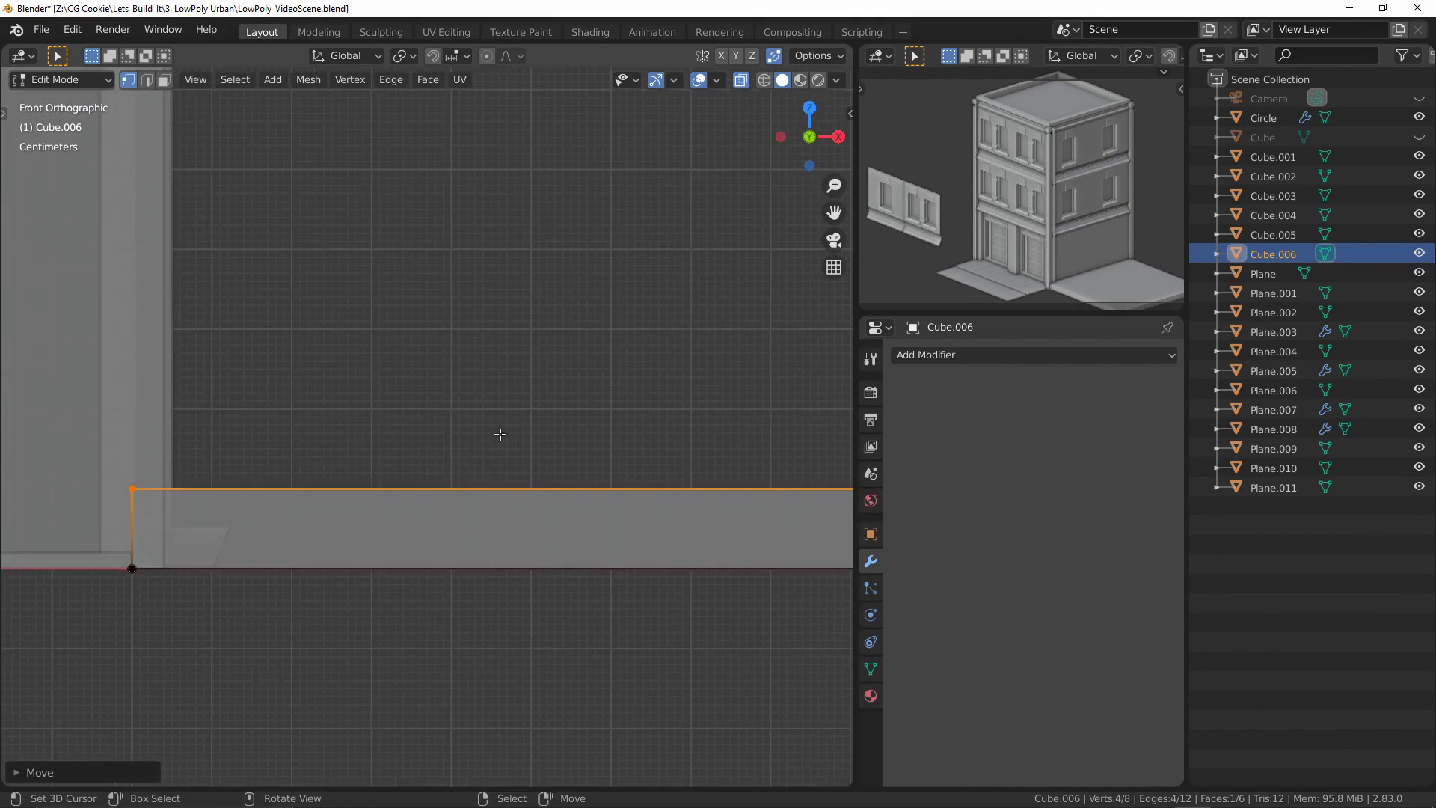
key("g")
key("z")
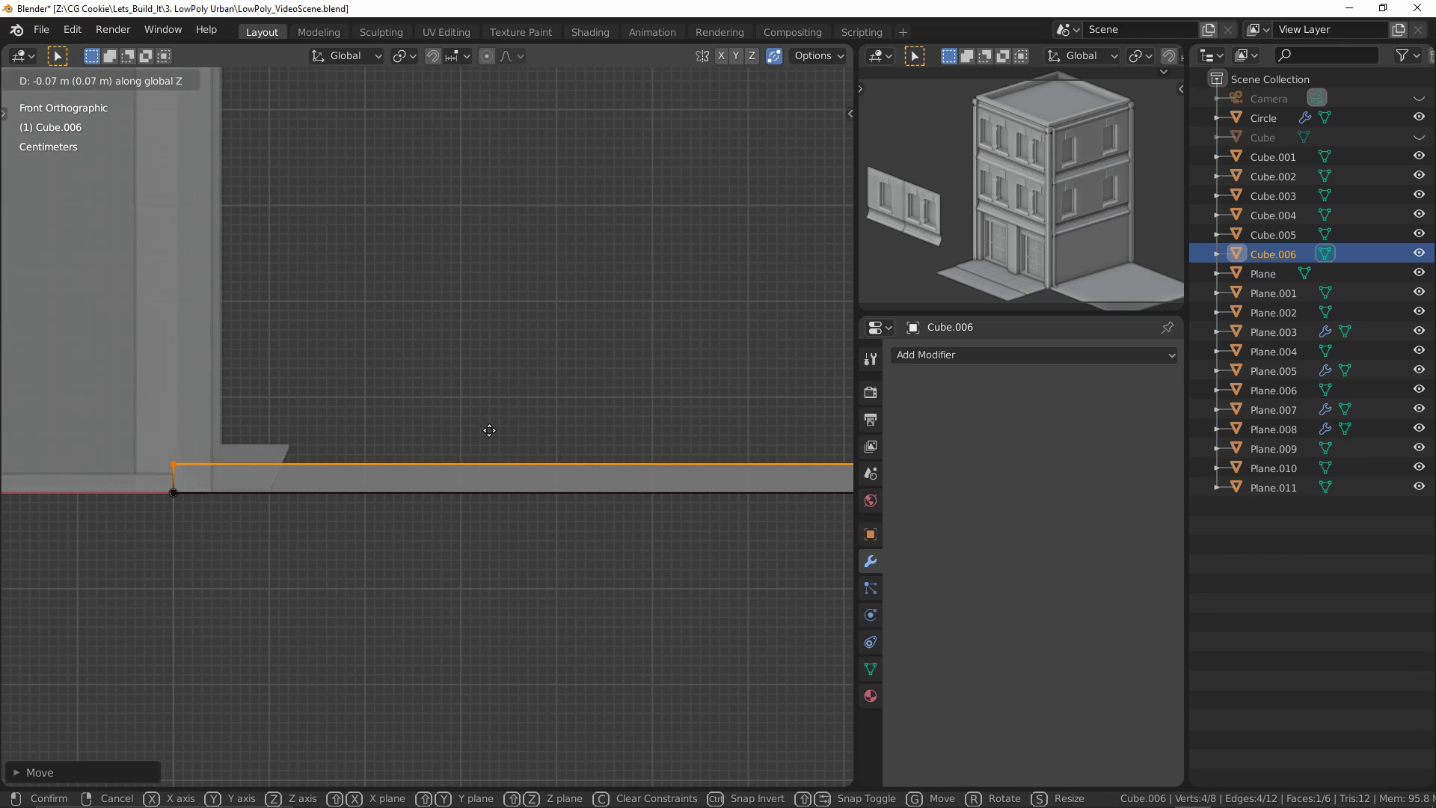
left_click(488, 428)
scroll(490, 433, "down", 2)
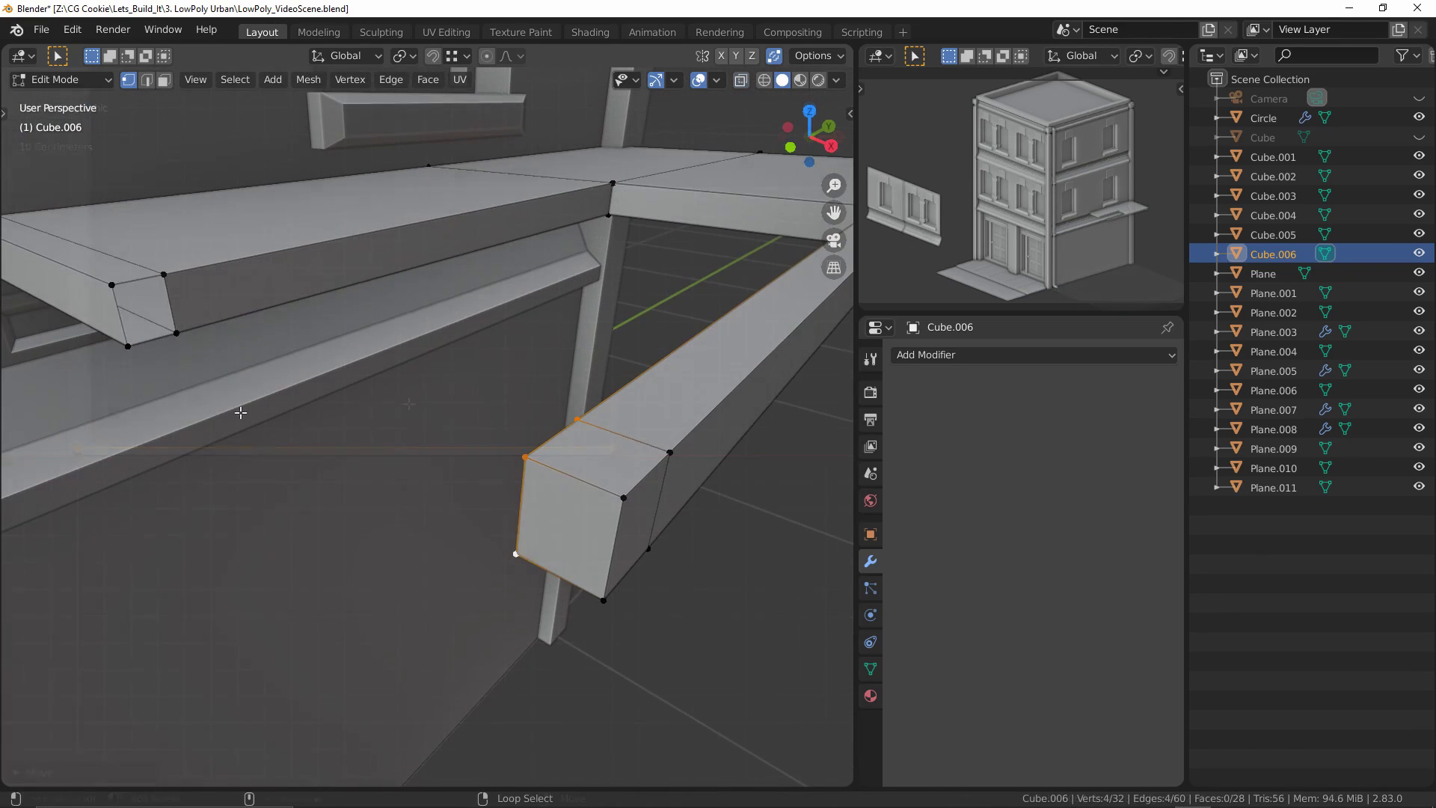
- Bridge Edge Loops between the two beam ends to close the platform frame
left_click(166, 298, "alt+shift")
key("ctrl+e")
left_click(421, 260)
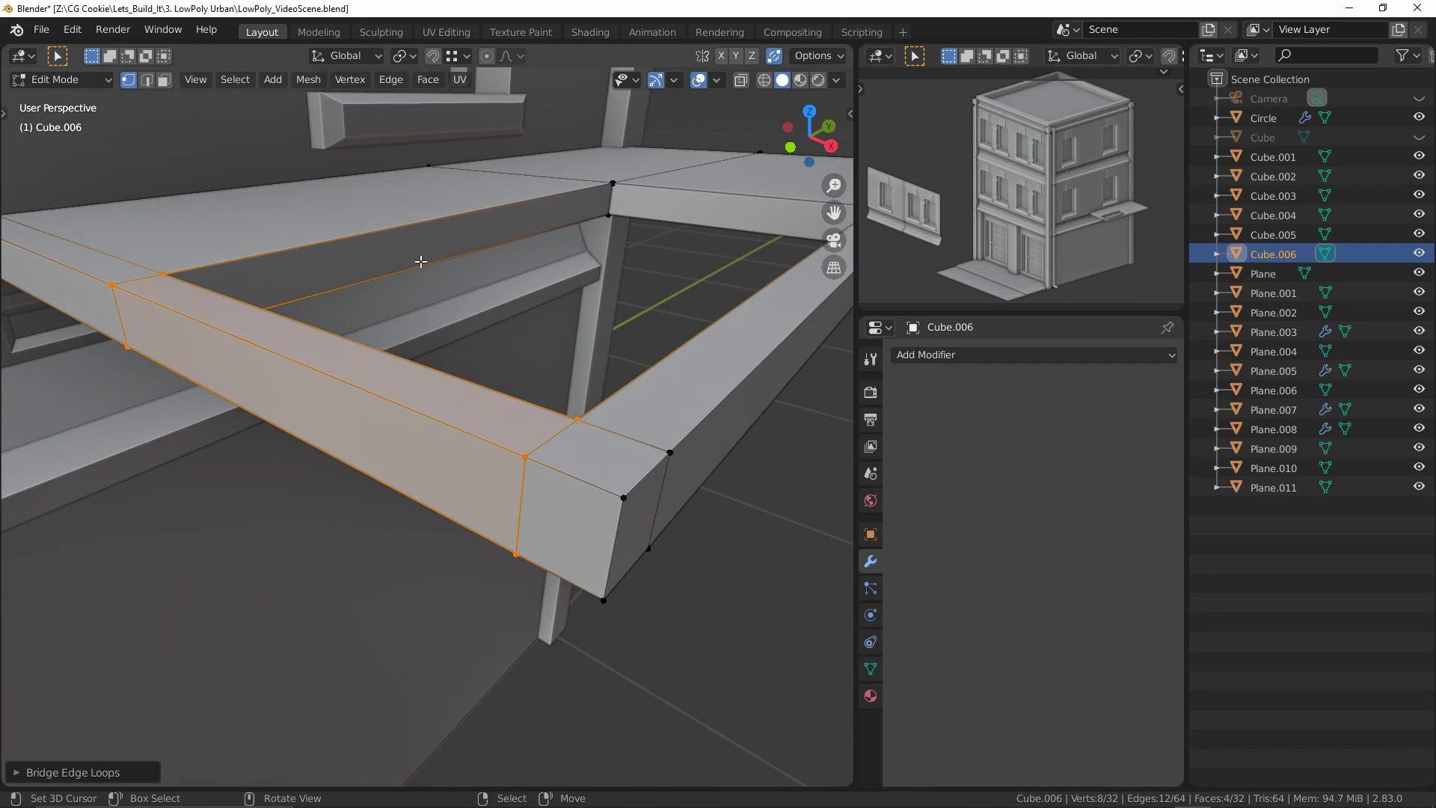
scroll(431, 297, "down", 4)
key("Tab")
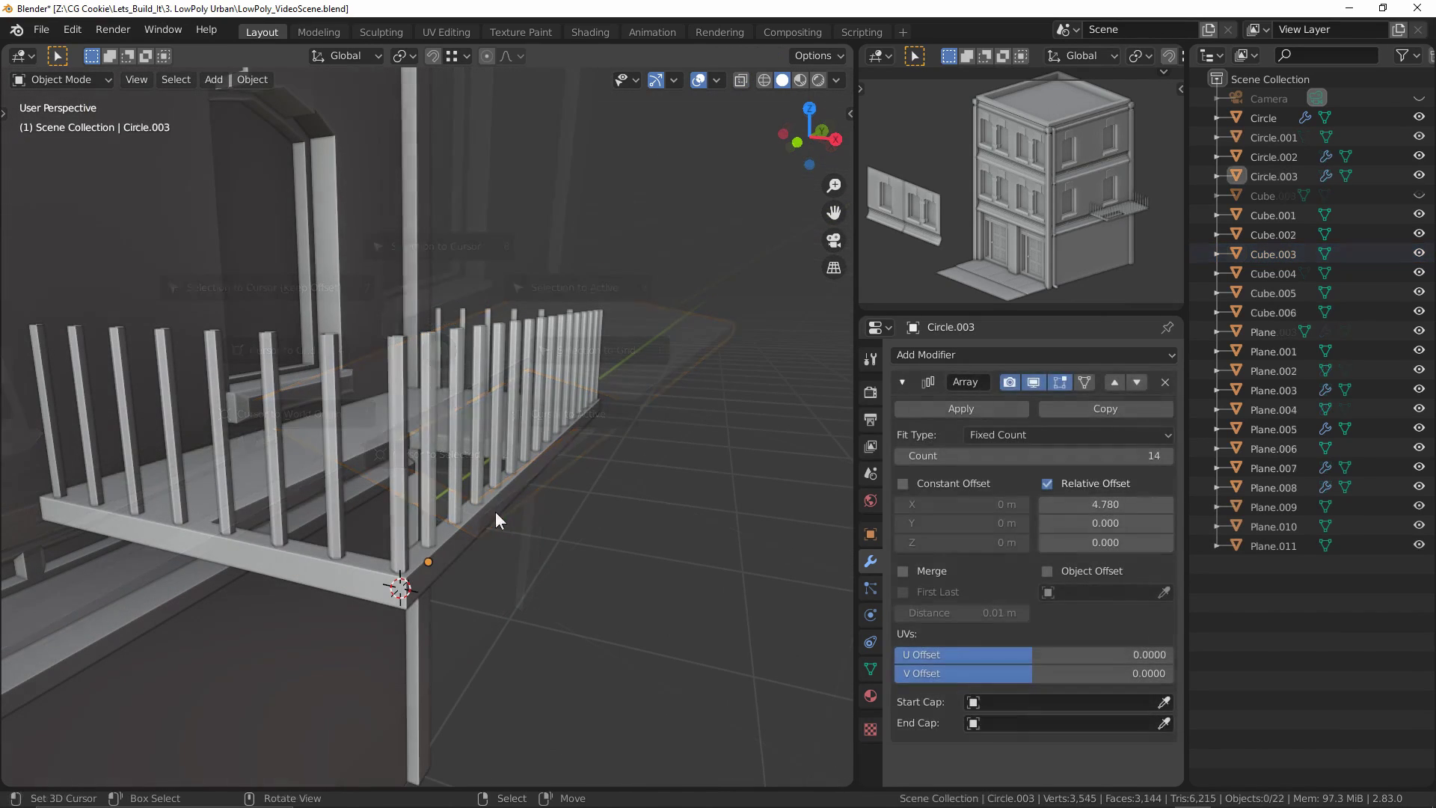
- Join the railings into the platform Cube.006 and save the file
key("Tab")
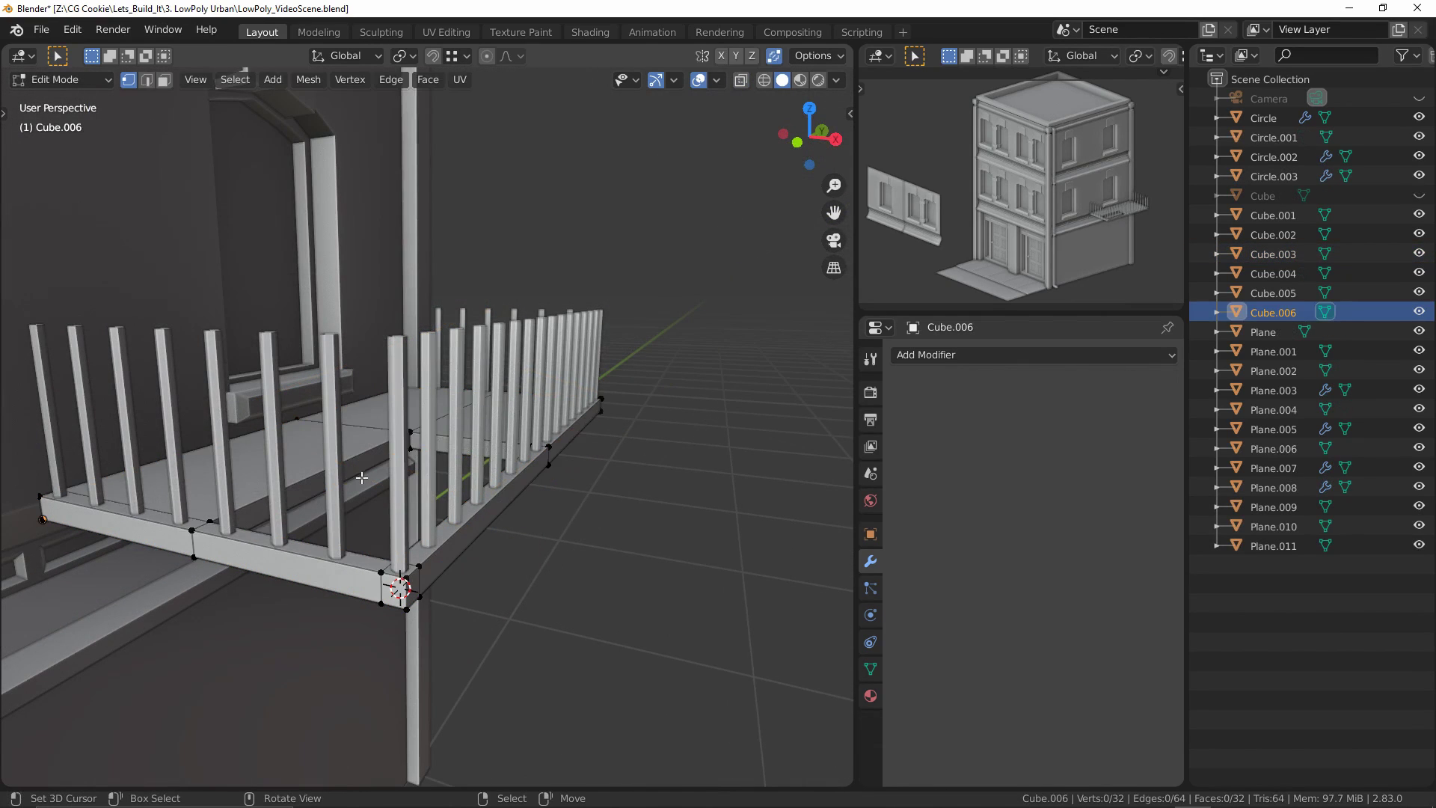
key("Tab")
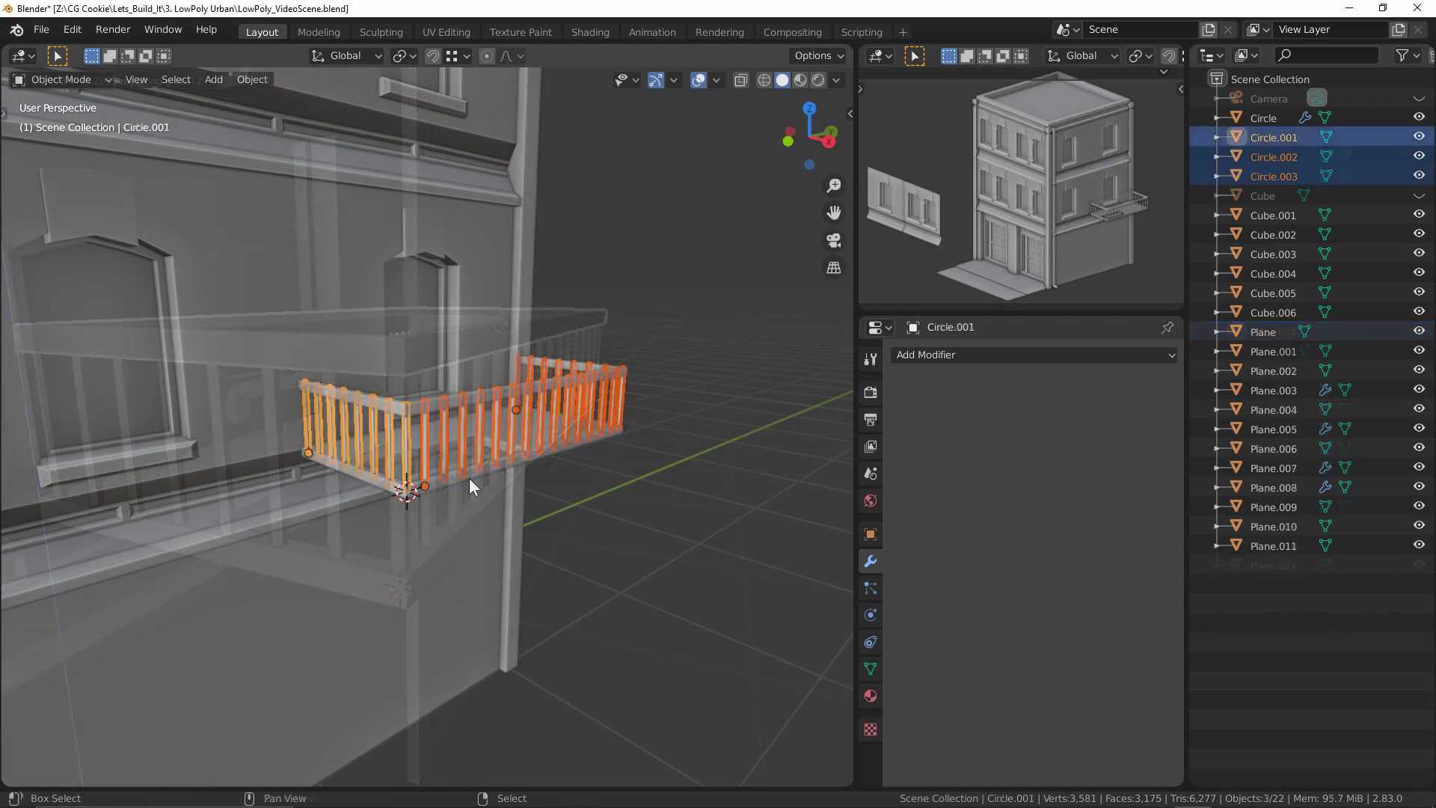
right_click(469, 478, "shift")
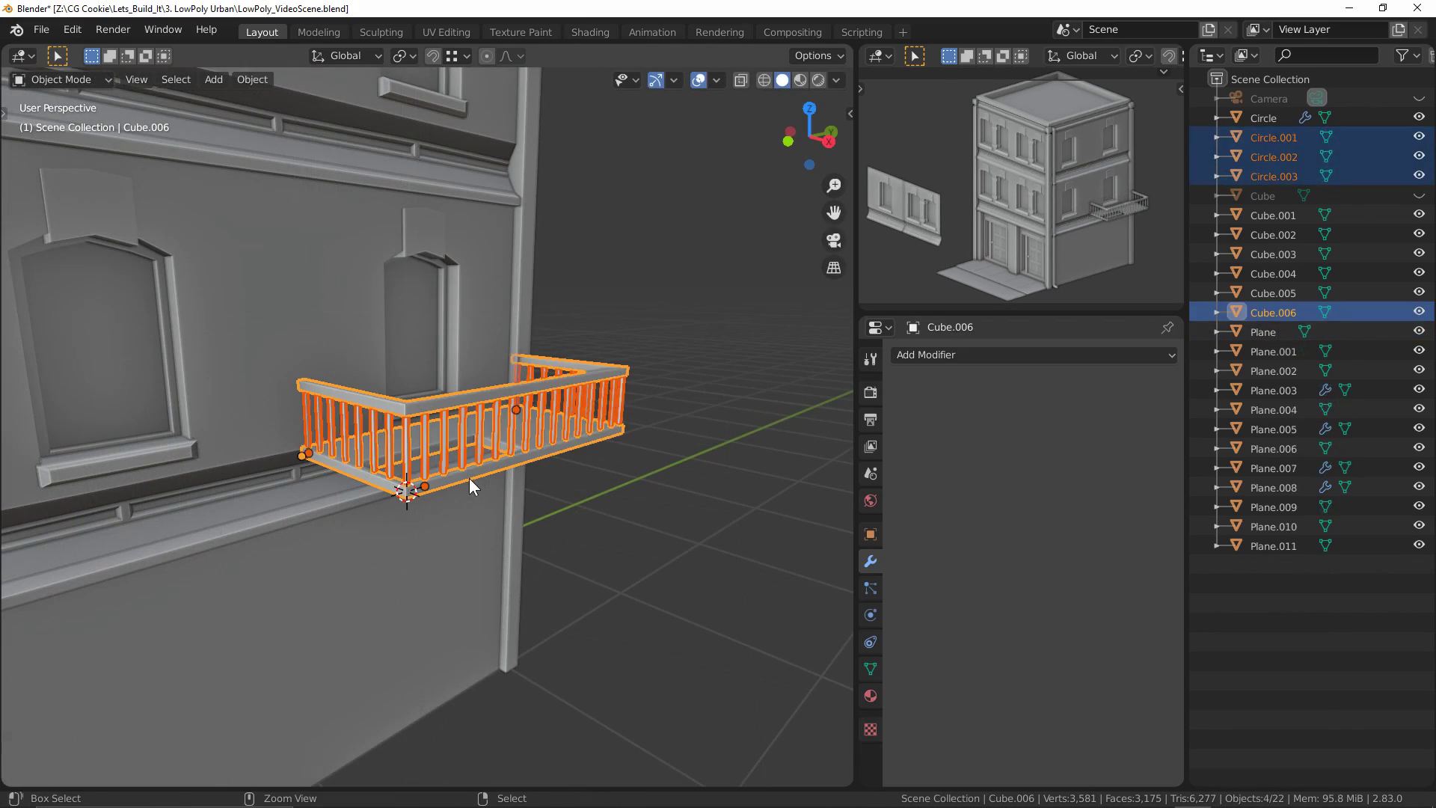
key("ctrl+j")
key("alt+a")
middle_click_drag(577, 470, 586, 478)
key("ctrl+s")
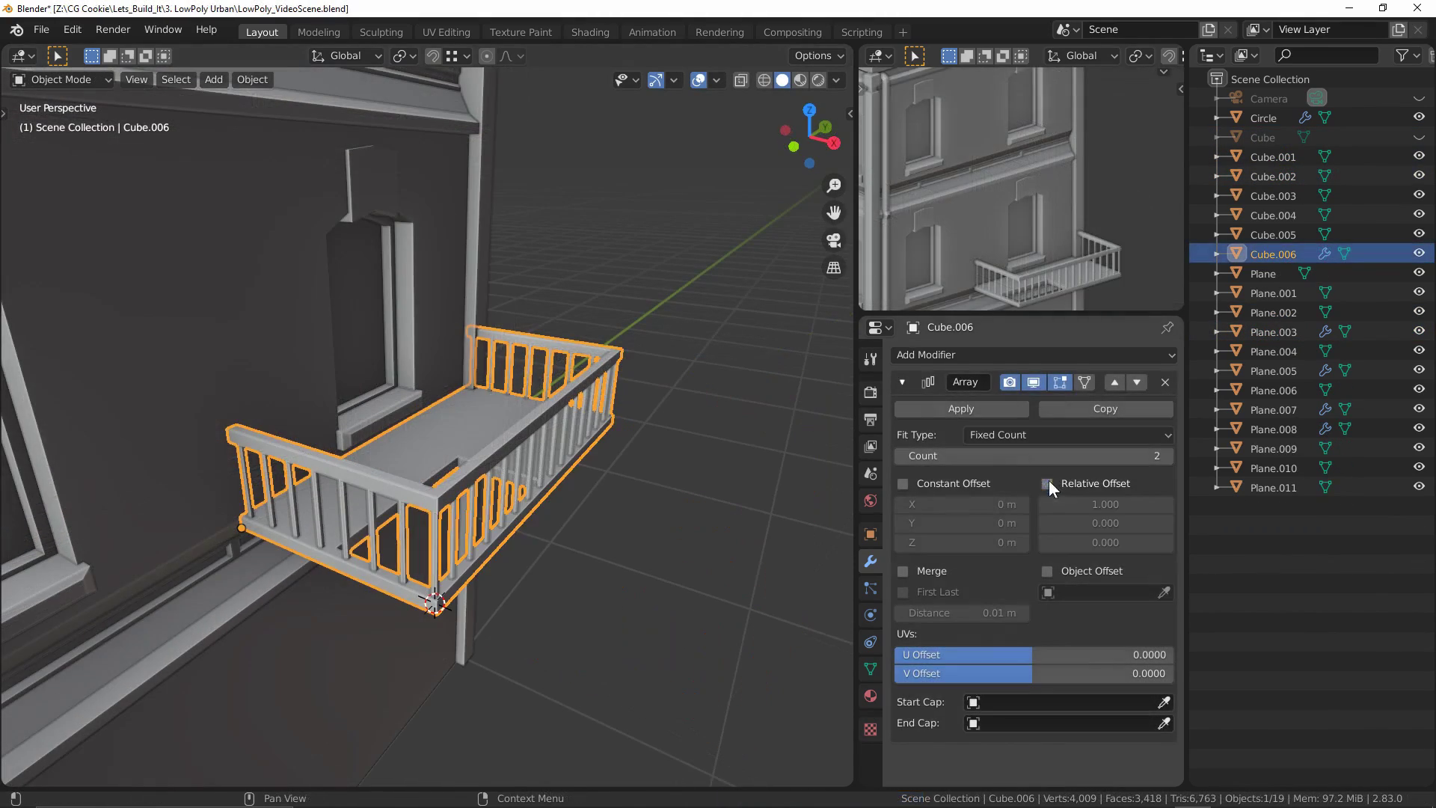
- Enable the Array's Constant Offset with Z set to 1 m
left_click(902, 483)
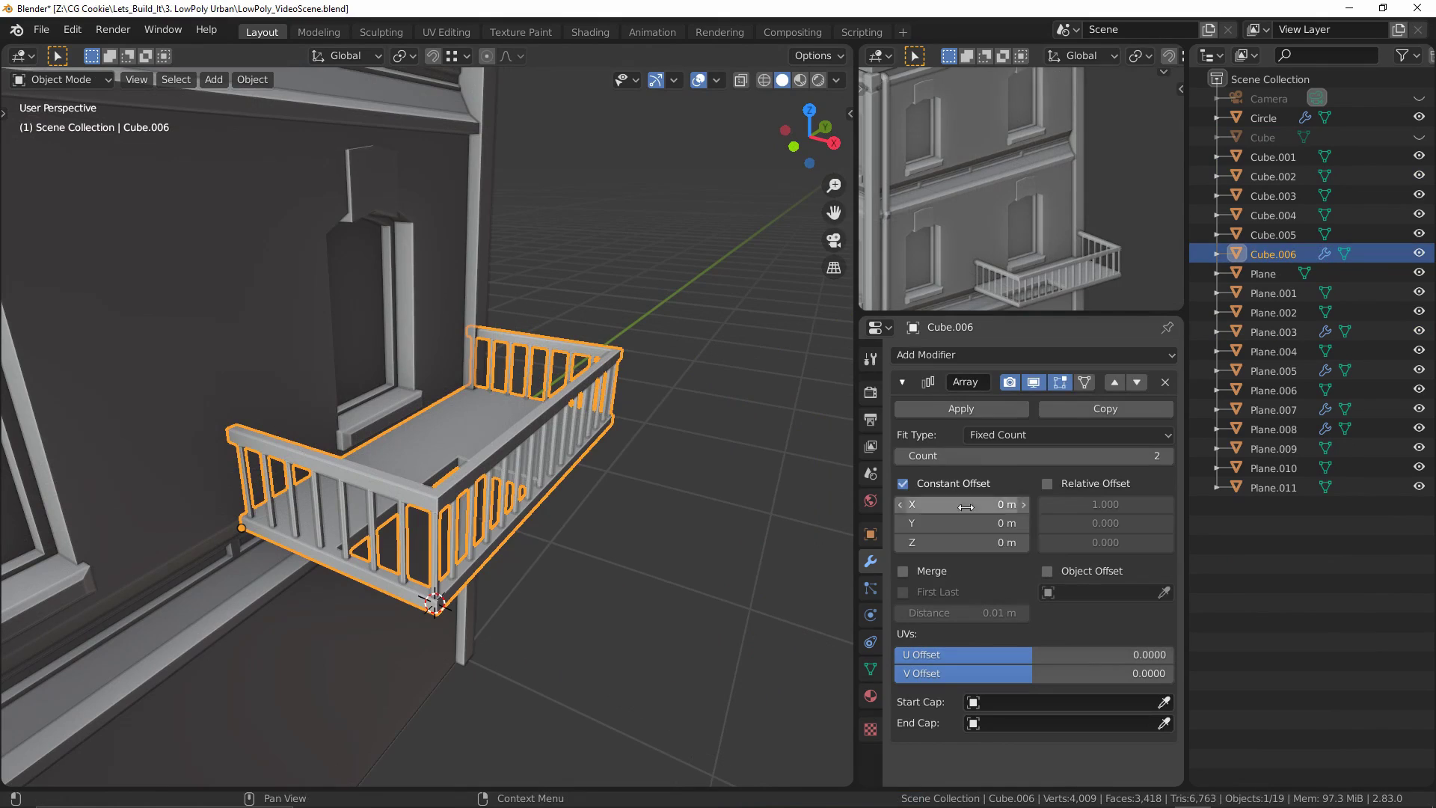
type("1")
key("Return")
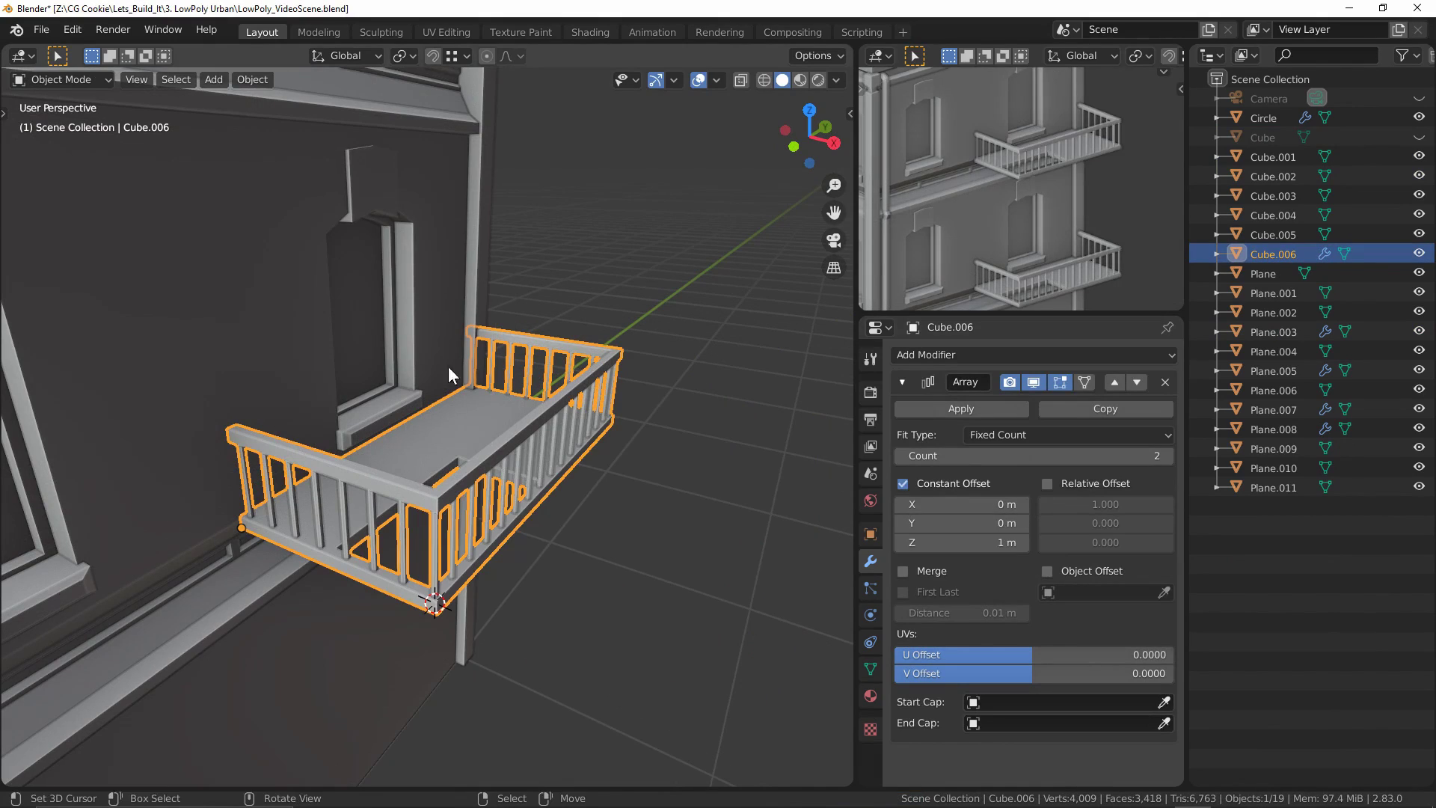
scroll(448, 365, "down", 3)
scroll(513, 338, "up", 2)
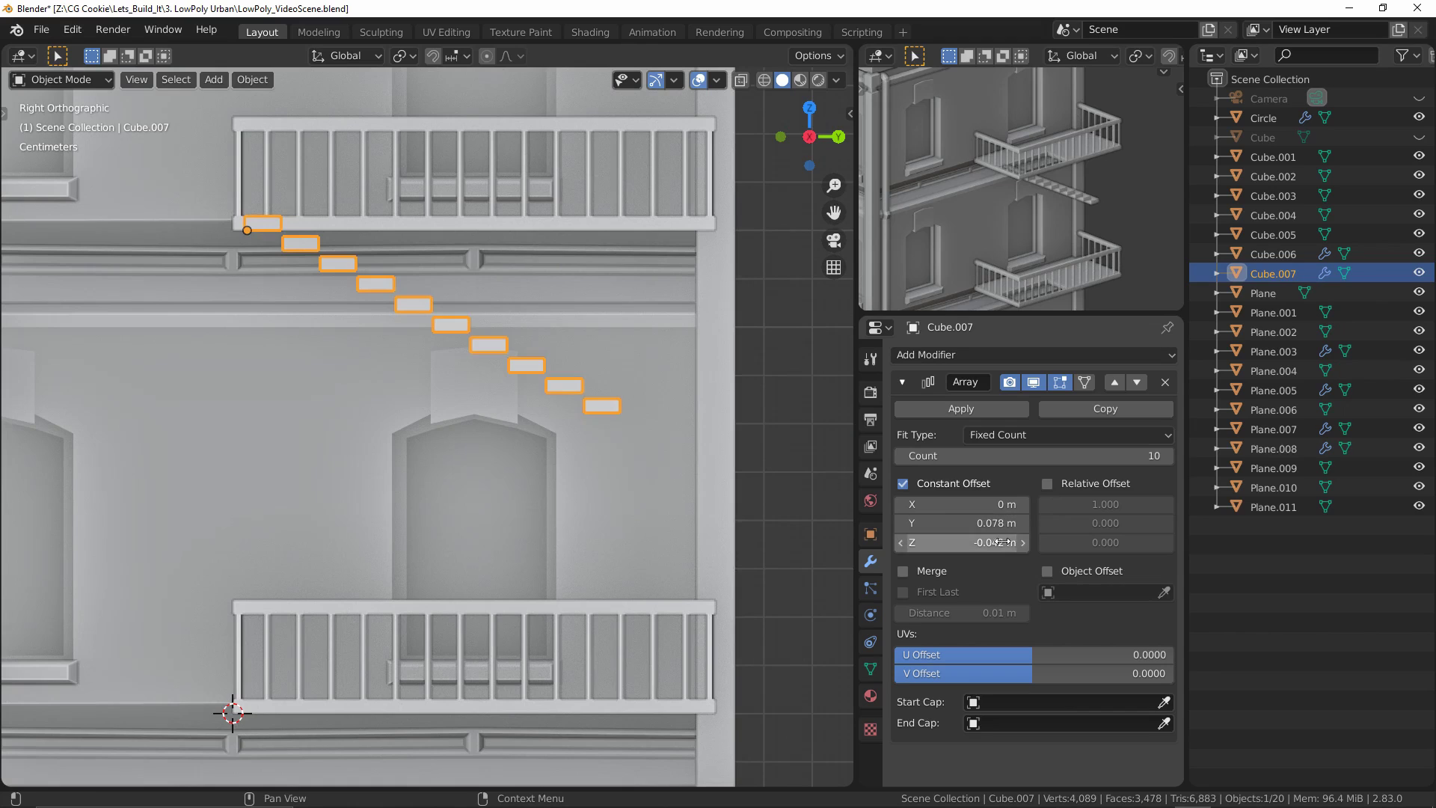
- Set the stair steps' vertical array offset to -0.1 m
left_click_drag(1002, 541, 950, 542)
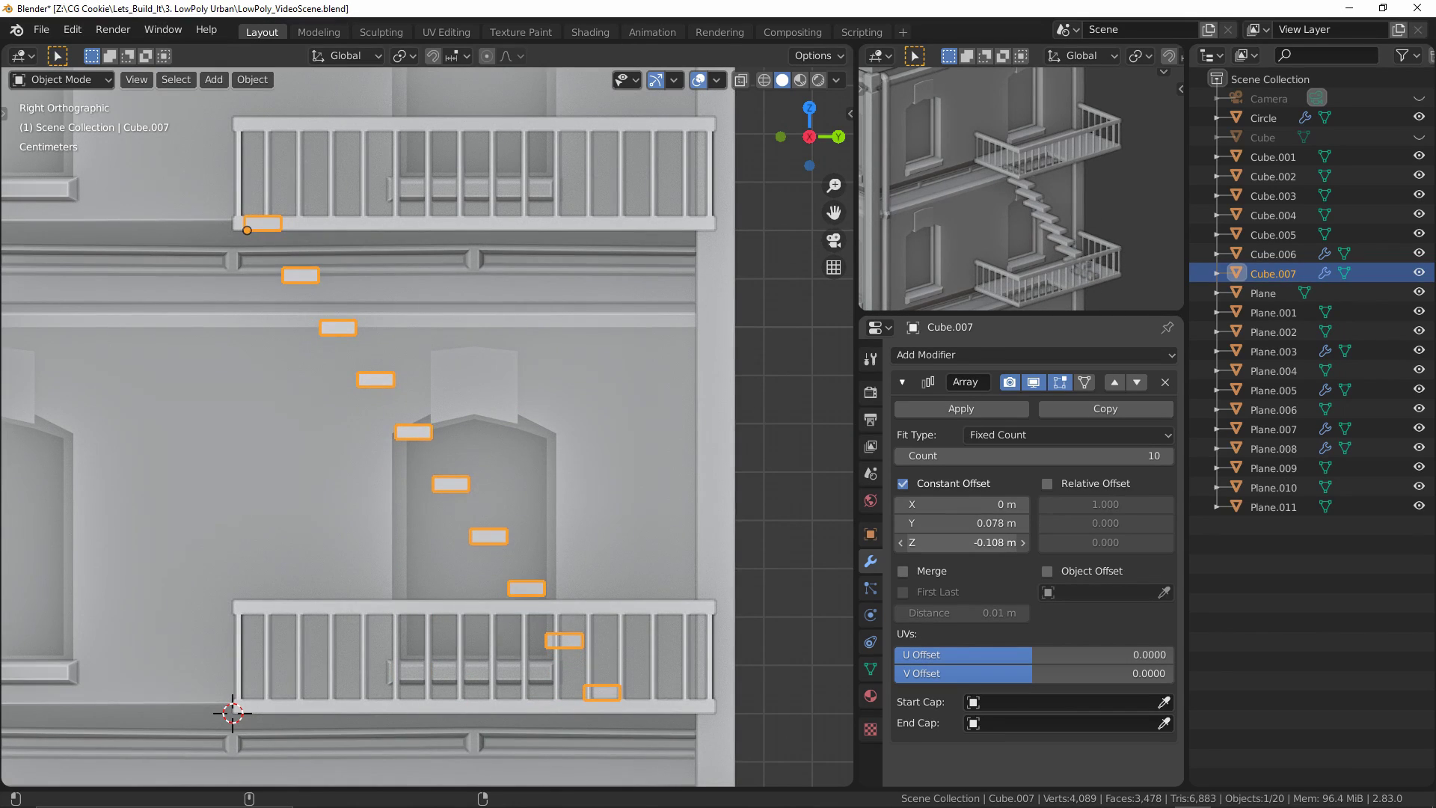
type("-0.1")
key("Return")
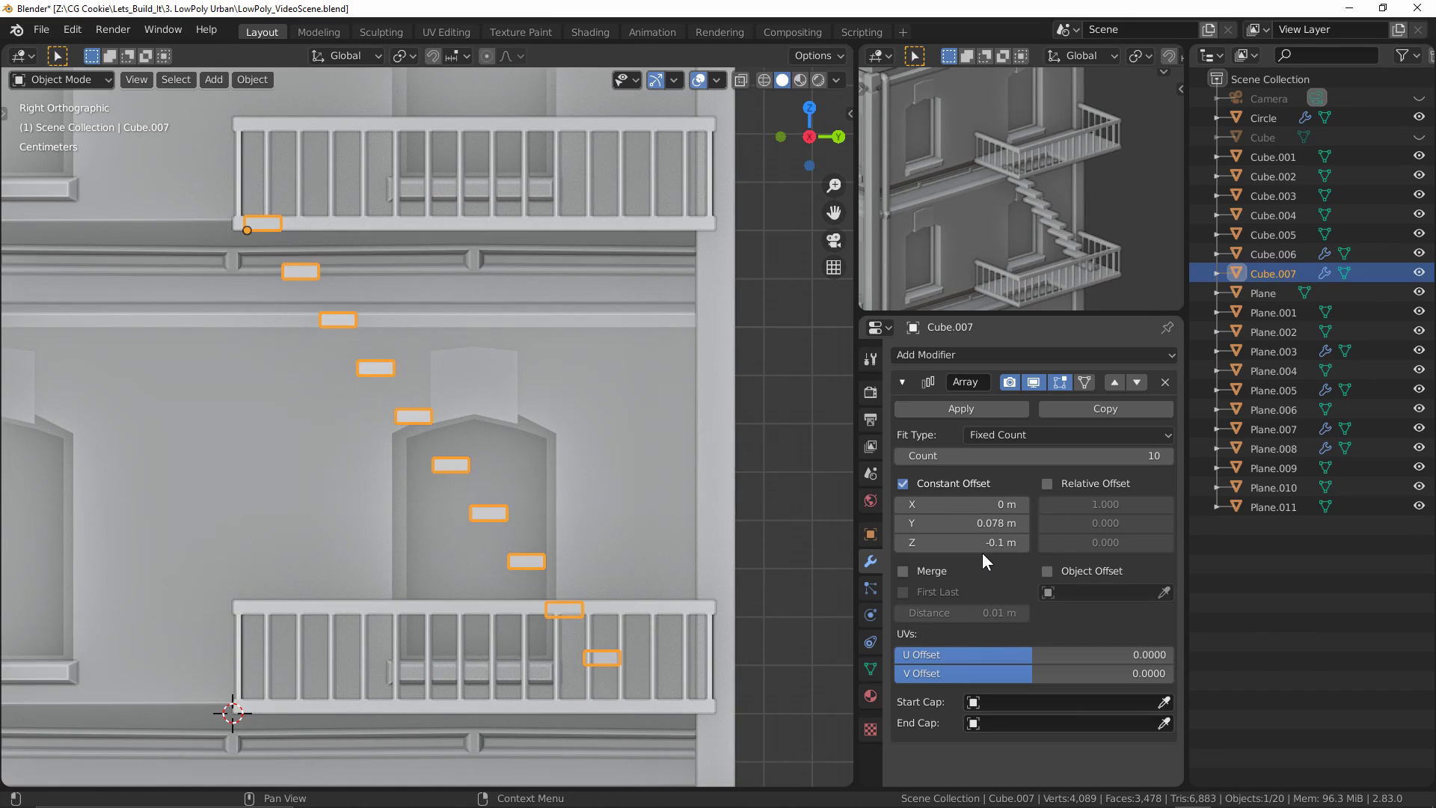
left_click(986, 546)
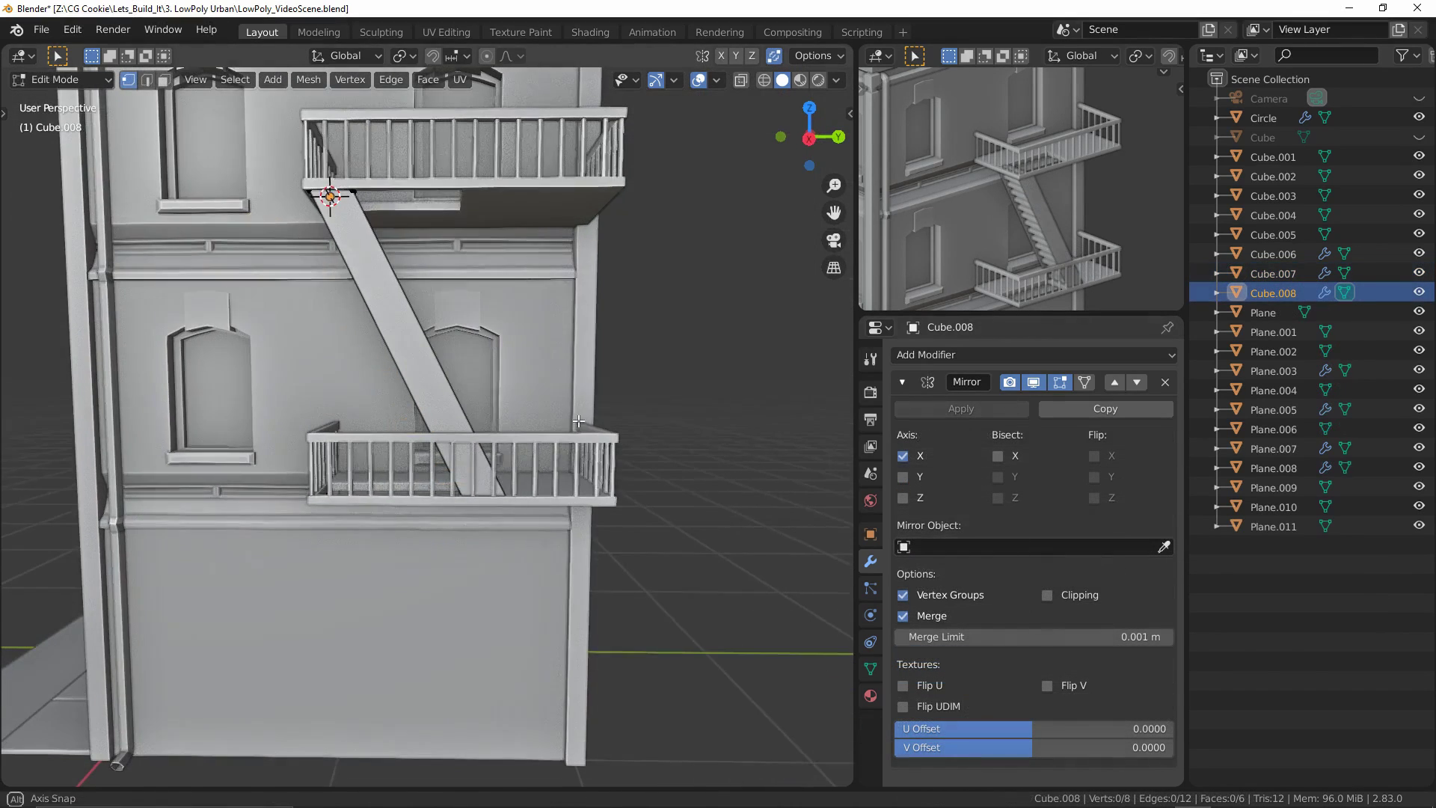
- Slide the stair stringer along Y to sit beside the steps
key("g")
key("y")
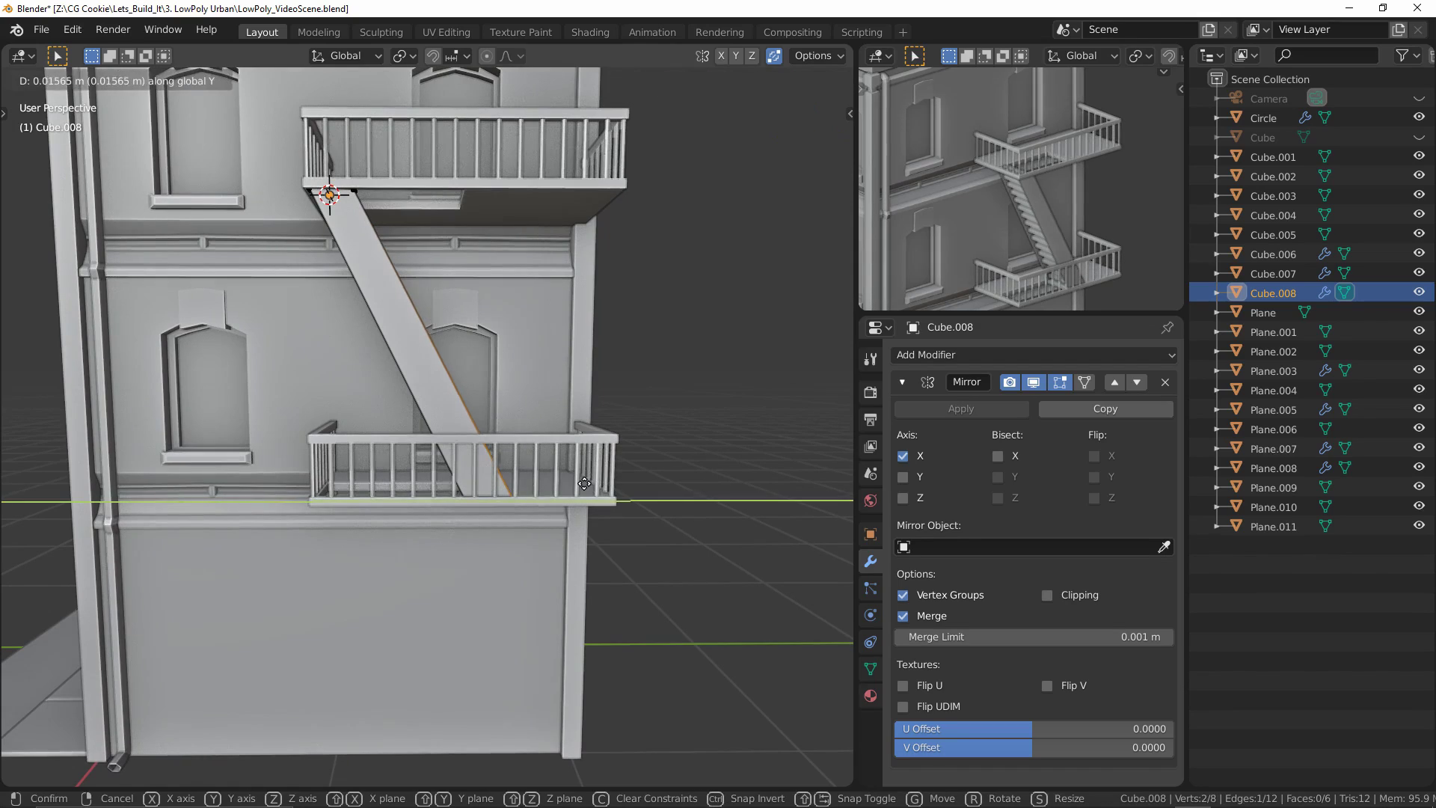
left_click(584, 483)
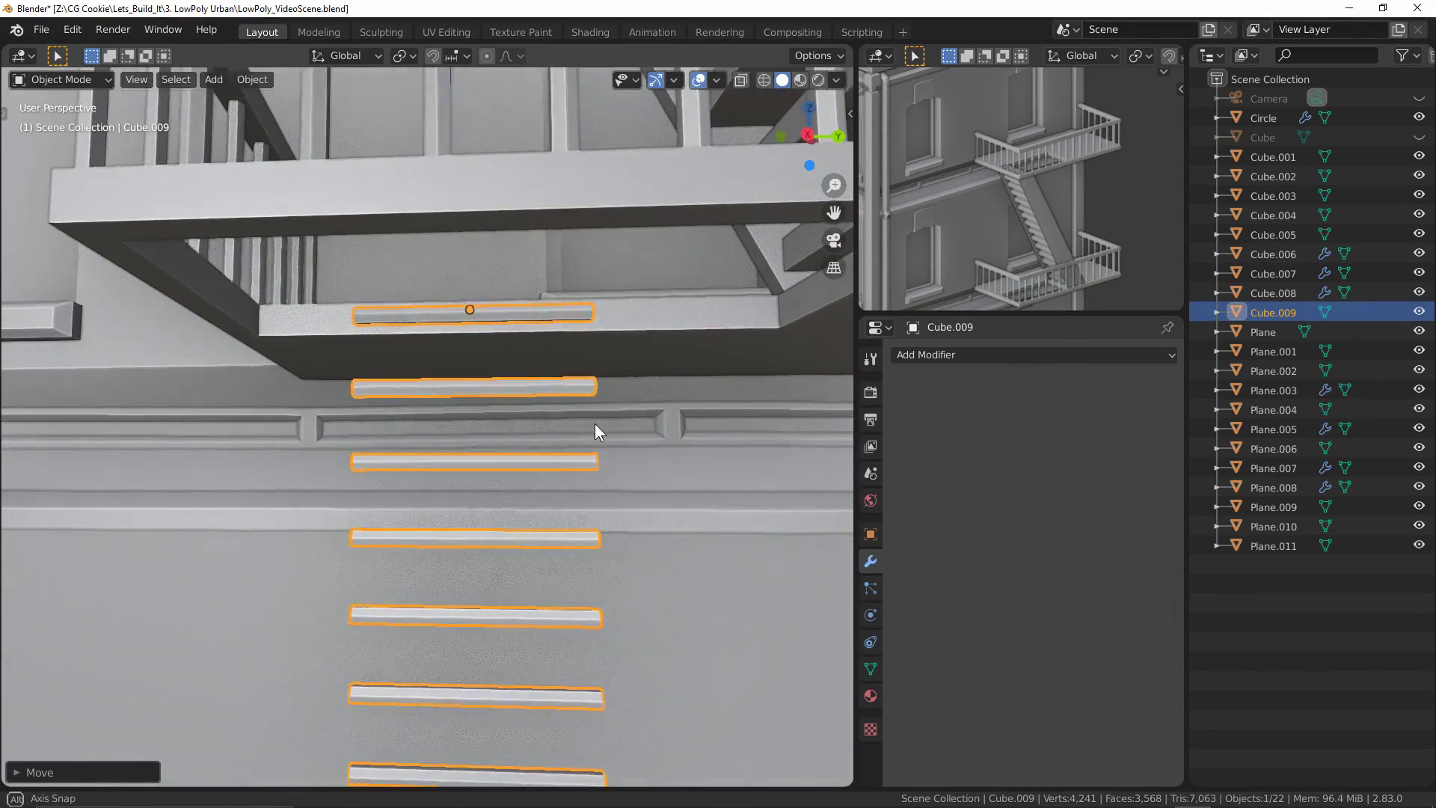
- Move the ladder rungs along X and Y under the lower balcony, then hide overlays
key("g")
key("x")
key("y")
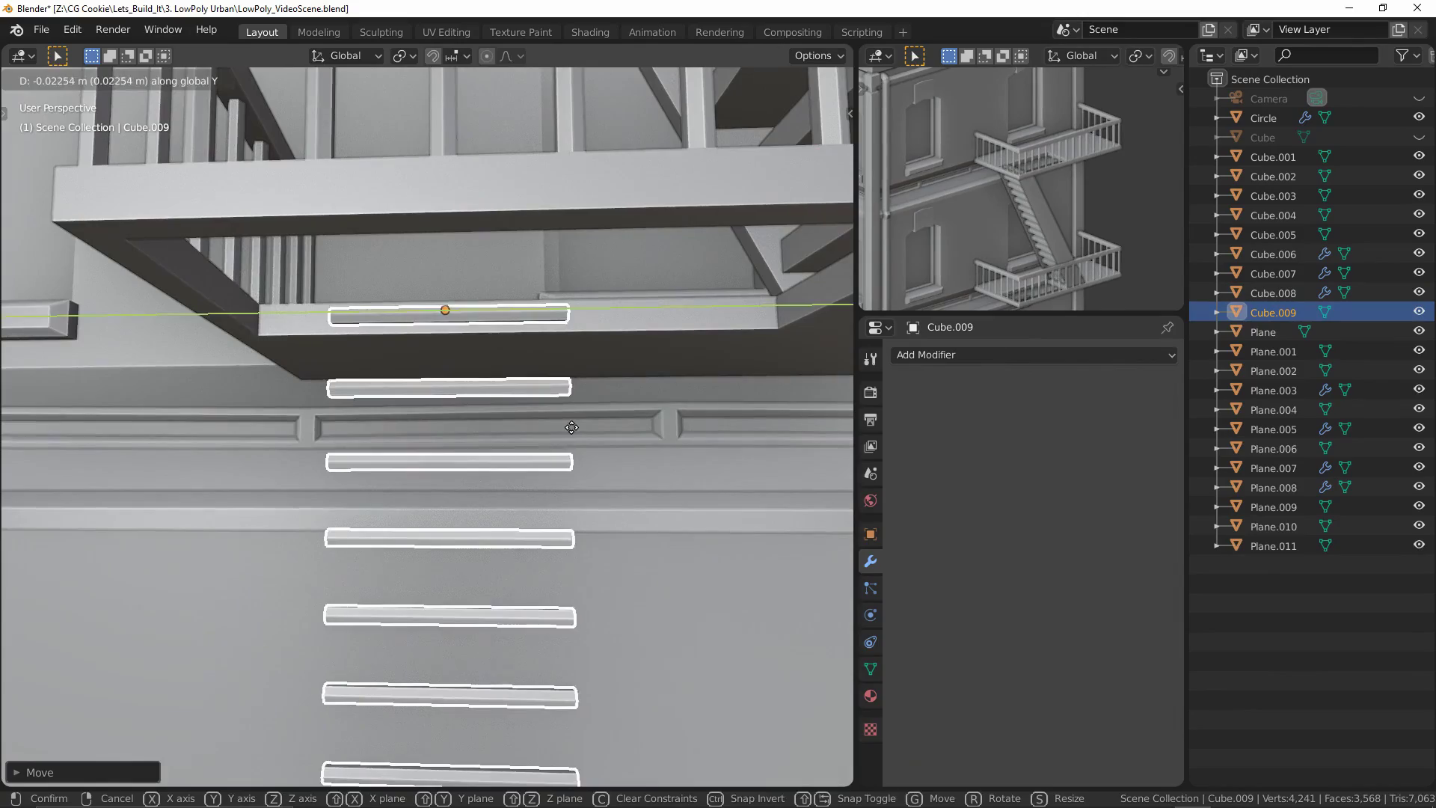
left_click(571, 427)
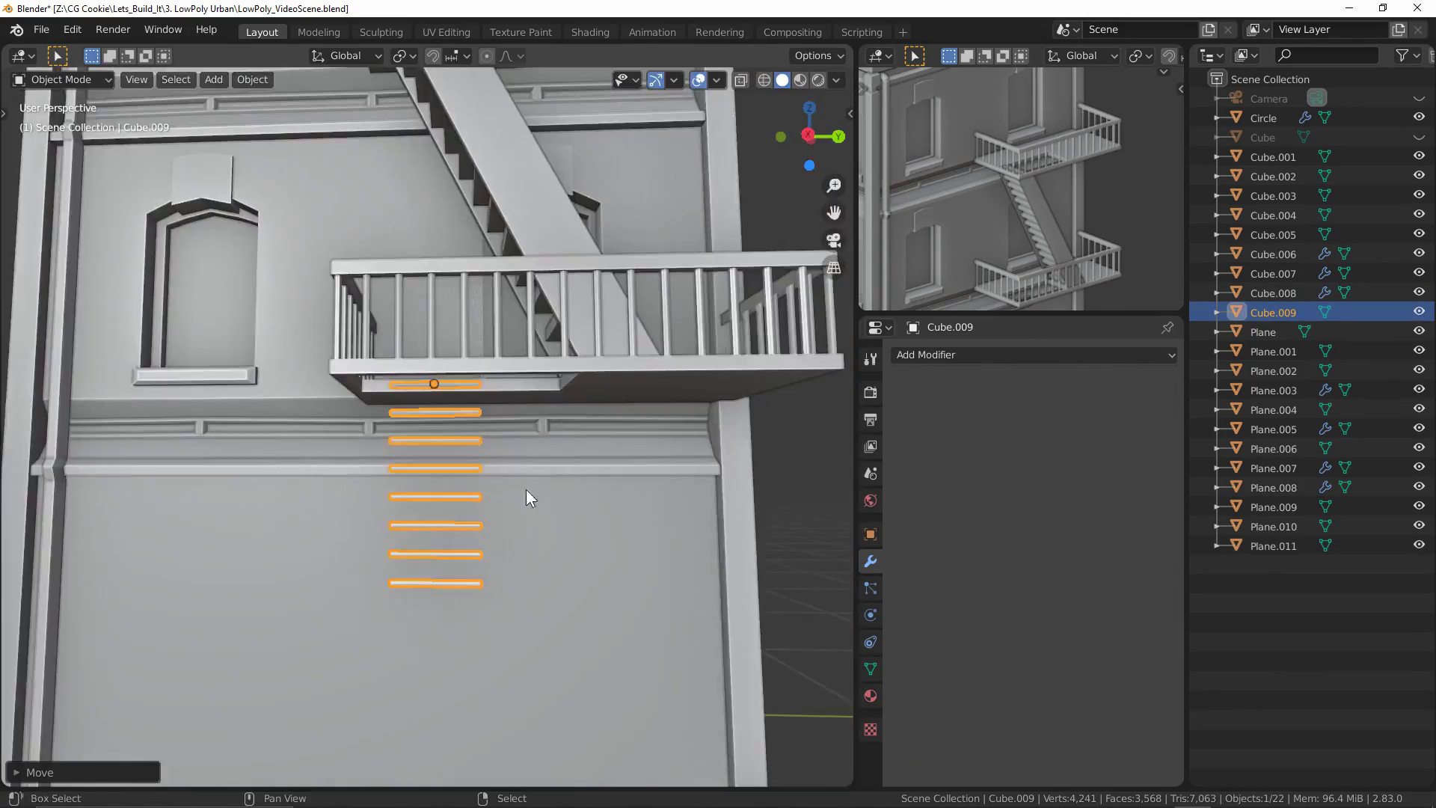
key("alt+a")
middle_click_drag(526, 489, 495, 393)
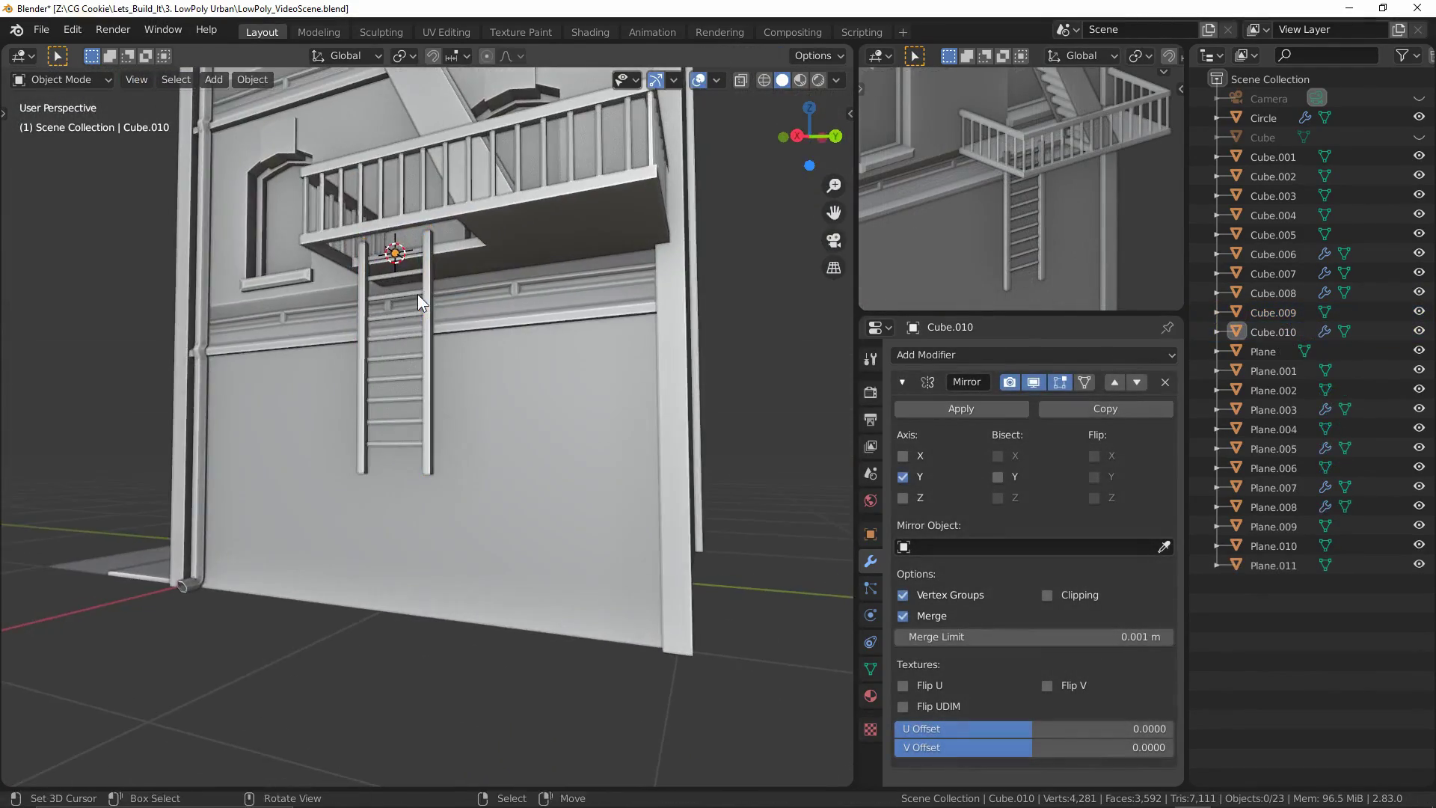
middle_click_drag(417, 294, 532, 623)
scroll(652, 330, "down", 4)
key("shift+alt+z")
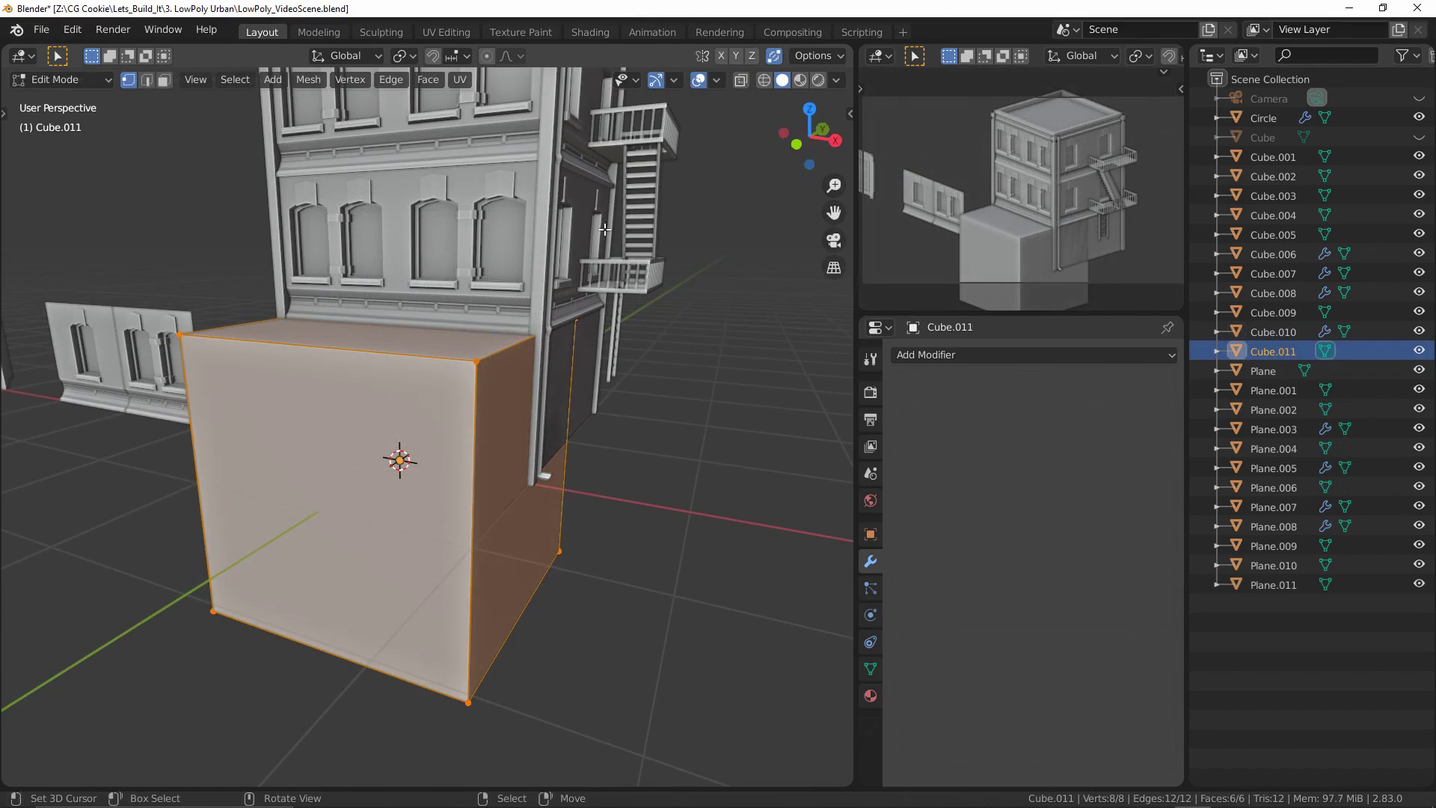
- Flatten and shrink the new cube, then raise it to the second-floor windows
key("s")
key("shift+x")
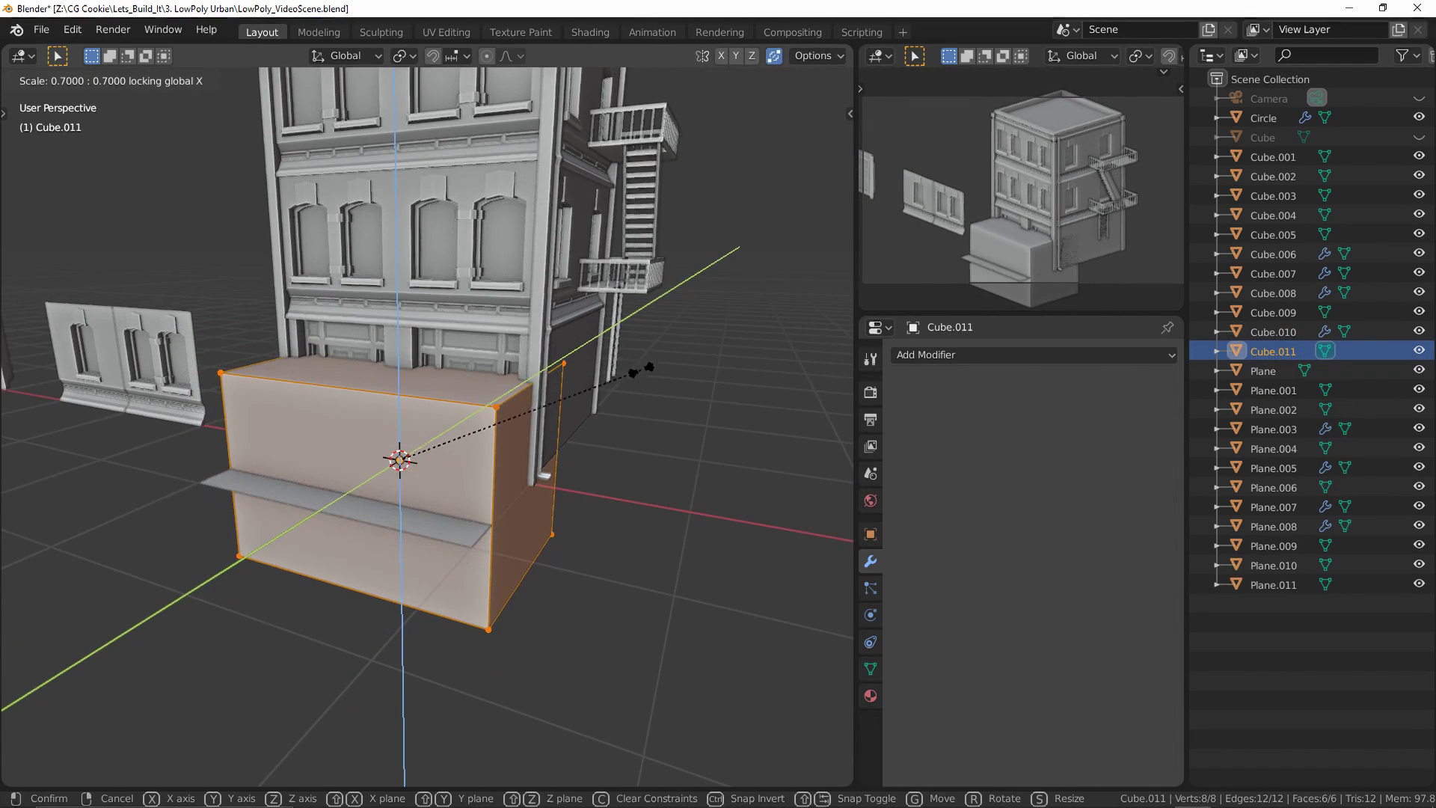
left_click(558, 418)
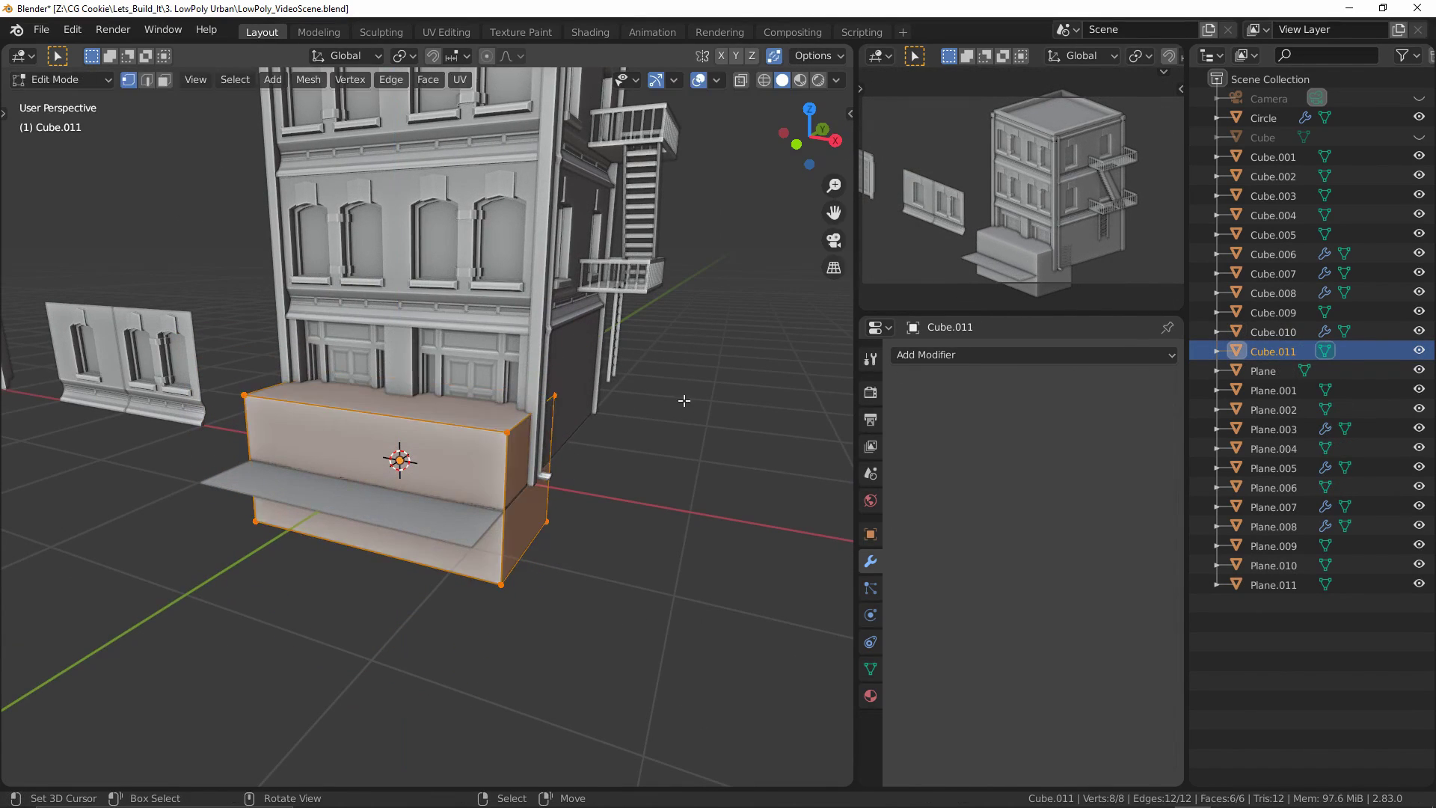
key("s")
left_click(453, 462)
scroll(452, 458, "up", 2)
middle_click_drag(453, 452, 461, 579, "shift")
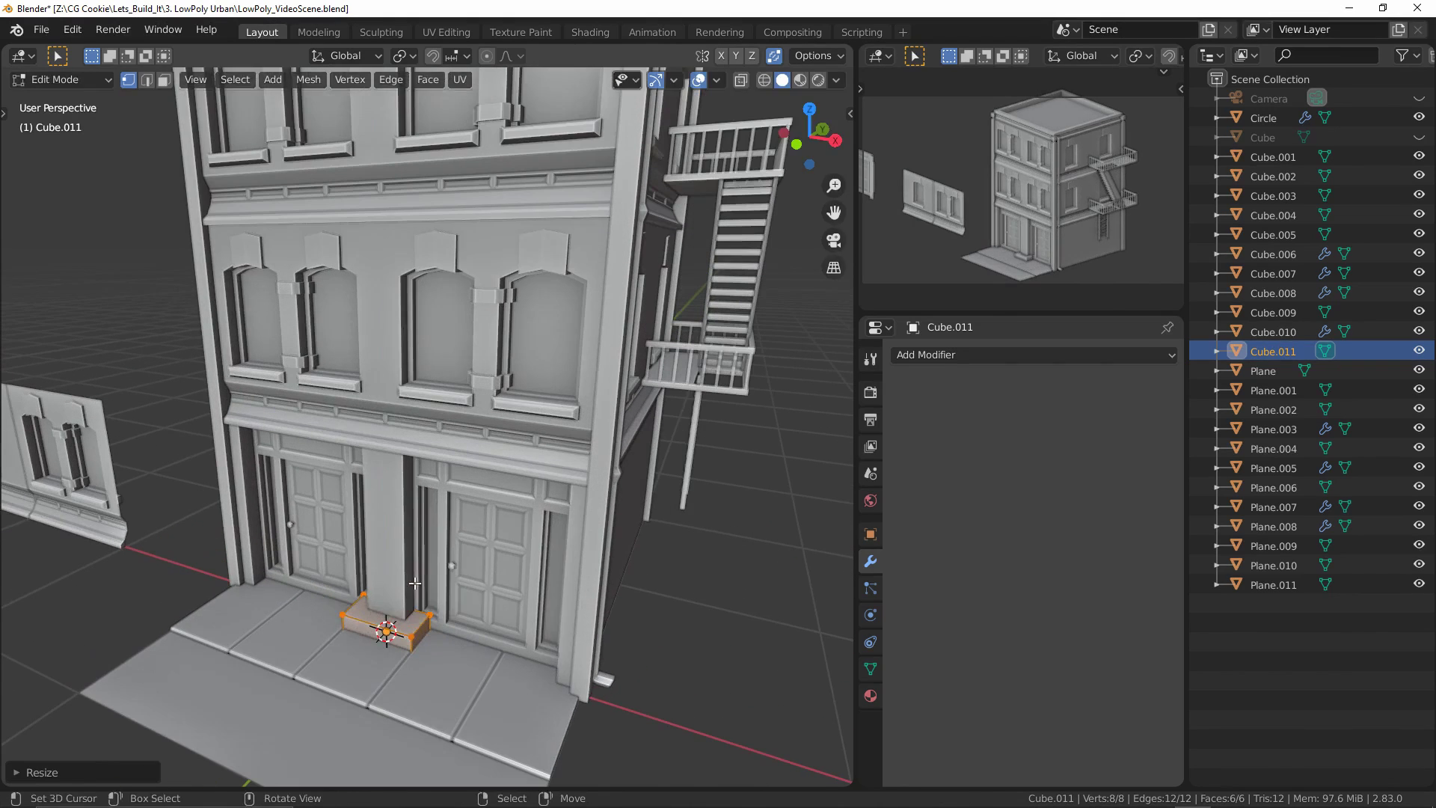
key("g")
key("z")
left_click(463, 309)
- In Front view, shrink the block into a brick and place it on the wall
key("KP_1")
scroll(463, 310, "up", 6)
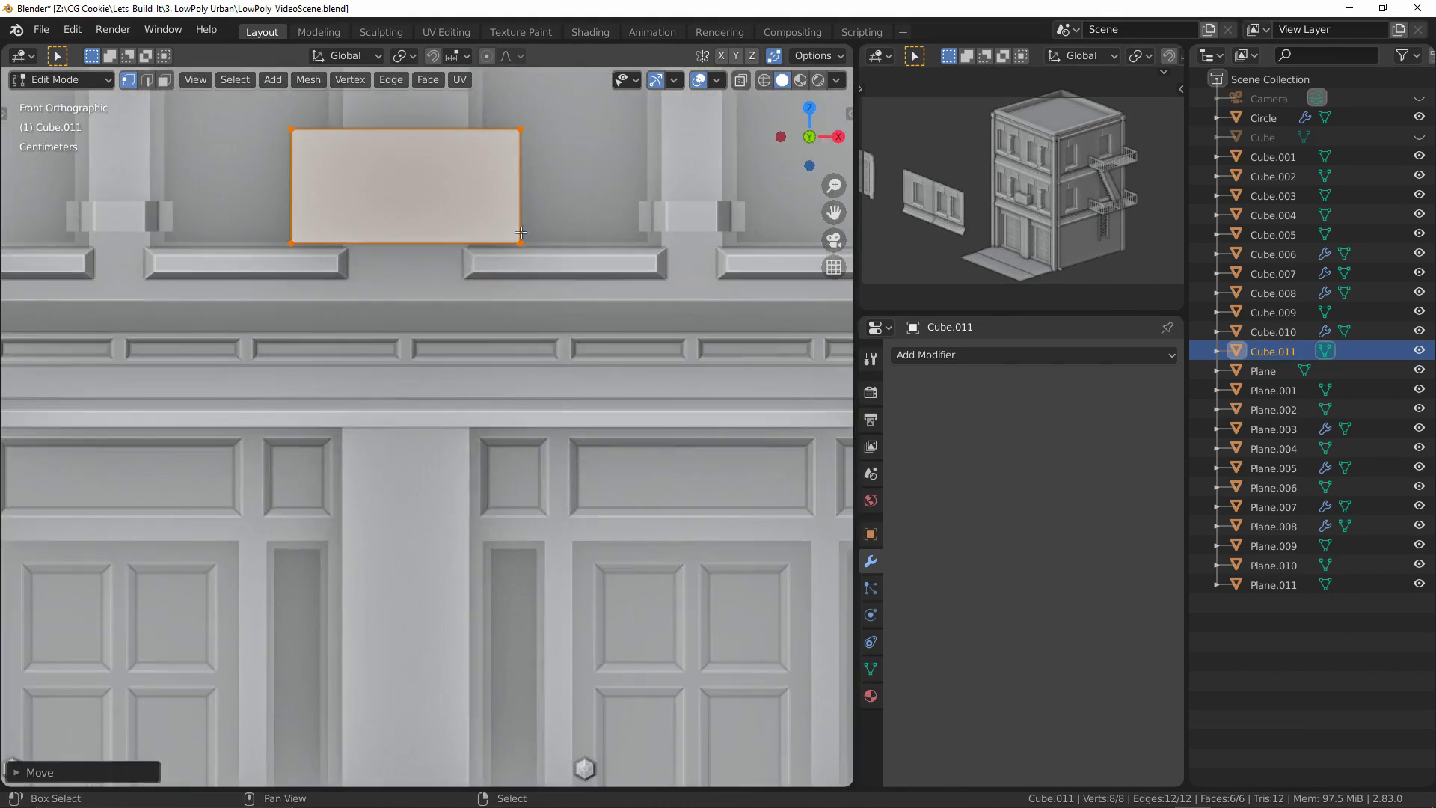
middle_click_drag(576, 179, 563, 330, "shift")
key("s")
left_click(466, 326)
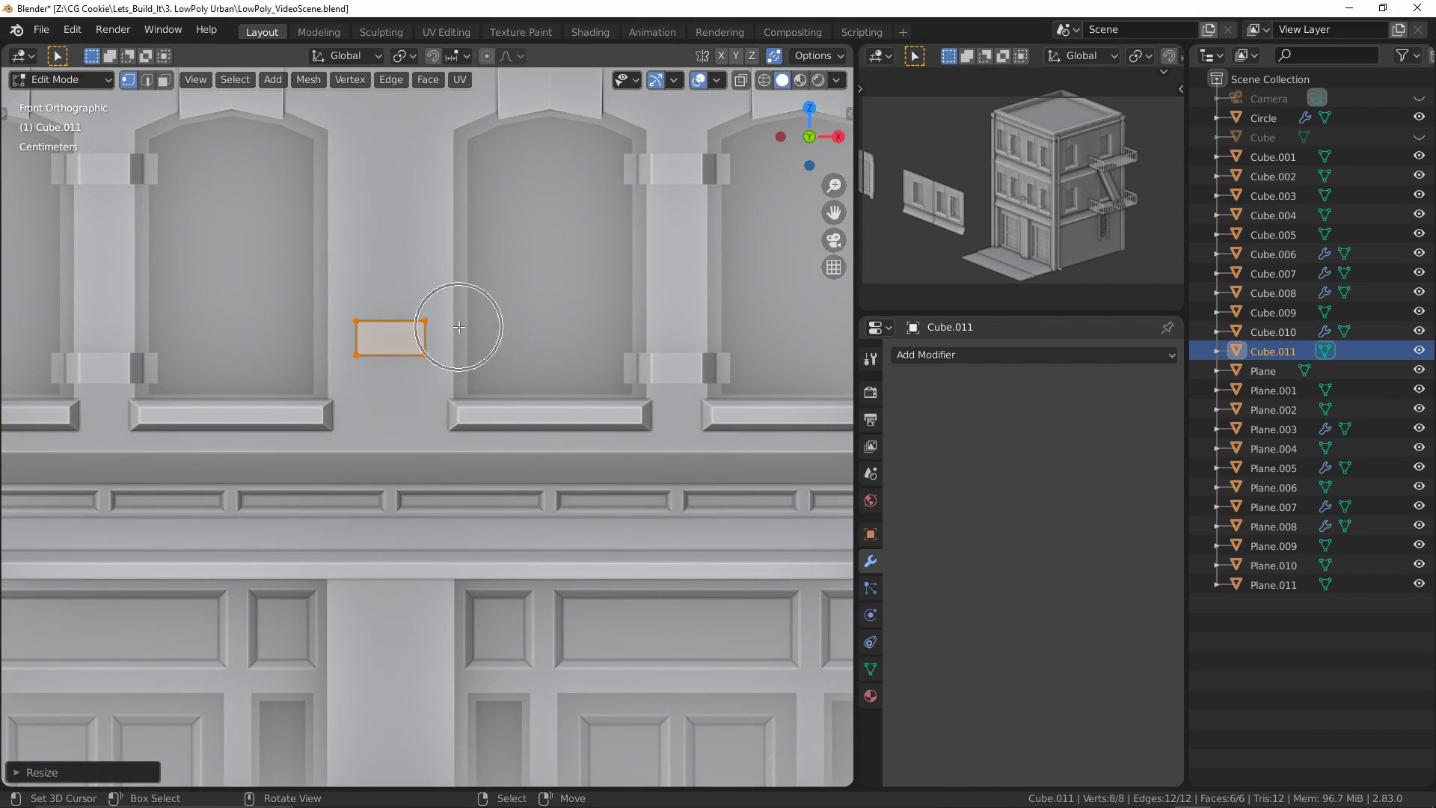
key("g")
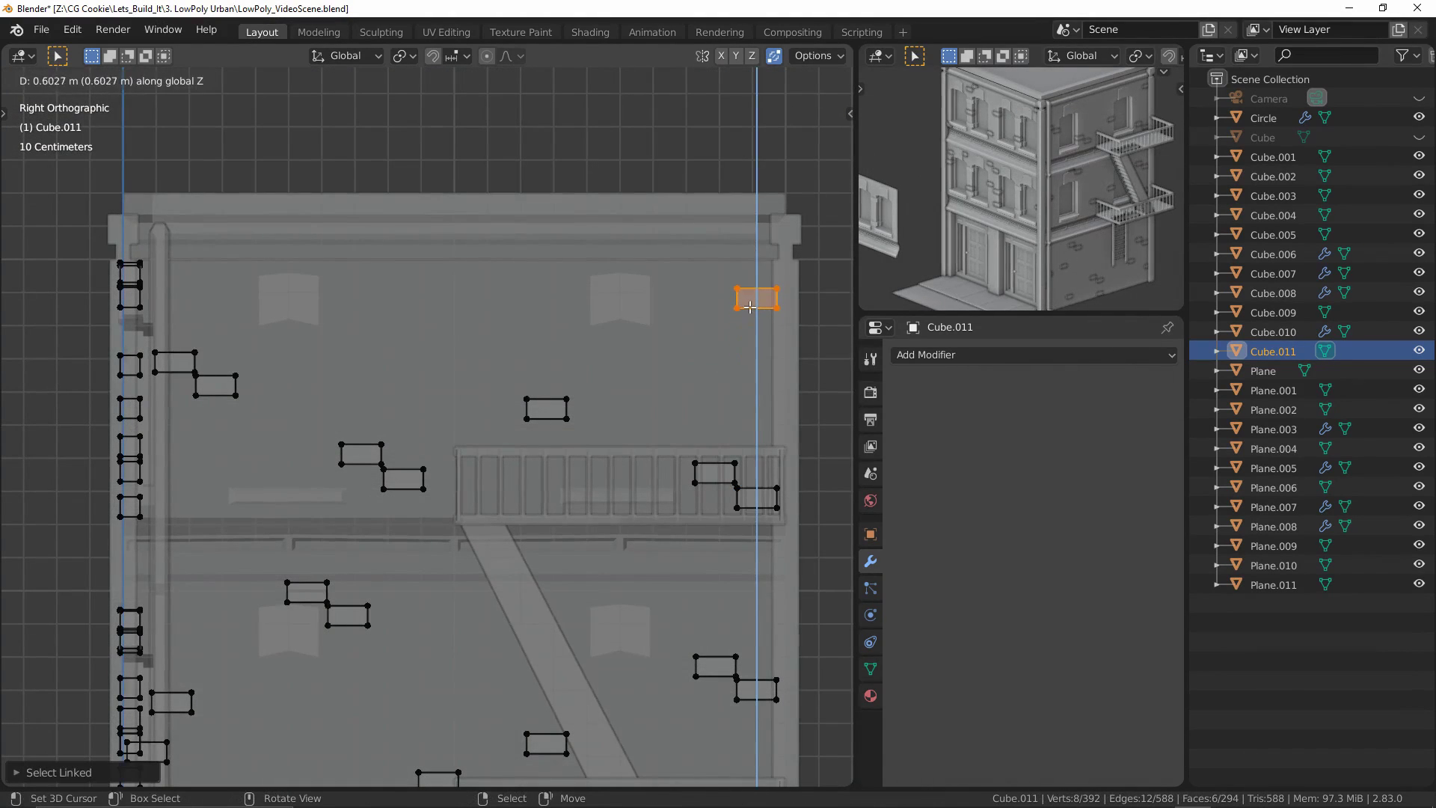
left_click(750, 307)
key("alt+a")
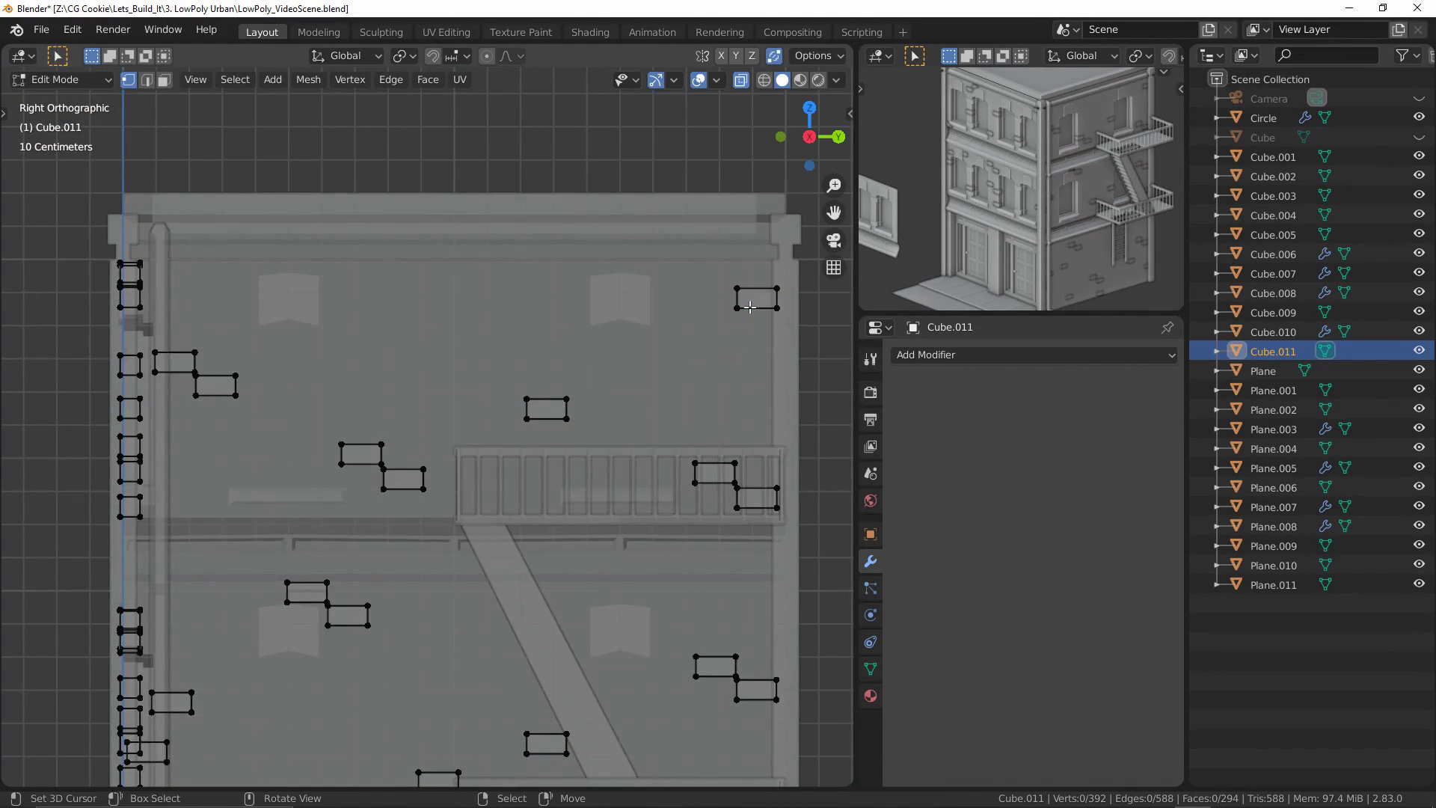
key("alt+z")
key("Tab")
middle_click_drag(684, 397, 462, 657)
key("alt+a")
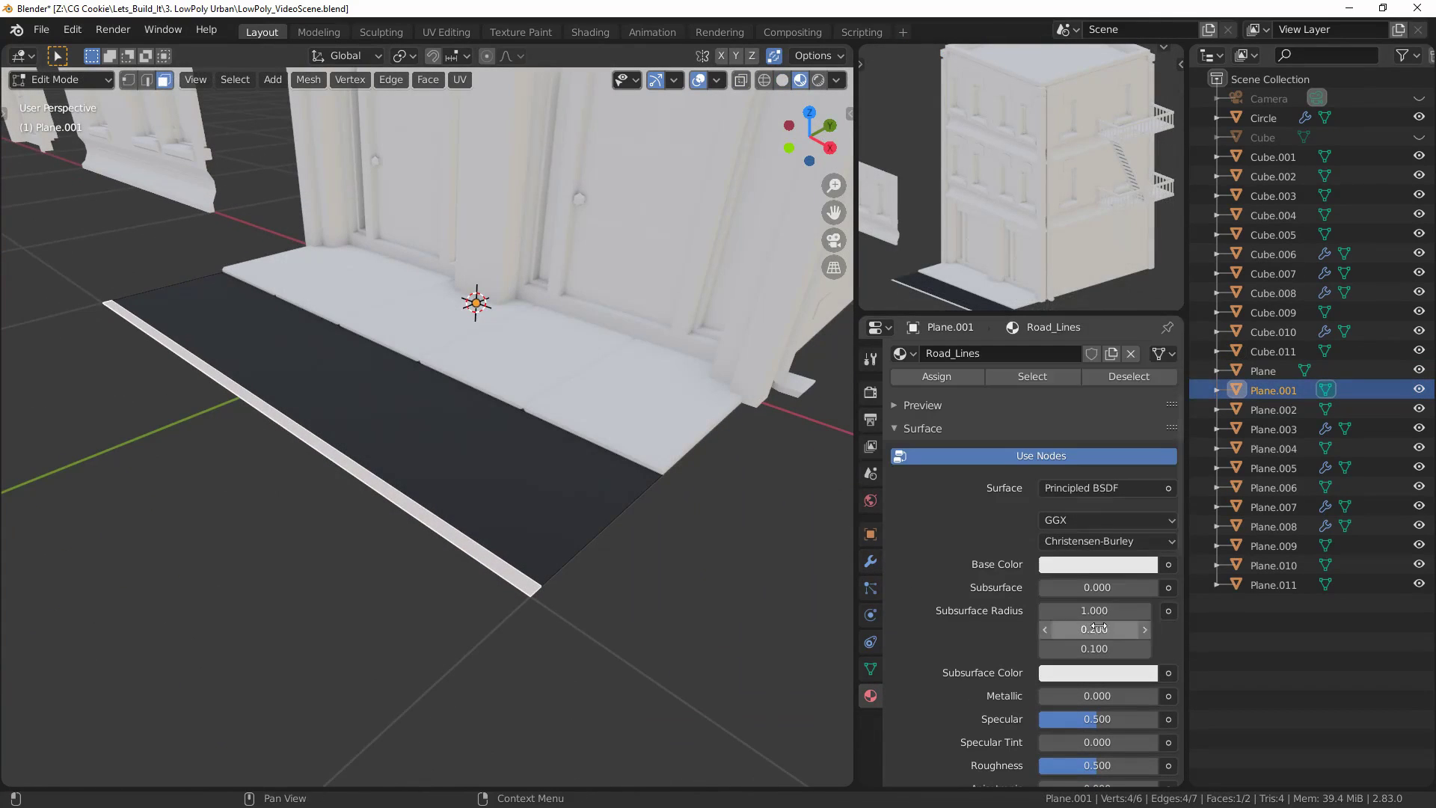
- Set the Road_Lines base colour to a slightly darkened yellow
left_click(1097, 563)
left_click_drag(1148, 395, 1079, 391)
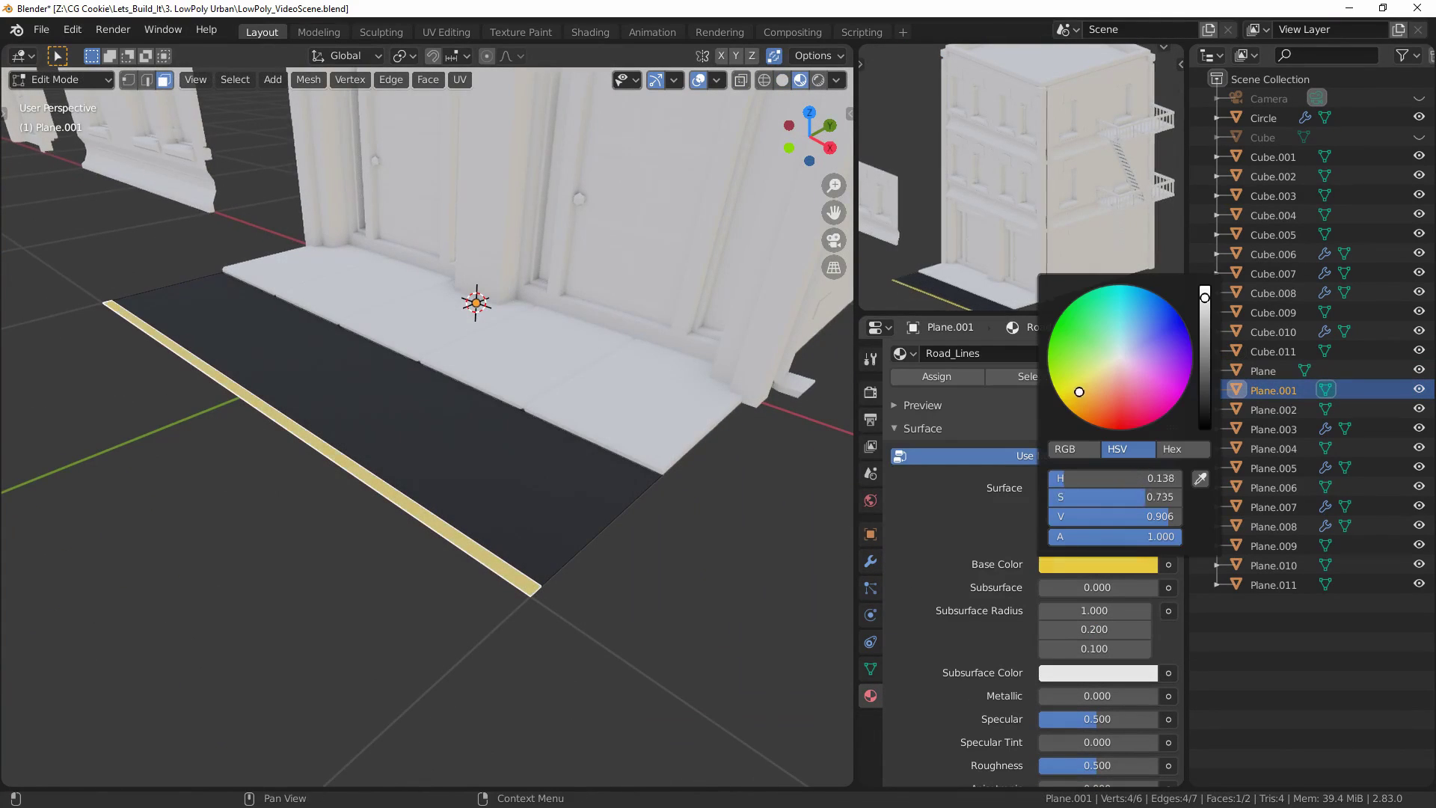
key("Tab")
left_click(1097, 541)
left_click_drag(1204, 279, 1204, 308)
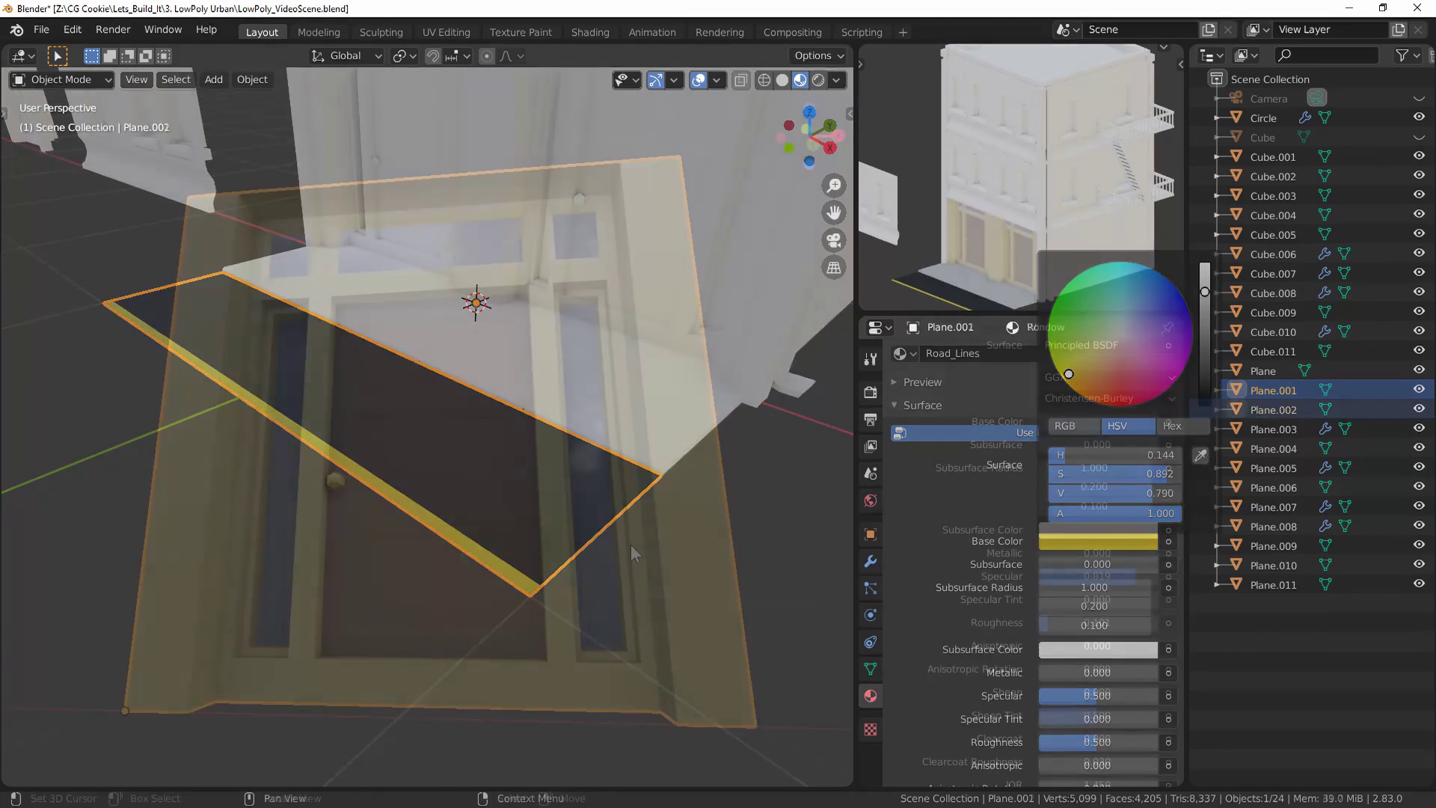
- Give the Door_Frame material a pale orange-tan base colour
scroll(937, 545, "up", 6)
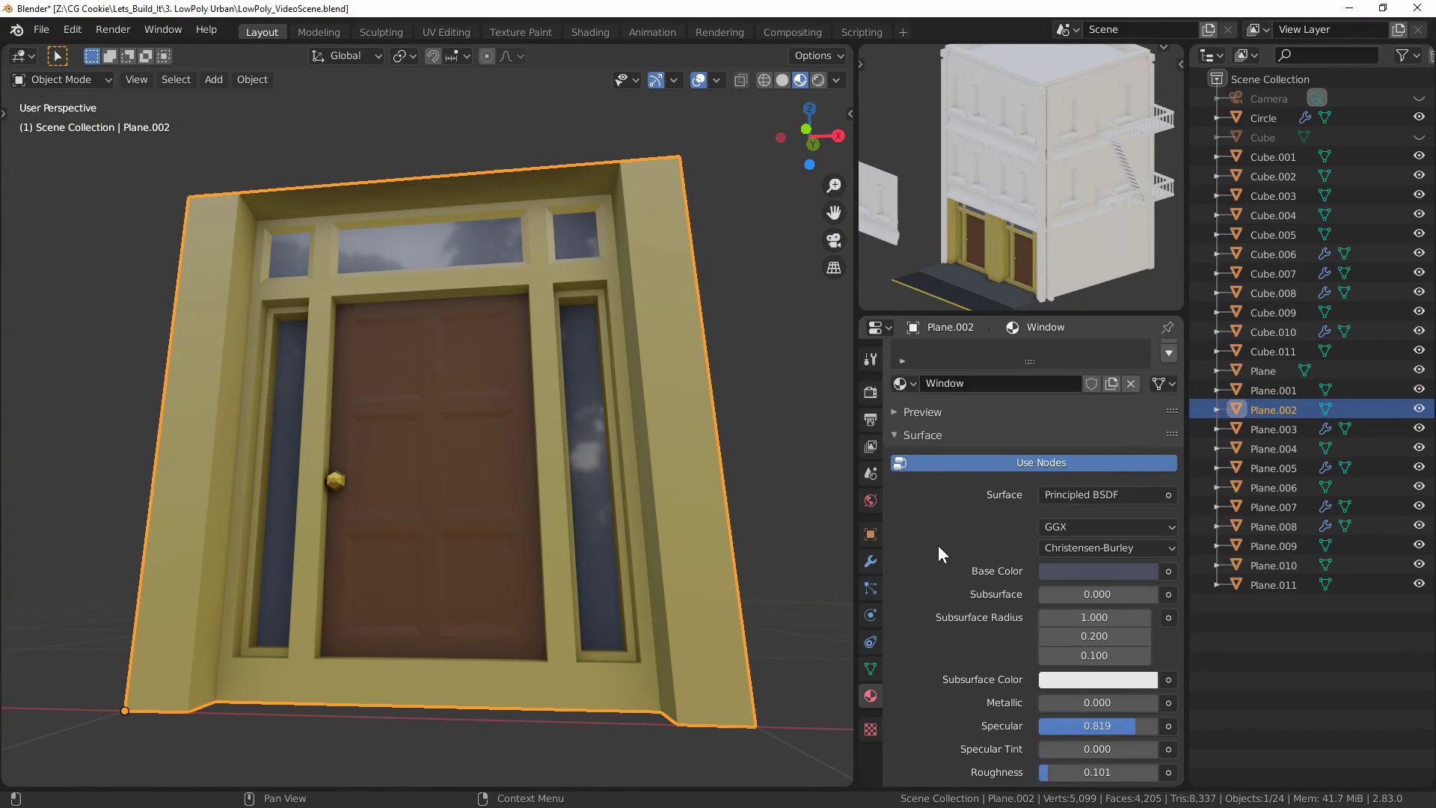
left_click(963, 359)
scroll(963, 365, "down", 4)
left_click(1079, 515)
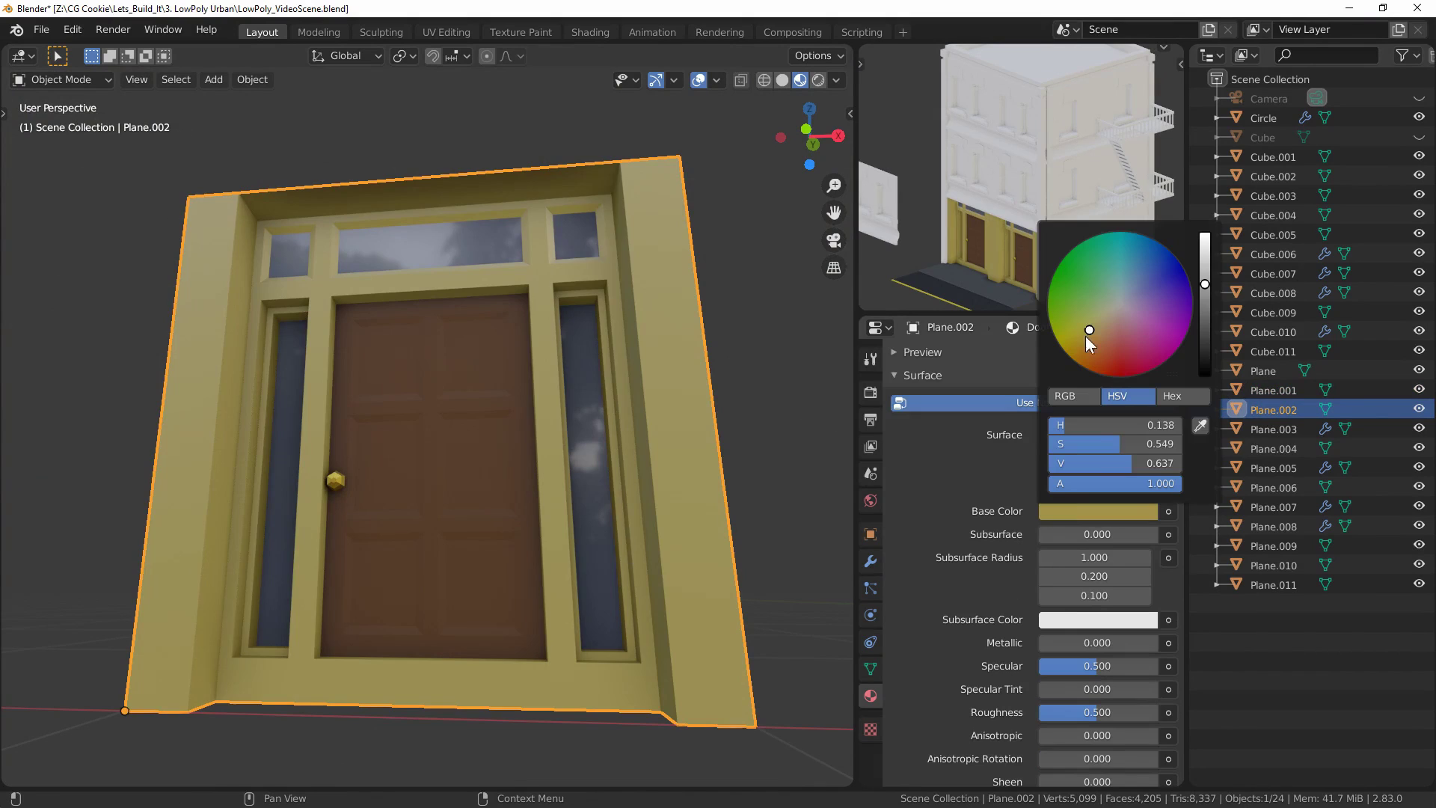
left_click_drag(1084, 335, 1088, 339)
left_click_drag(1204, 285, 1204, 301)
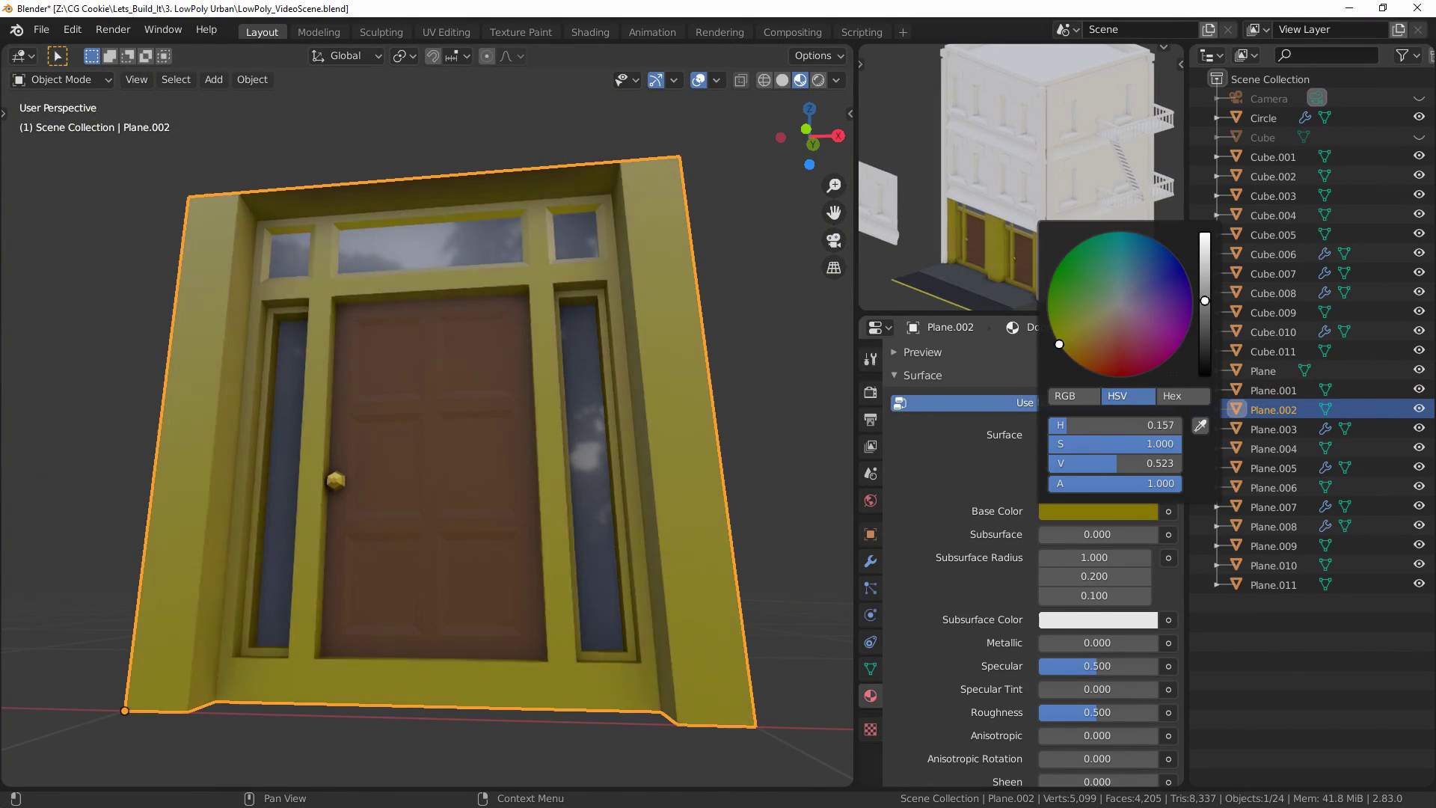
left_click_drag(1059, 344, 1079, 351)
left_click_drag(1204, 302, 1204, 261)
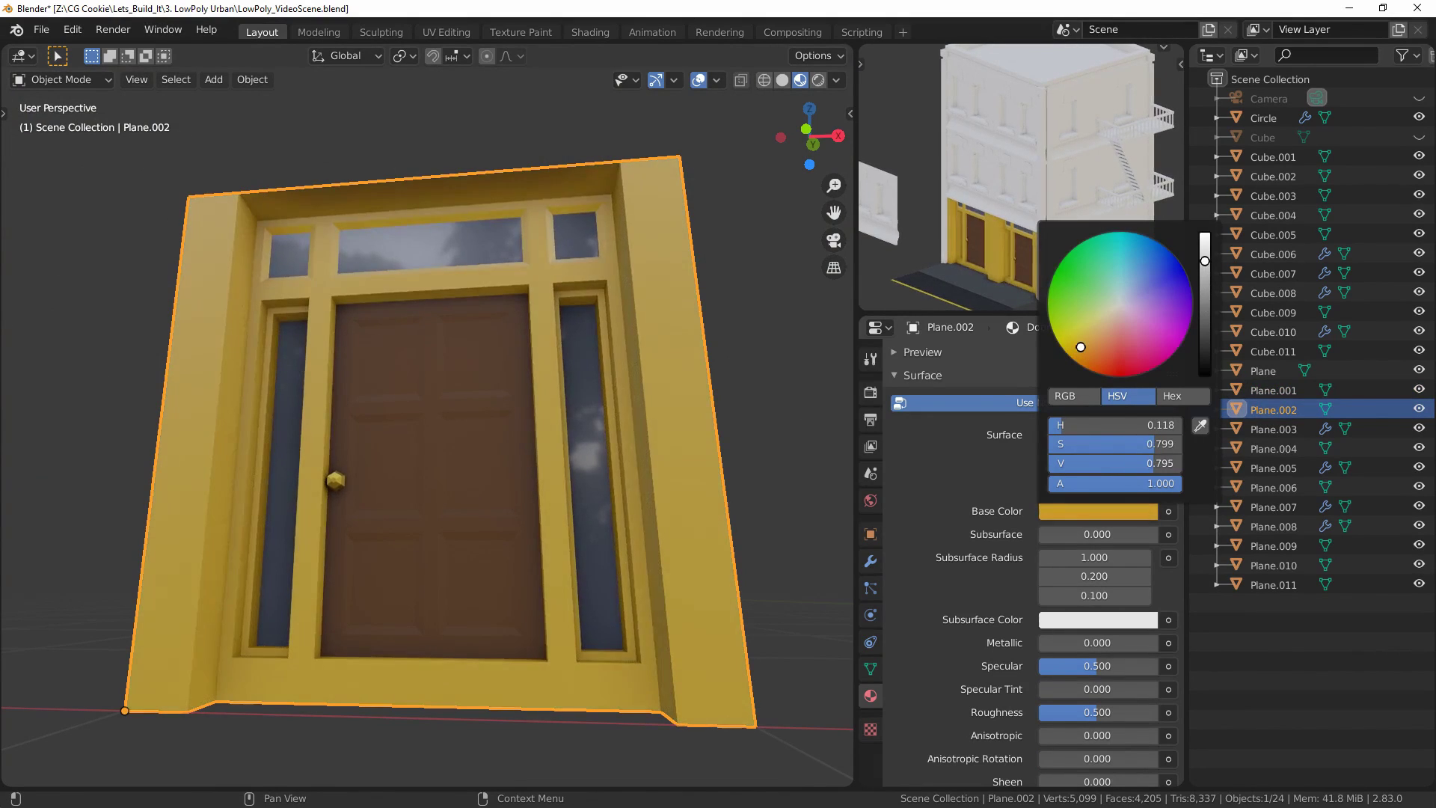
left_click_drag(1140, 444, 1098, 443)
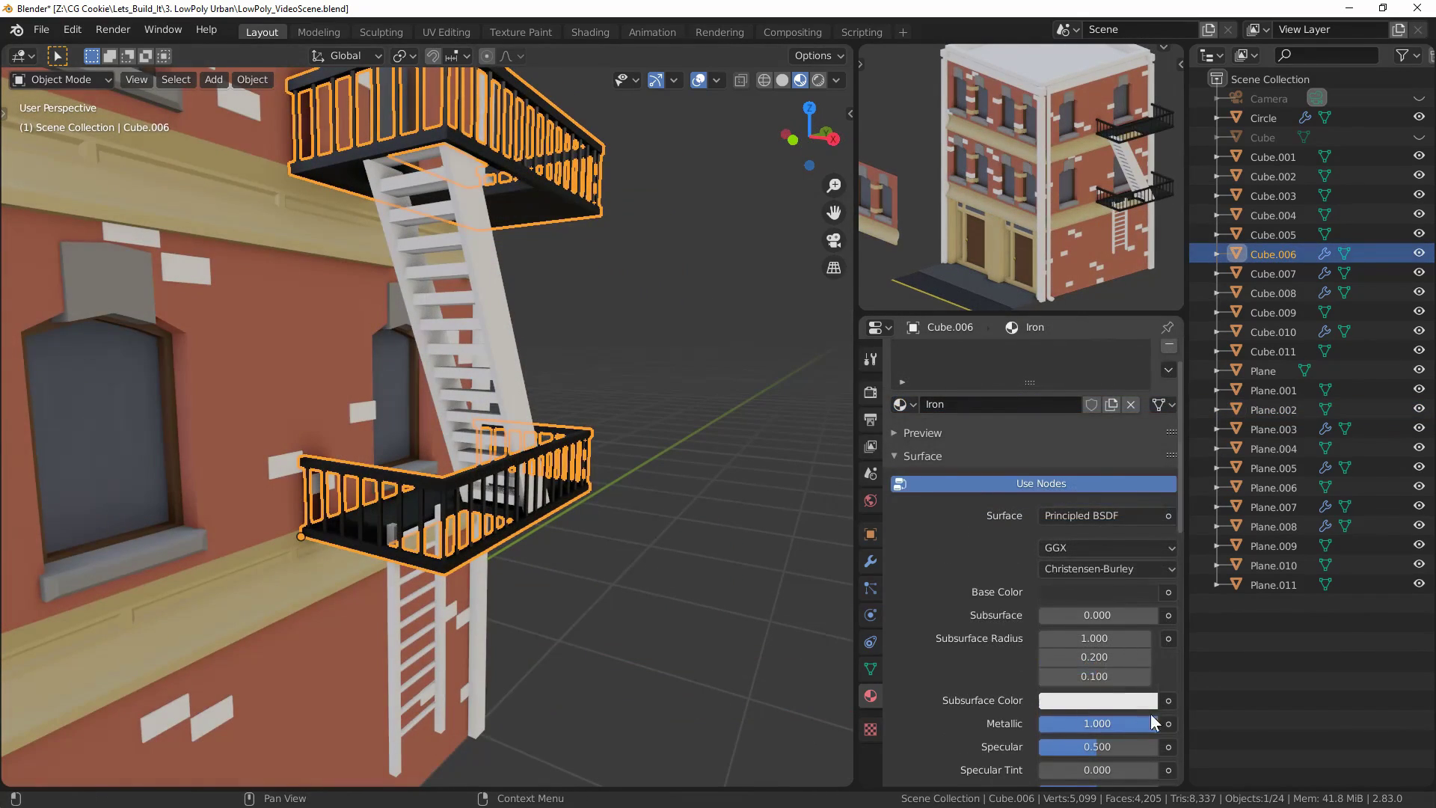
- Lighten the Iron colour and link the railing's materials to stairs, stringers and ladder
left_click(1152, 513)
left_click_drag(1205, 428, 1205, 391)
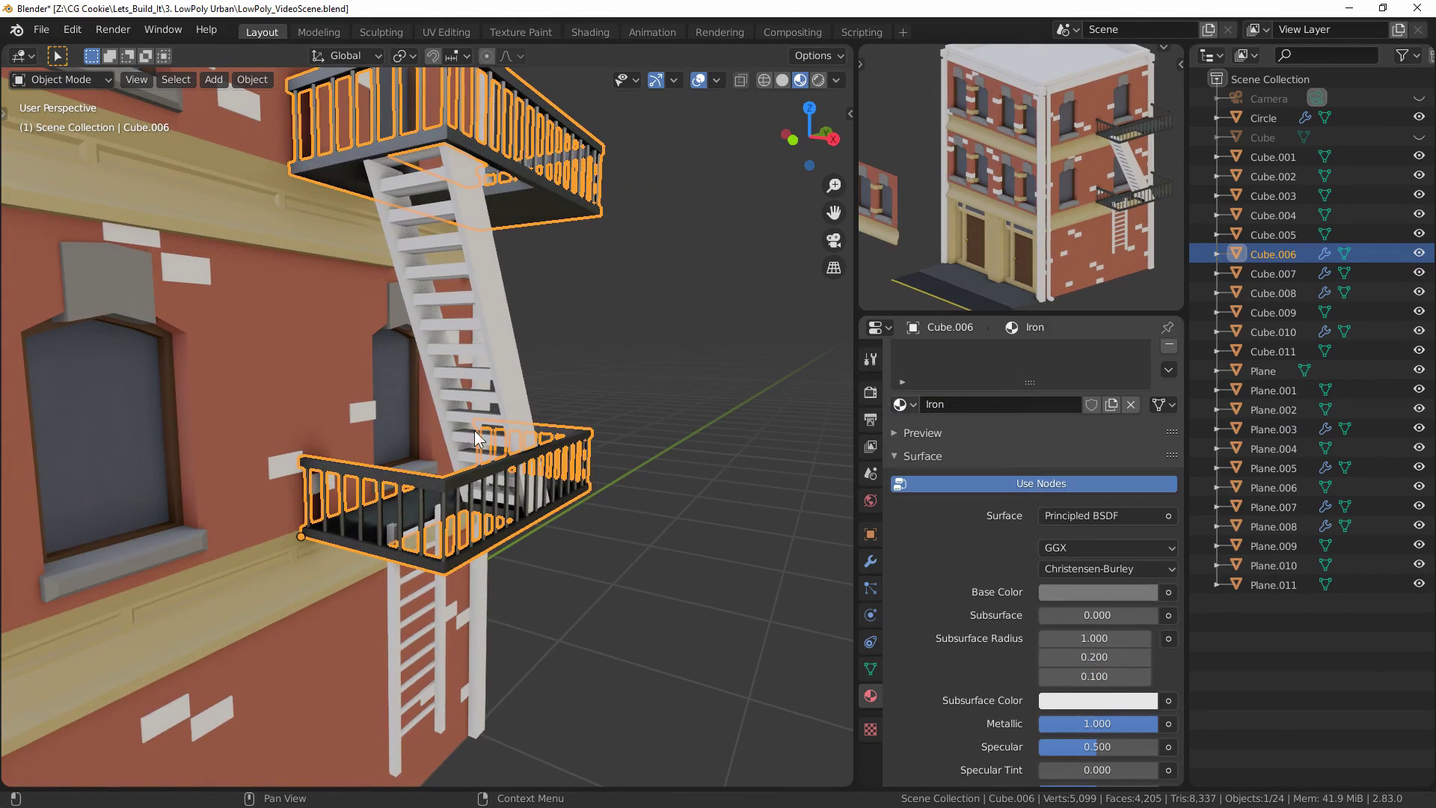
right_click(522, 370)
right_click(477, 376, "shift")
right_click(442, 595, "shift")
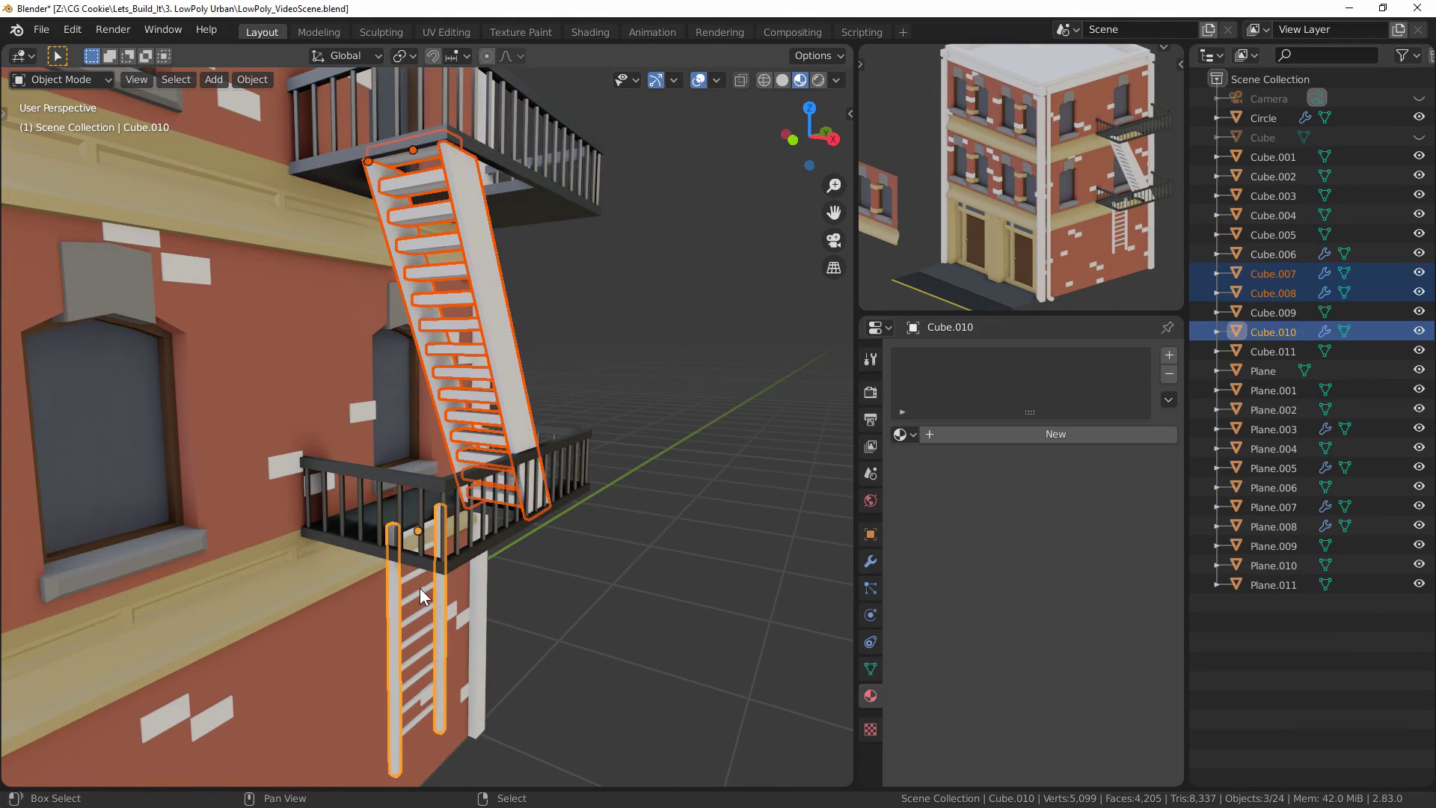
right_click(420, 587, "shift")
right_click(447, 561, "shift")
key("ctrl+l")
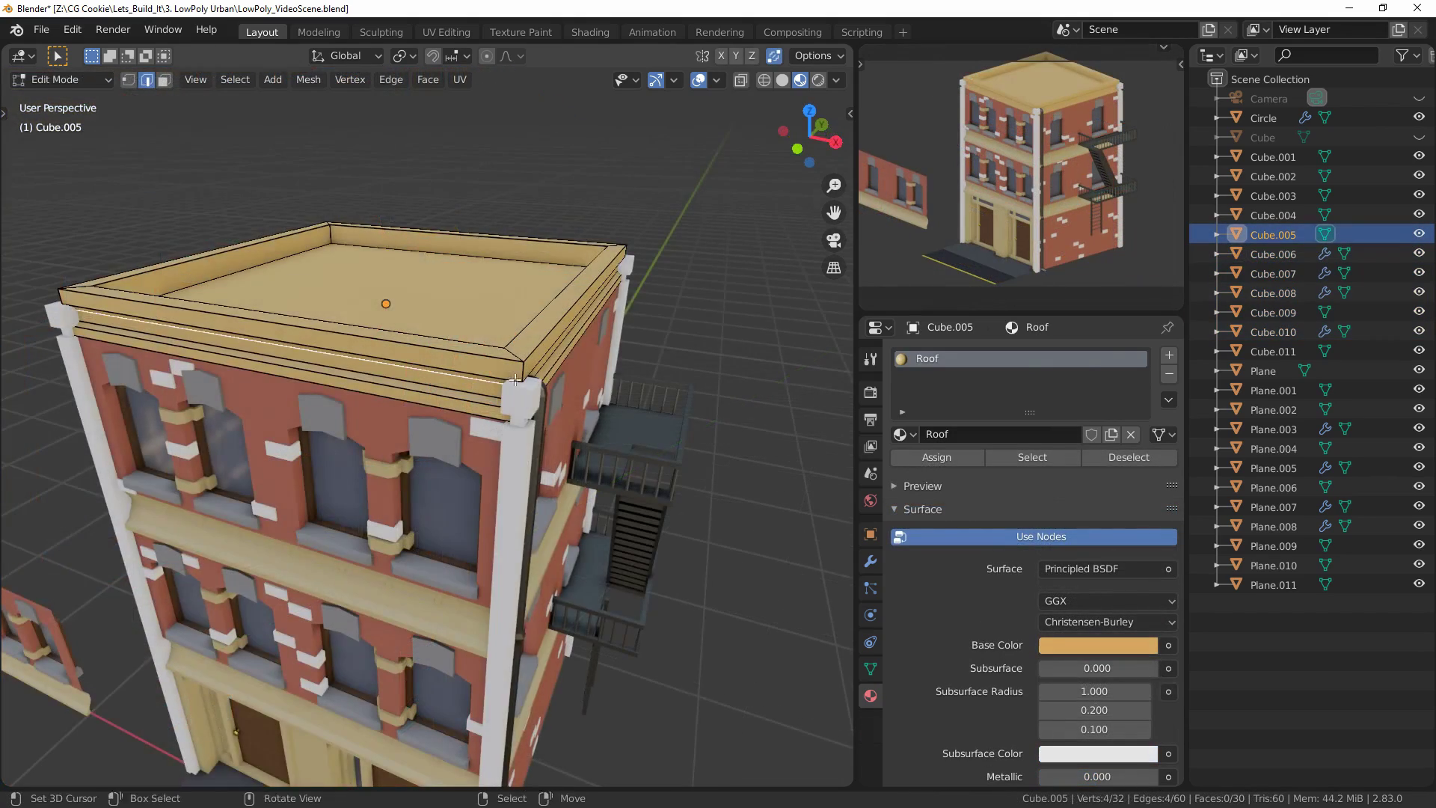
- Add a second material slot using the Iron material on the selected faces
key("3")
middle_click_drag(612, 286, 616, 249)
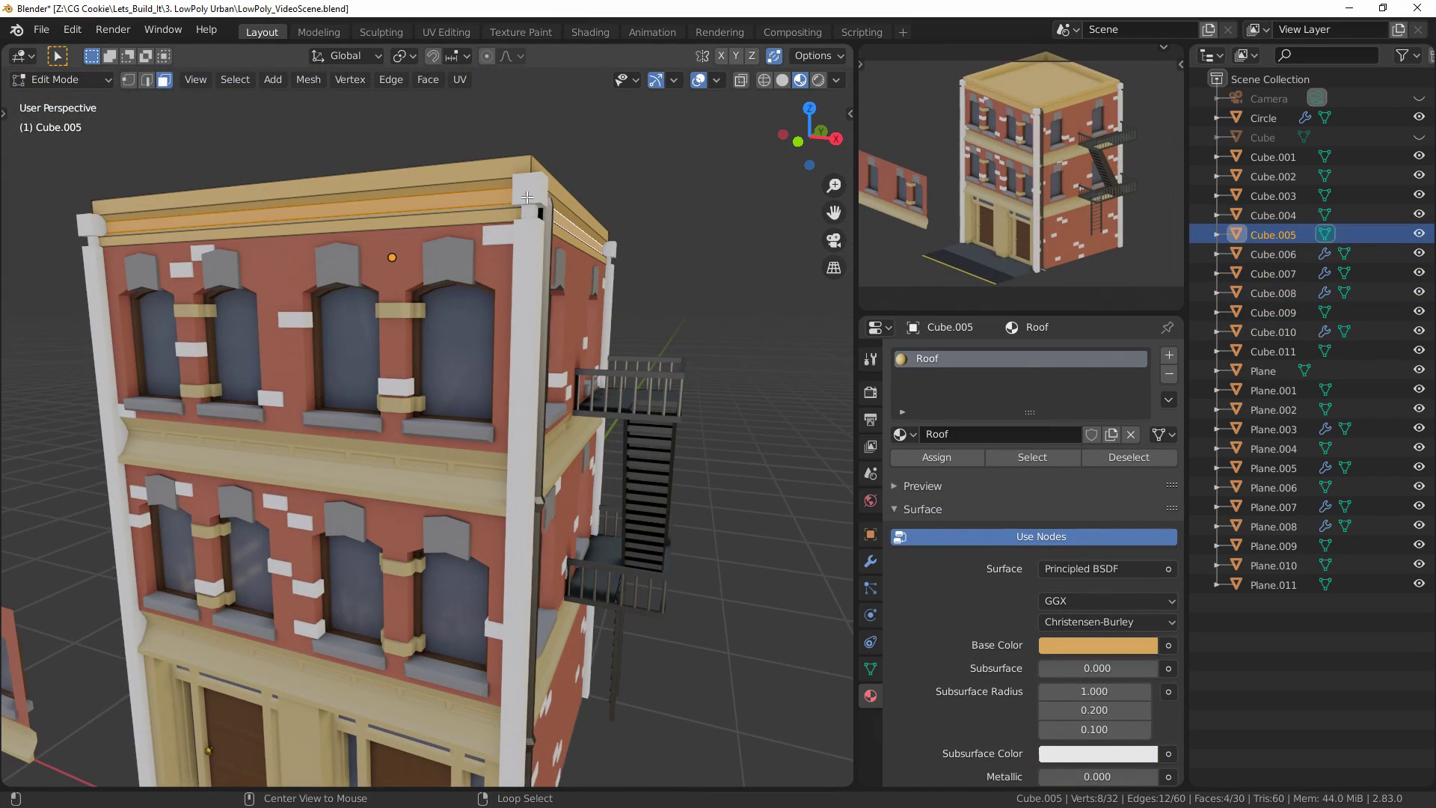
left_click(1169, 355)
left_click(903, 473)
left_click(924, 556)
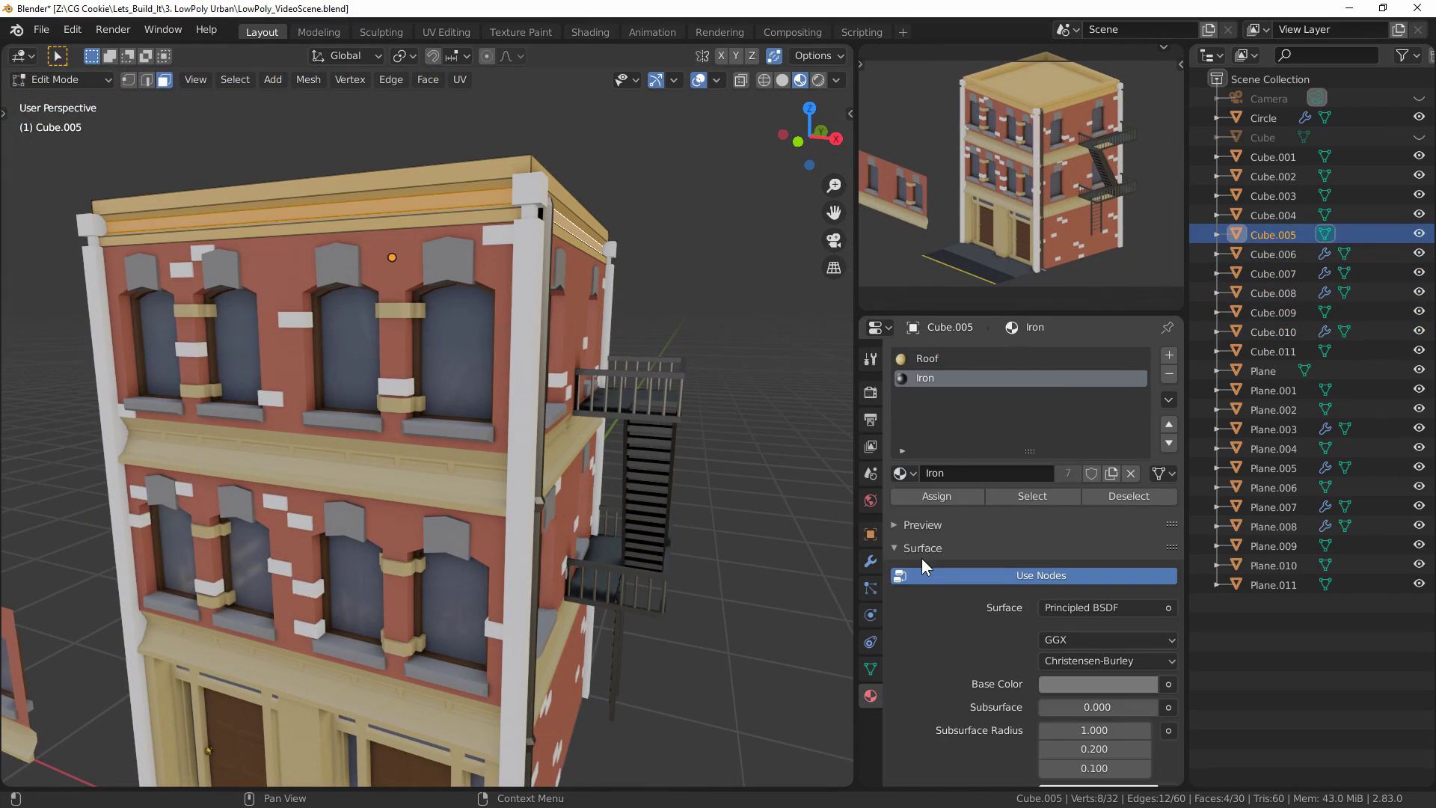
- Assign the Road material to the roof's top face in a new slot
key("alt+a")
middle_click_drag(671, 406, 429, 382)
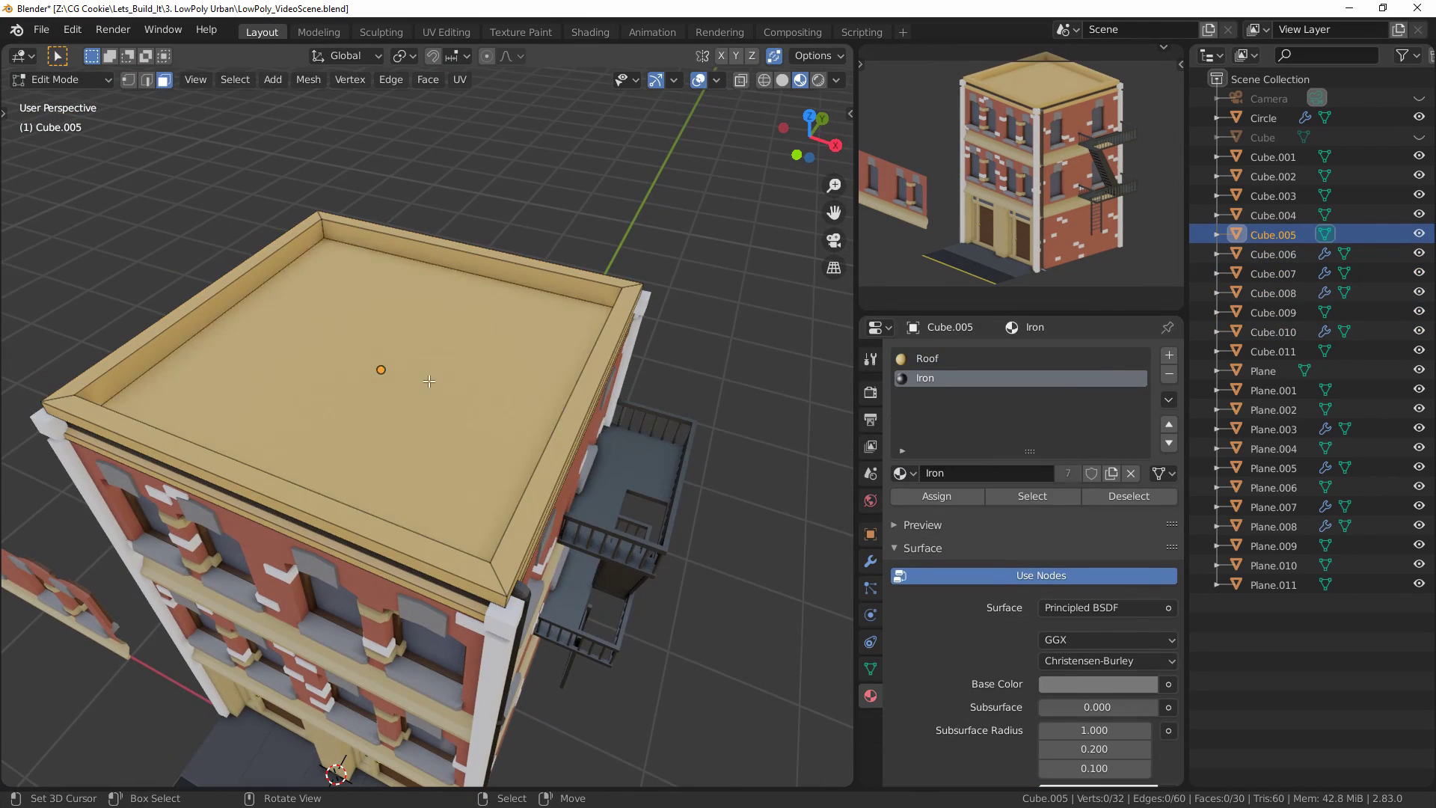
left_click(428, 381)
left_click(1169, 355)
left_click(903, 472)
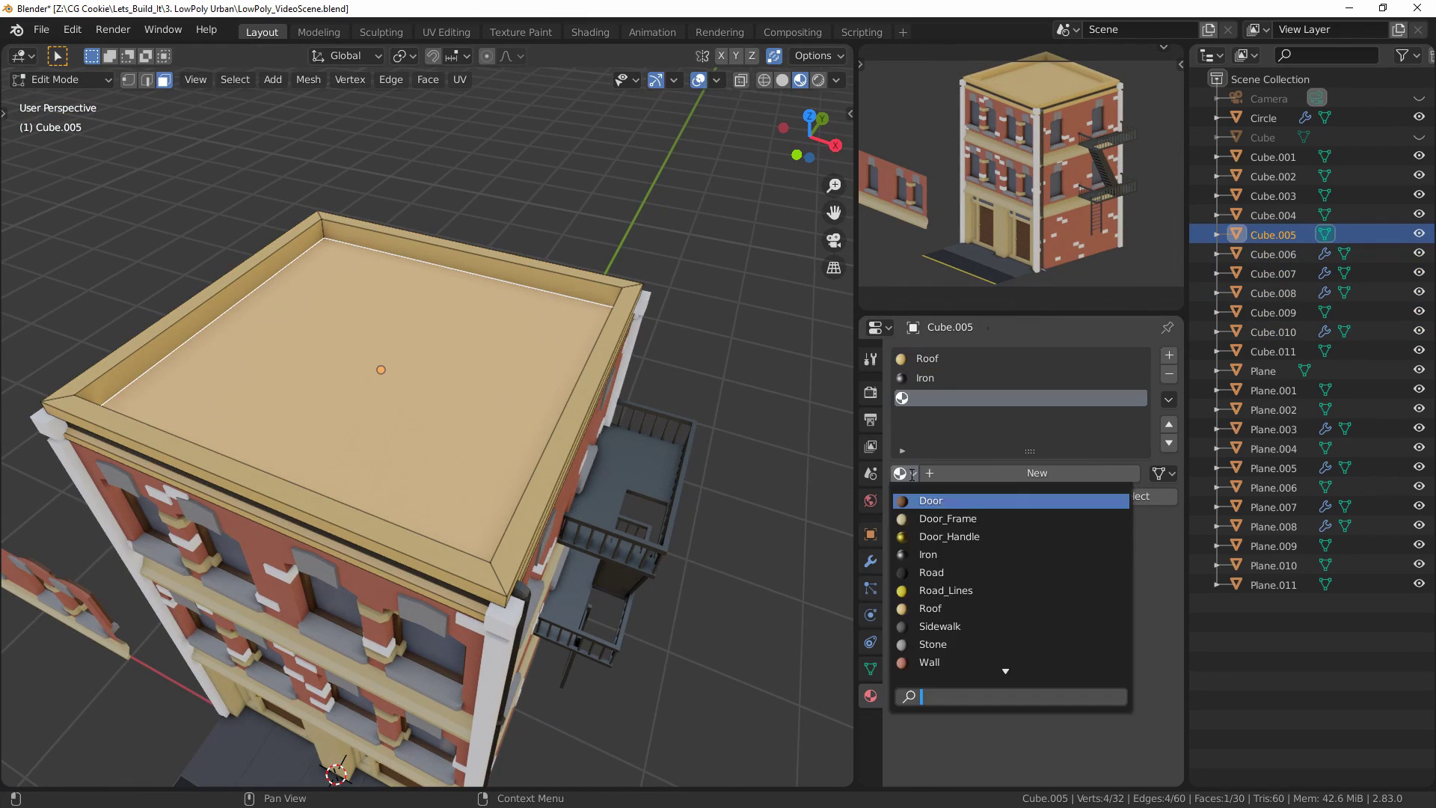
left_click(935, 571)
left_click(937, 498)
key("alt+a")
key("Tab")
- Give the front corner pillar Cube.001 the Brick material
scroll(528, 522, "down", 3)
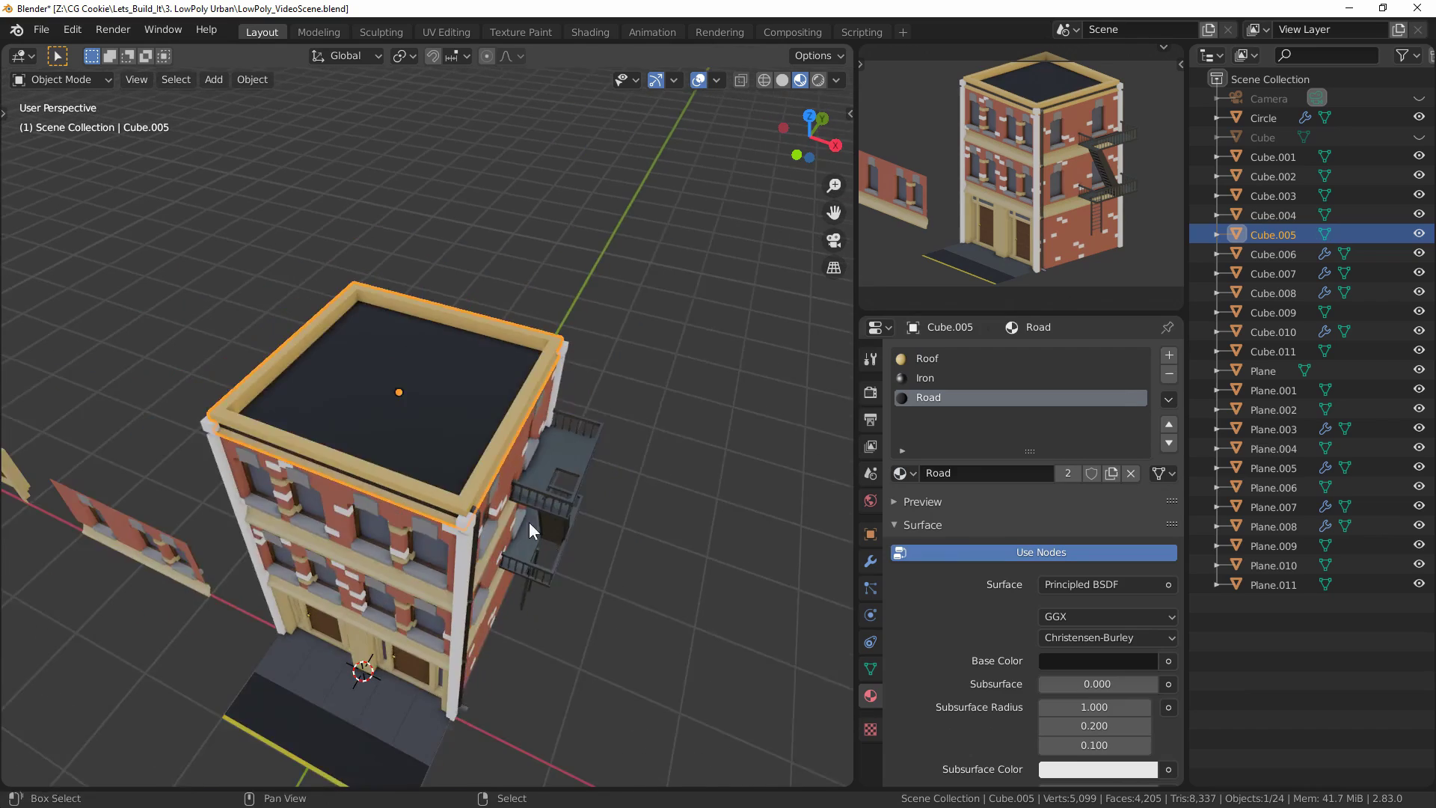
middle_click_drag(528, 522, 404, 396)
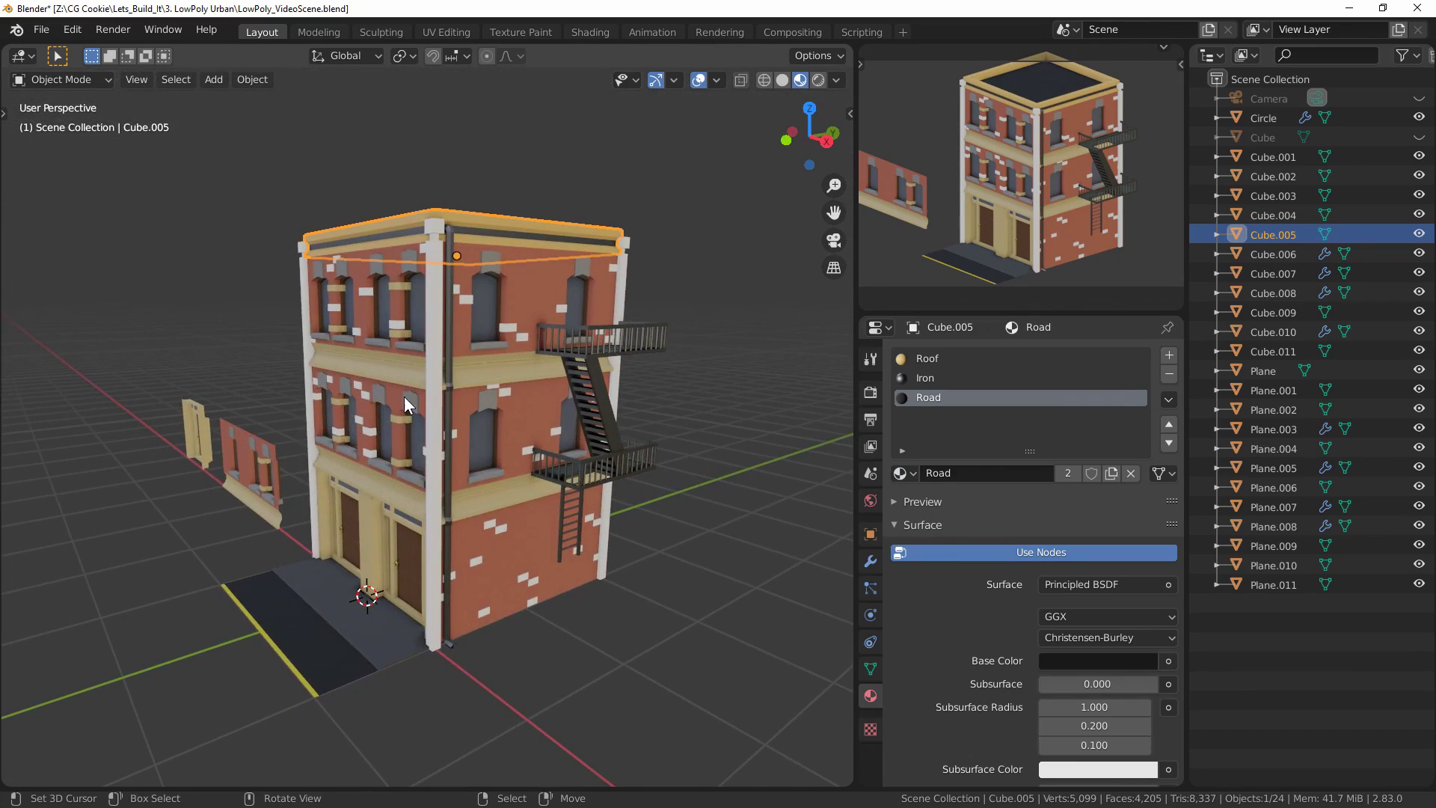
right_click(513, 326)
middle_click_drag(456, 643, 506, 650)
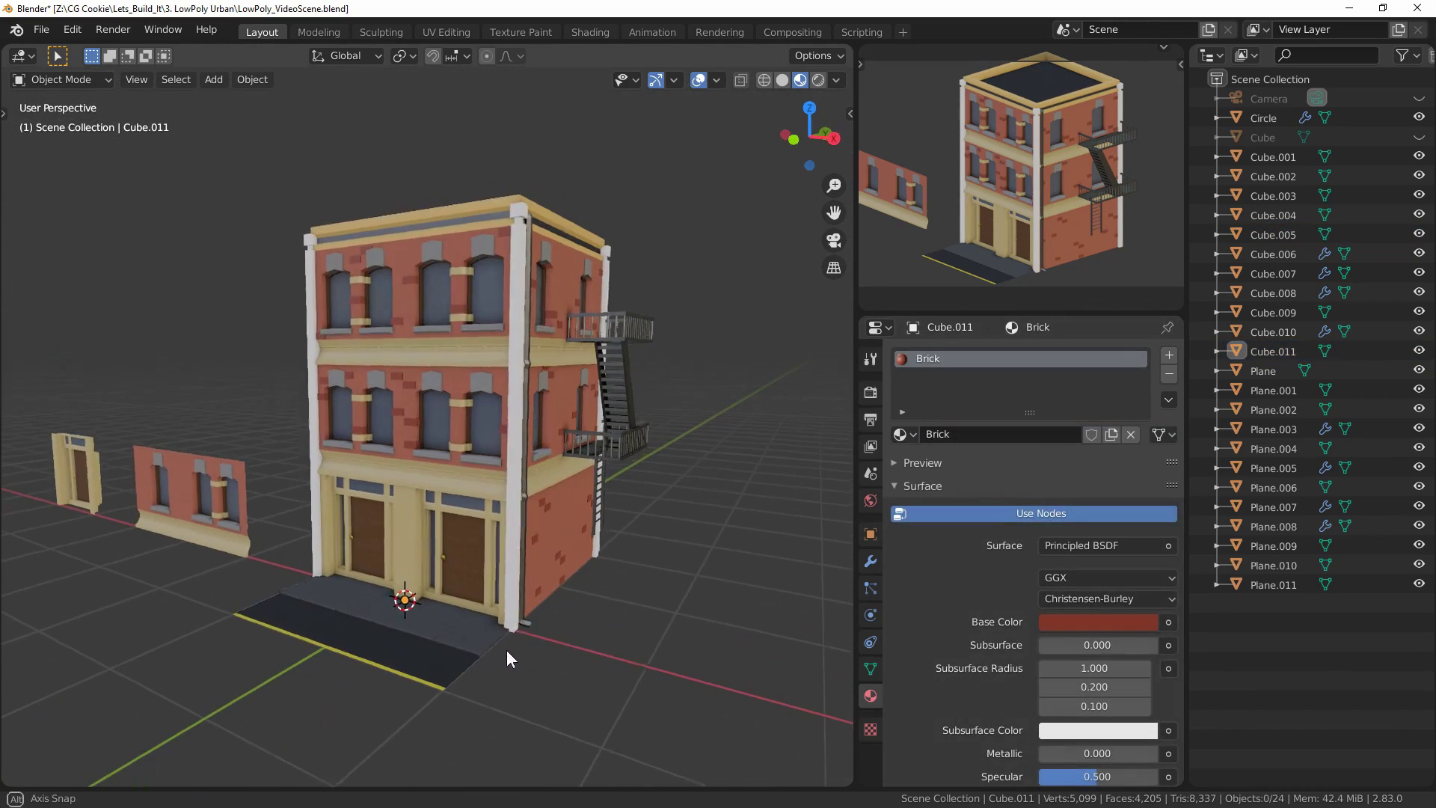
right_click(517, 473)
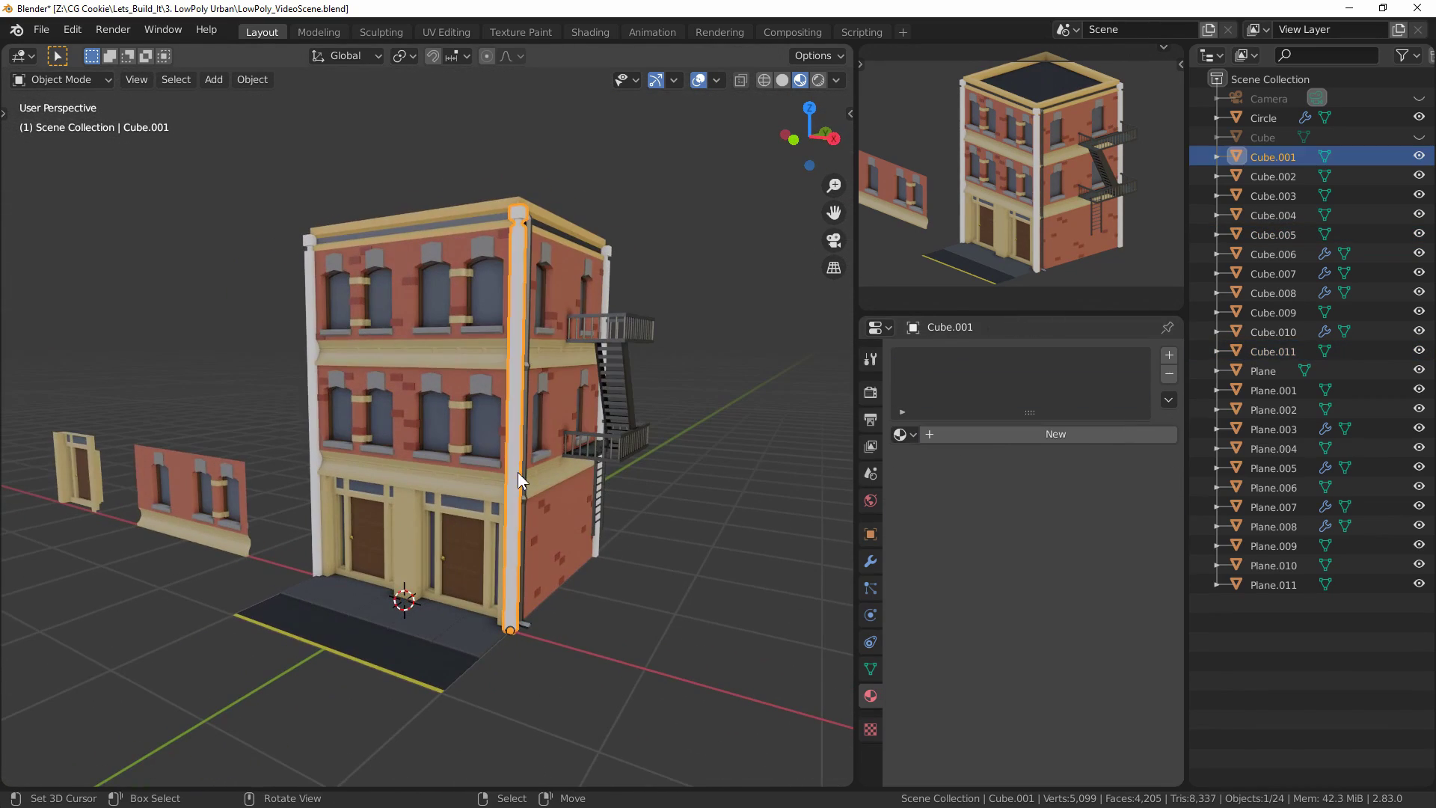
left_click(903, 433)
left_click(921, 462)
left_click(692, 486)
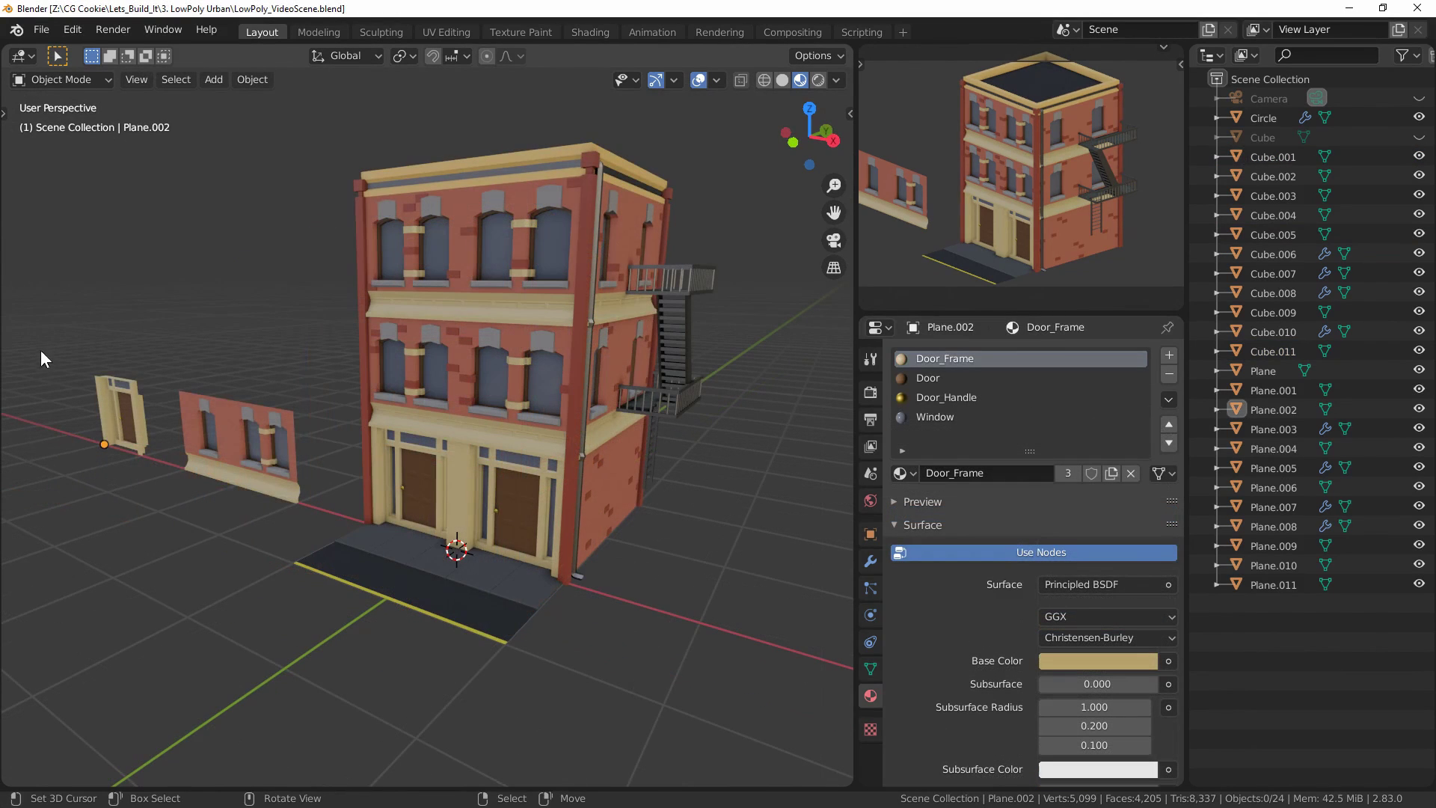
- Hide the spare door-frame and wall pieces and switch the viewport to Rendered shading
left_click_drag(41, 352, 308, 514)
key("h")
middle_click_drag(323, 447, 247, 449)
left_click(823, 78)
- Add a Sun light, raise it above the building, and set its strength to 5
key("shift+a")
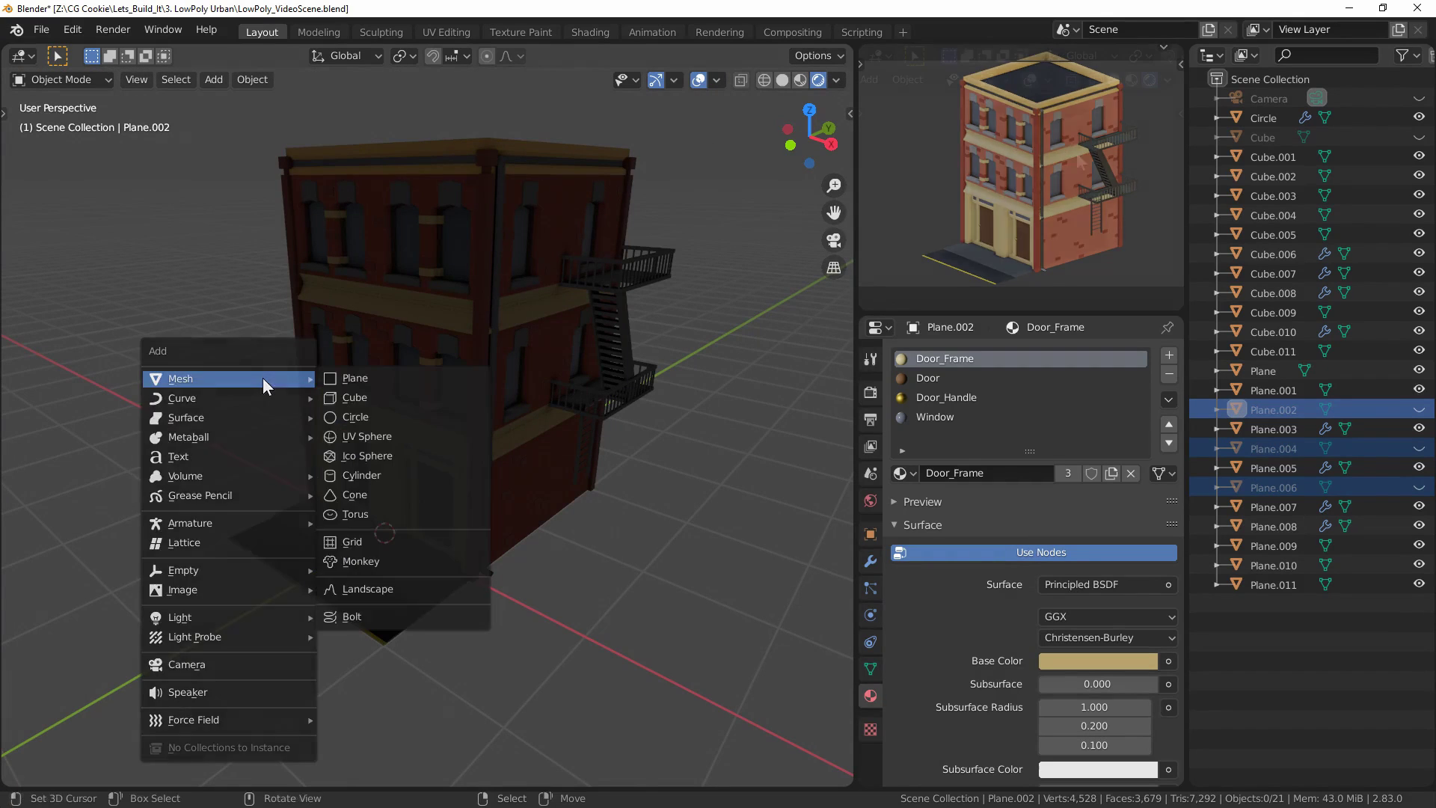
key("shift+a")
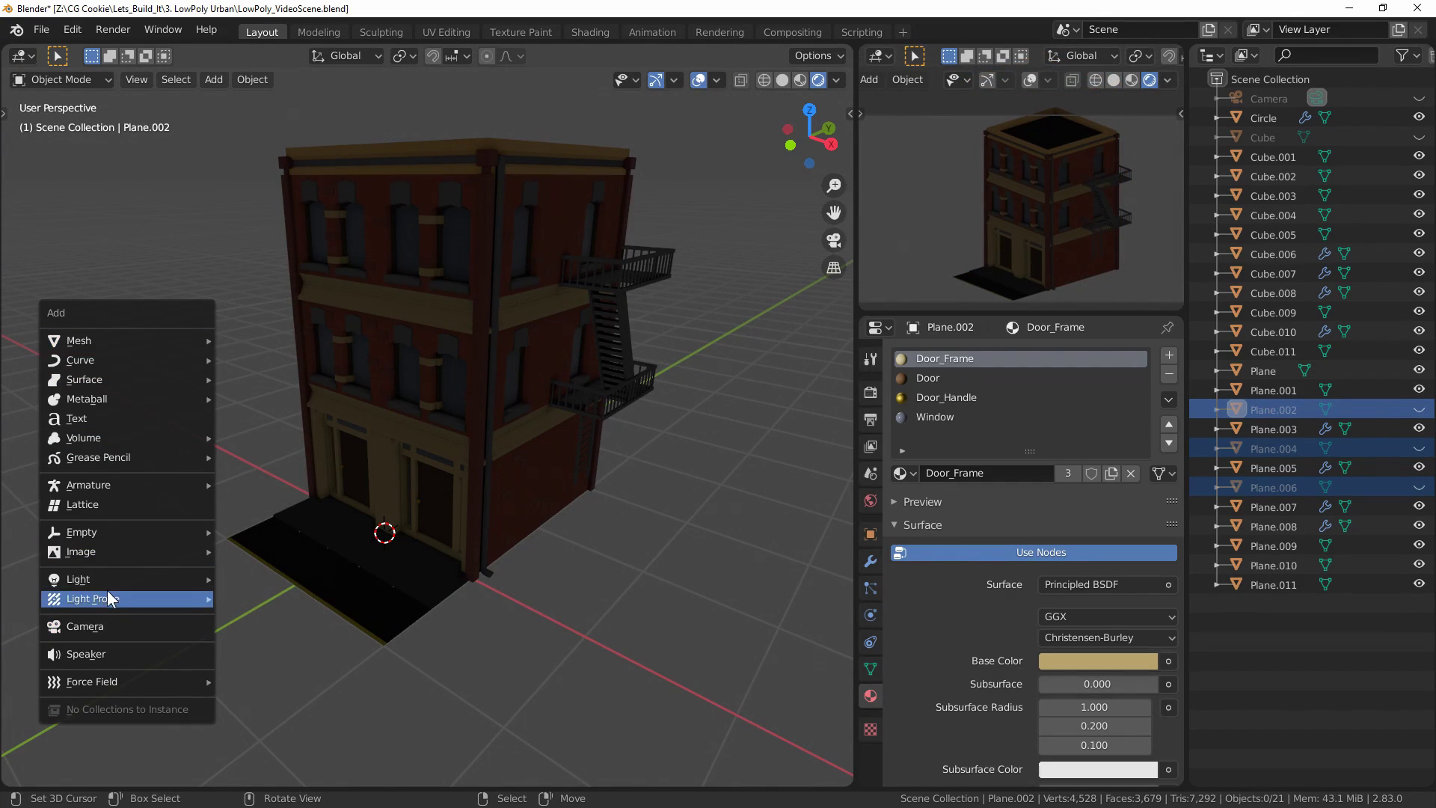
mouse_move(105, 582)
left_click(257, 591)
key("g")
key("z")
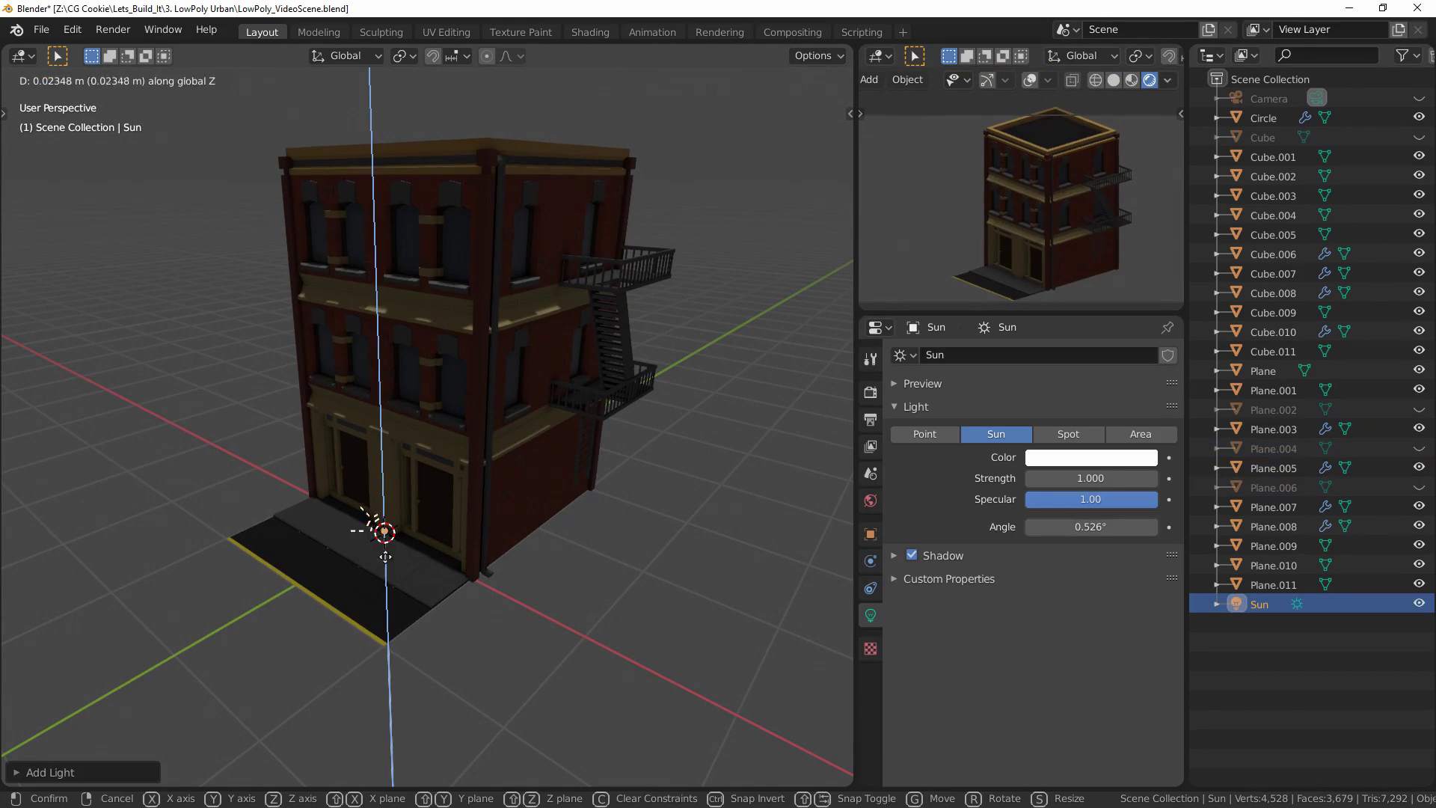
left_click(448, 182)
middle_click_drag(448, 182, 621, 318)
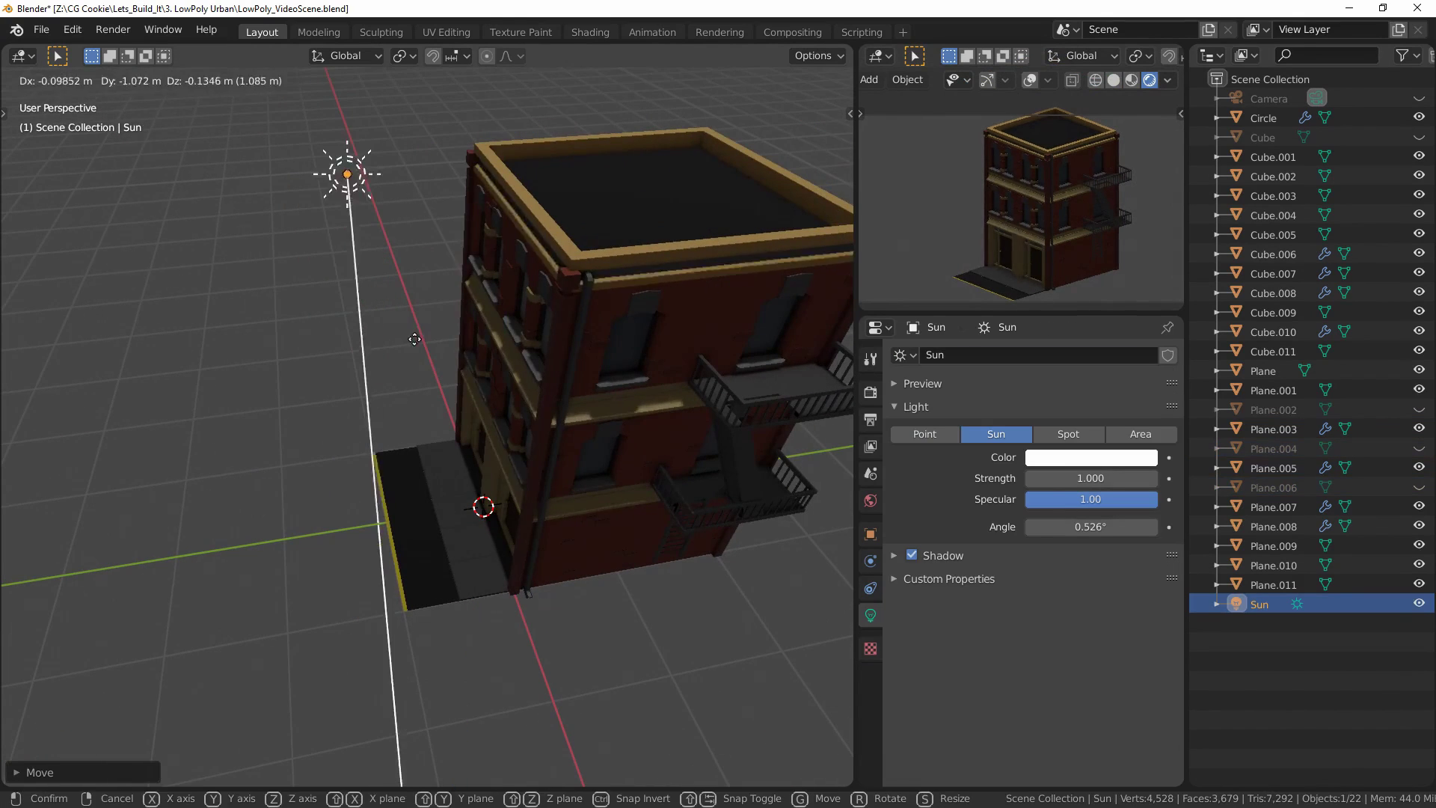
type("5")
key("Return")
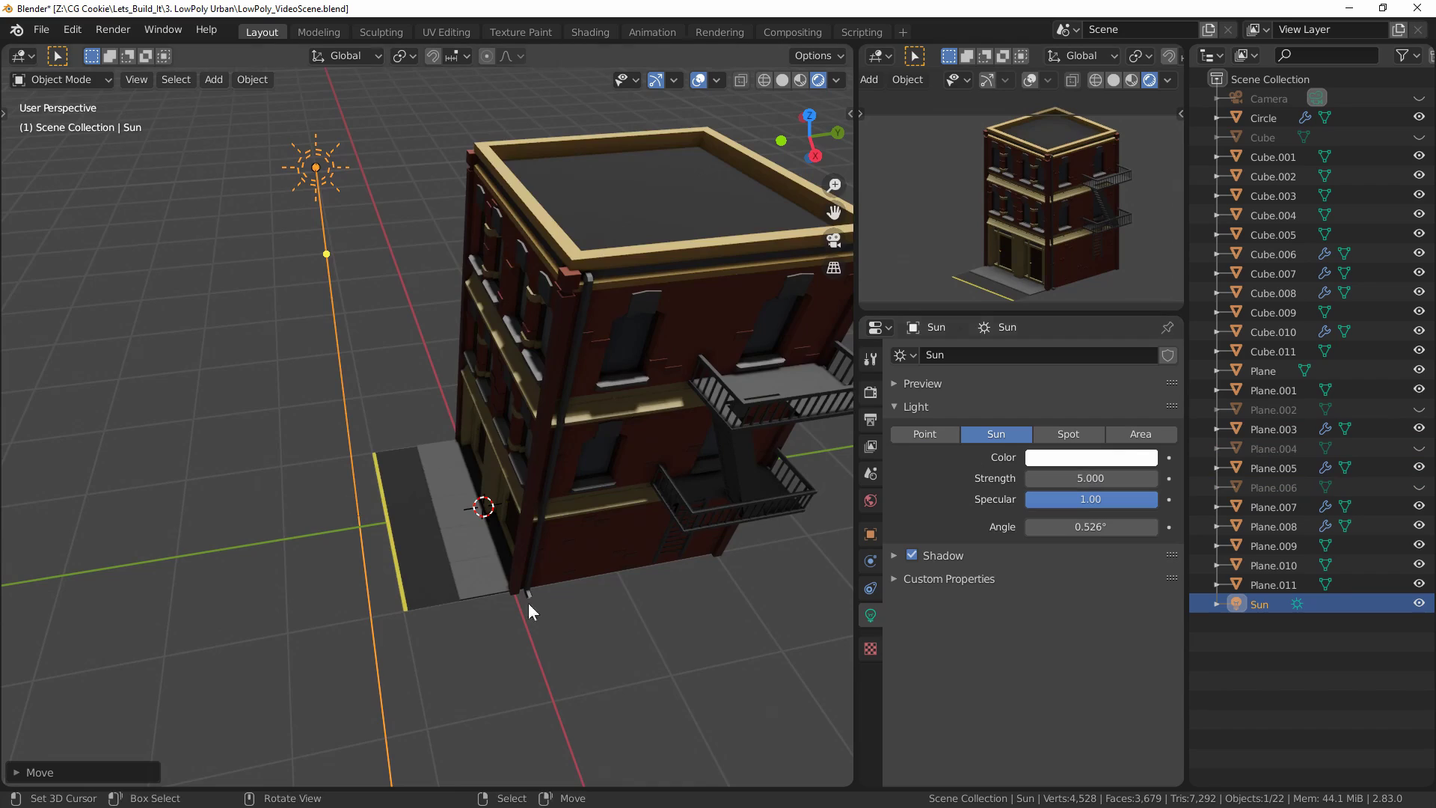
middle_click_drag(493, 620, 570, 597)
- Rotate the Sun around the Z axis to angle it toward the building
key("r")
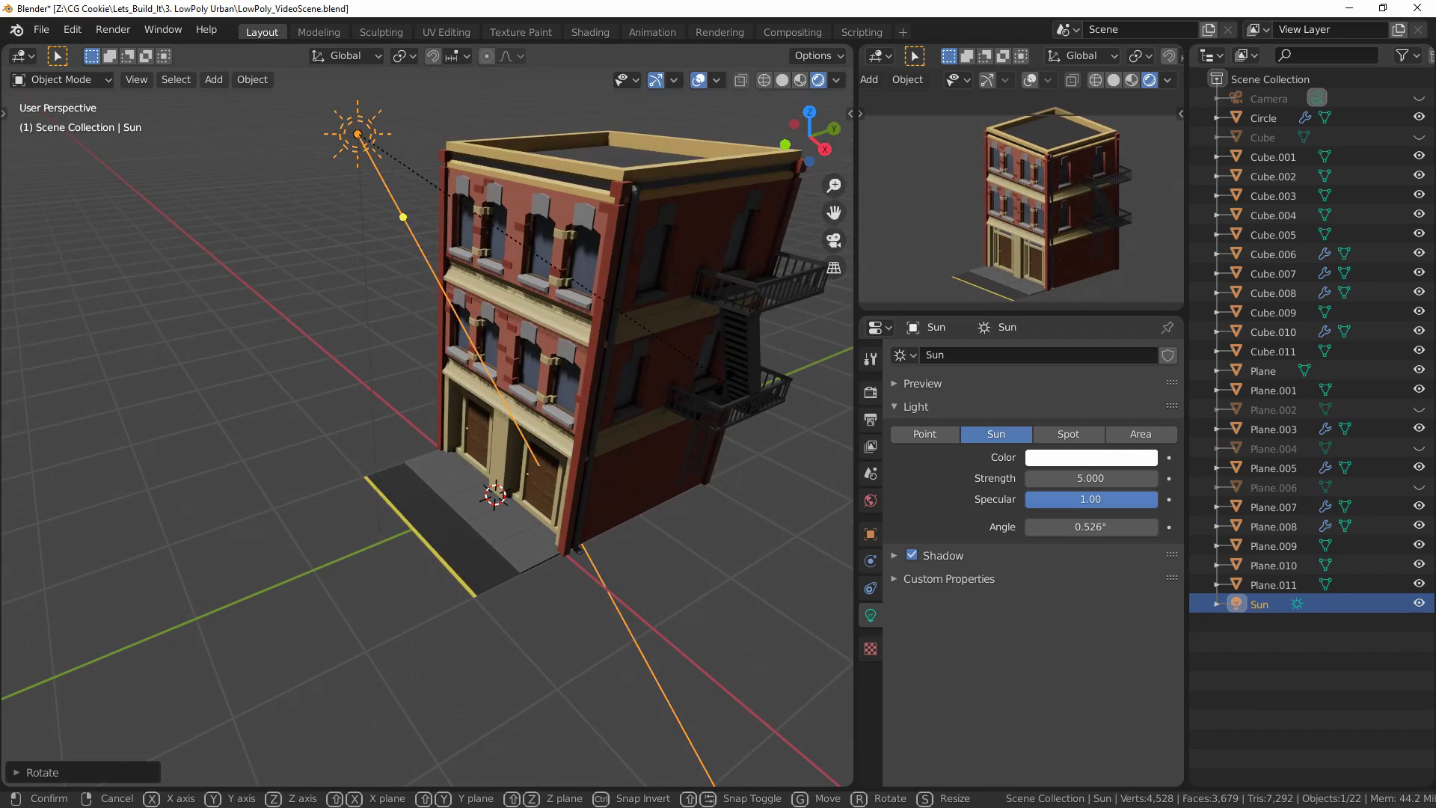
key("z")
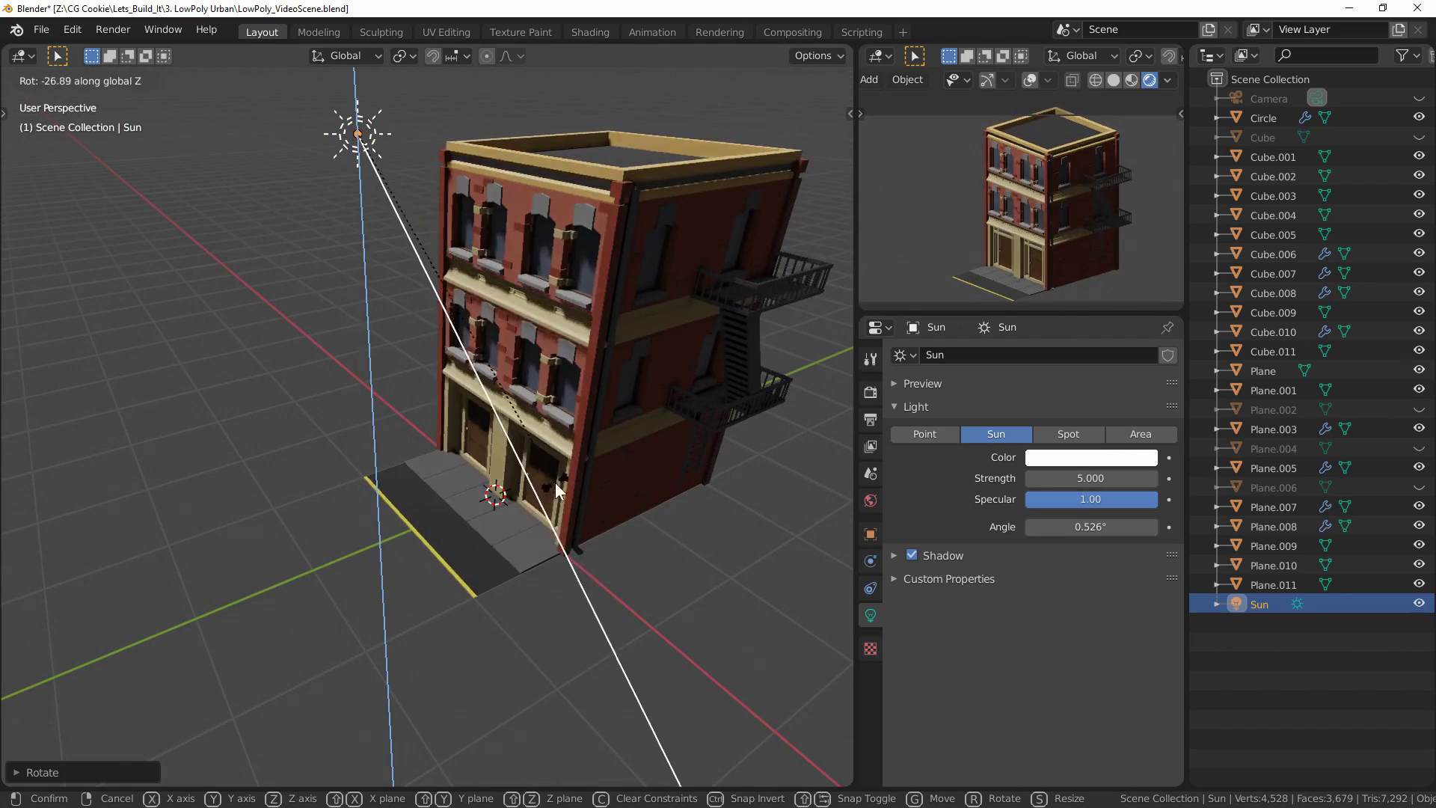
left_click(555, 483)
middle_click_drag(555, 482, 668, 543)
key("r")
key("z")
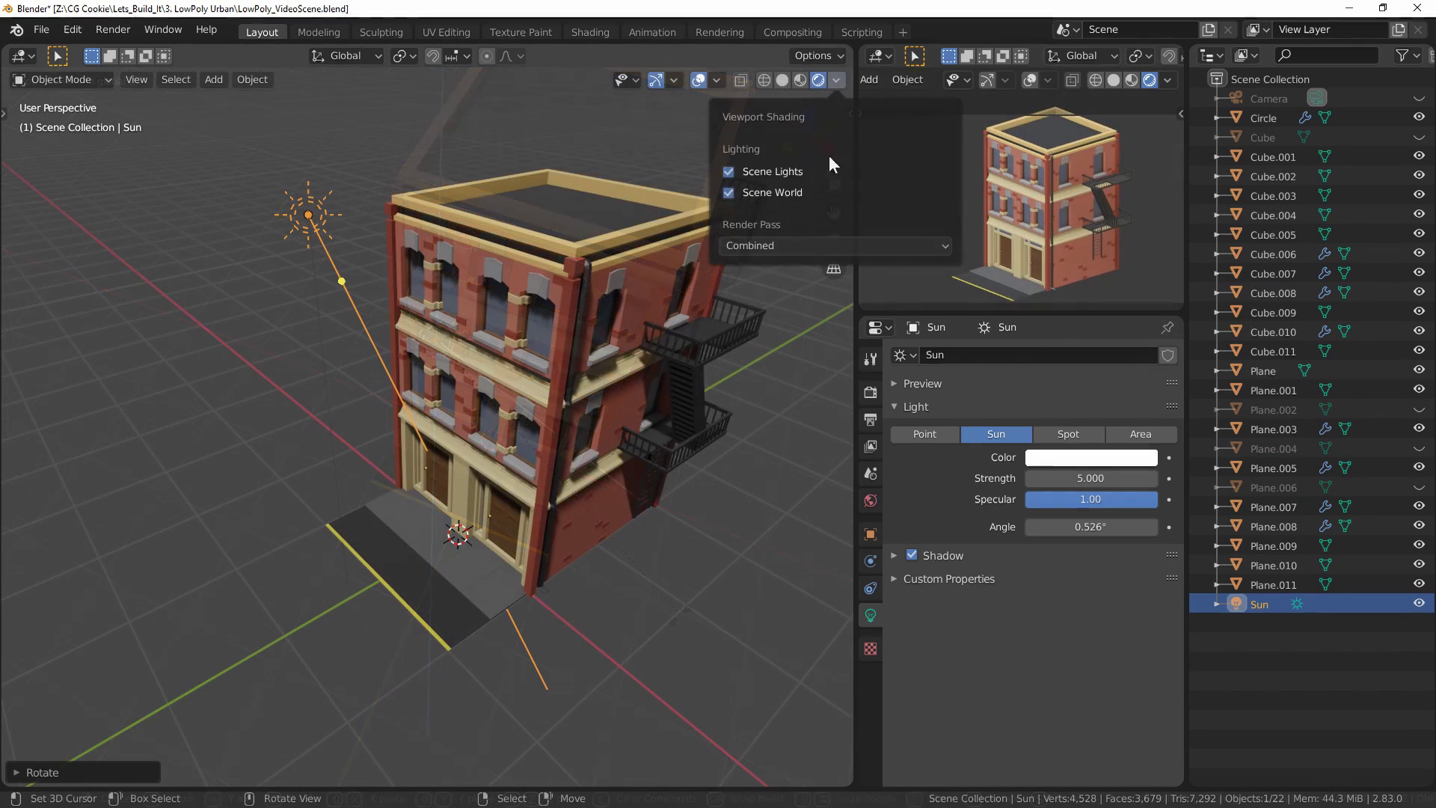
- Turn off Scene World in the viewport shading and re-aim the Sun around Z
left_click(729, 193)
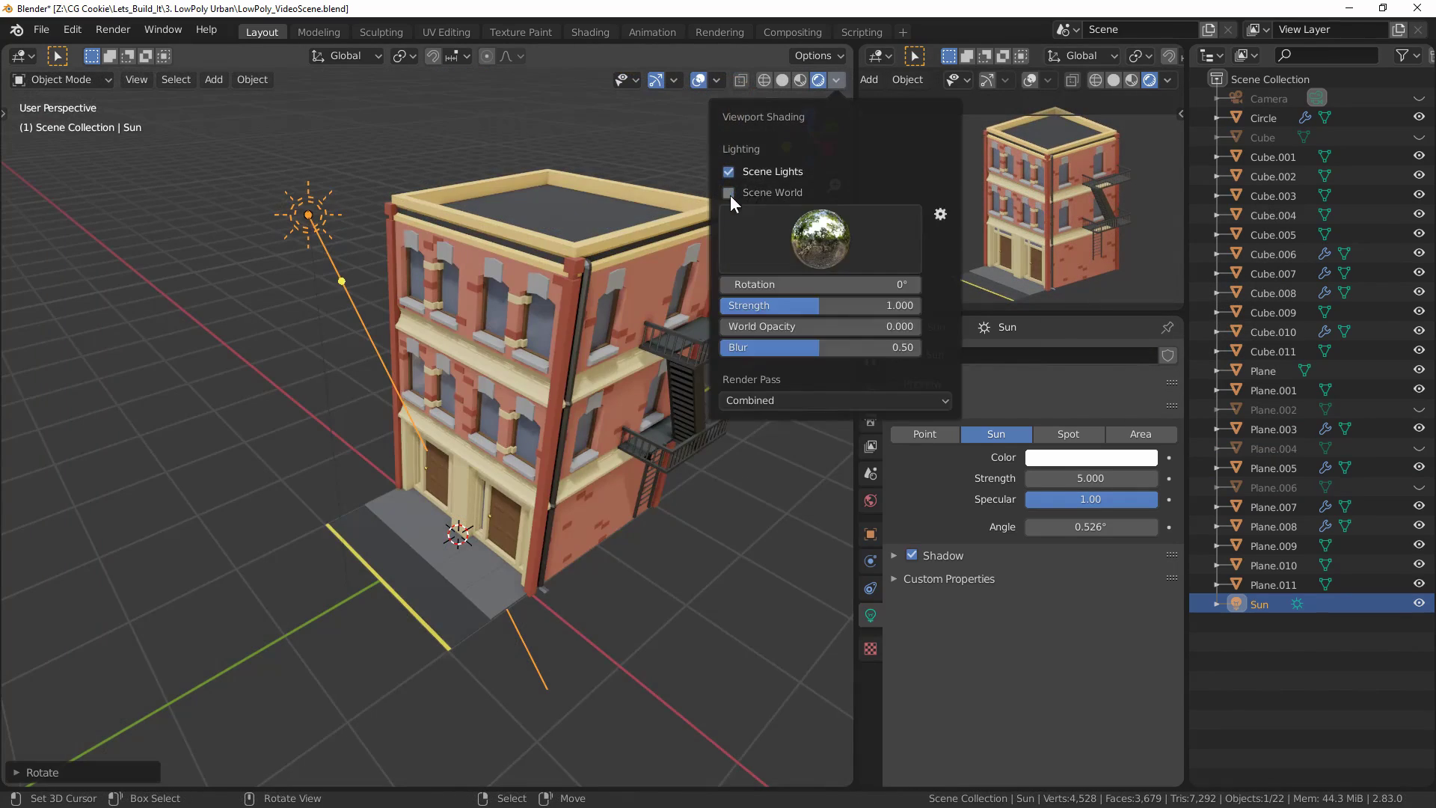
middle_click_drag(774, 428, 641, 424)
middle_click_drag(277, 279, 669, 581)
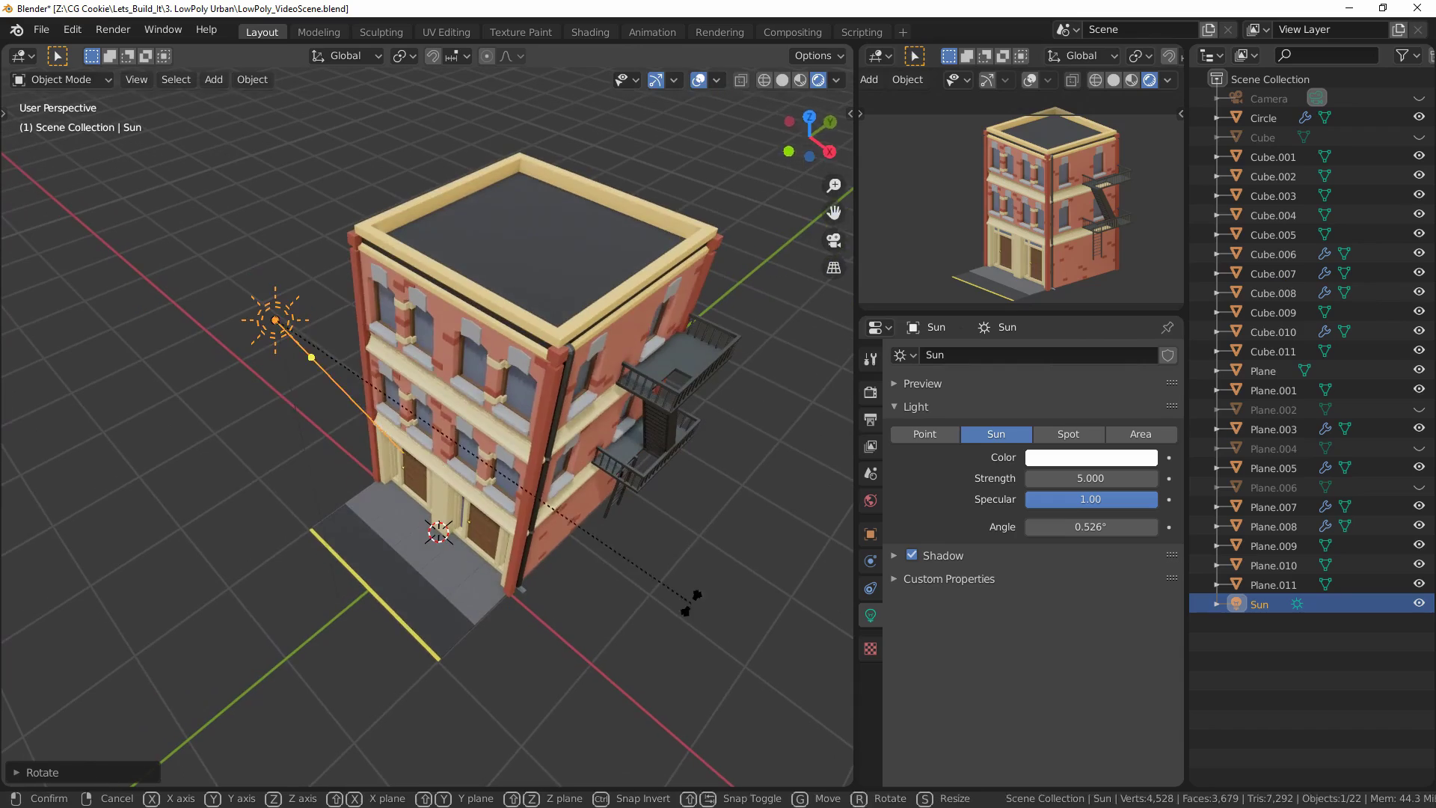
key("r")
key("z")
left_click(557, 483)
middle_click_drag(551, 487, 580, 454)
- Tilt the Sun's direction freely and enable Contact Shadows on it
key("r")
key("r")
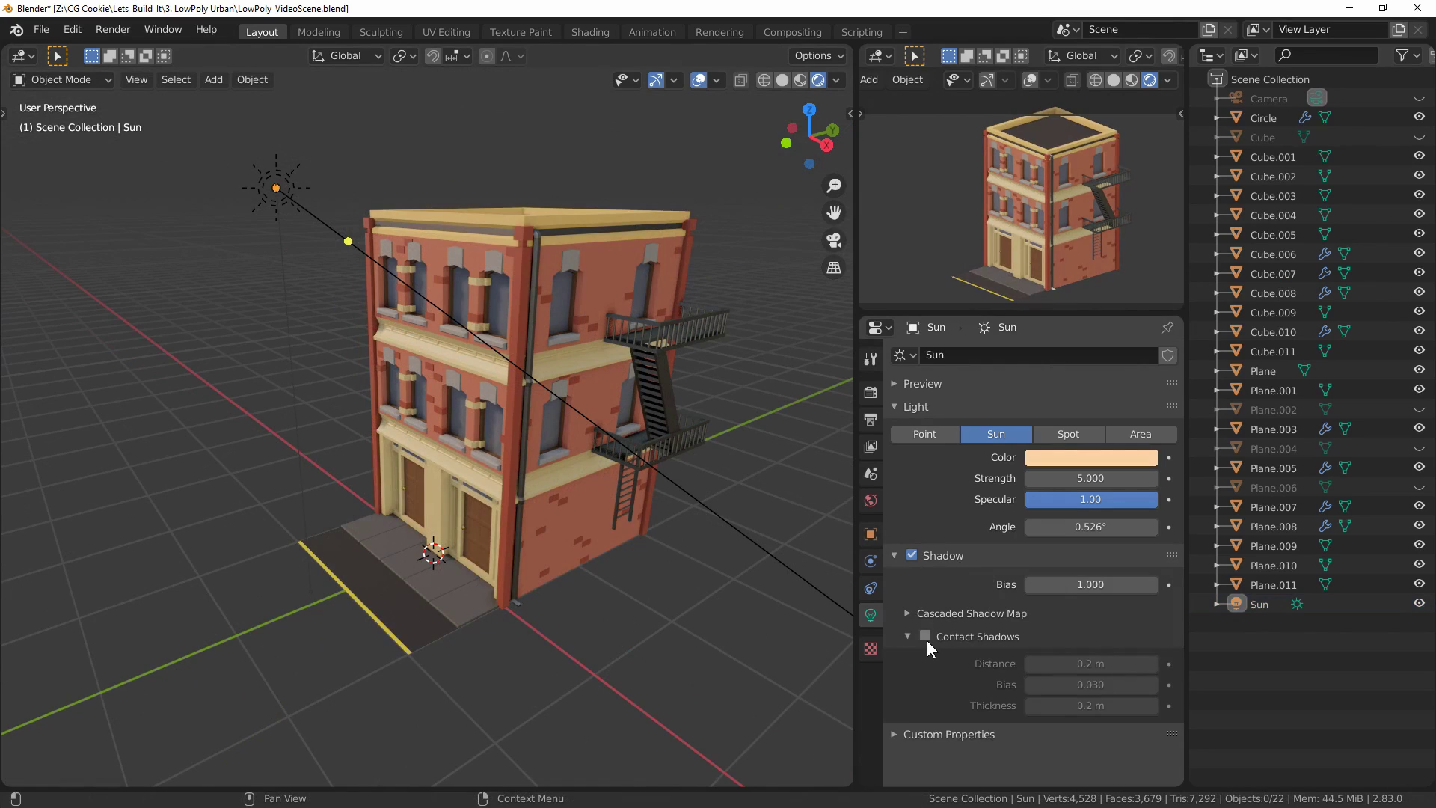
left_click(926, 640)
left_click(927, 640)
left_click(927, 639)
middle_click_drag(576, 516, 605, 564)
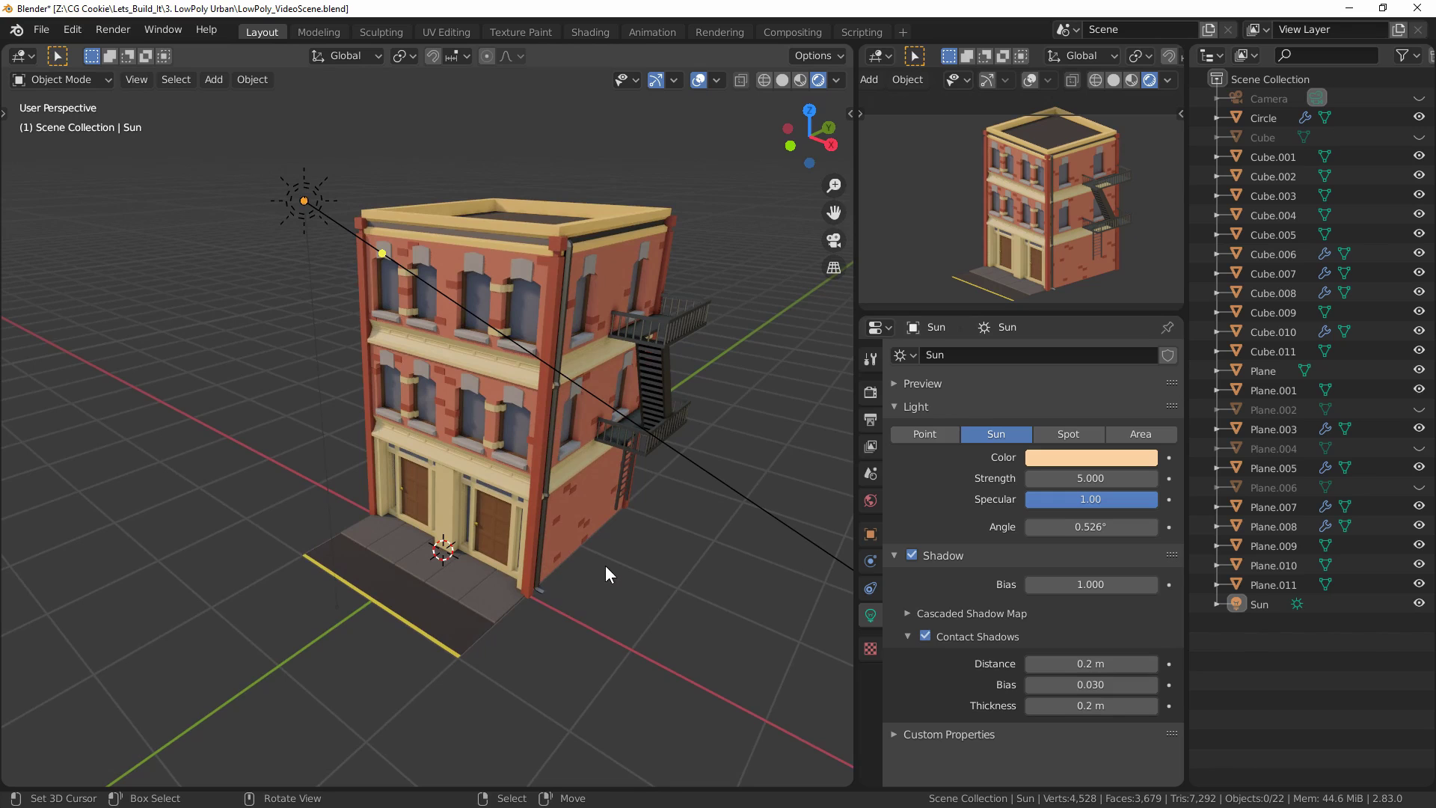
- Enable Screen Space Reflections in the Eevee render settings and set Look to Medium High Contrast
left_click(868, 397)
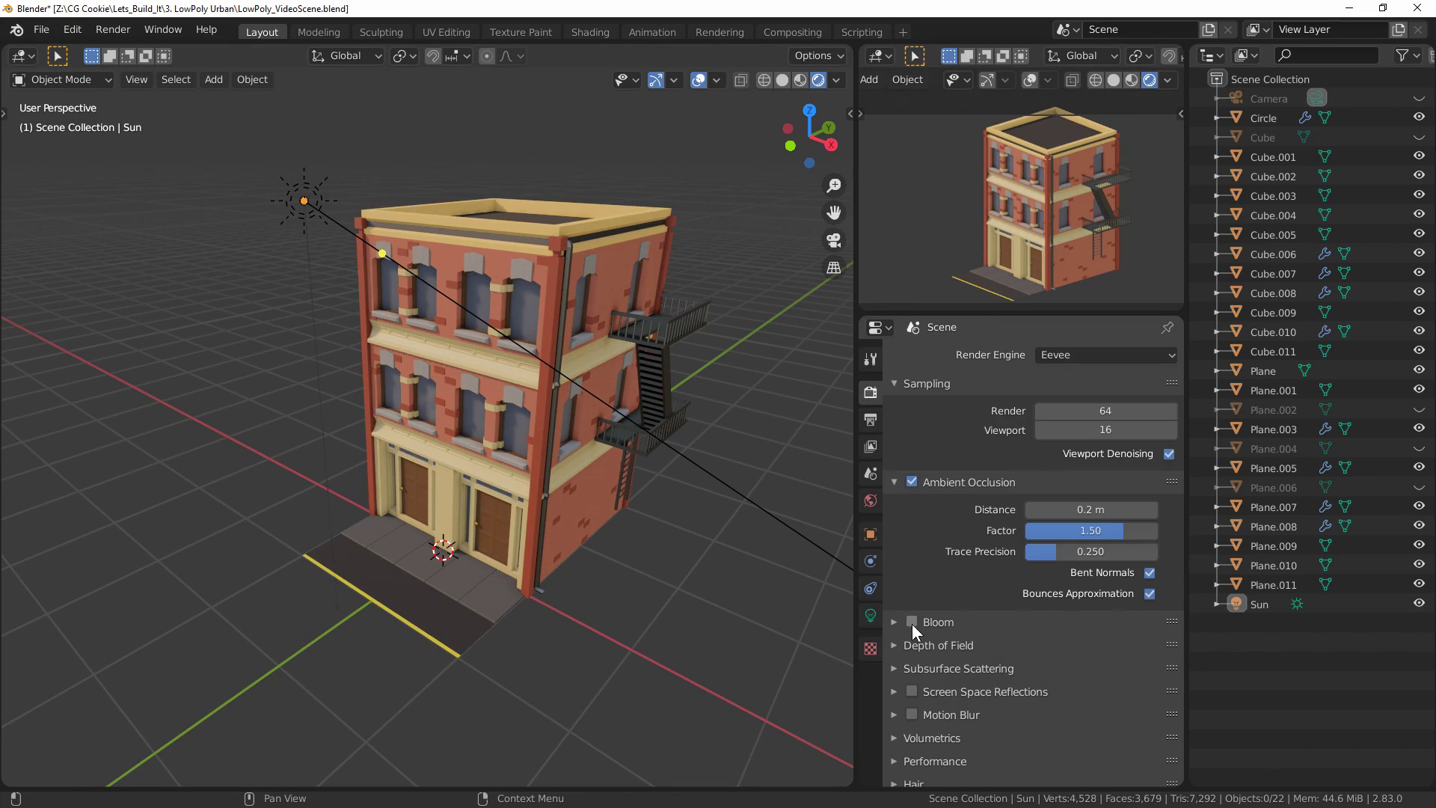
middle_click_drag(793, 576, 755, 527)
left_click(912, 691)
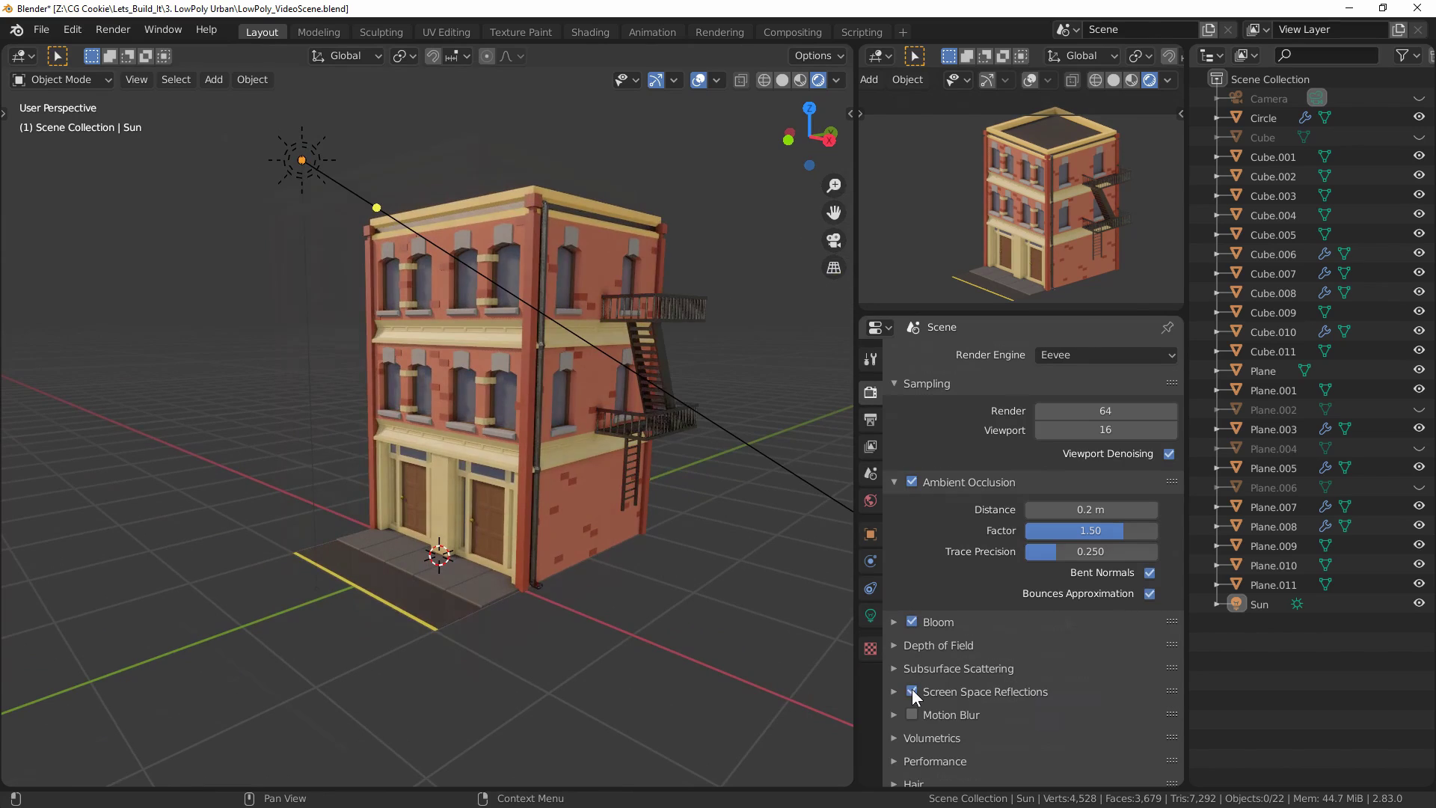
left_click(1070, 677)
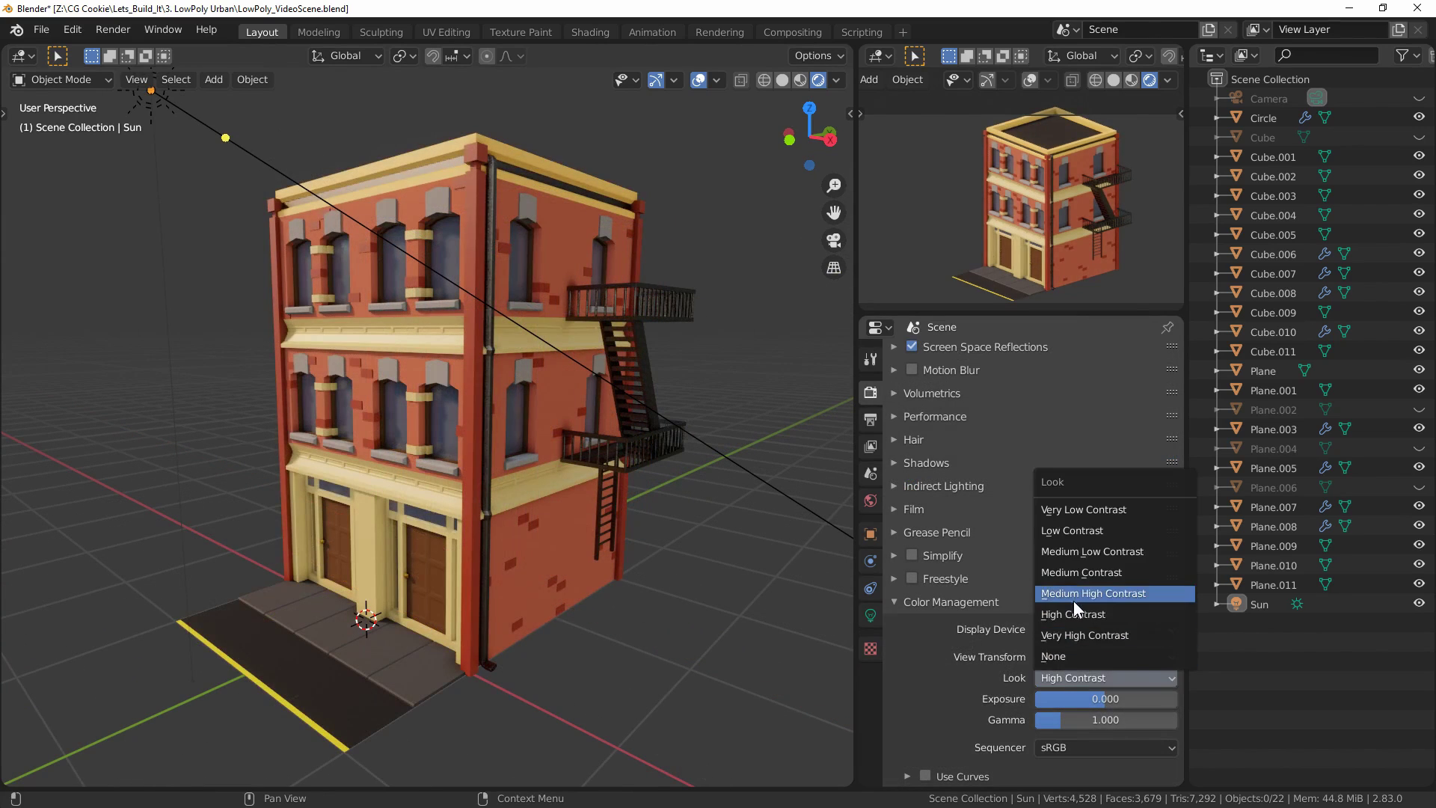
left_click(1074, 595)
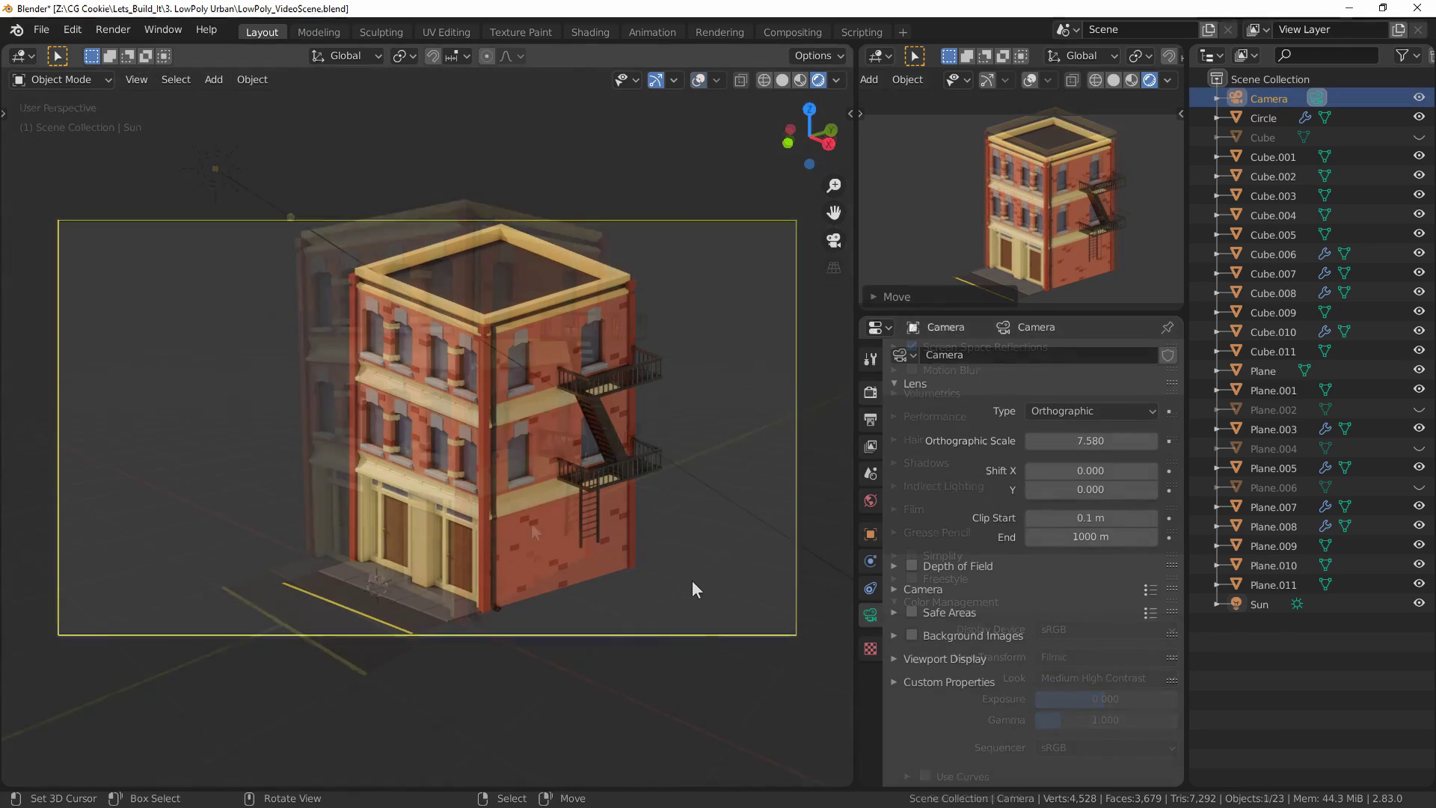
- Move the camera along Z to frame the building
key("g")
key("z")
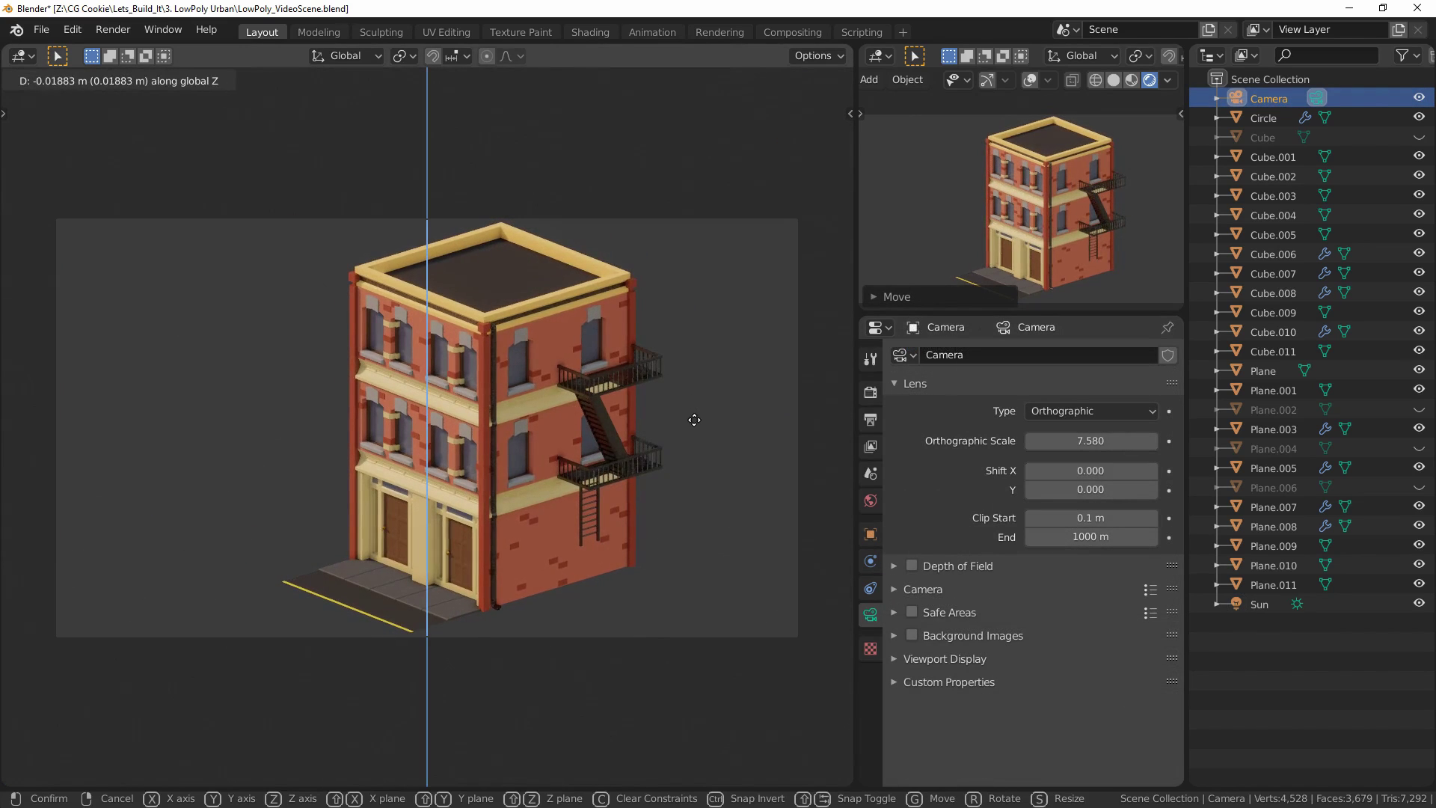
left_click(695, 420)
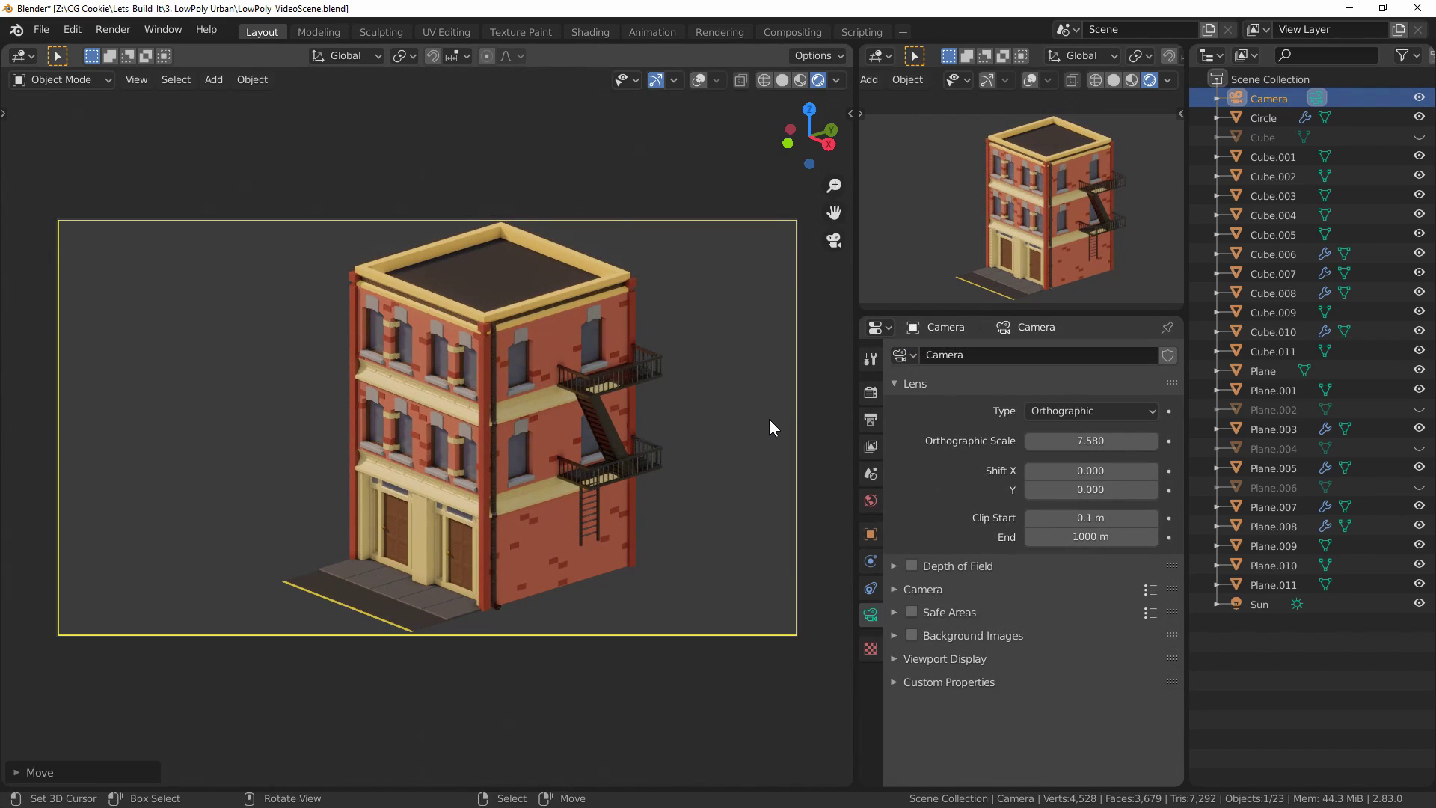
- Raise the Sun's strength to 10 and hide the viewport overlays
key("alt+shift+z")
right_click(313, 302)
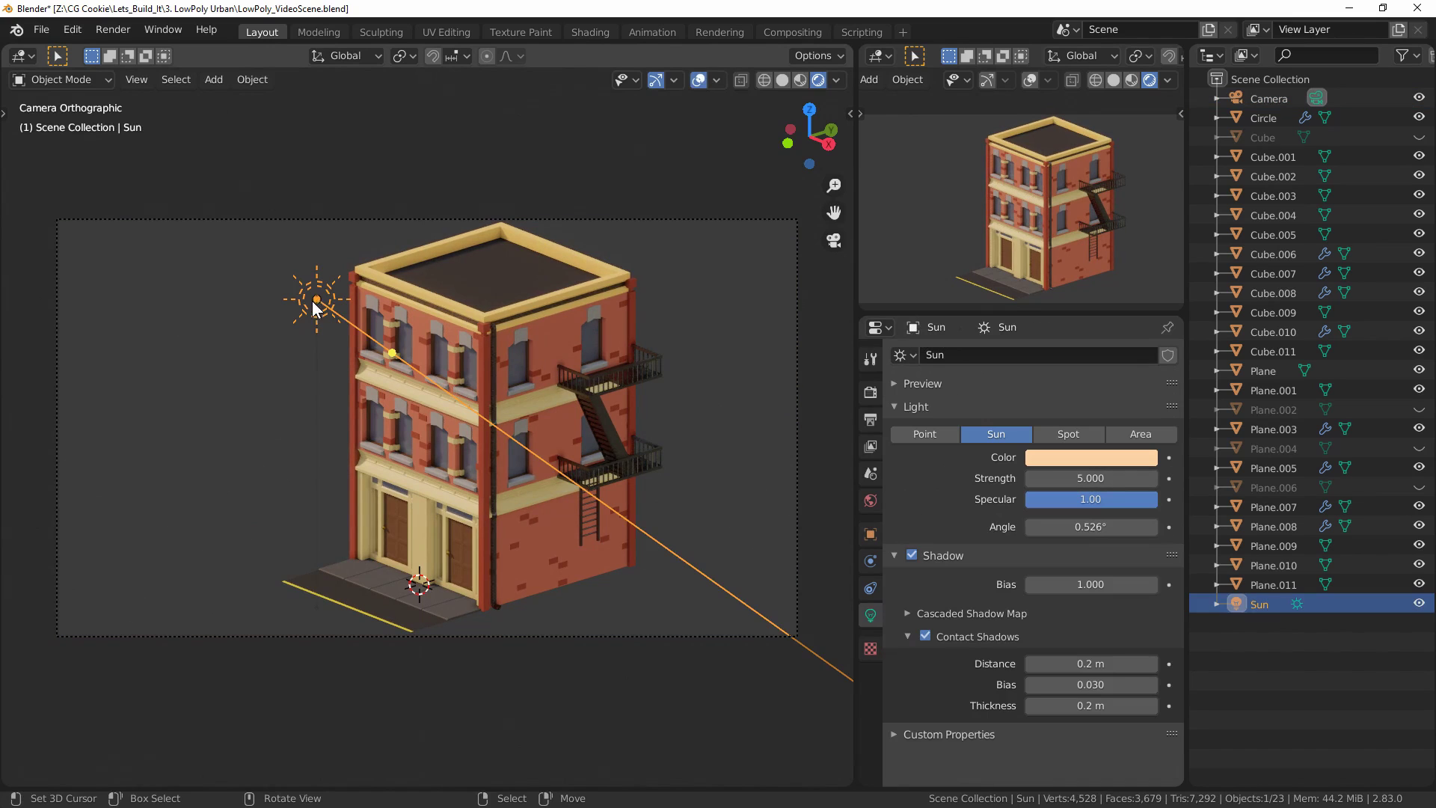
left_click(1088, 476)
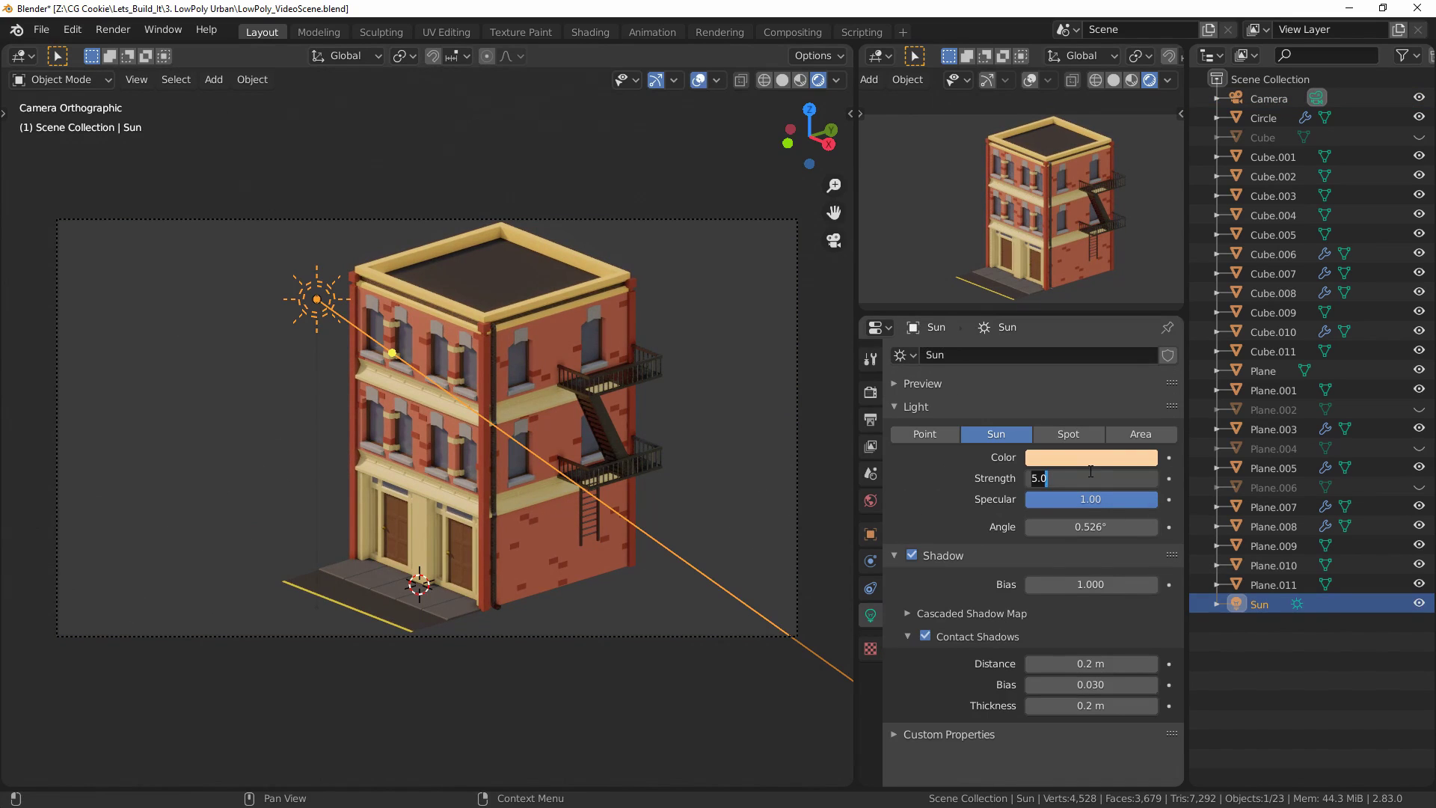
type("10")
key("Return")
key("shift+alt+z")
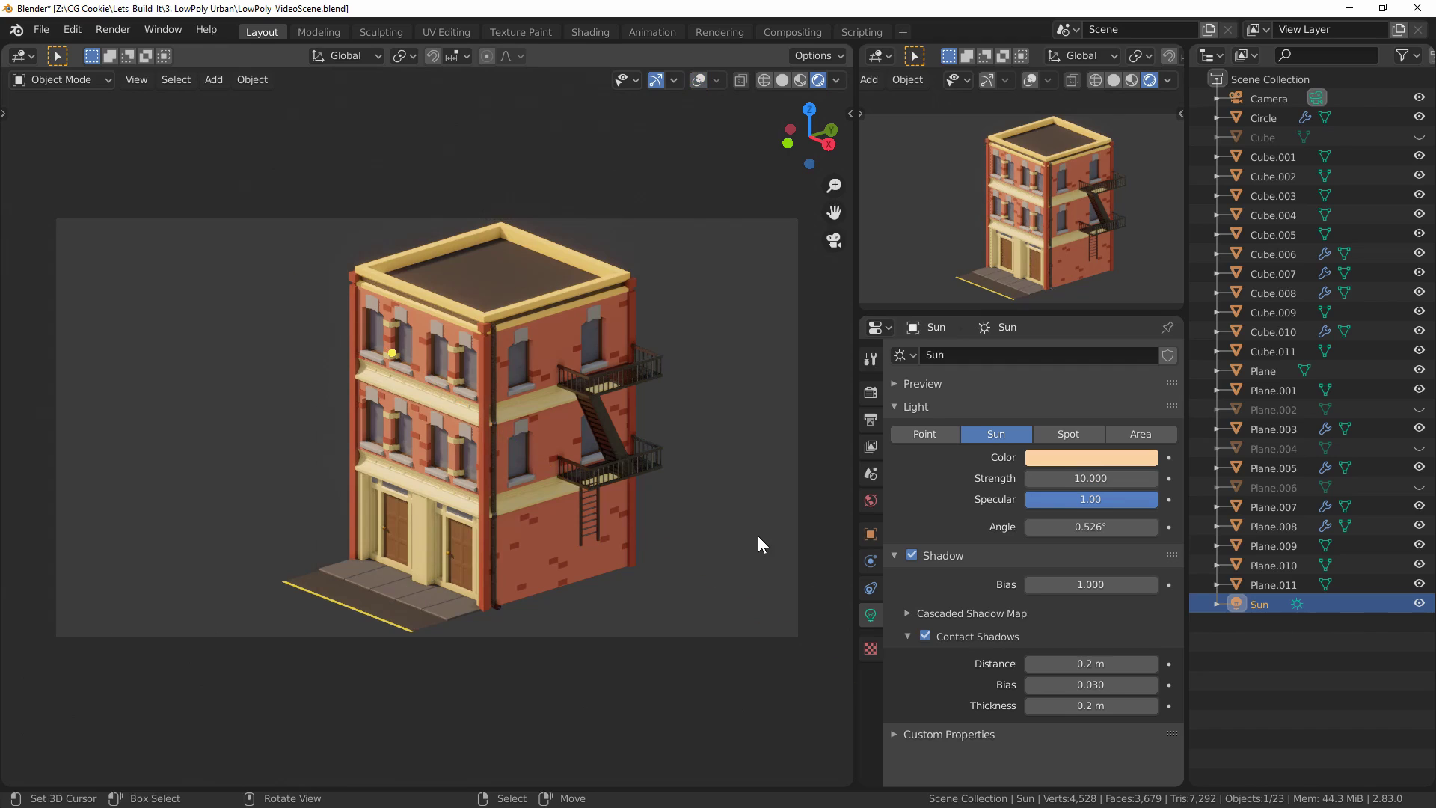